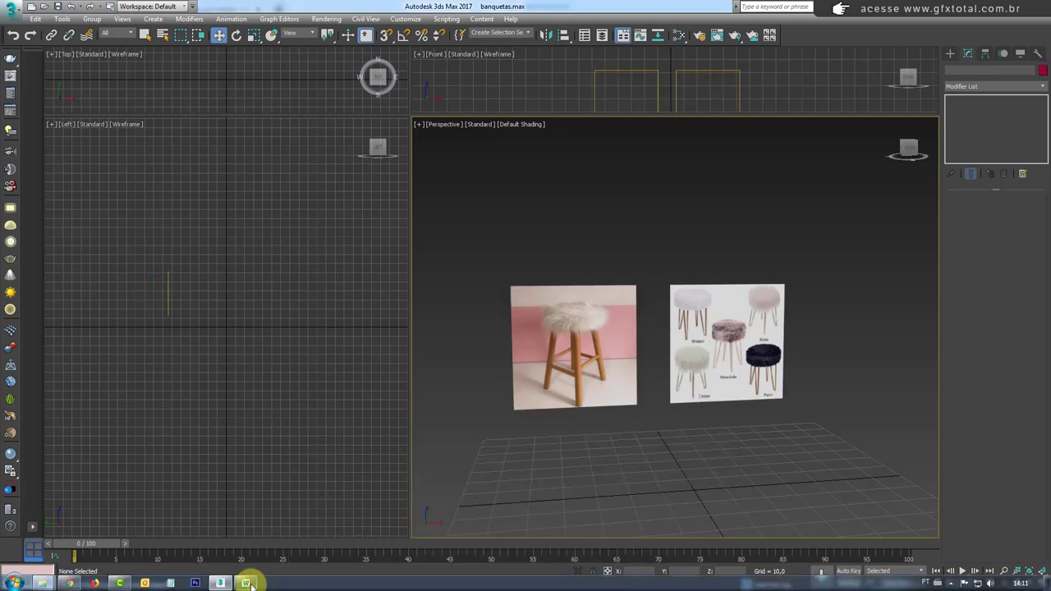
Switch to the Word document holding the fur-cushioned stool tutorial request.
click(246, 583)
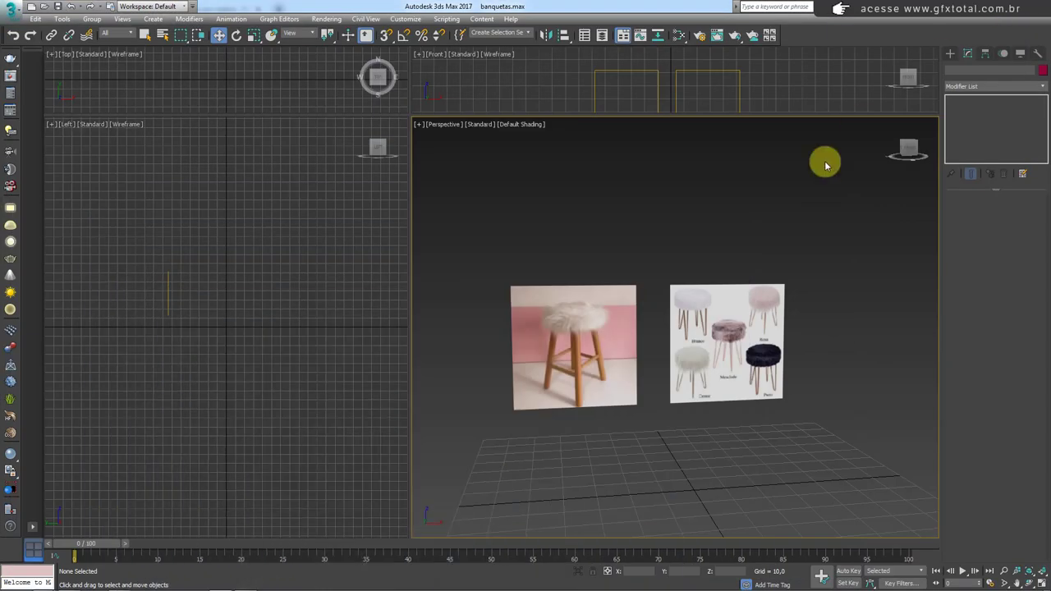
Return to the banquetas.max scene and select both stool reference image planes.
click(727, 364)
mouse_move(776, 474)
mouse_down()
mouse_move(495, 308)
mouse_move(479, 235)
mouse_up()
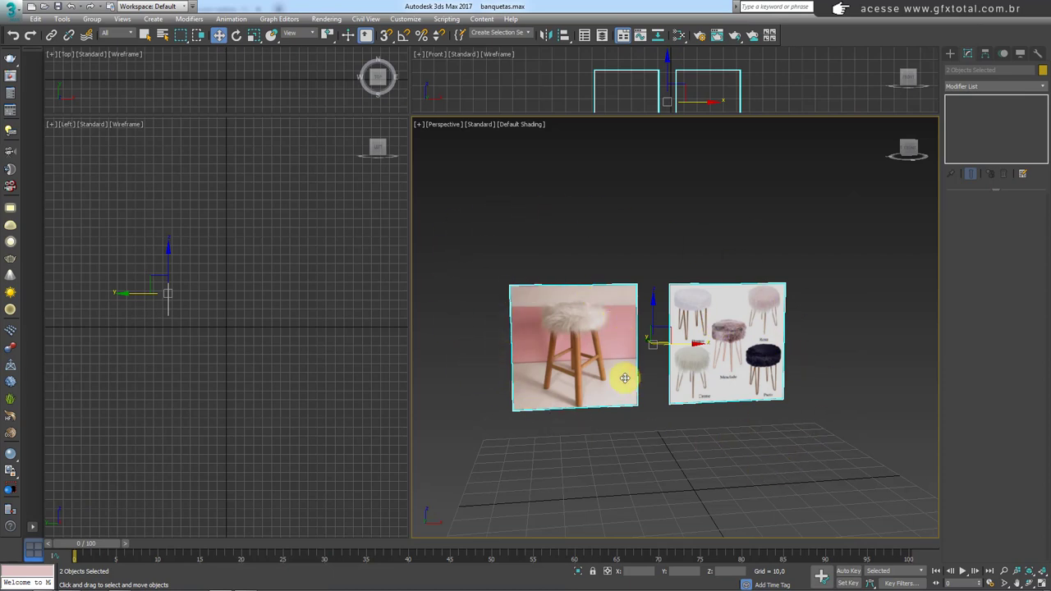
Create an 18-sided Cylinder001 leg, radius 1.248 and height 52.473, with Edged Faces shown.
mouse_move(594, 399)
middle_down()
mouse_move(597, 371)
mouse_move(622, 356)
middle_up()
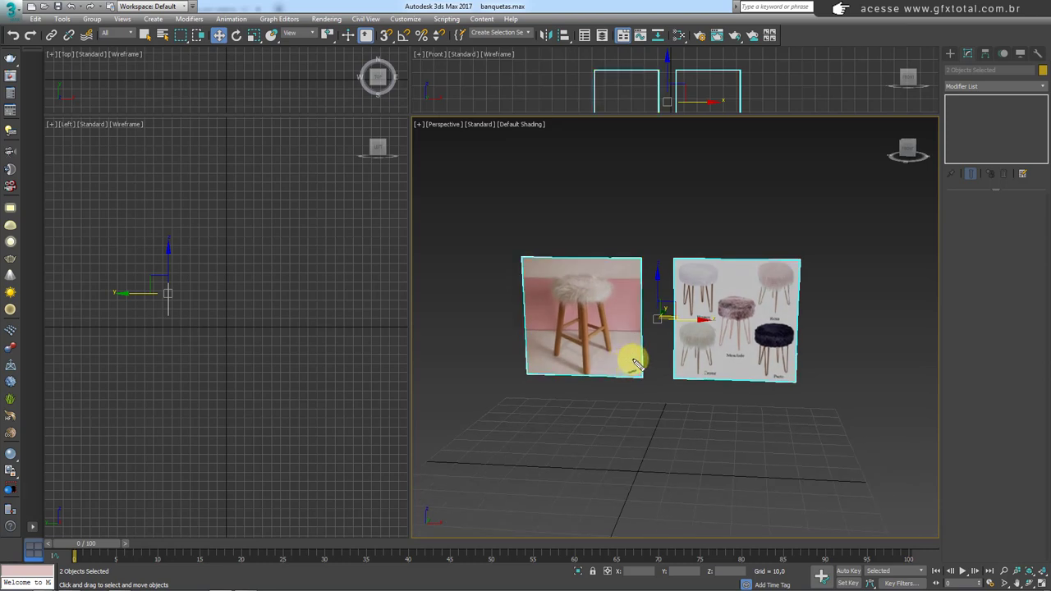
mouse_move(646, 365)
mouse_down()
mouse_move(492, 312)
mouse_move(605, 336)
mouse_up()
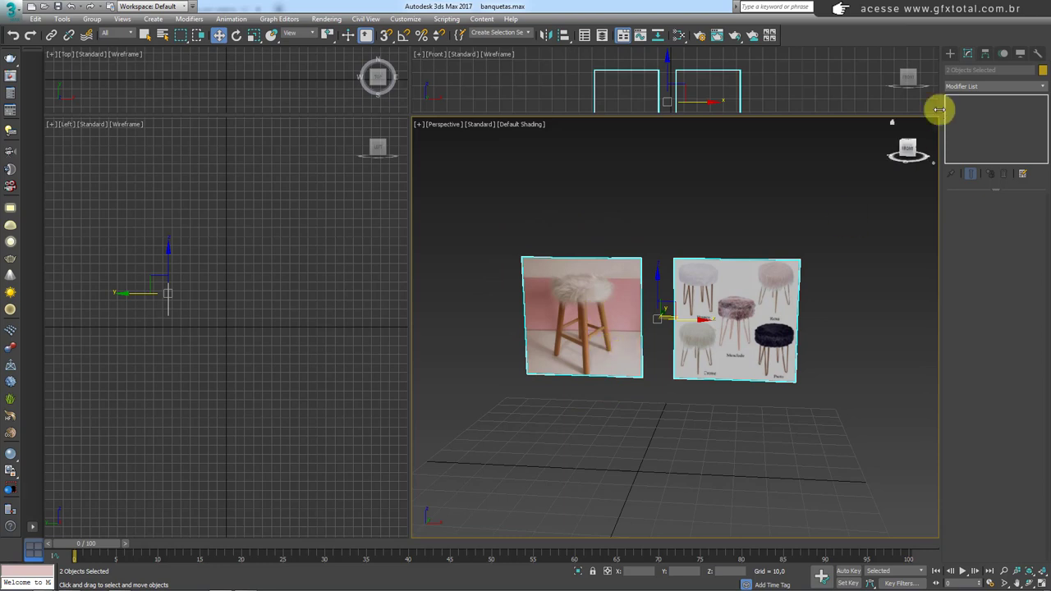
click(951, 53)
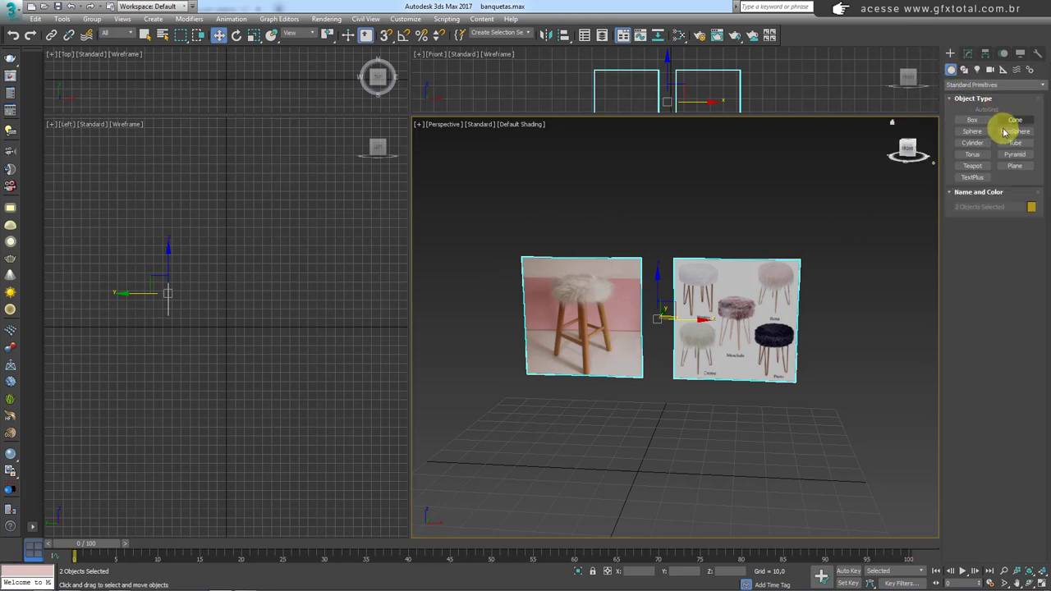
click(972, 143)
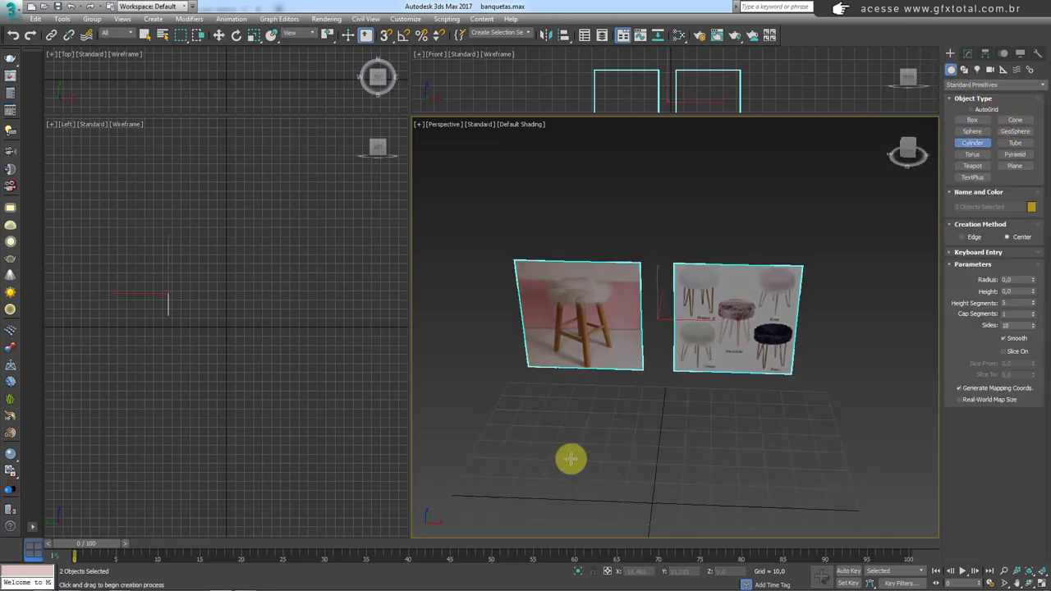
drag(571, 458, 570, 466)
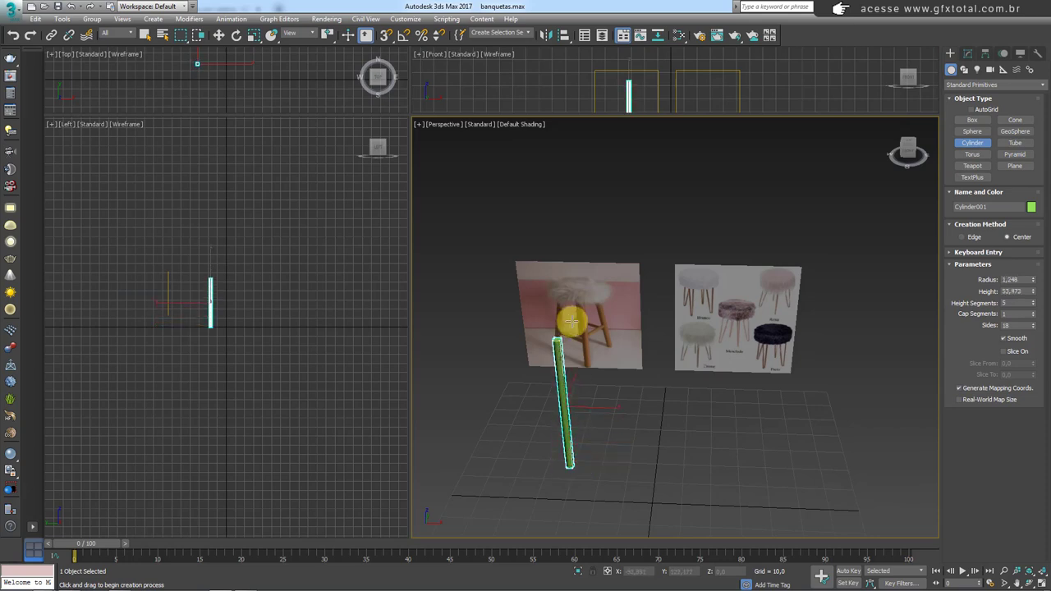
middle_drag(560, 370, 570, 364)
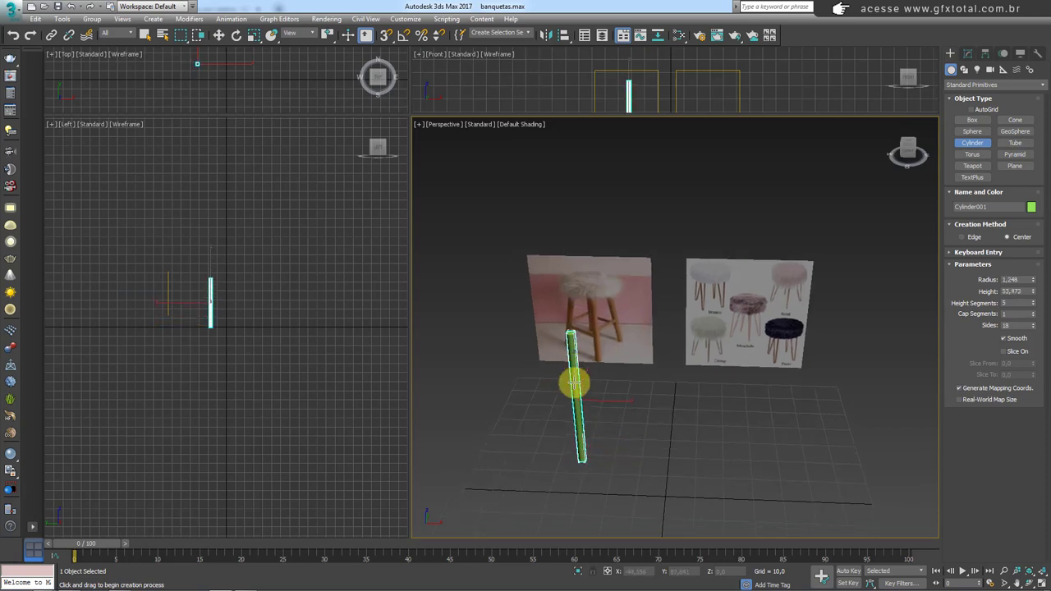
scroll(605, 355, up, 2)
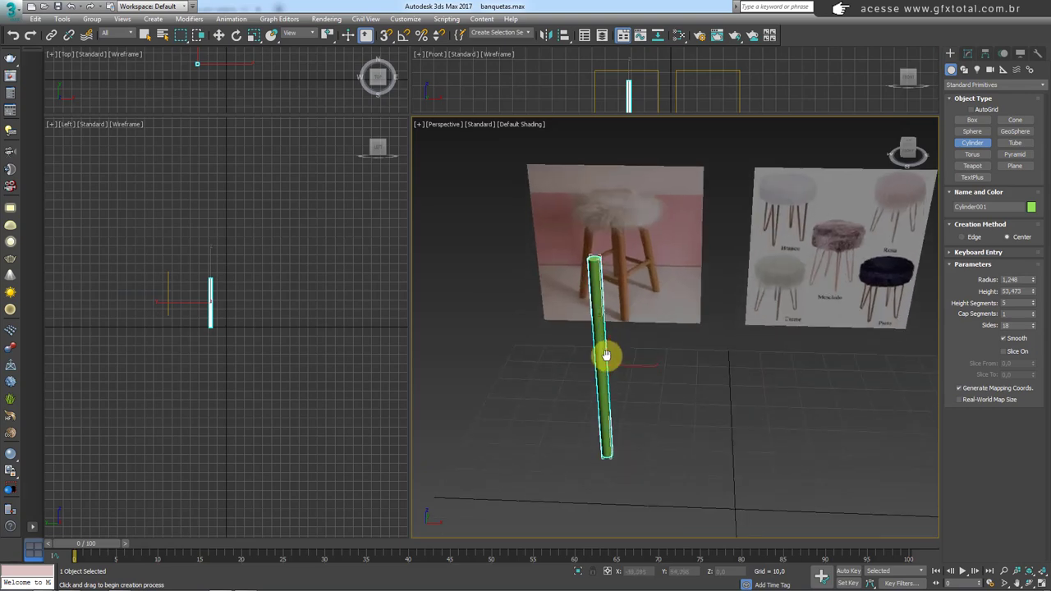
key(F4)
alt+middle_drag(624, 368, 586, 362)
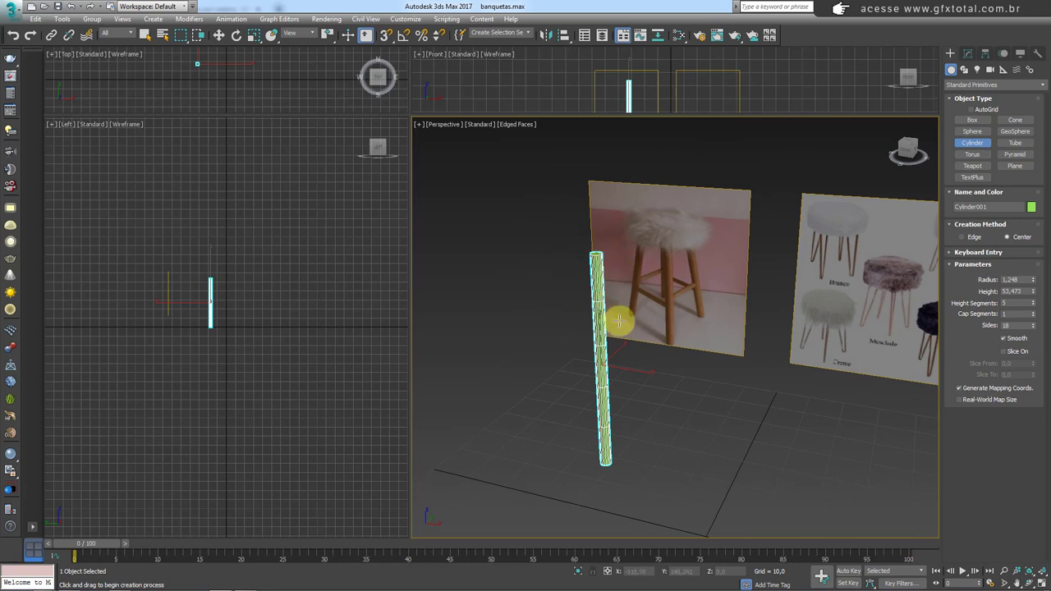
mouse_move(565, 260)
alt+middle_down()
mouse_move(648, 391)
mouse_move(937, 234)
alt+middle_up()
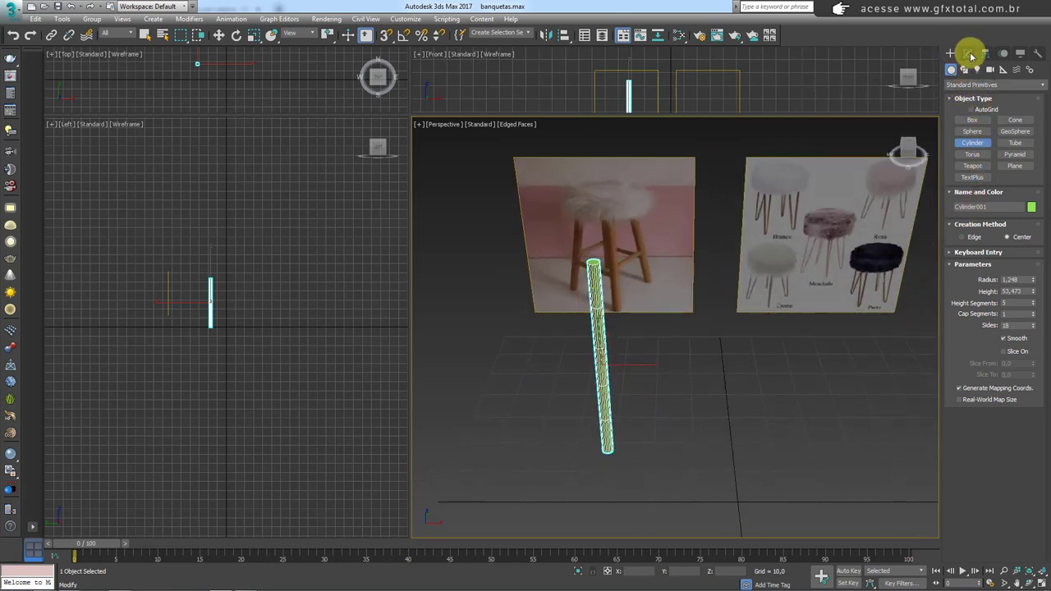
Add an FFD 3x3x3 modifier to the leg cylinder.
click(972, 56)
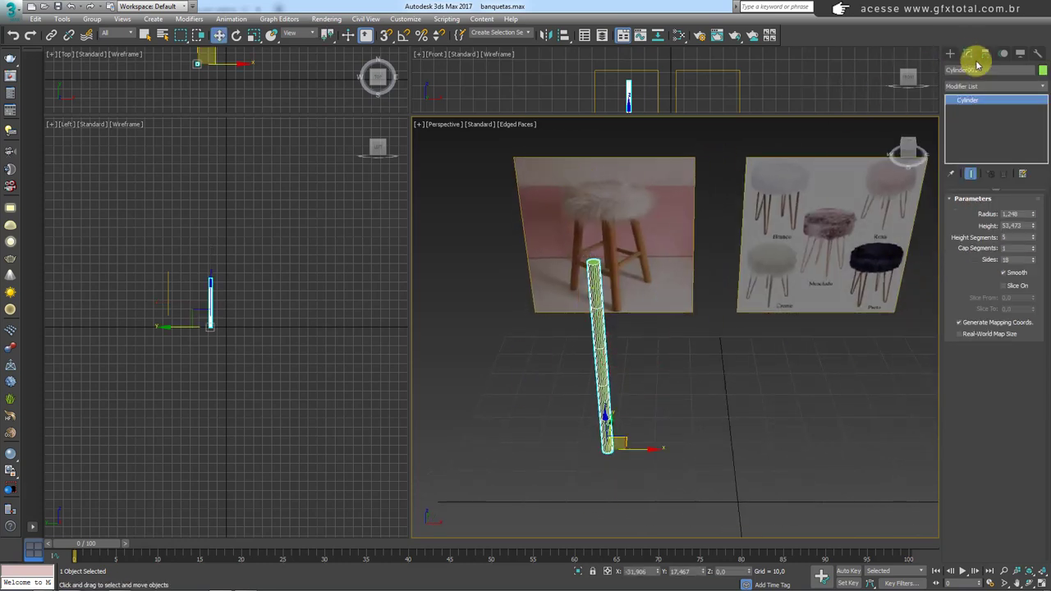
click(1045, 87)
drag(1040, 107, 1039, 176)
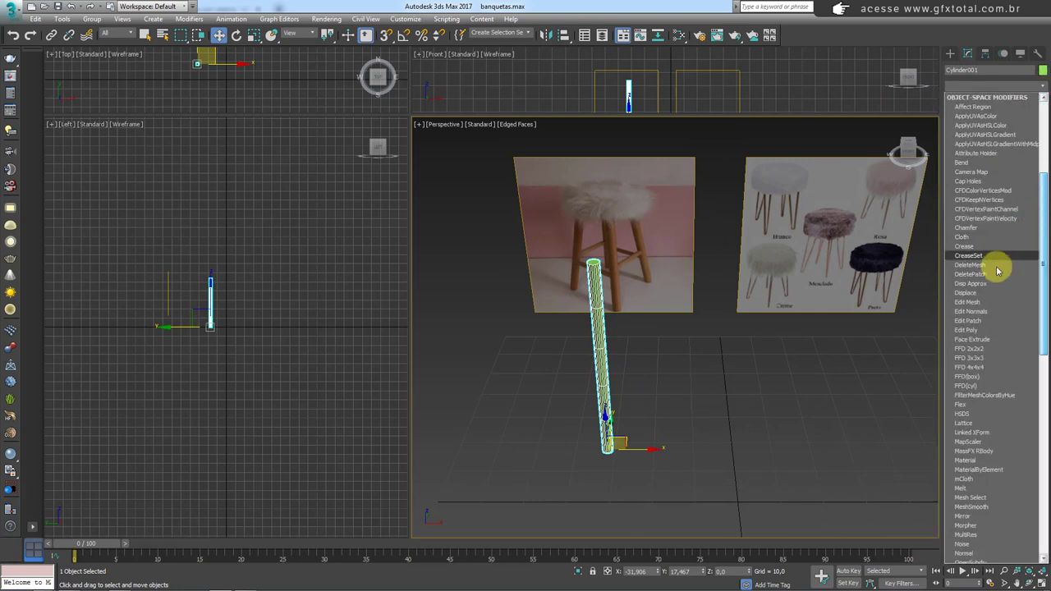
click(971, 358)
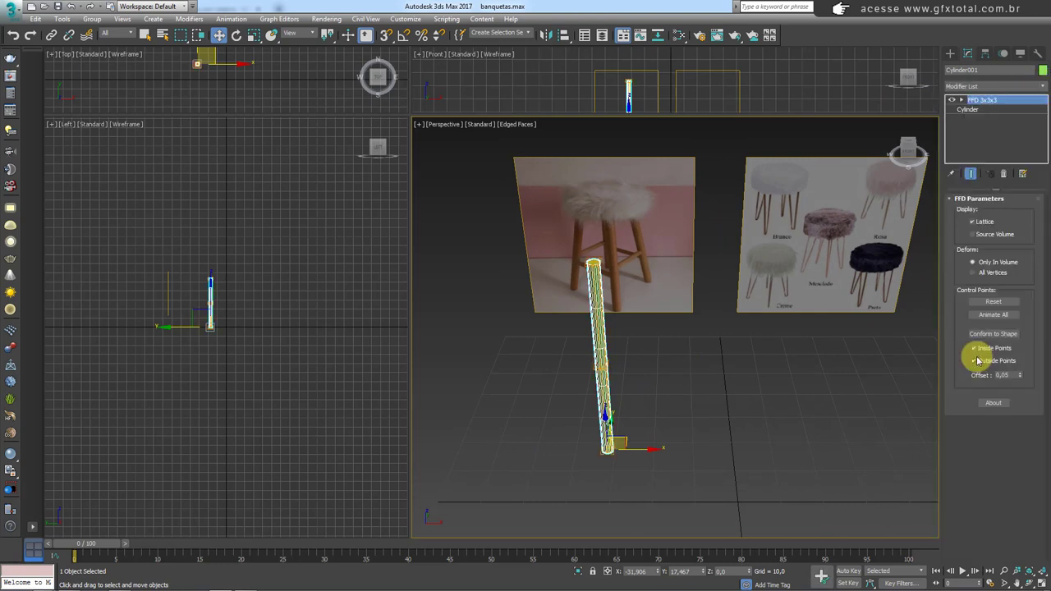
Scale the lattice's middle row of control points outward so the leg bulges mid-height.
click(961, 100)
click(989, 110)
alt+middle_drag(877, 198, 716, 319)
drag(665, 337, 544, 381)
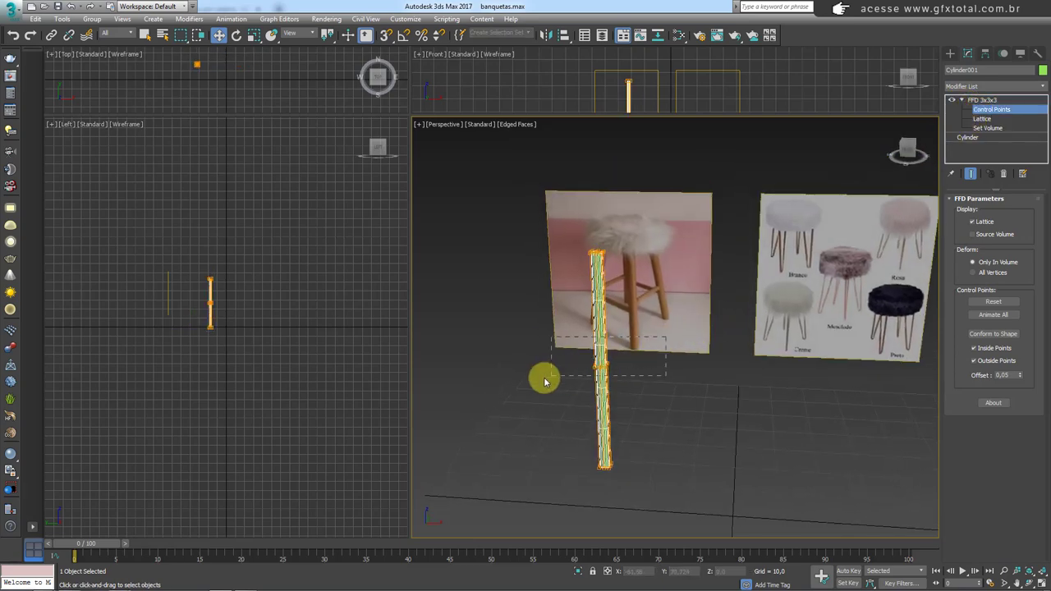
key(r)
alt+middle_drag(638, 317, 605, 361)
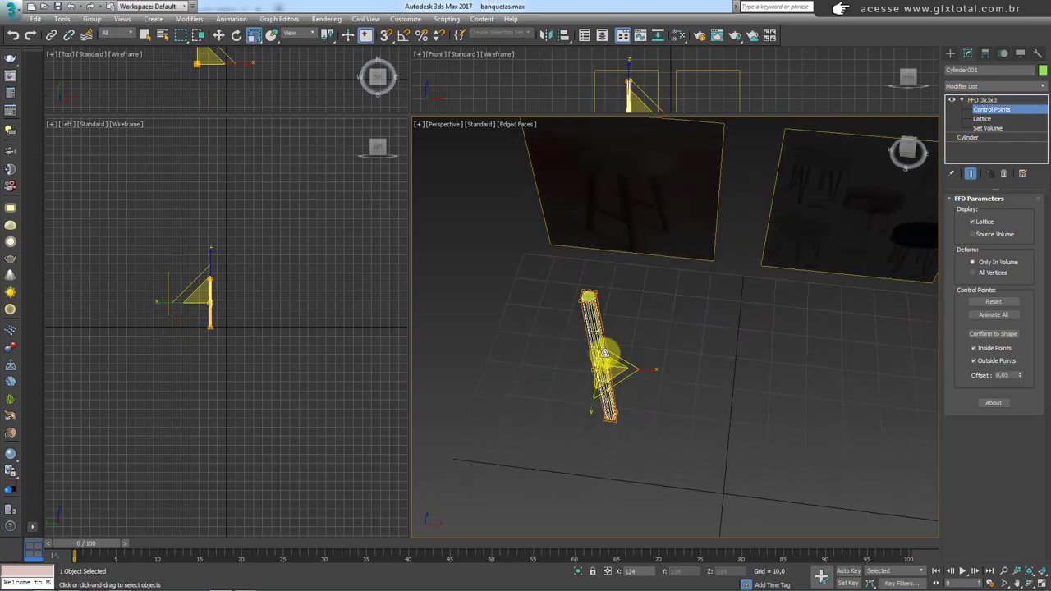
mouse_move(606, 353)
mouse_down()
mouse_move(840, 160)
mouse_move(827, 268)
mouse_move(810, 304)
mouse_move(798, 275)
mouse_move(418, 547)
mouse_move(492, 493)
mouse_move(605, 369)
mouse_move(645, 495)
mouse_move(641, 469)
mouse_move(654, 467)
mouse_move(663, 526)
mouse_up()
mouse_move(663, 526)
alt+middle_down()
mouse_move(655, 410)
mouse_move(685, 370)
mouse_move(678, 380)
alt+middle_up()
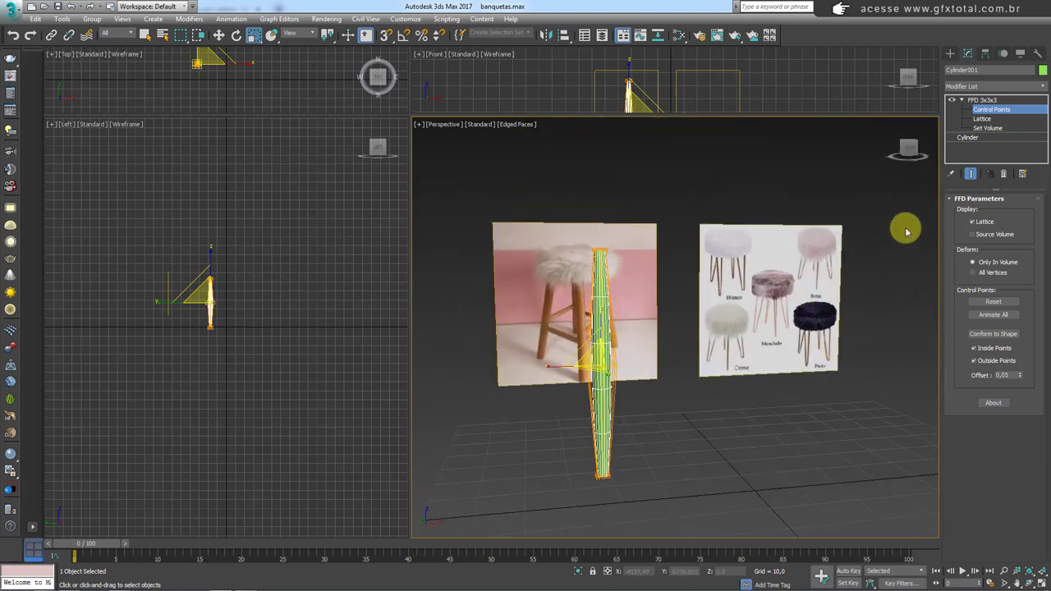
Exit control-point editing and try rotating a copy of the leg, cancelling the imprecise result.
click(970, 99)
alt+middle_drag(624, 369, 532, 359)
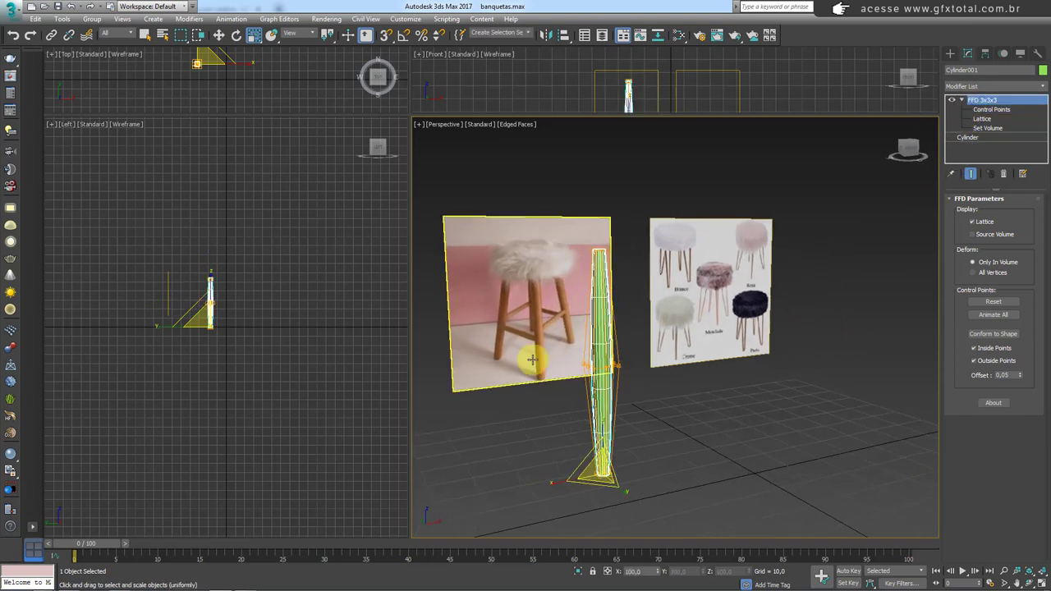
drag(502, 327, 539, 344)
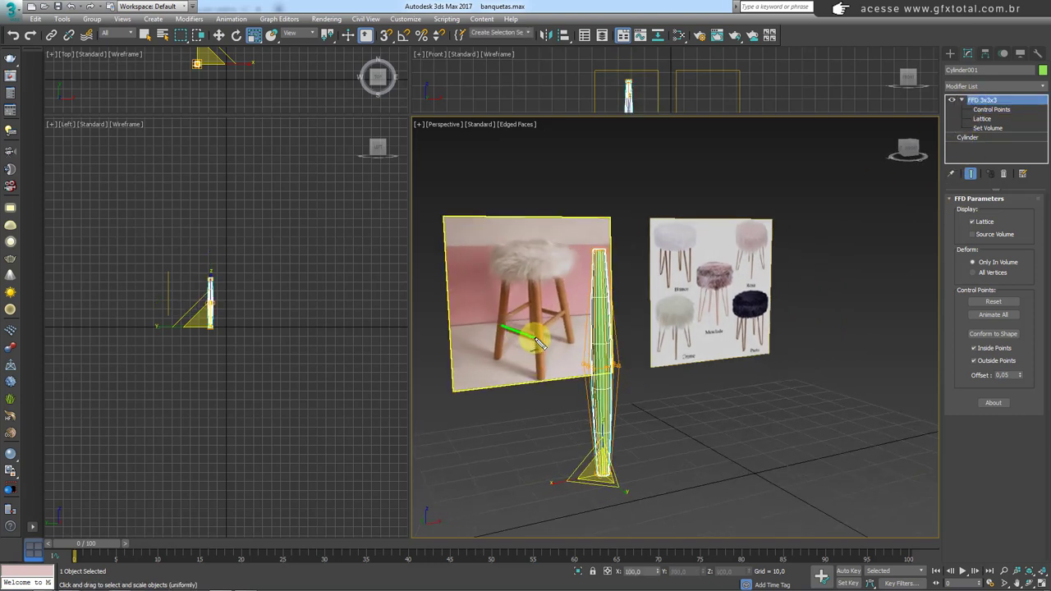
alt+middle_drag(640, 392, 569, 367)
key(e)
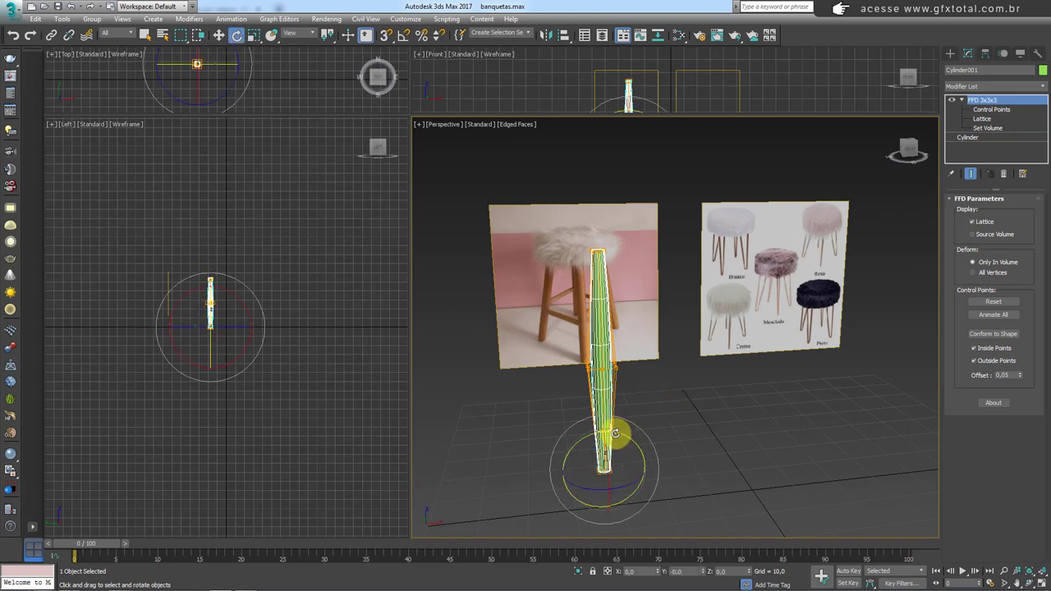
mouse_move(615, 433)
shift+mouse_down()
mouse_move(695, 466)
mouse_move(682, 480)
shift+mouse_up()
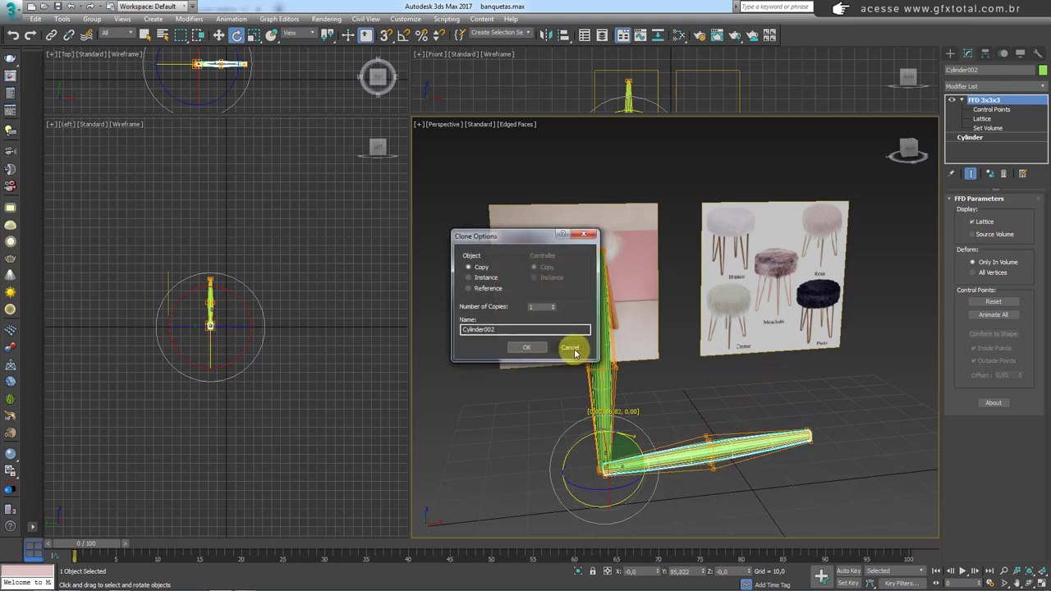
click(571, 349)
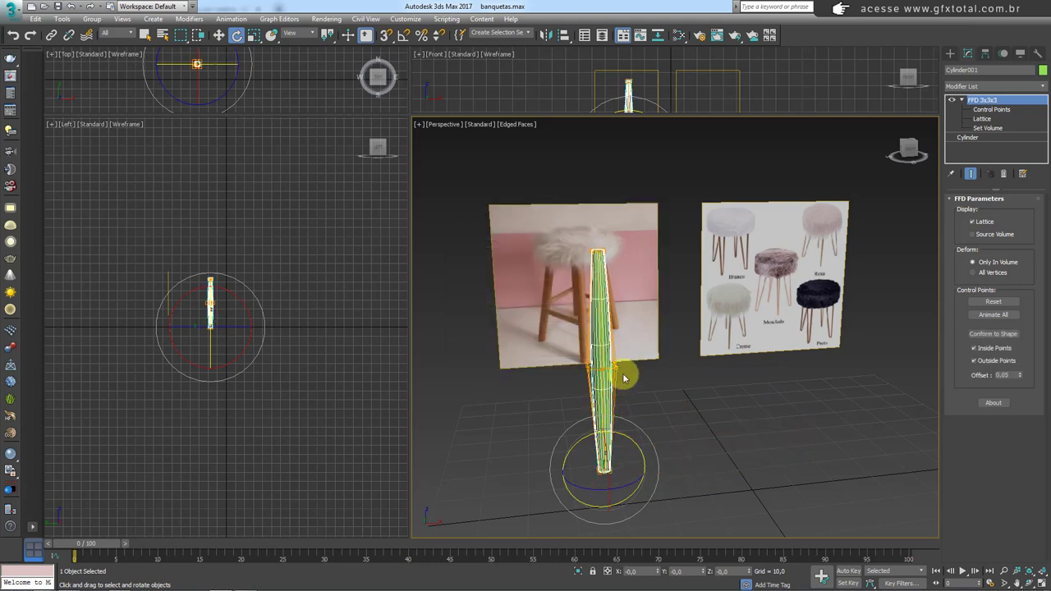
With Angle Snap on, make a 90° rotated Copy of the leg and delete its FFD modifier.
click(403, 37)
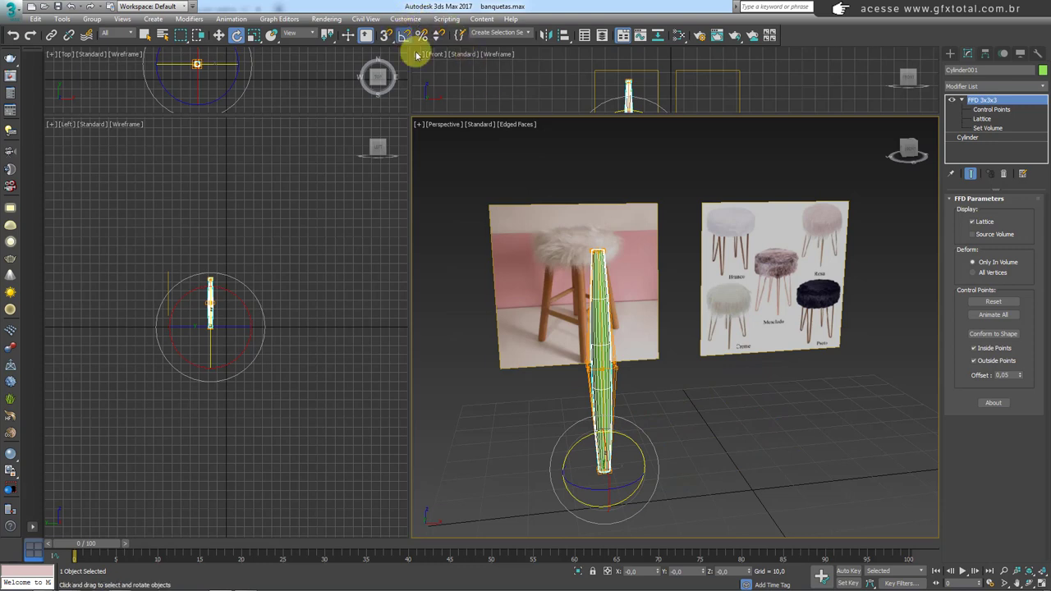
shift+drag(622, 436, 665, 451)
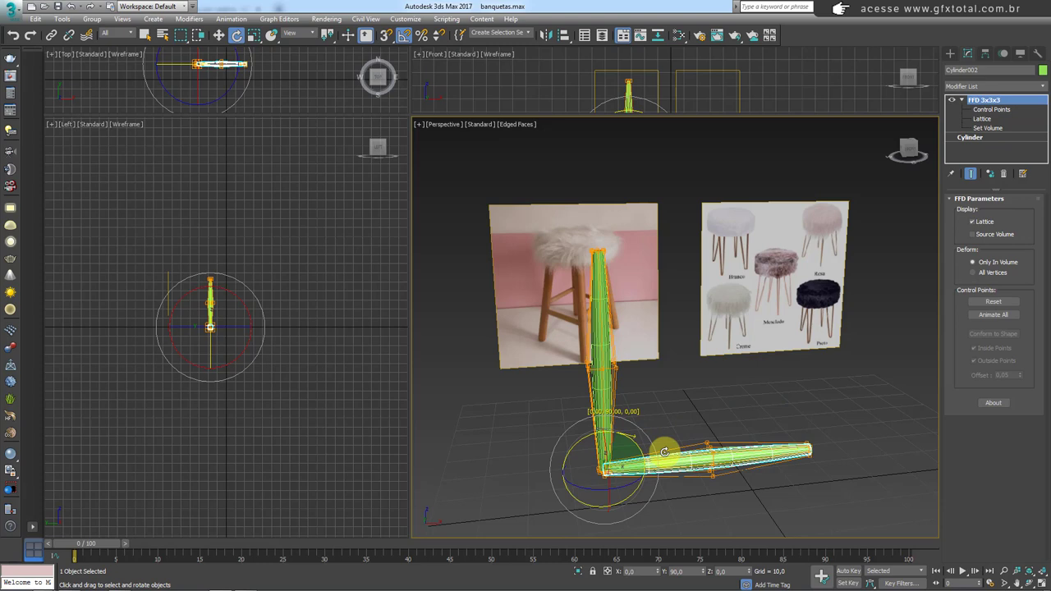
click(469, 268)
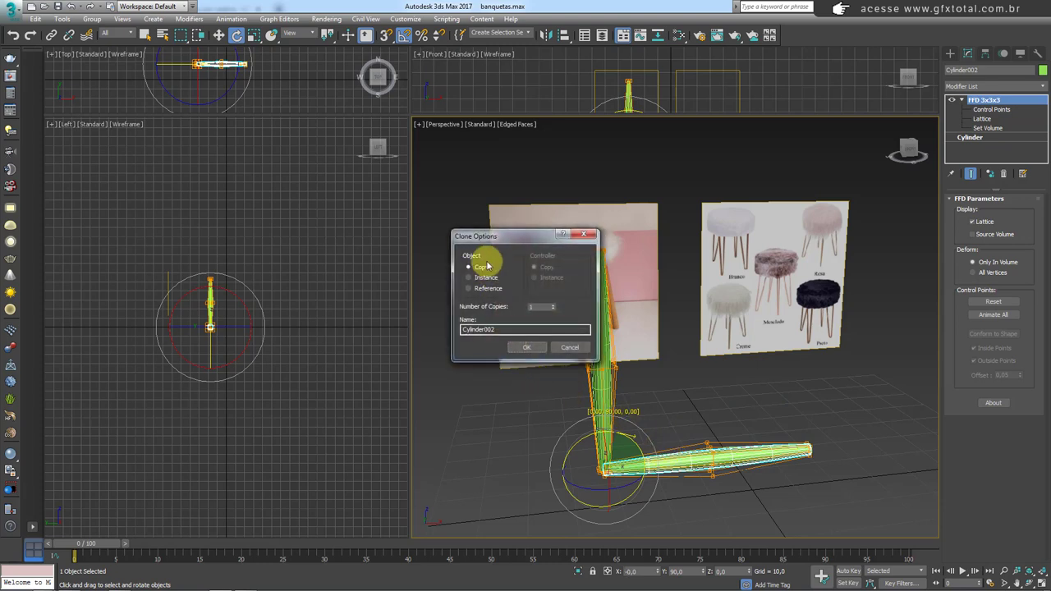
click(526, 348)
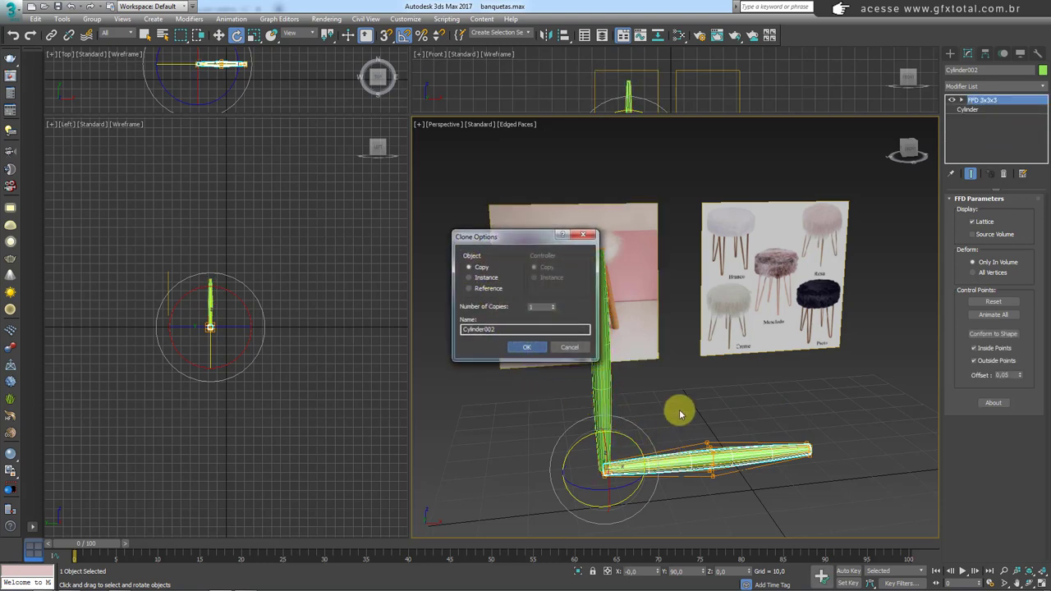
click(1004, 173)
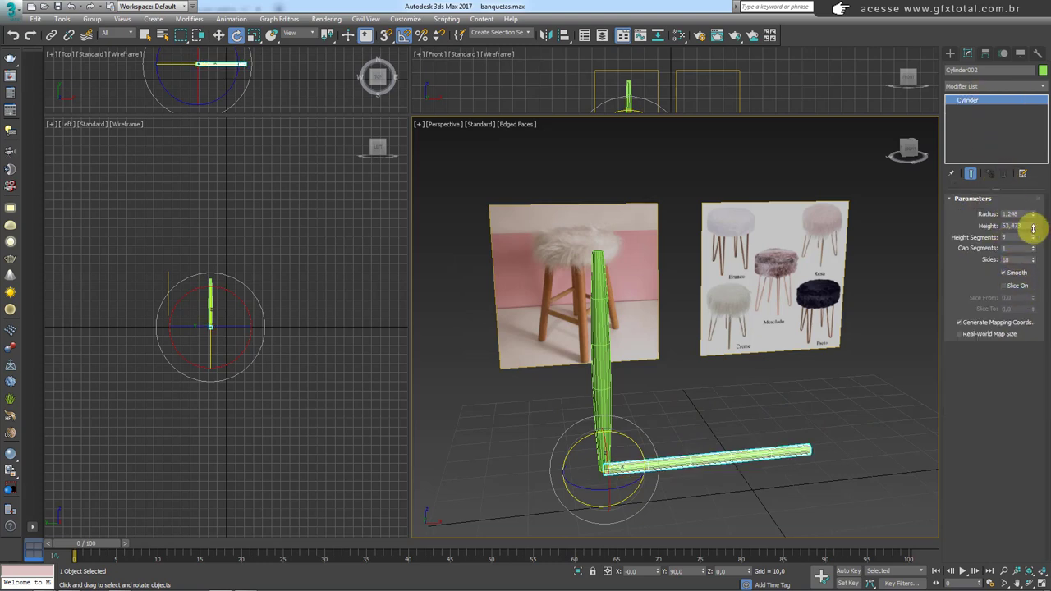
Shorten the crossbar to height 25.132 with 1 height segment and raise it to Z 23.64.
mouse_move(1033, 228)
mouse_down()
mouse_move(1032, 264)
mouse_move(1034, 220)
mouse_up()
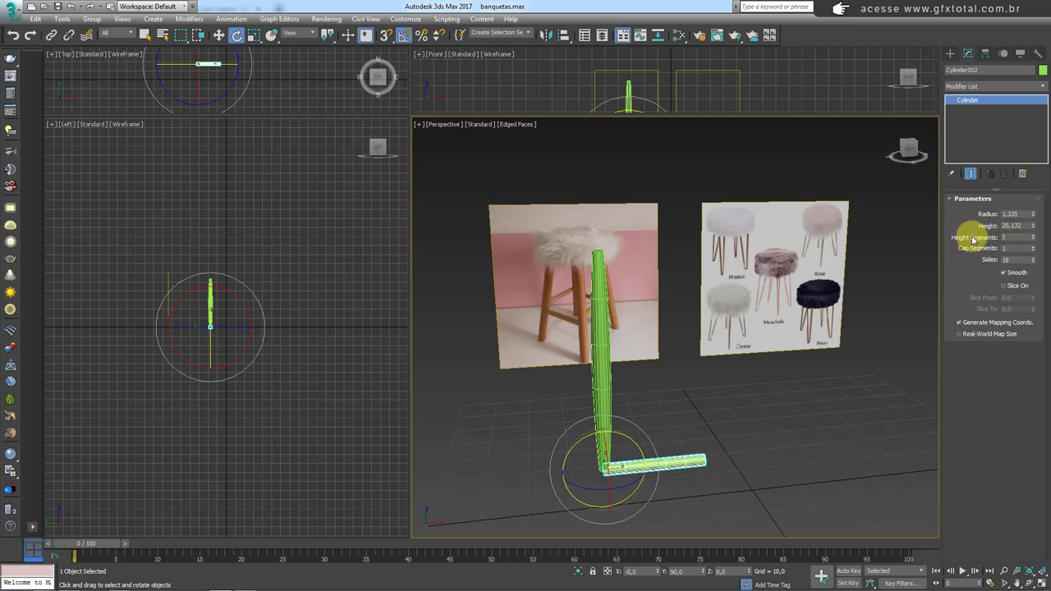
drag(1033, 237, 1033, 247)
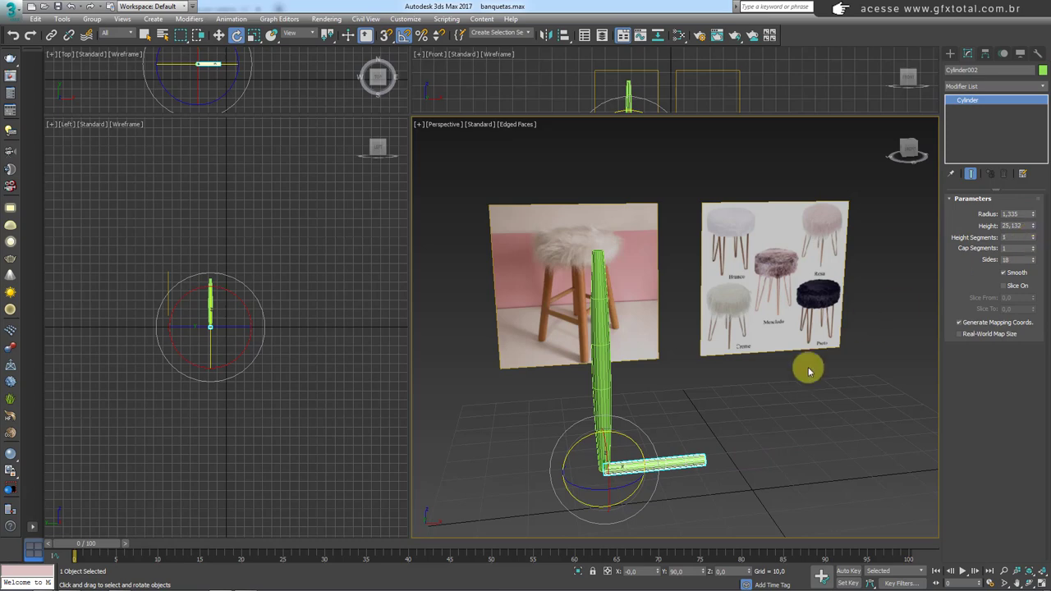
mouse_move(646, 481)
alt+middle_down()
mouse_move(605, 485)
mouse_move(625, 414)
mouse_move(676, 425)
mouse_move(659, 412)
alt+middle_up()
scroll(632, 403, up, 3)
key(w)
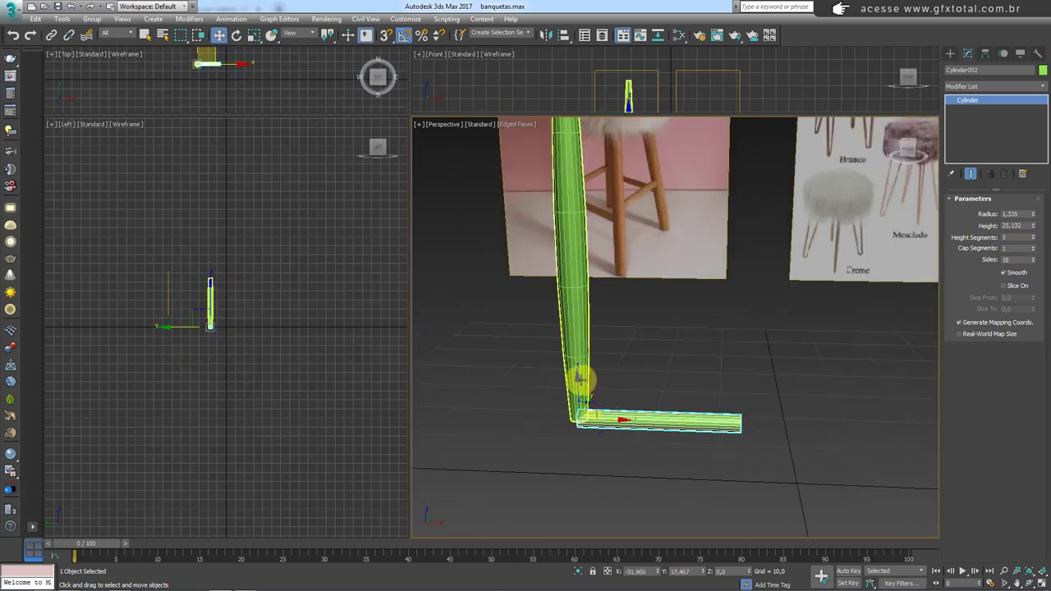
mouse_move(570, 357)
mouse_down()
mouse_move(563, 206)
mouse_move(564, 227)
mouse_up()
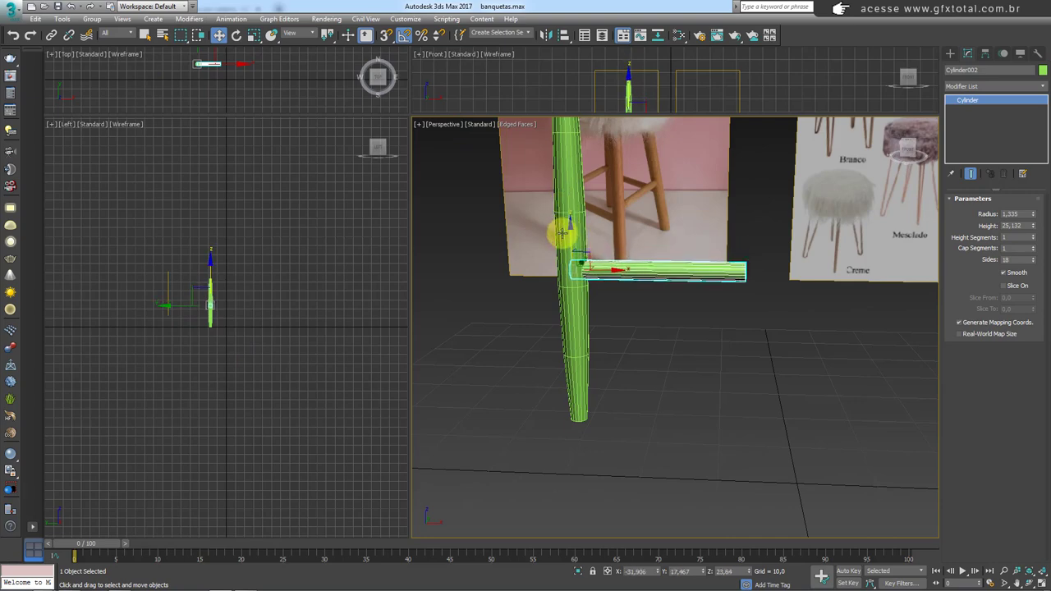
mouse_move(564, 229)
alt+middle_down()
mouse_move(629, 370)
mouse_move(439, 375)
alt+middle_up()
mouse_move(675, 359)
alt+middle_down()
mouse_move(690, 387)
mouse_move(650, 352)
alt+middle_up()
Convert the leg to an Editable Poly and tilt its element about 5°.
click(637, 322)
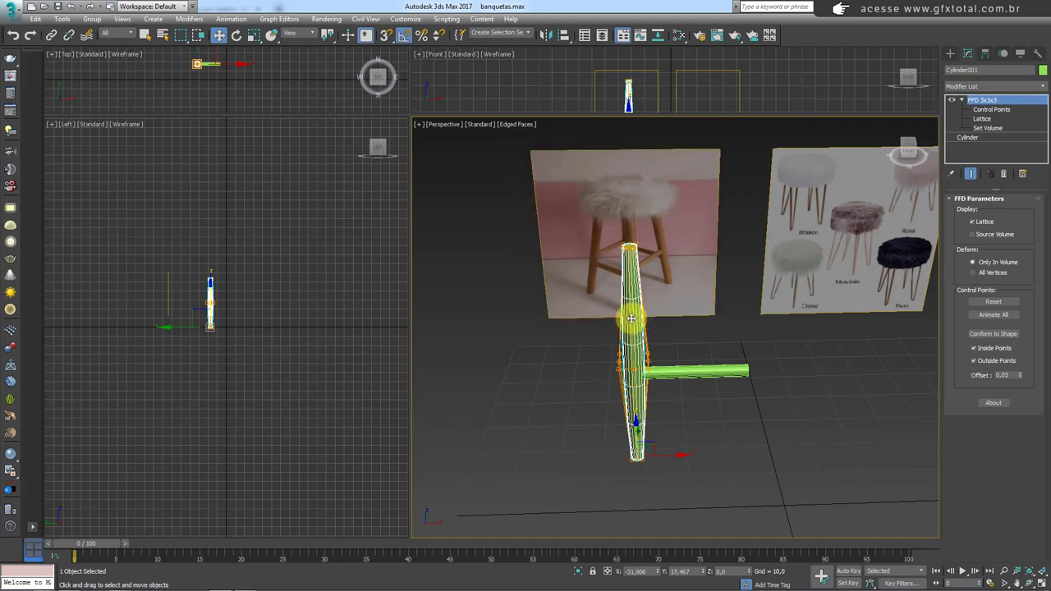
right_click(632, 318)
mouse_move(665, 428)
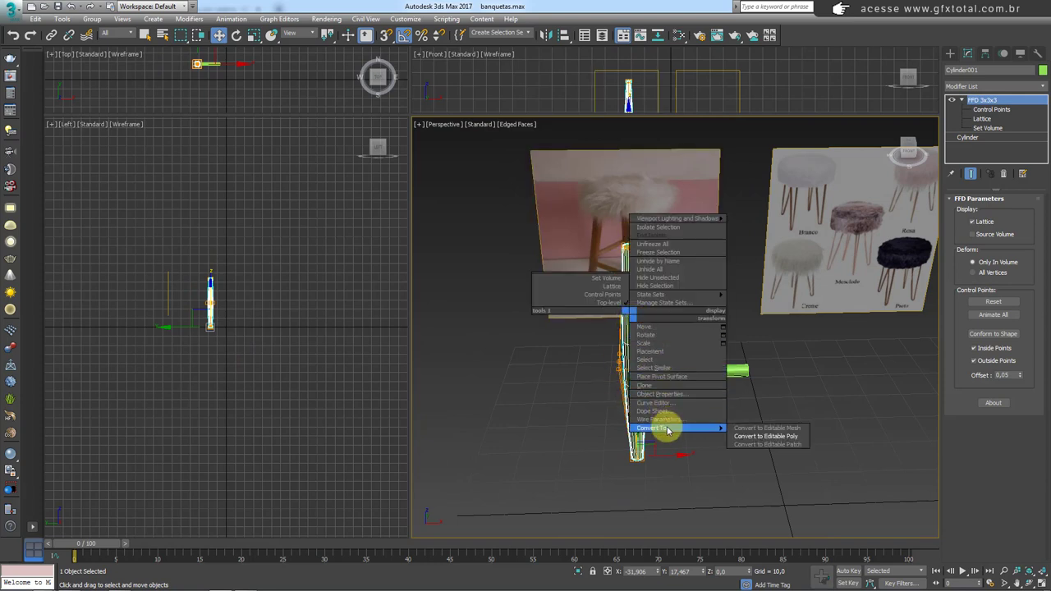
click(758, 439)
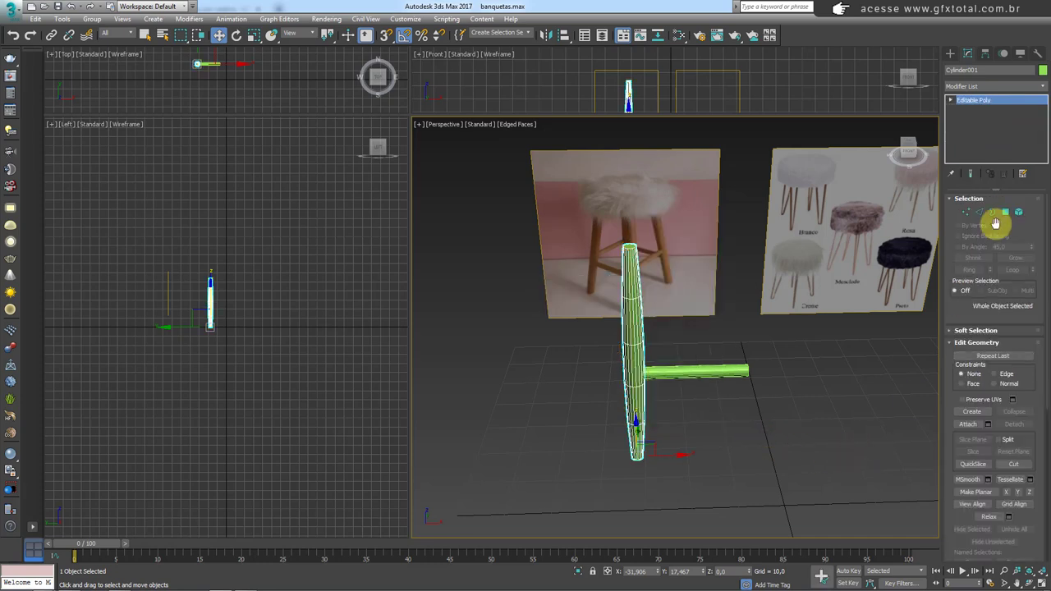
click(1018, 214)
click(629, 453)
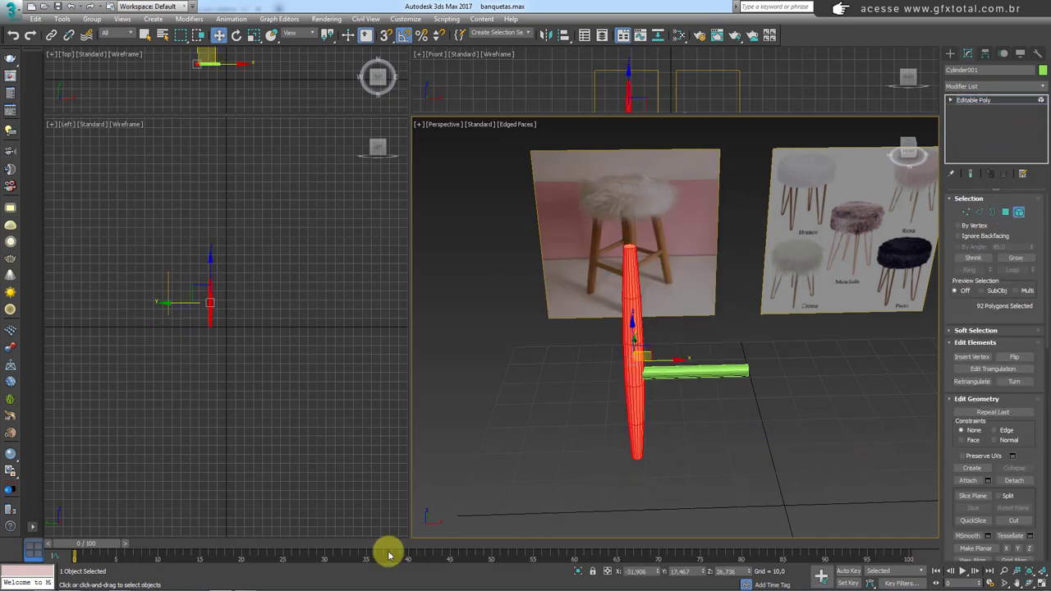
key(e)
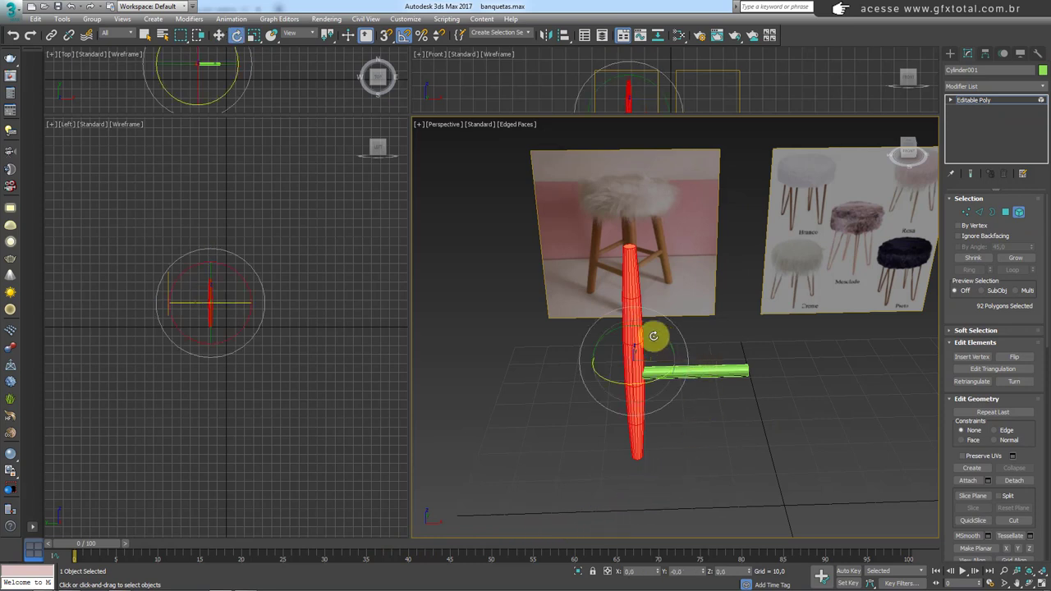
drag(652, 328, 658, 330)
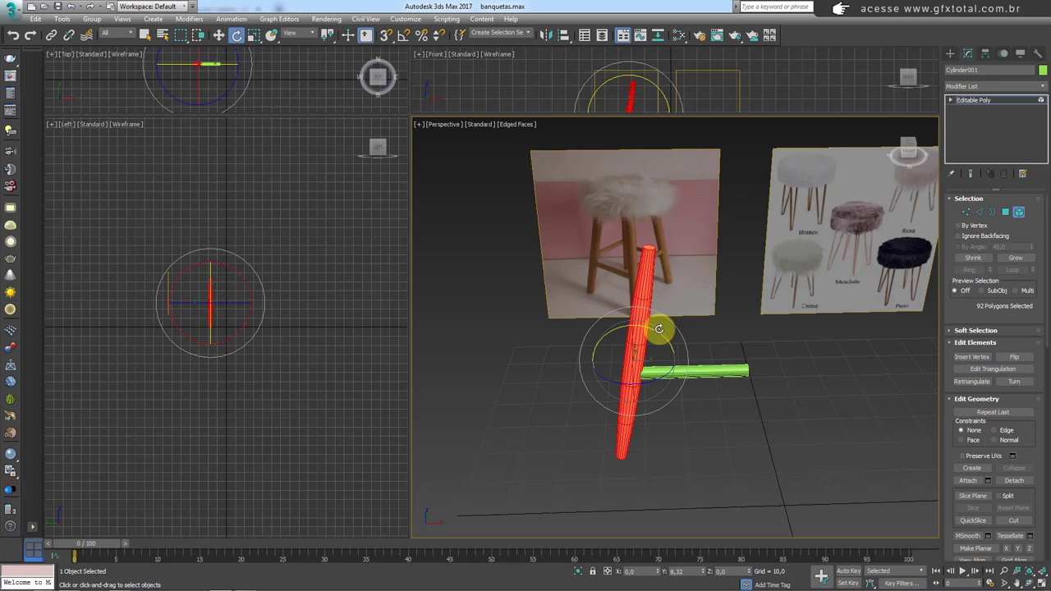
Move the tilted leg element to the left, away from the crossbar.
click(973, 100)
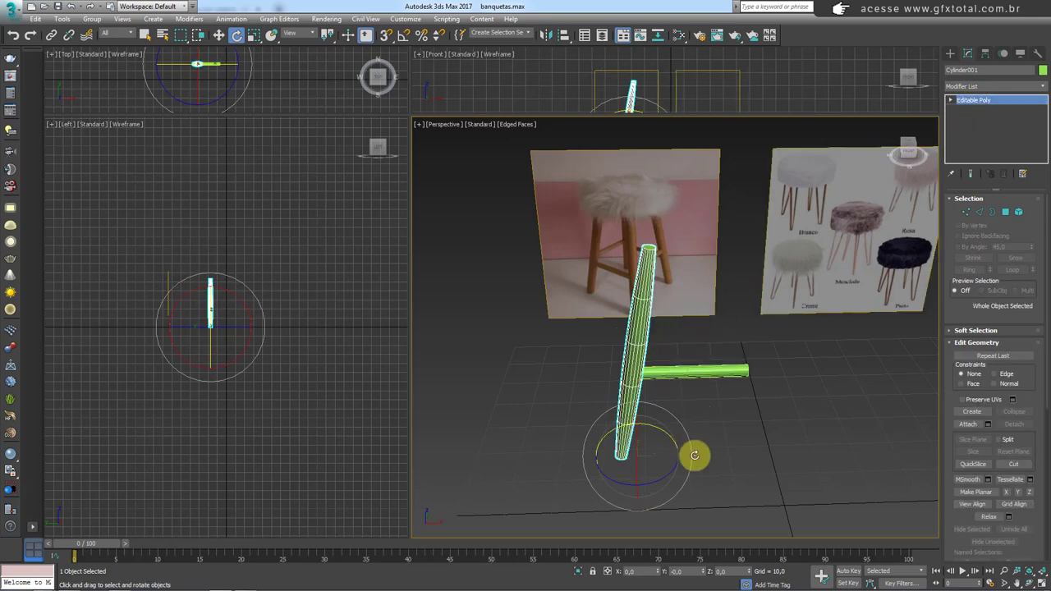
mouse_move(712, 454)
alt+middle_down()
mouse_move(699, 452)
mouse_move(763, 347)
alt+middle_up()
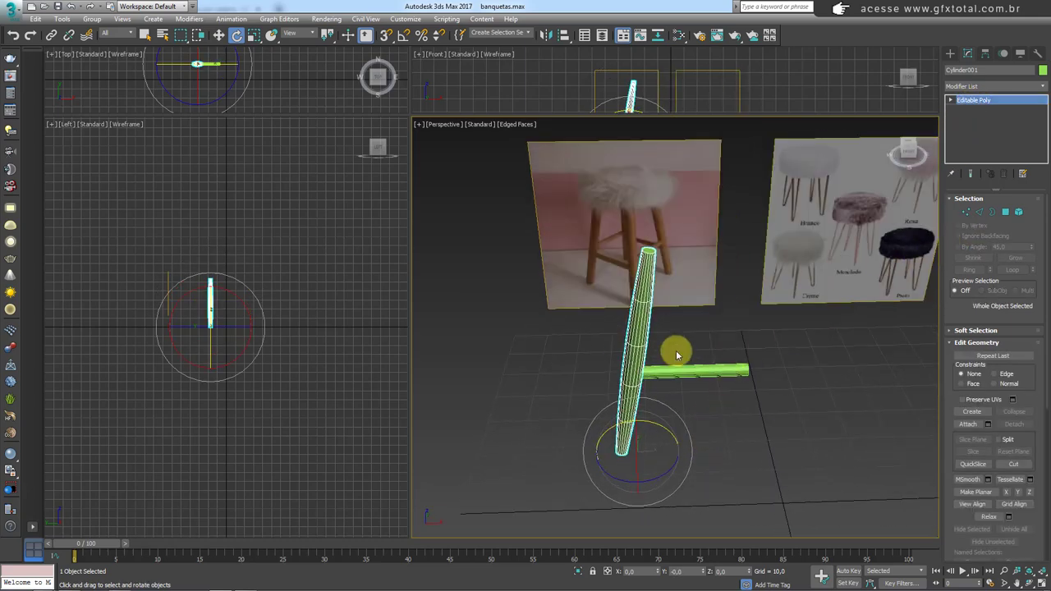
drag(630, 377, 573, 368)
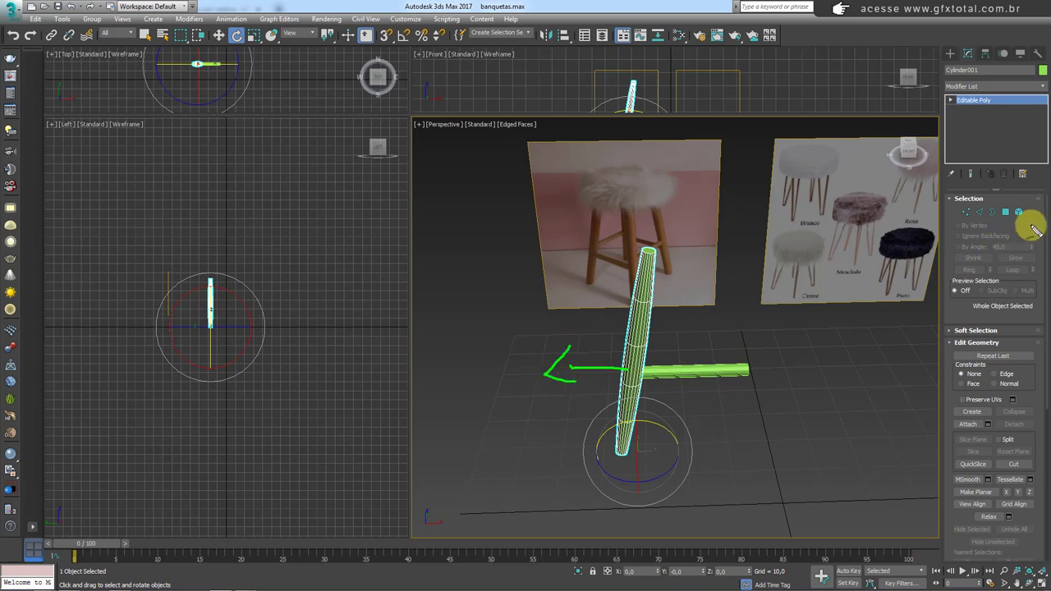
click(1019, 215)
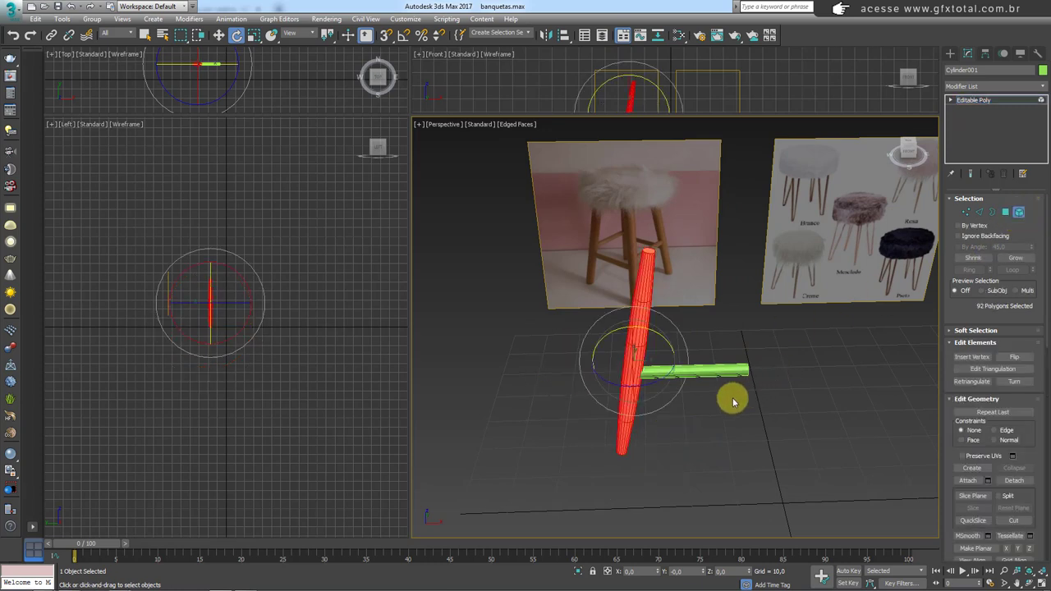
key(w)
drag(664, 370, 598, 367)
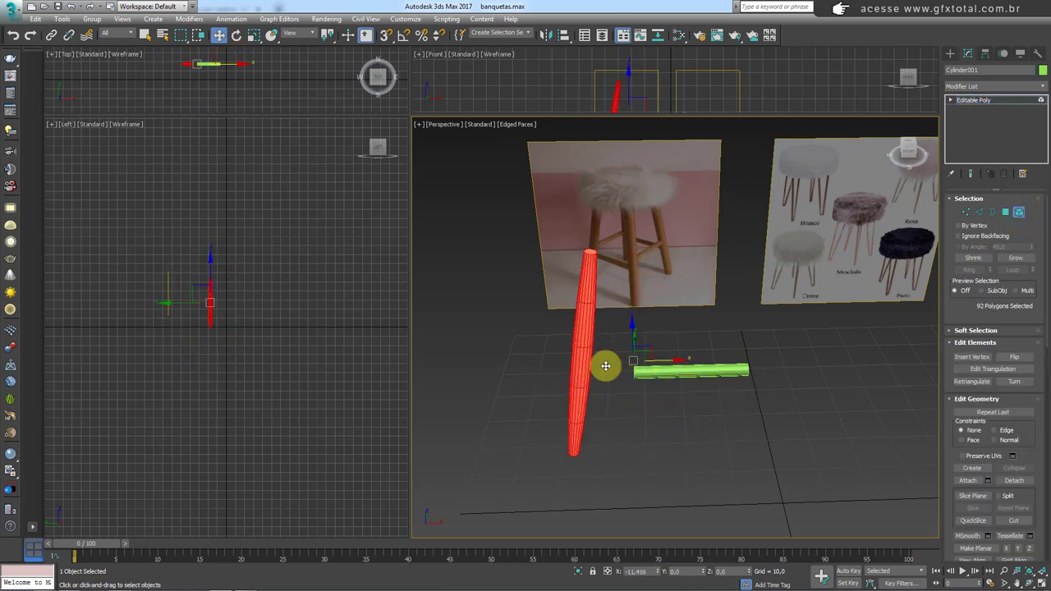
Move the horizontal Cylinder002 off to the right and reselect the leg.
click(985, 100)
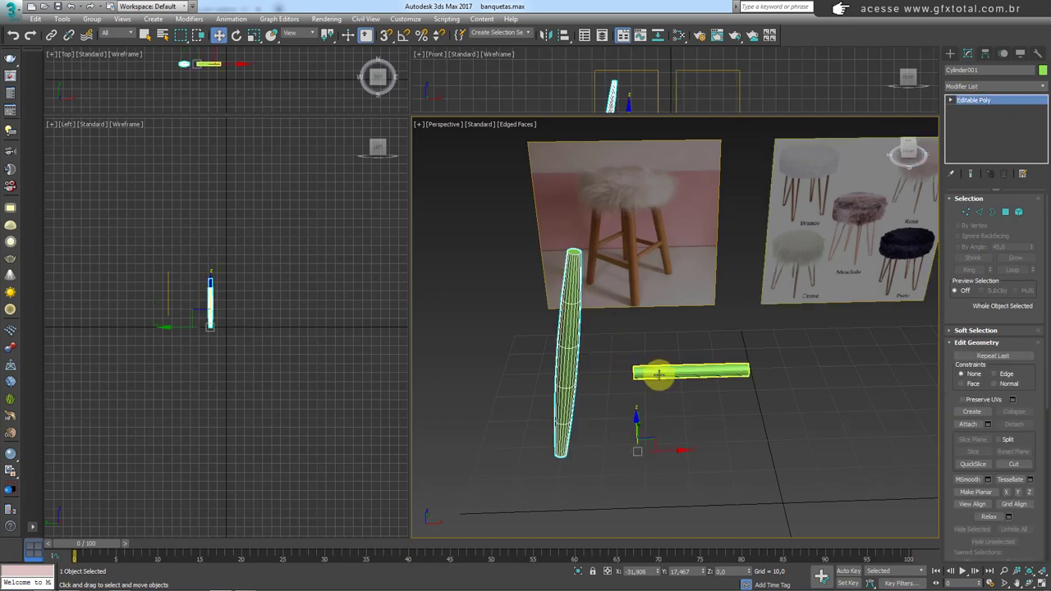
mouse_move(659, 374)
mouse_down()
mouse_move(585, 354)
mouse_move(852, 446)
mouse_up()
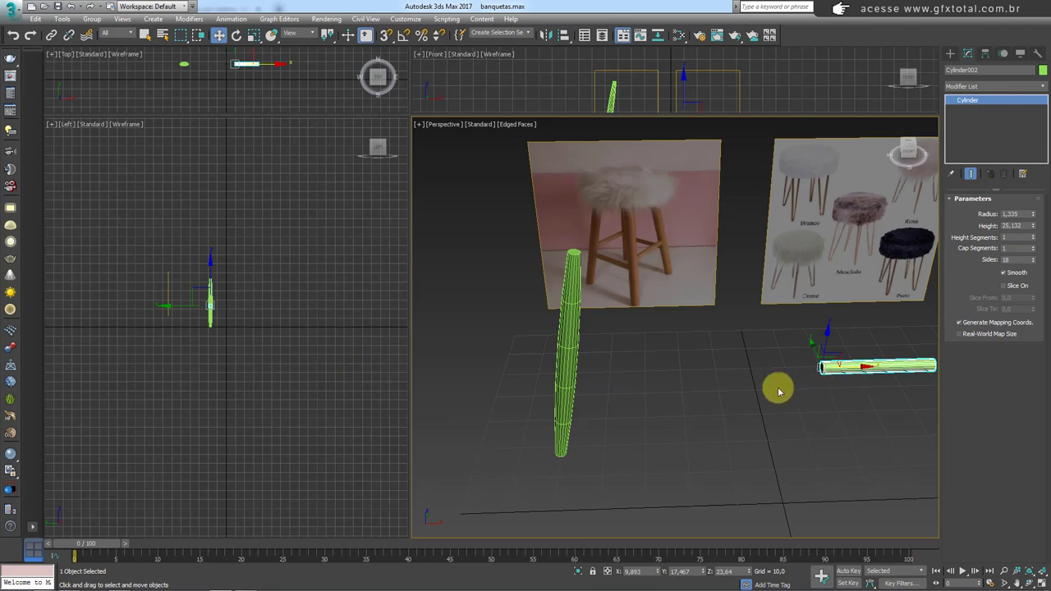
click(563, 381)
middle_drag(567, 367, 572, 382)
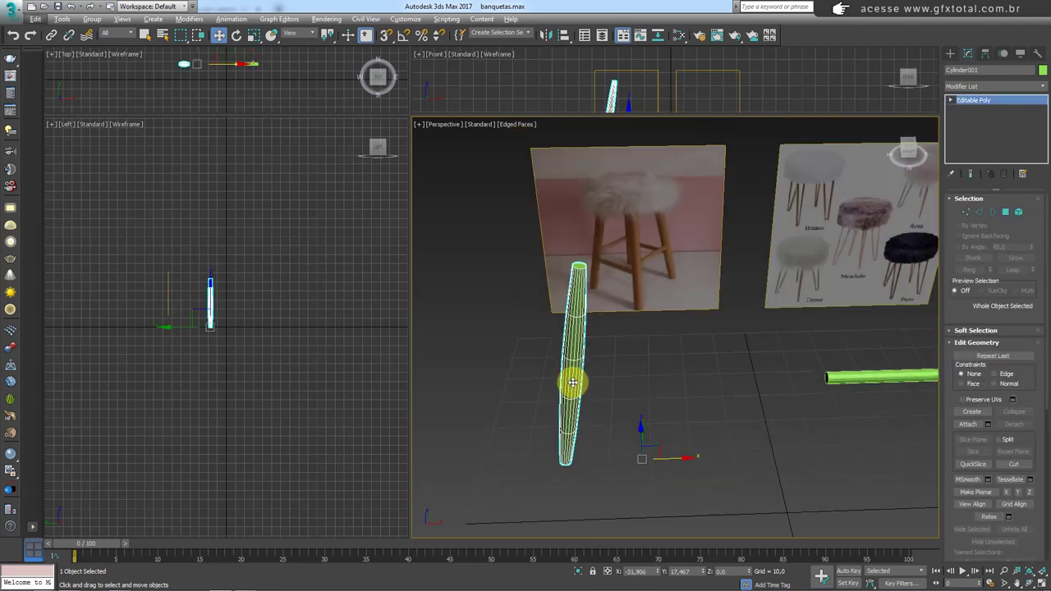
scroll(564, 383, down, 3)
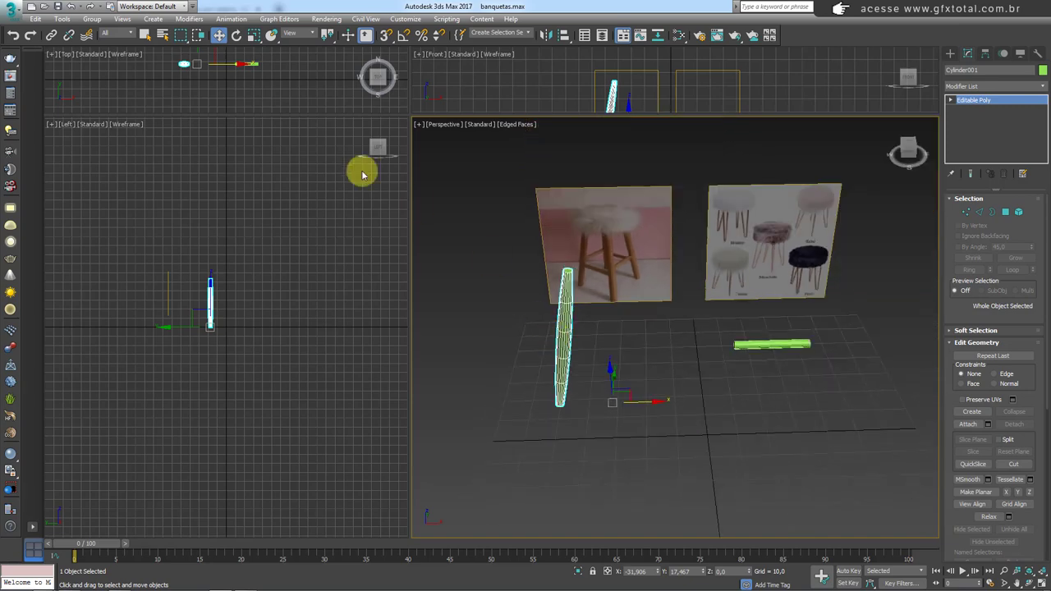
click(62, 18)
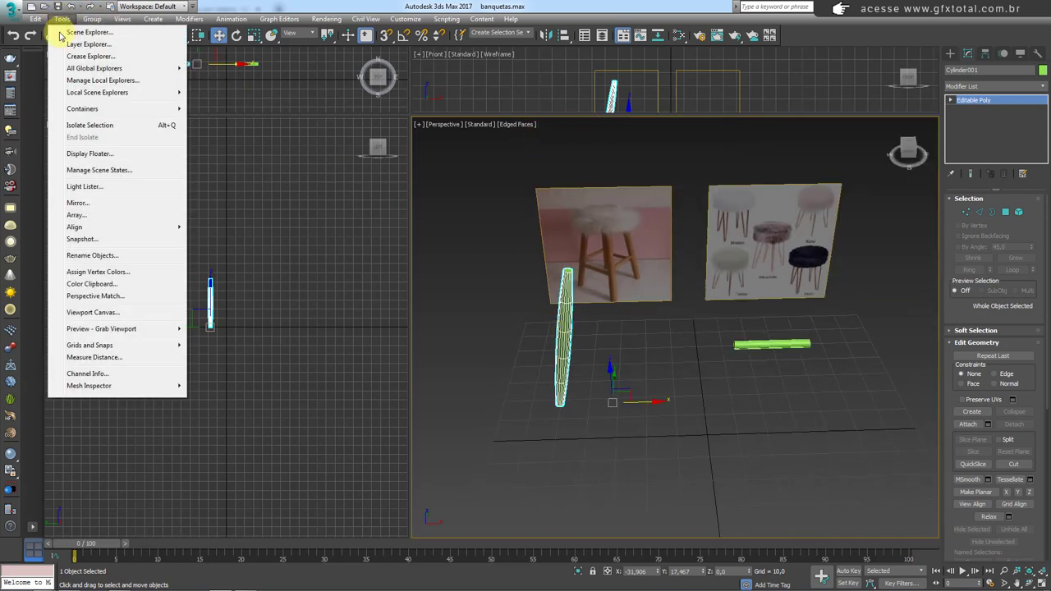
In the Array dialog, turn on preview and set the total Z rotation to 360°.
click(80, 216)
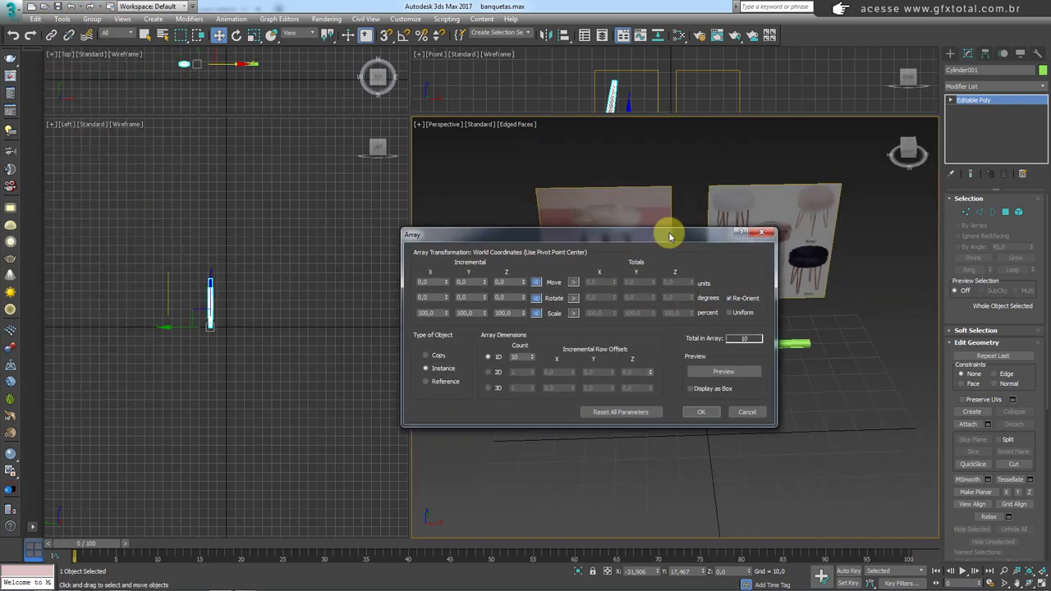
drag(670, 236, 419, 90)
scroll(673, 378, up, 2)
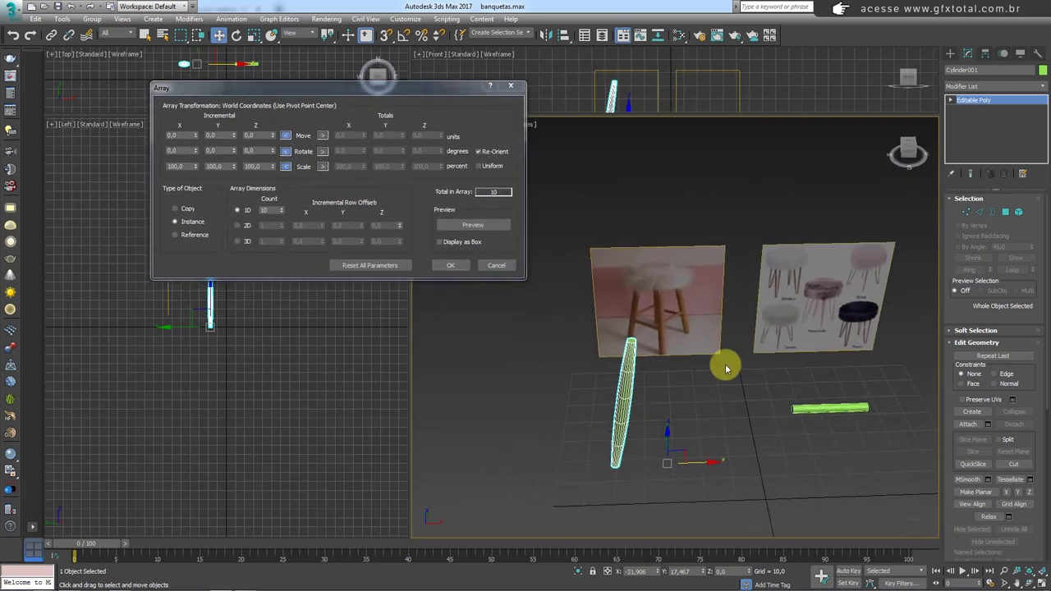
click(470, 227)
alt+middle_drag(695, 345, 711, 379)
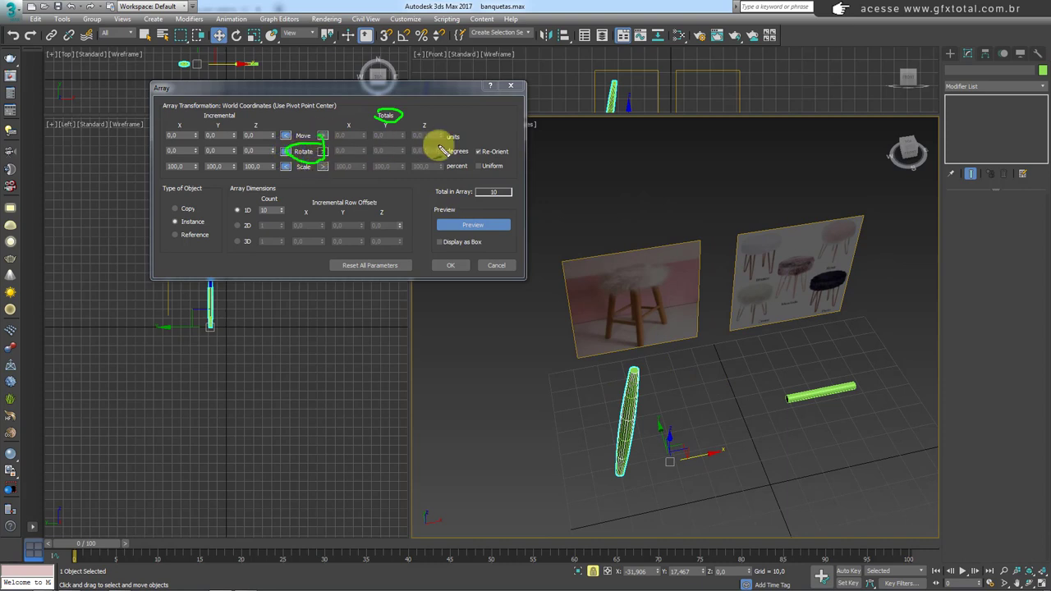
click(323, 151)
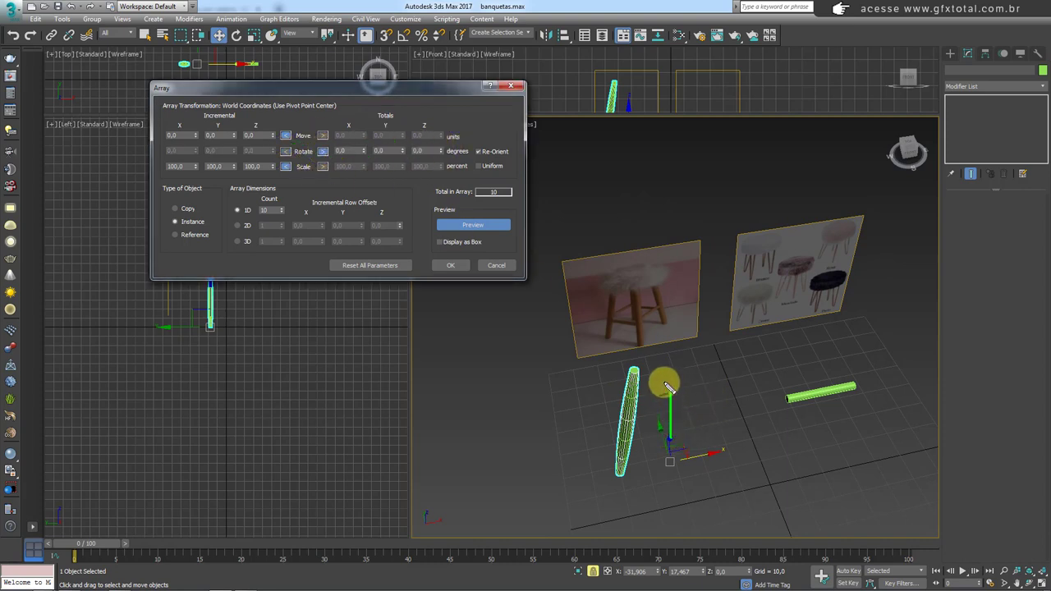
double_click(419, 152)
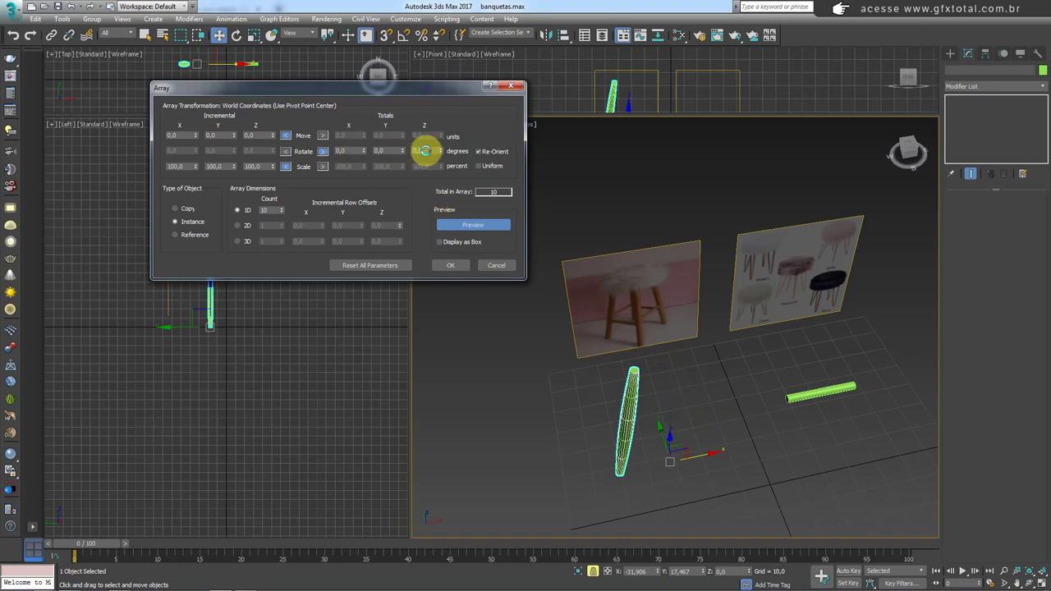
text(360)
key(Return)
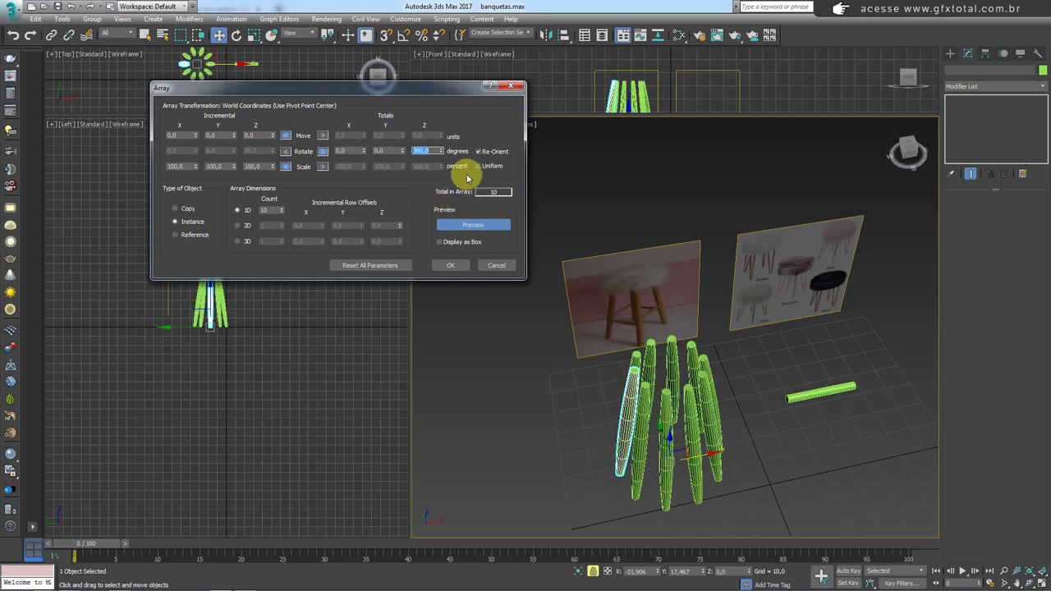
mouse_move(723, 413)
alt+middle_down()
mouse_move(729, 465)
mouse_move(728, 430)
mouse_move(666, 358)
alt+middle_up()
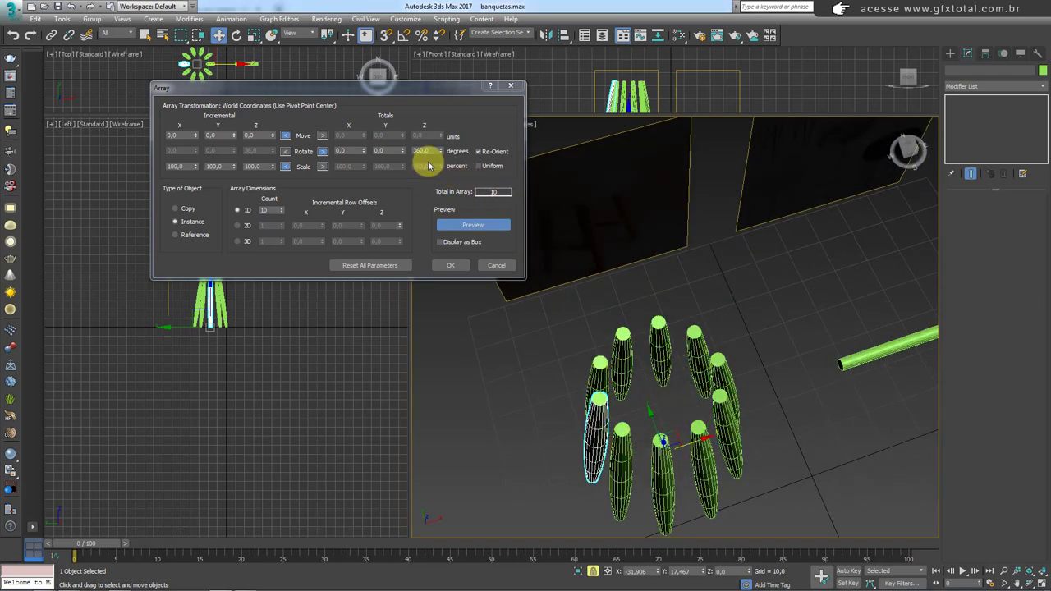
mouse_move(441, 152)
mouse_down()
mouse_move(446, 258)
mouse_move(453, 159)
mouse_move(453, 254)
mouse_move(458, 168)
mouse_move(481, 254)
mouse_move(469, 146)
mouse_up()
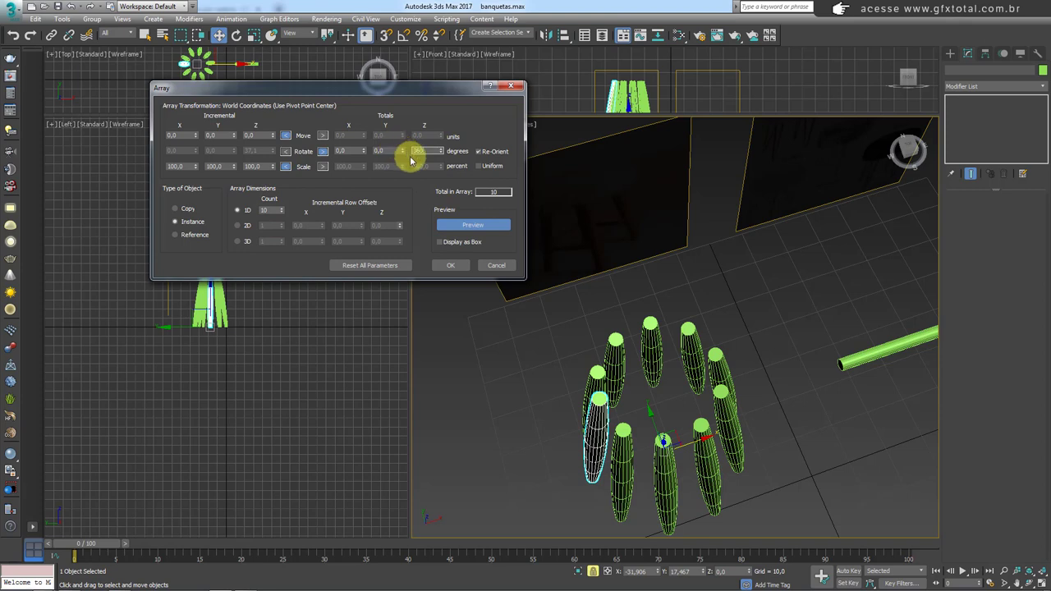
key(Return)
Set the 1D count to 4 and create the instanced legs.
double_click(271, 211)
text(4)
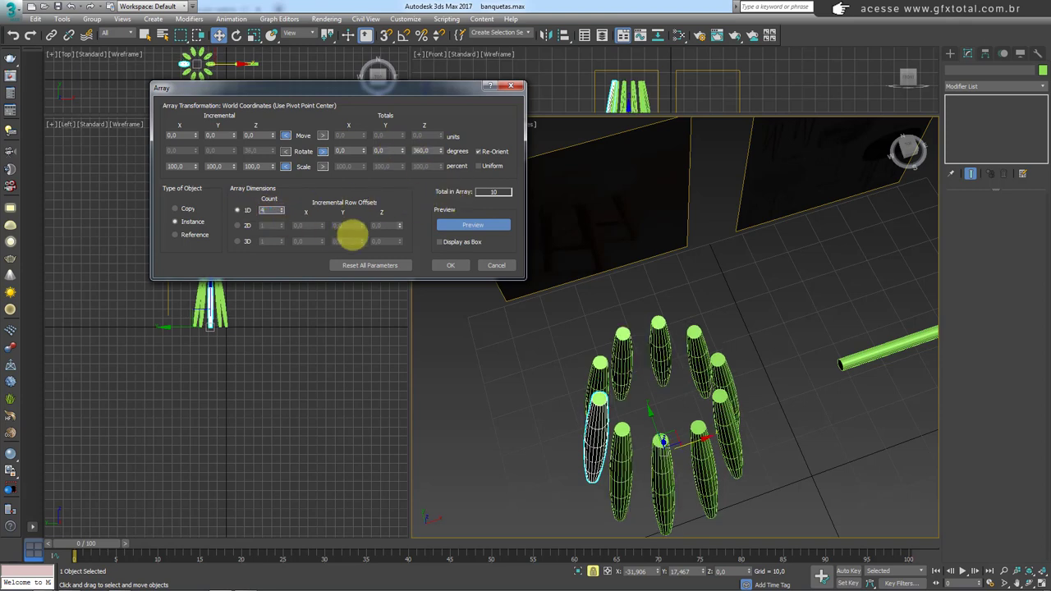
key(Return)
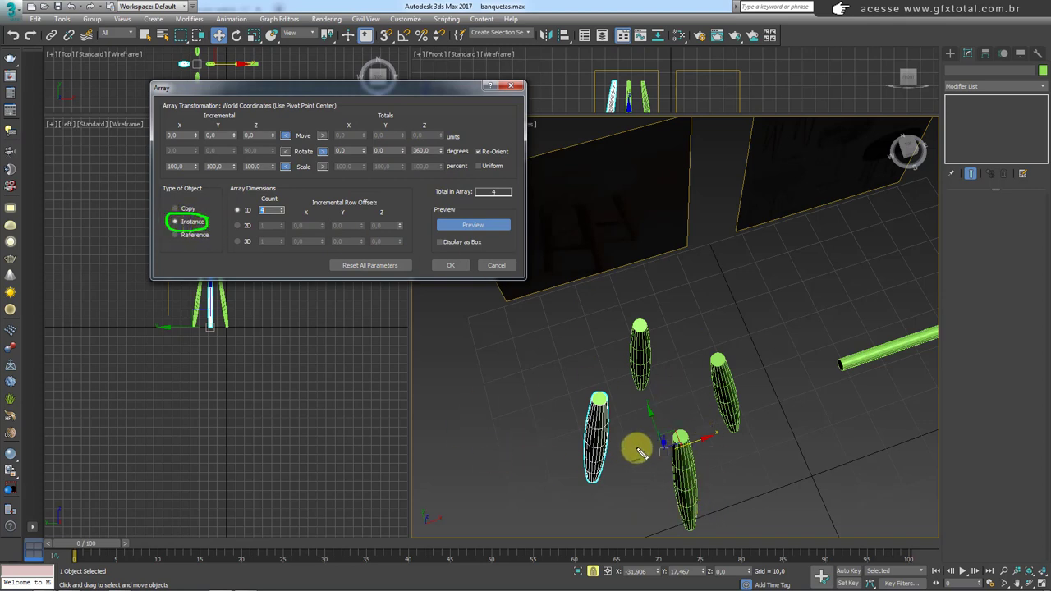
click(455, 268)
scroll(653, 370, up, 5)
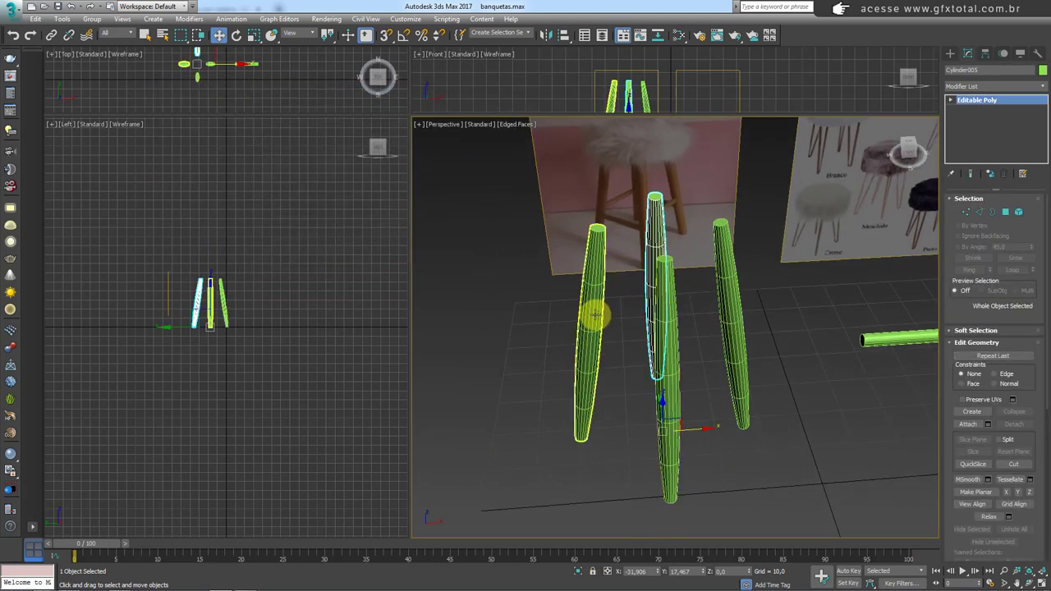
Nudge the left leg element and pull its top vertex rings in toward the centre.
alt+middle_drag(589, 347, 624, 313)
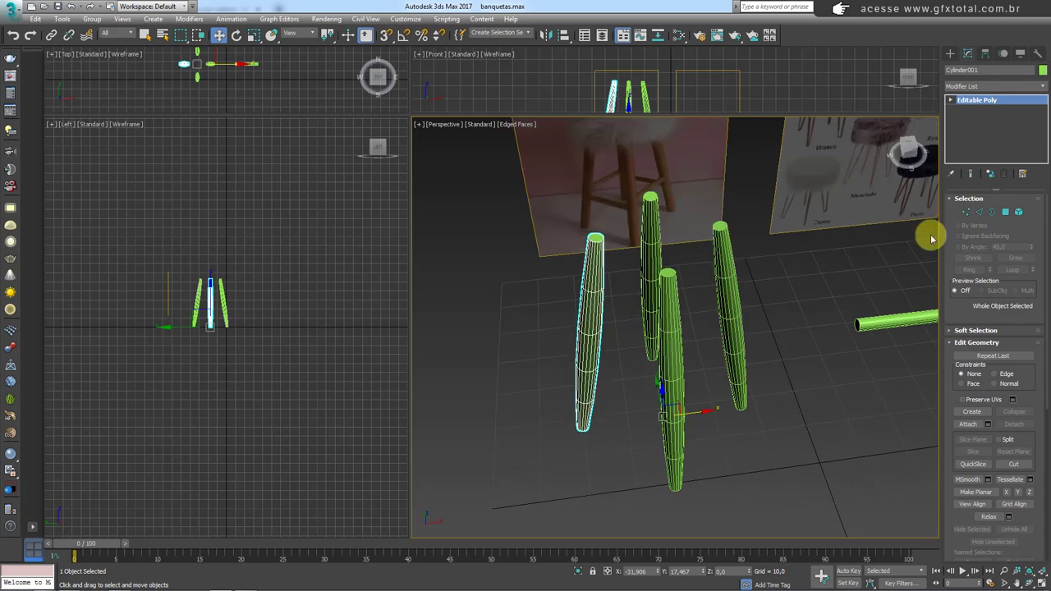
click(1019, 212)
click(587, 303)
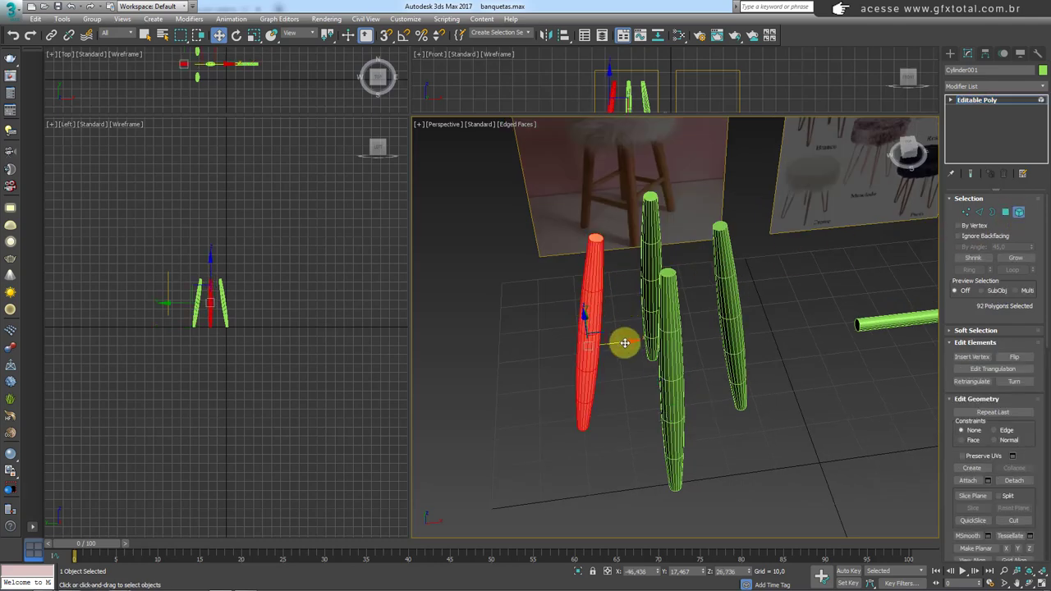
drag(624, 343, 615, 334)
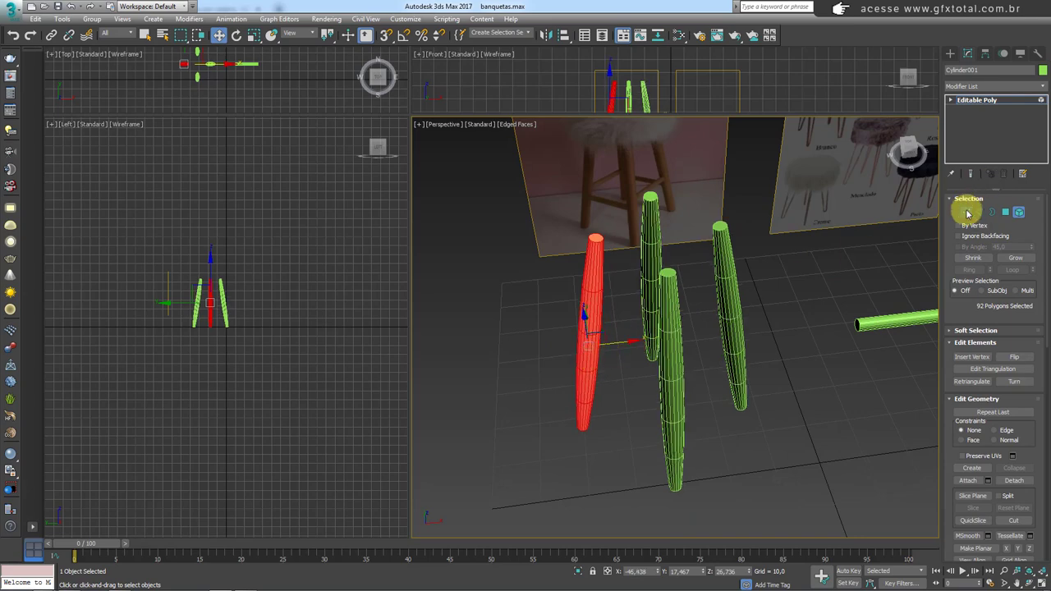
click(966, 212)
alt+middle_drag(652, 293, 518, 197)
drag(518, 197, 643, 301)
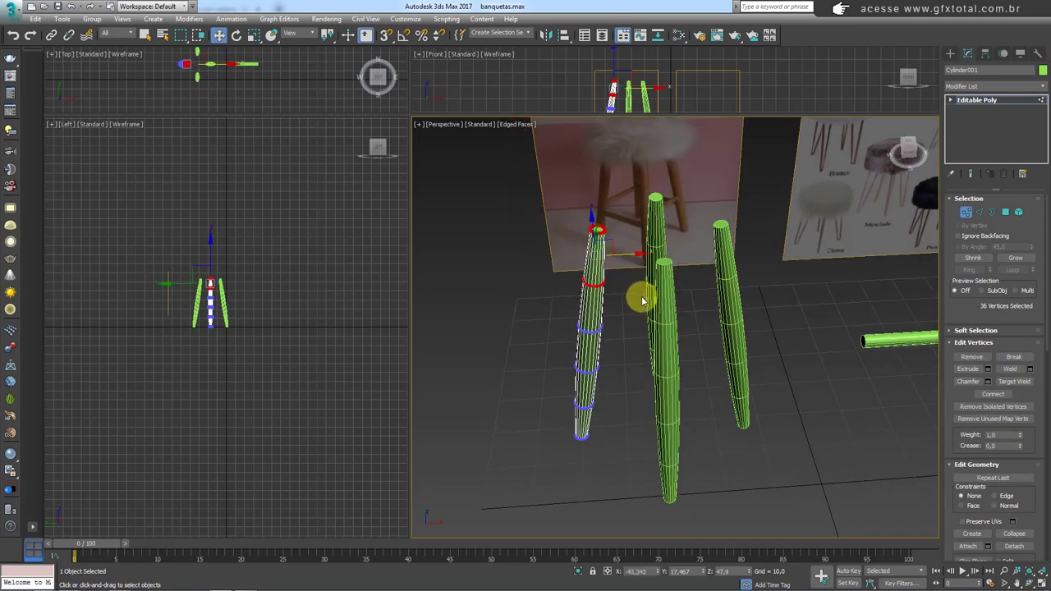
mouse_move(615, 241)
mouse_down()
mouse_move(690, 225)
mouse_move(463, 324)
mouse_move(553, 235)
mouse_move(594, 232)
mouse_up()
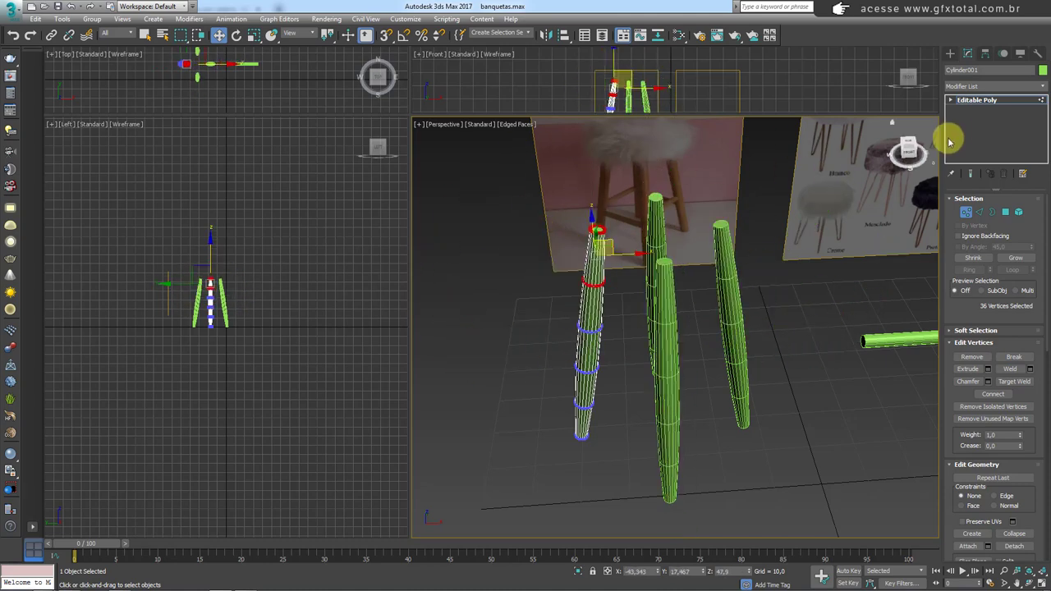
click(971, 100)
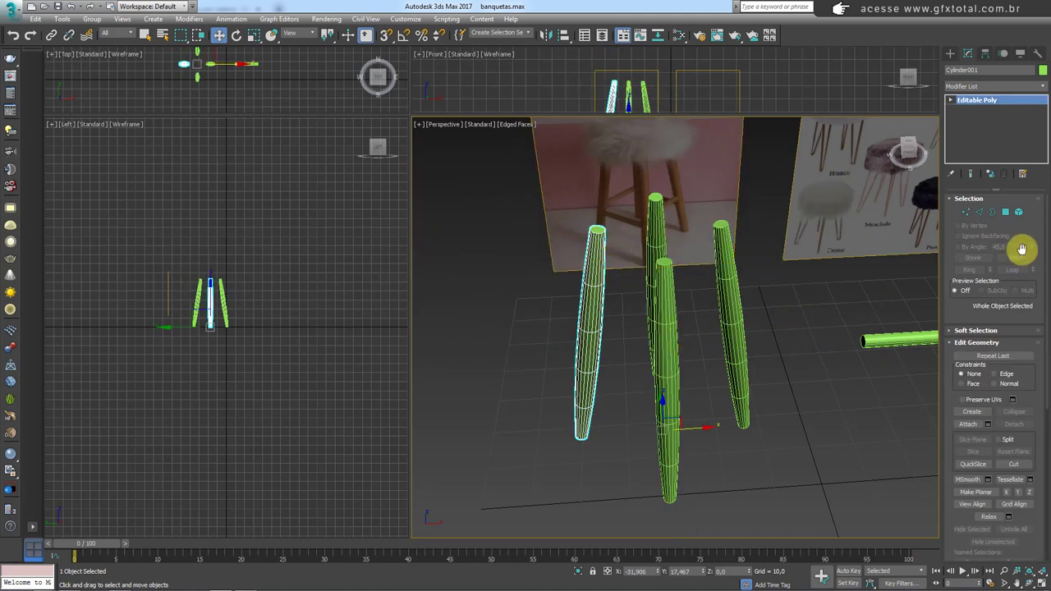
Slide the left leg inward along X, its mirrored partner following.
click(1021, 213)
drag(619, 345, 631, 345)
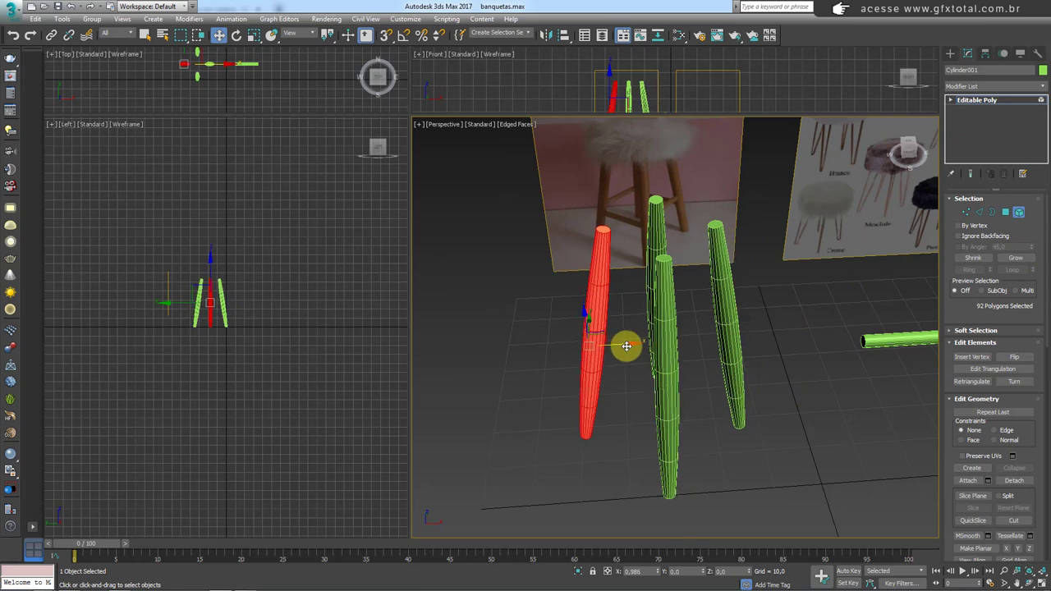
alt+middle_drag(657, 312, 692, 305)
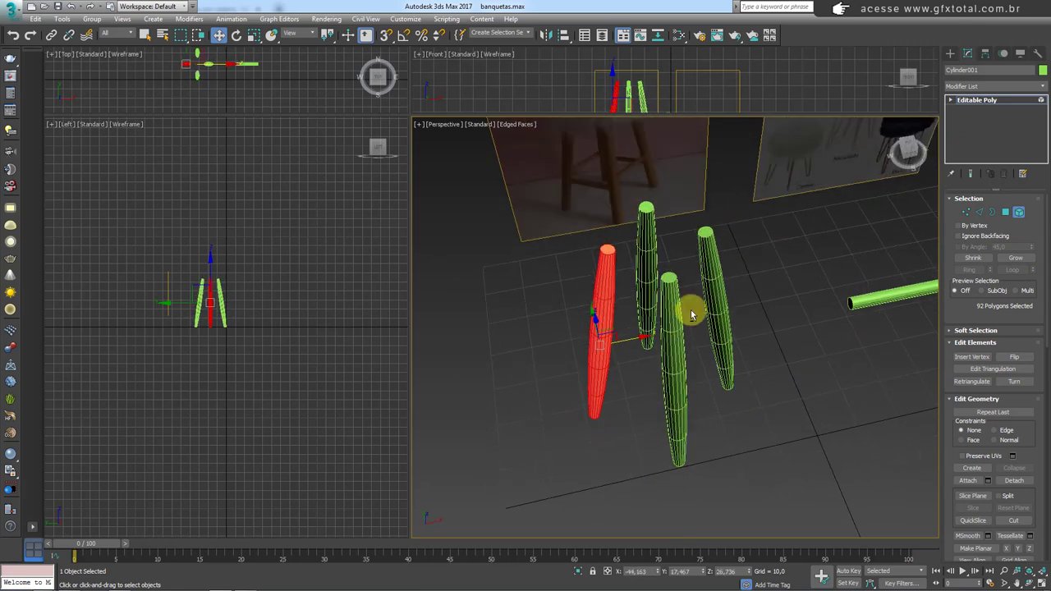
click(974, 99)
Rotate the four legs about Z by about 50 degrees with Angle Snap into two facing pairs.
drag(608, 384, 608, 384)
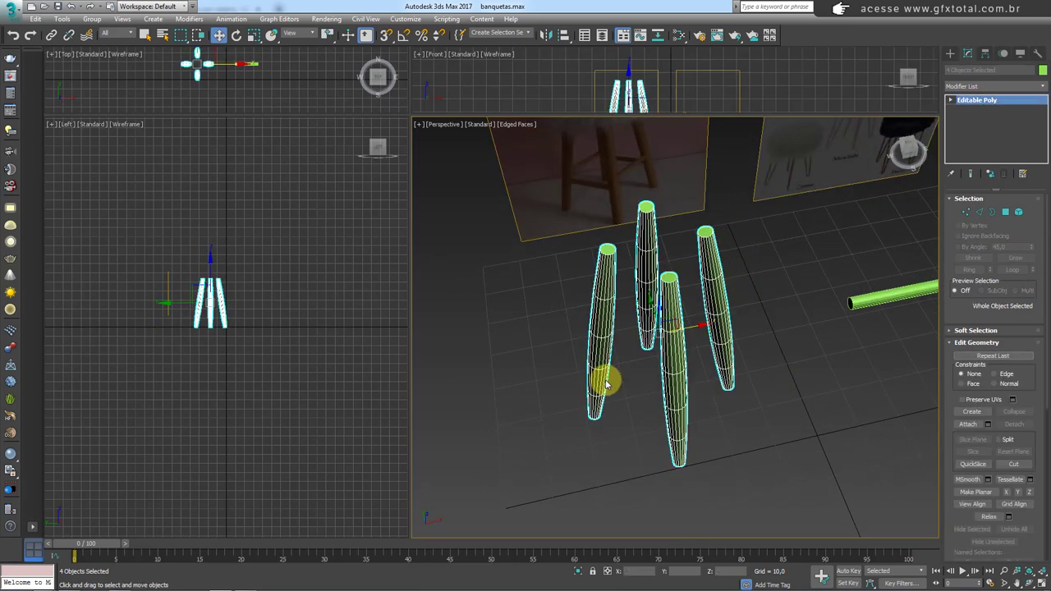
key(e)
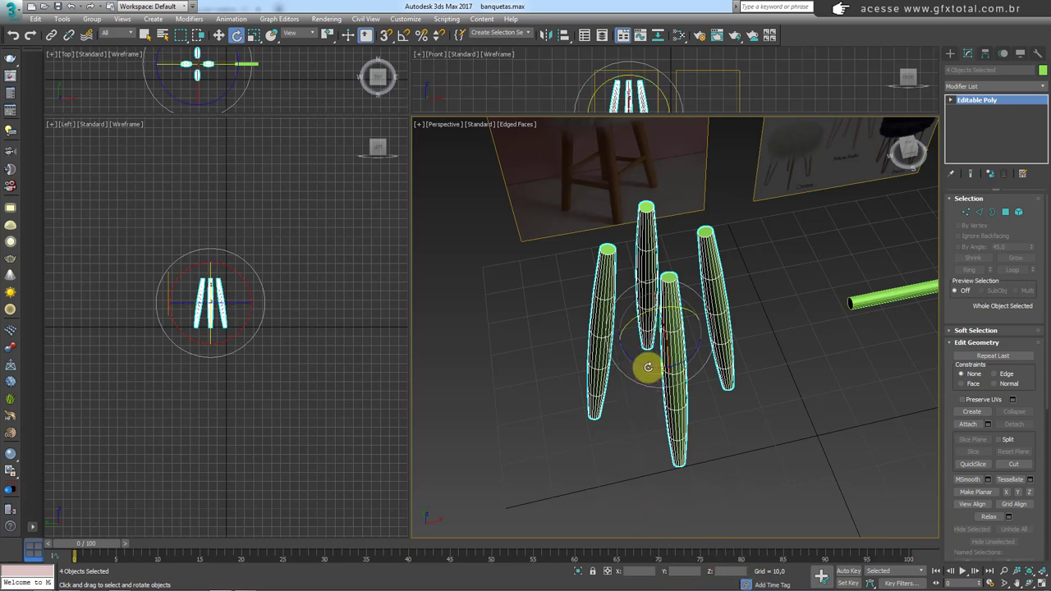
drag(648, 366, 669, 375)
key(a)
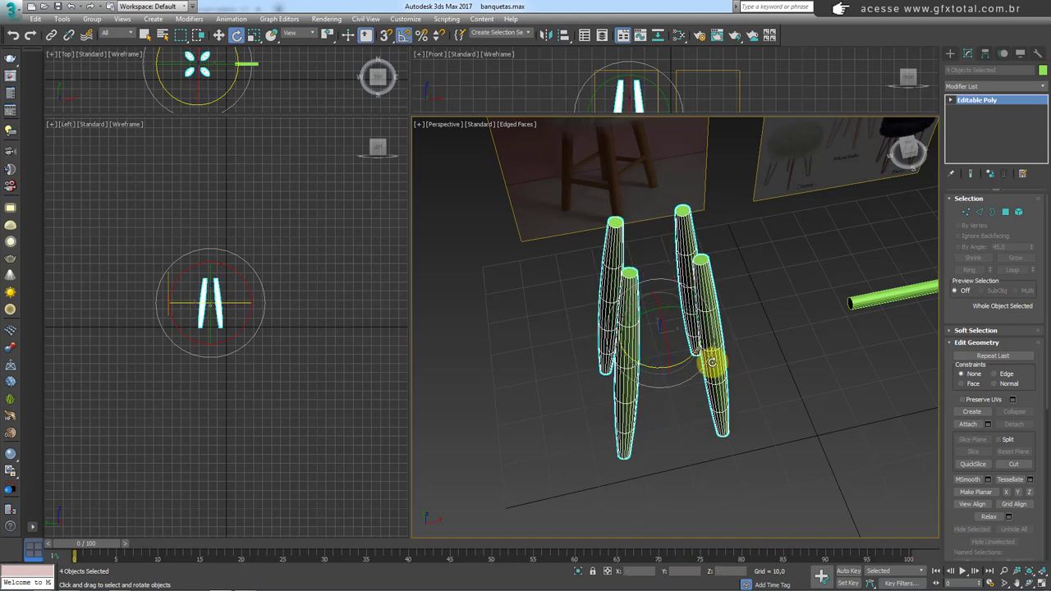
mouse_move(704, 364)
alt+middle_down()
mouse_move(739, 387)
mouse_move(819, 353)
alt+middle_up()
click(819, 353)
Move the horizontal green cylinder so it spans between two legs as a crossbar.
click(890, 326)
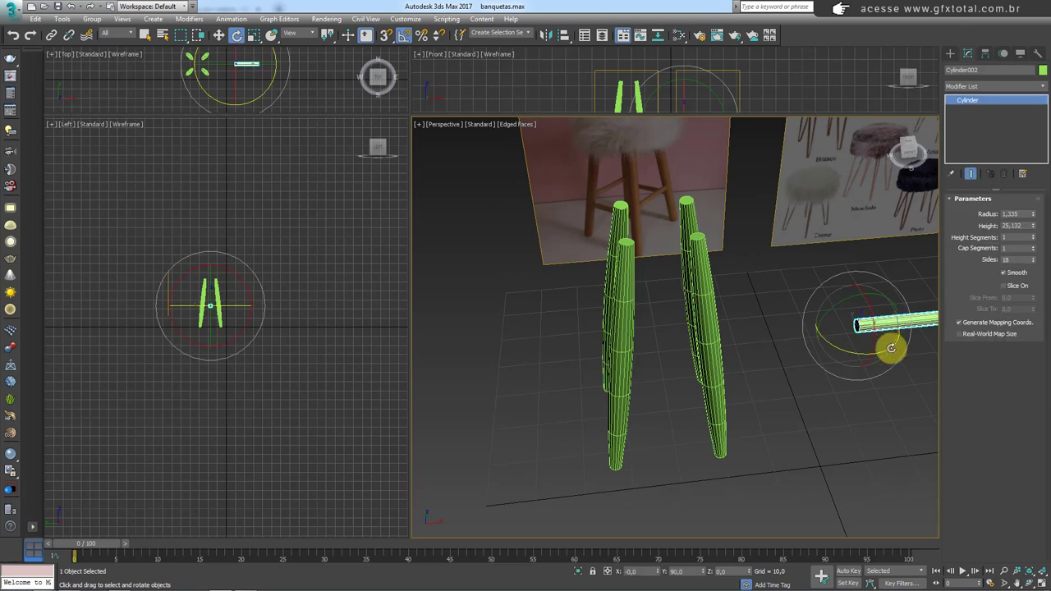
mouse_move(892, 348)
alt+middle_down()
mouse_move(730, 329)
mouse_move(734, 364)
mouse_move(745, 266)
alt+middle_up()
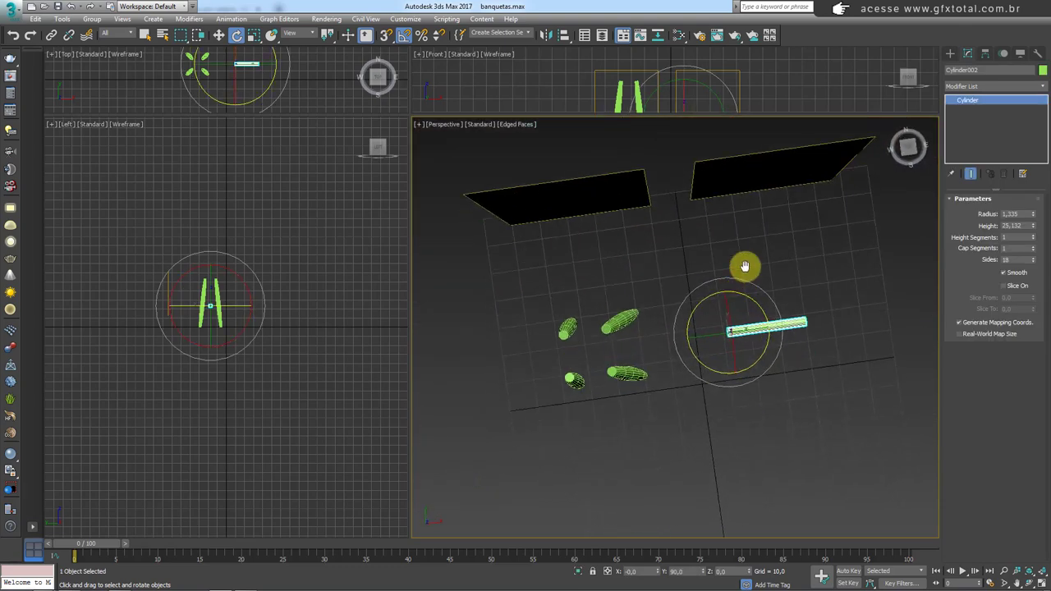
scroll(761, 298, up, 4)
scroll(749, 313, down, 1)
key(w)
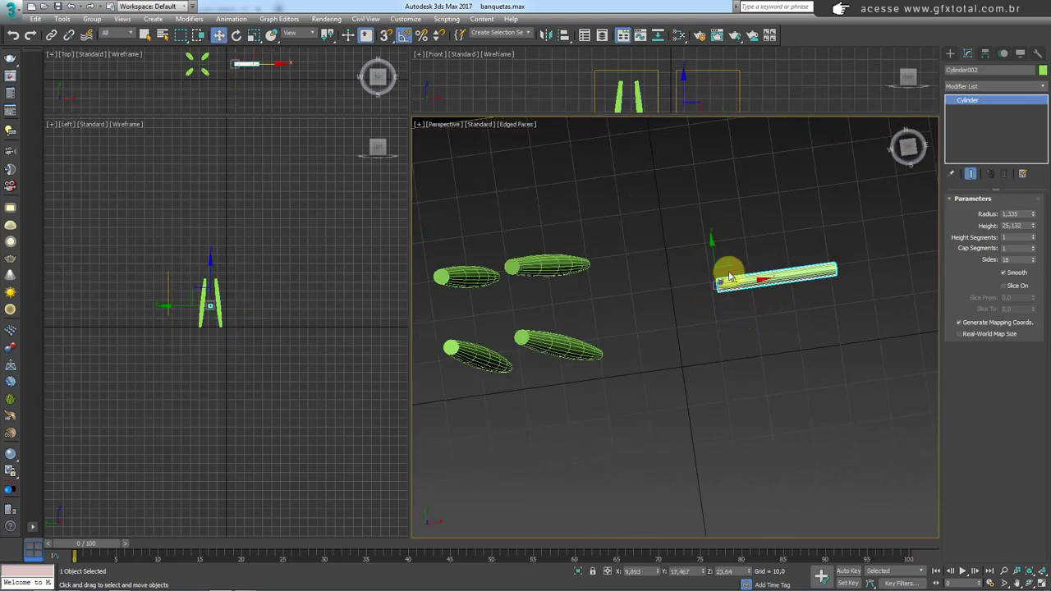
mouse_move(729, 276)
mouse_down()
mouse_move(599, 329)
mouse_move(497, 336)
mouse_up()
key(shift+z)
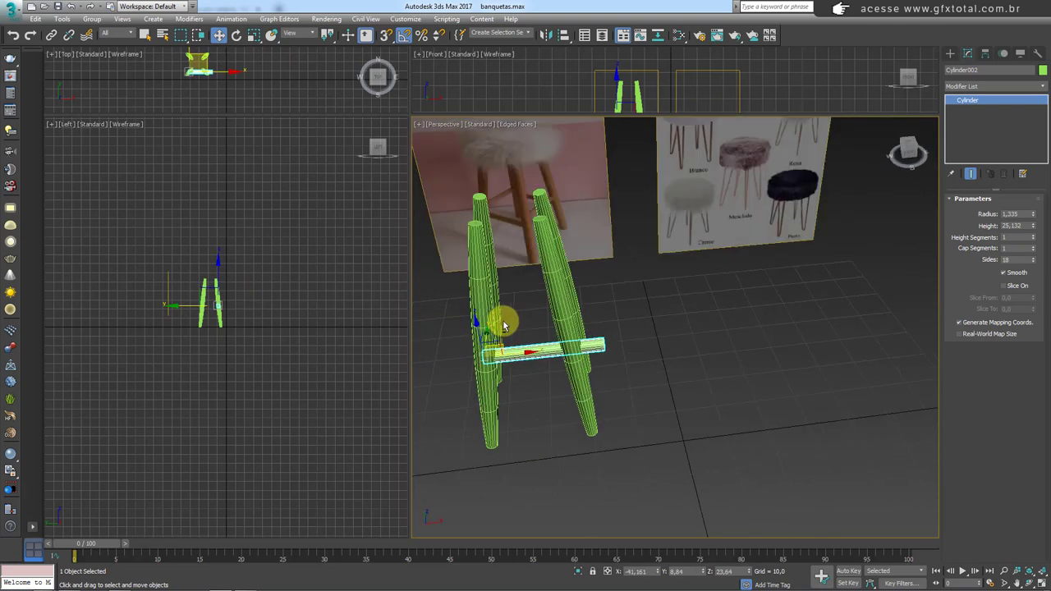
key(shift+z)
key(shift+z)
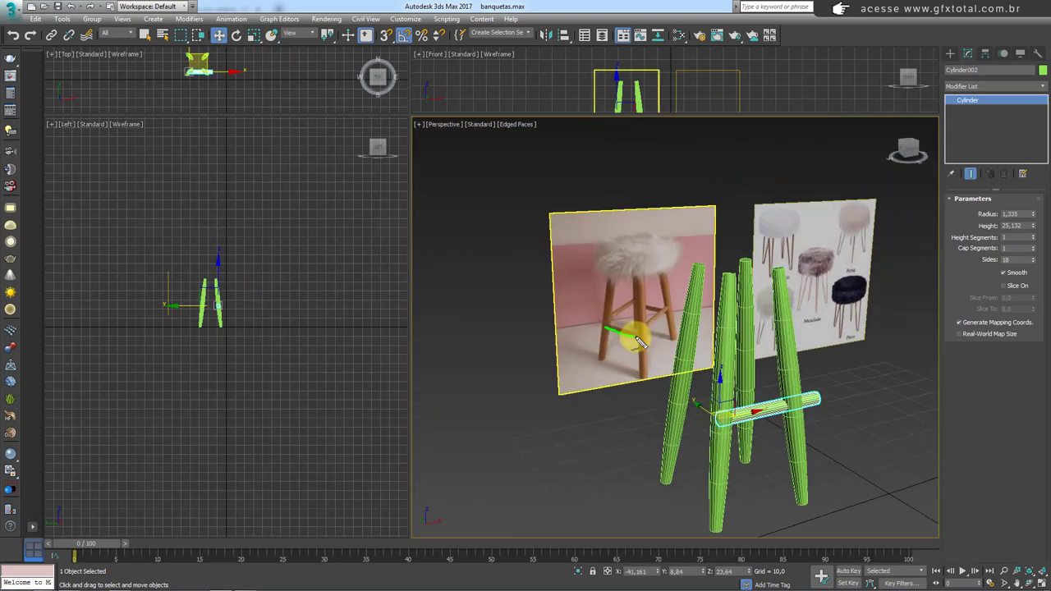
alt+middle_drag(639, 341, 702, 355)
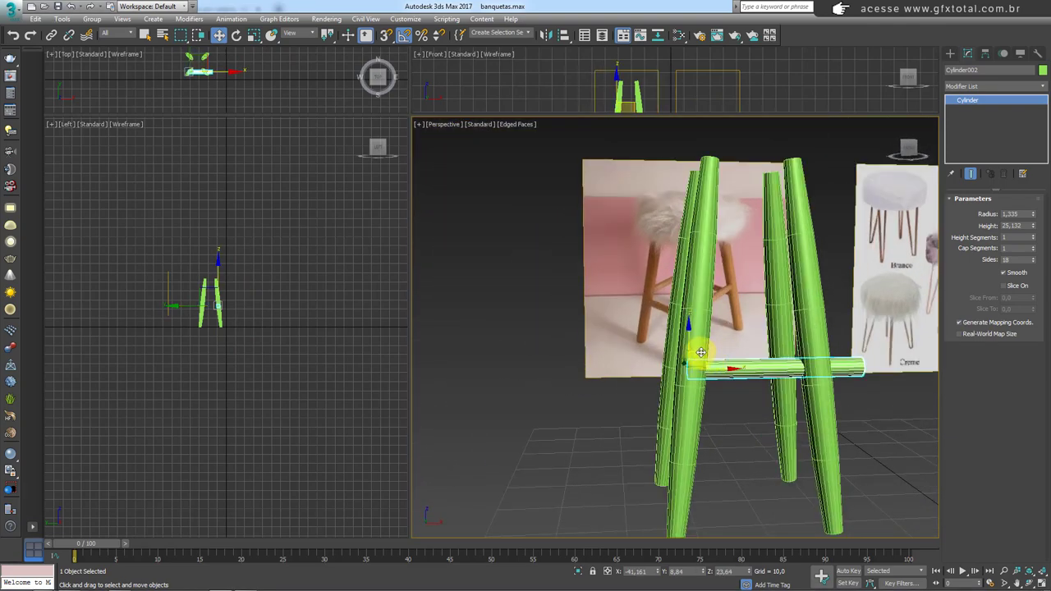
drag(701, 352, 711, 353)
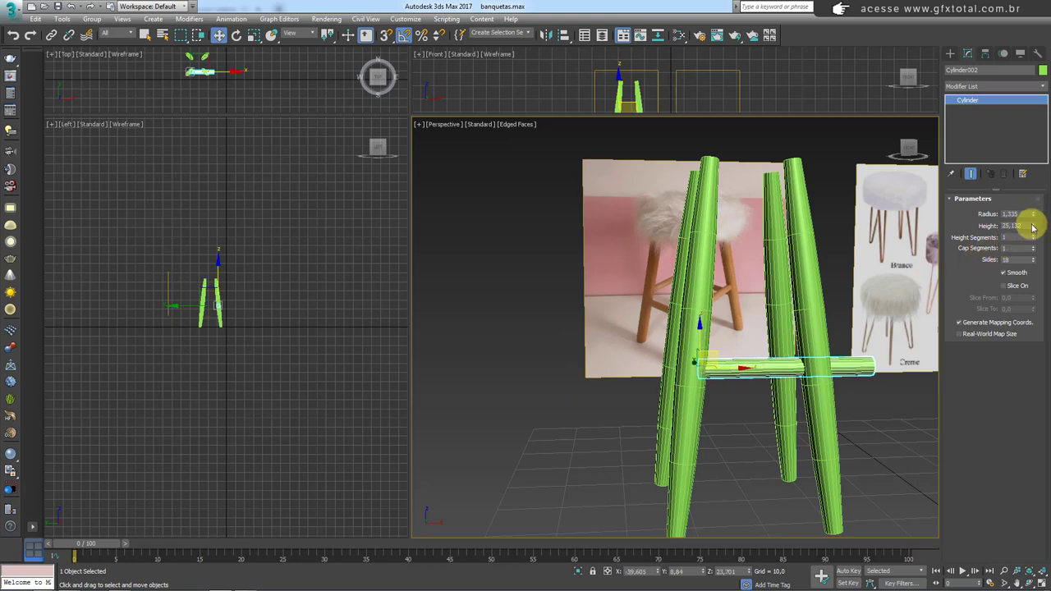
Shorten the crossbar to height 15.331 and thin it to radius 1.162.
drag(1033, 226, 1036, 240)
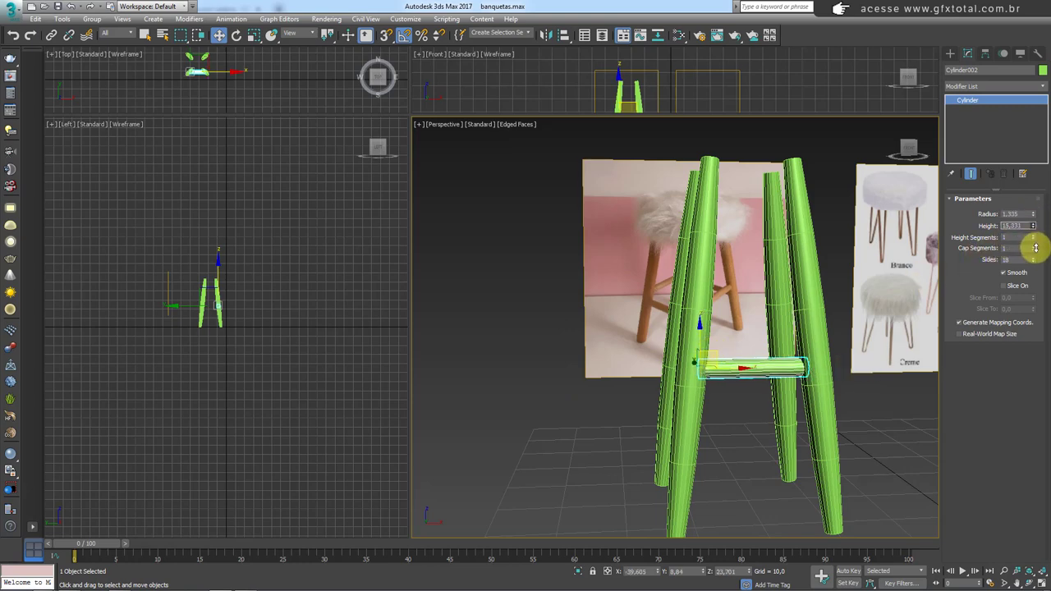
mouse_move(847, 354)
alt+middle_down()
mouse_move(819, 422)
mouse_move(871, 434)
mouse_move(952, 287)
alt+middle_up()
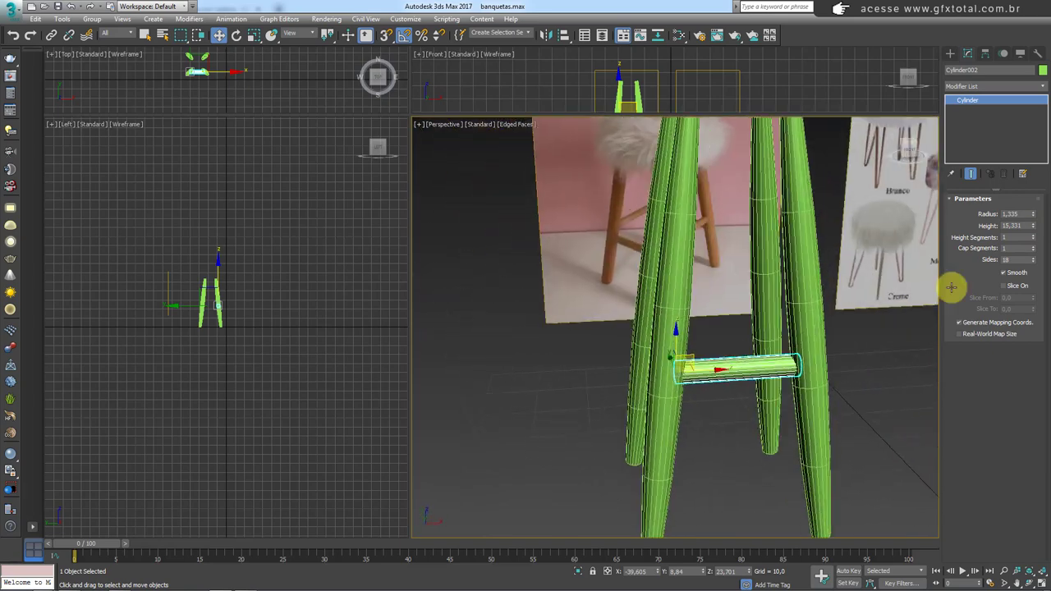
drag(1033, 215, 1033, 217)
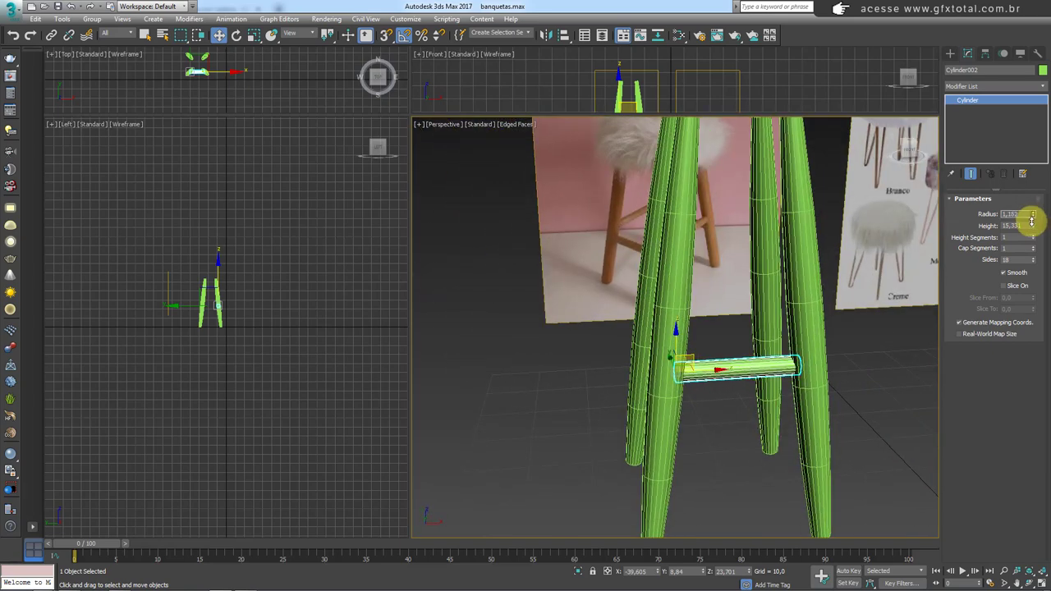
scroll(704, 352, down, 4)
mouse_move(703, 351)
alt+middle_down()
mouse_move(730, 392)
mouse_move(629, 377)
alt+middle_up()
click(555, 275)
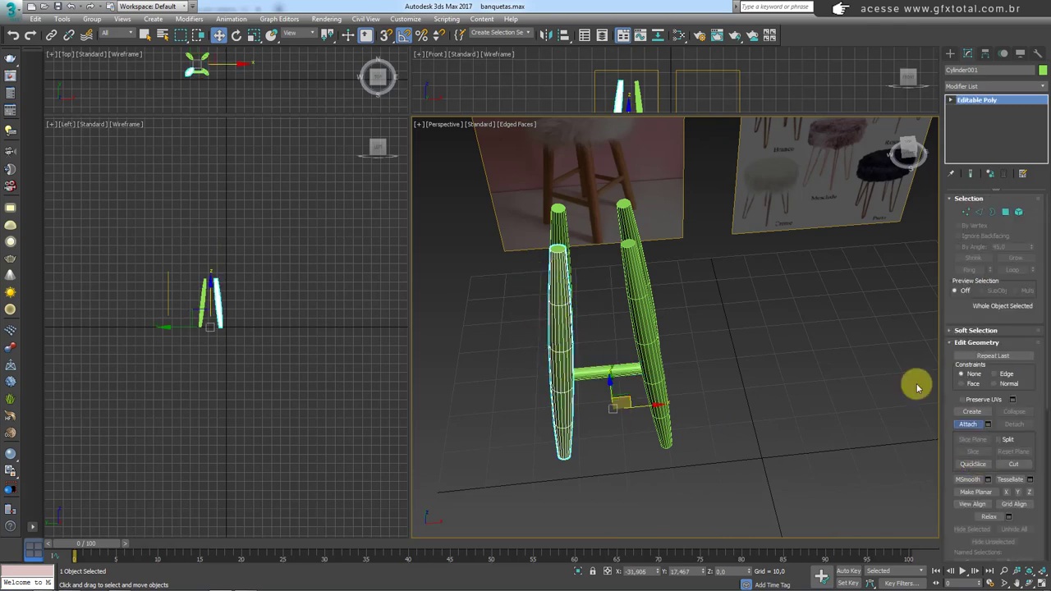
Attach the crossbar to leg Cylinder001 so the rung repeats across the instanced legs.
alt+middle_drag(615, 370, 662, 386)
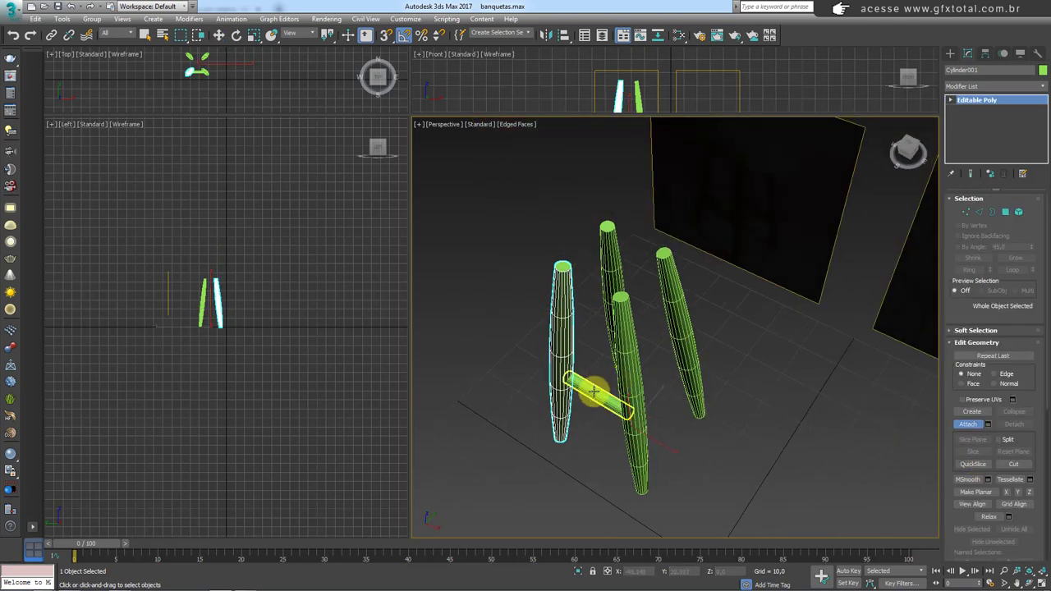
click(593, 392)
mouse_move(729, 437)
alt+middle_down()
mouse_move(796, 403)
mouse_move(779, 391)
mouse_move(662, 443)
mouse_move(675, 340)
alt+middle_up()
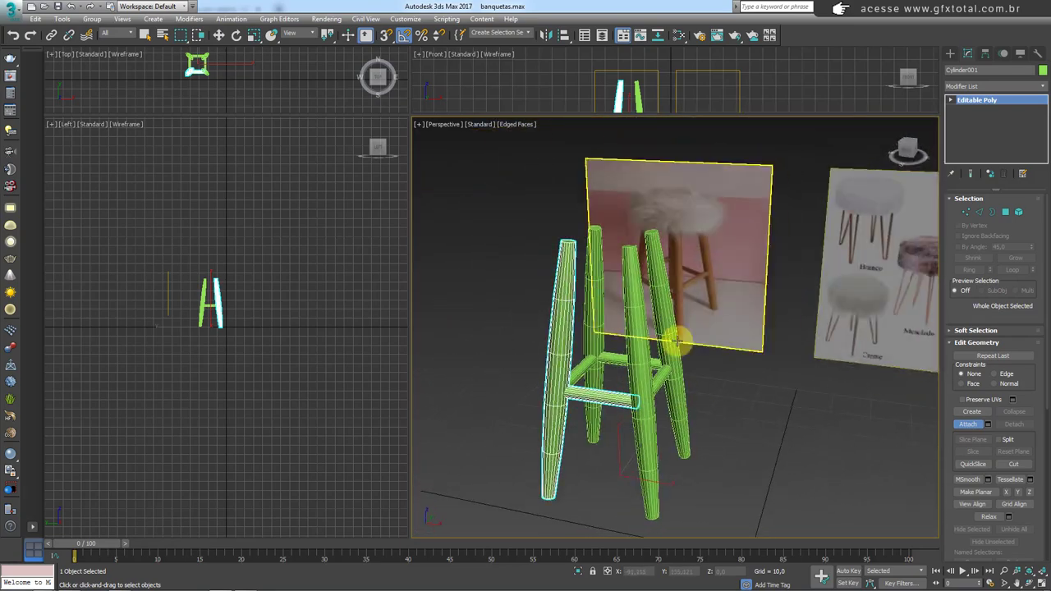
mouse_move(711, 307)
alt+middle_down()
mouse_move(723, 356)
mouse_move(742, 352)
alt+middle_up()
key(w)
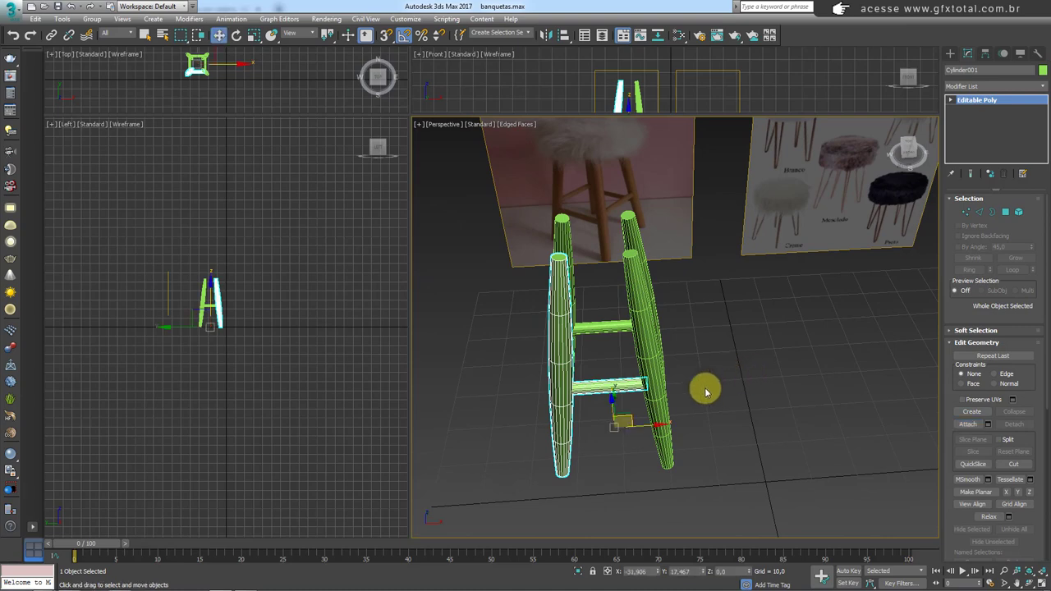
mouse_move(704, 390)
alt+middle_down()
mouse_move(700, 478)
mouse_move(692, 378)
mouse_move(720, 375)
mouse_move(772, 399)
mouse_move(690, 233)
mouse_move(662, 263)
mouse_move(739, 214)
alt+middle_up()
Draw a new standard cylinder beside the stool.
click(948, 54)
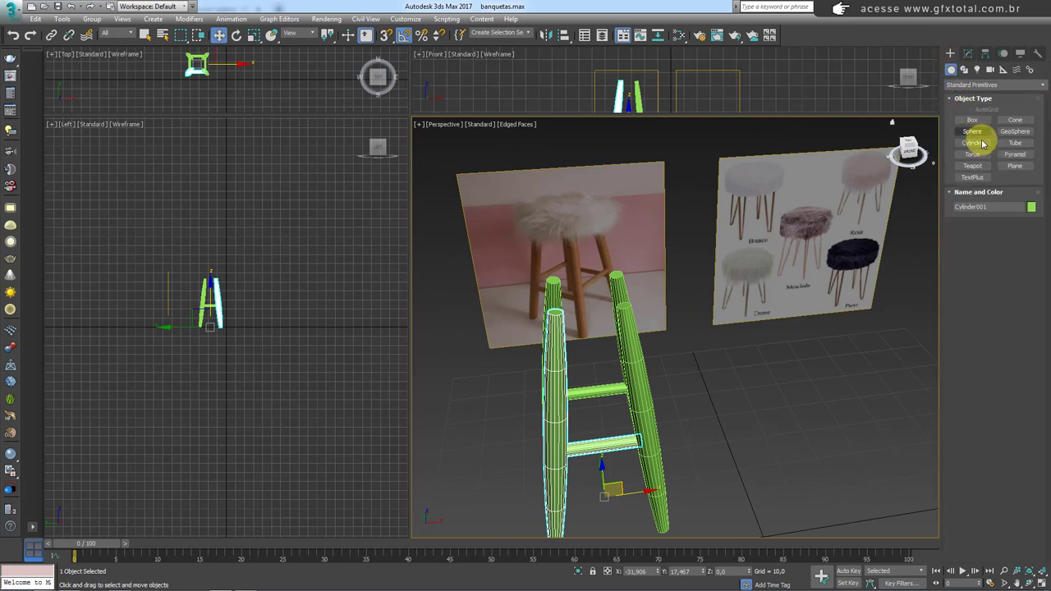
click(980, 145)
drag(725, 448, 758, 452)
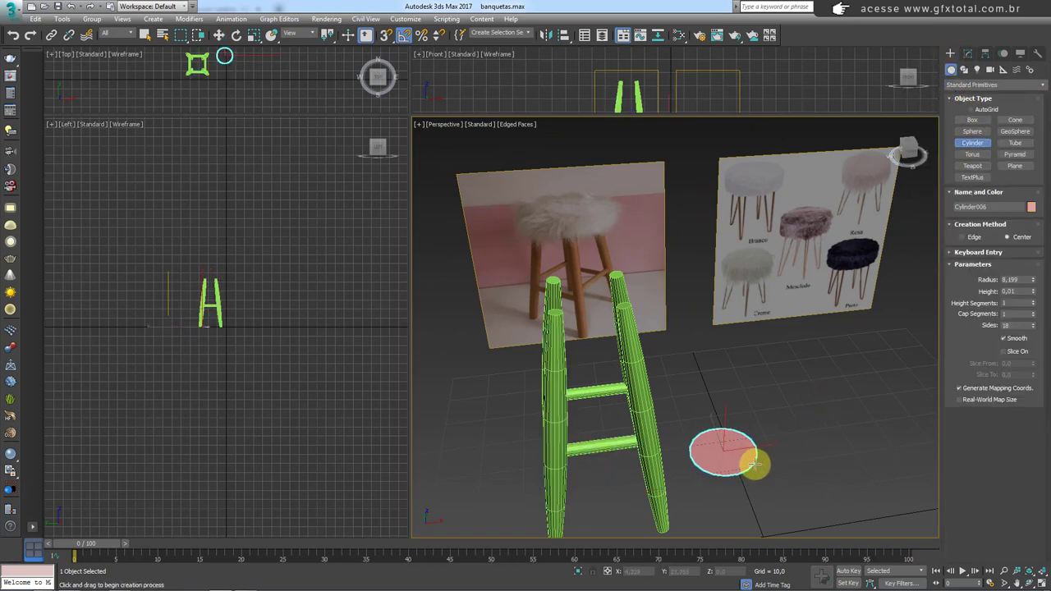
alt+middle_drag(759, 444, 716, 433)
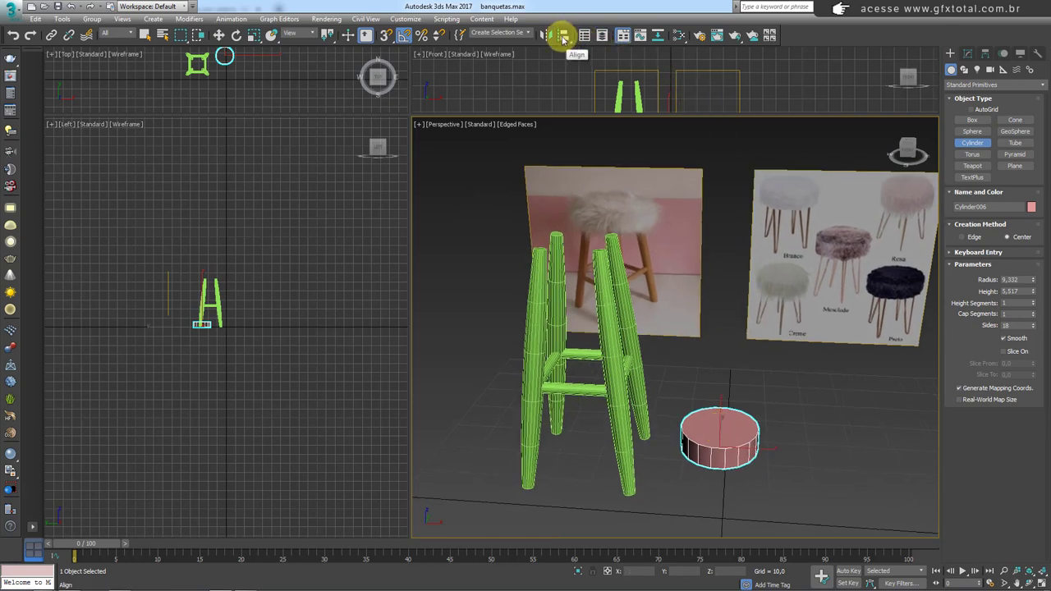
Align the cylinder to a leg's pivot point on X, Y and Z, then raise it to the leg tops.
click(563, 36)
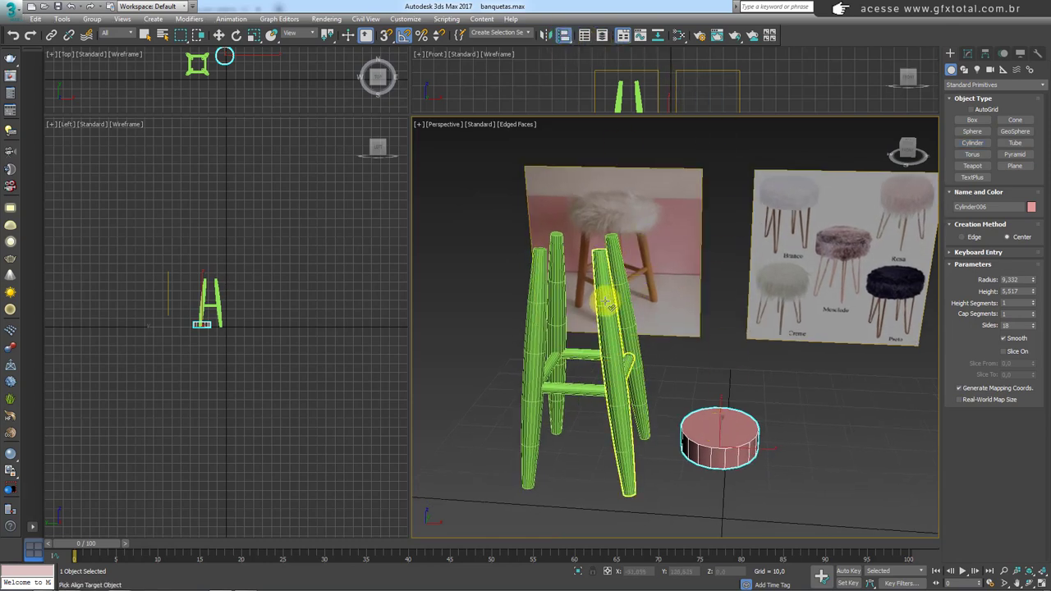
click(608, 304)
drag(730, 207, 801, 197)
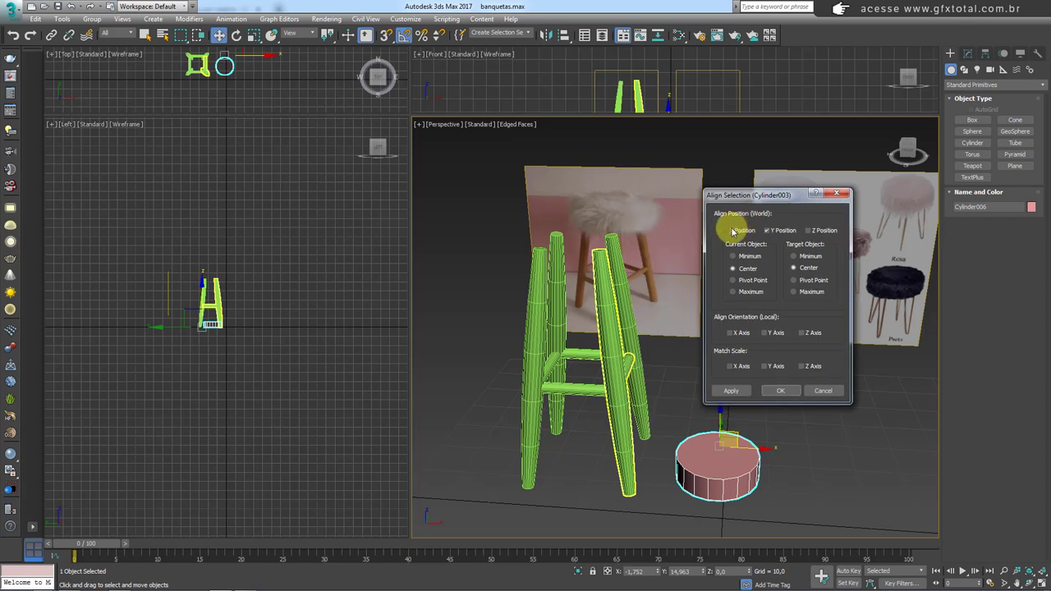
click(727, 230)
click(809, 230)
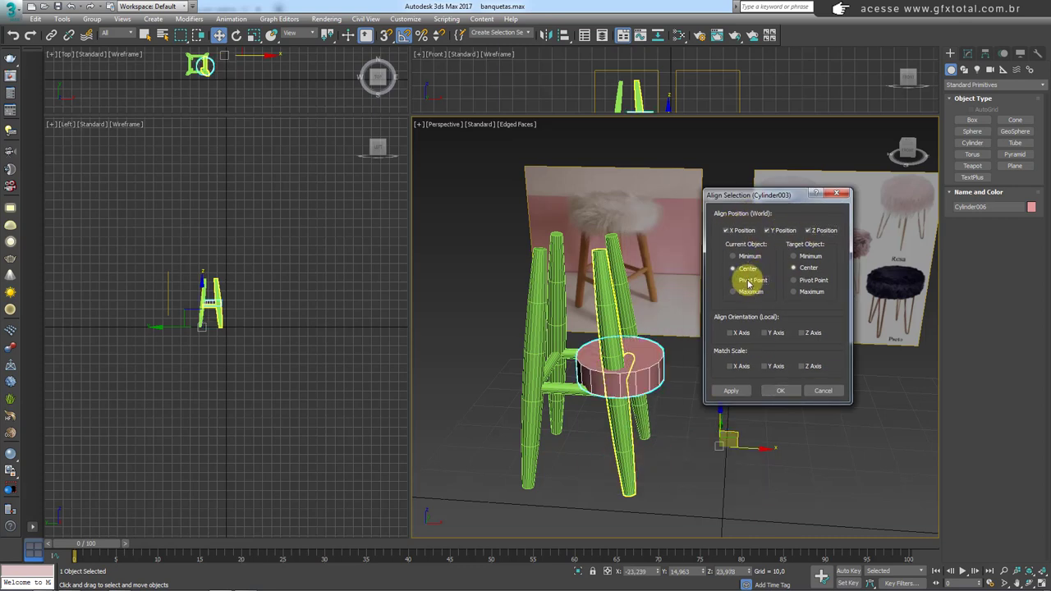
click(749, 280)
click(794, 280)
click(780, 390)
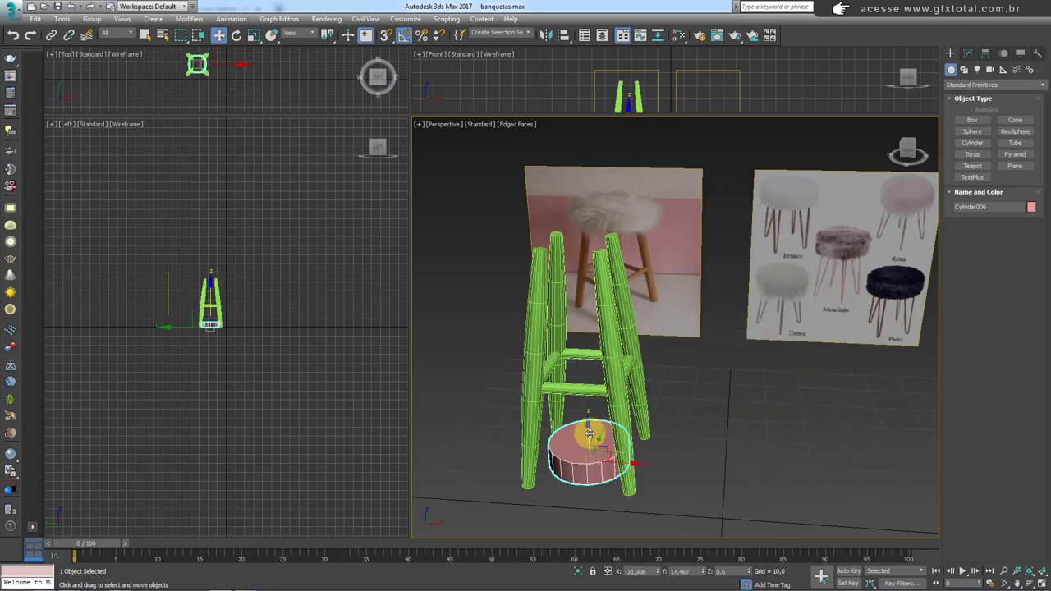
drag(590, 432, 583, 214)
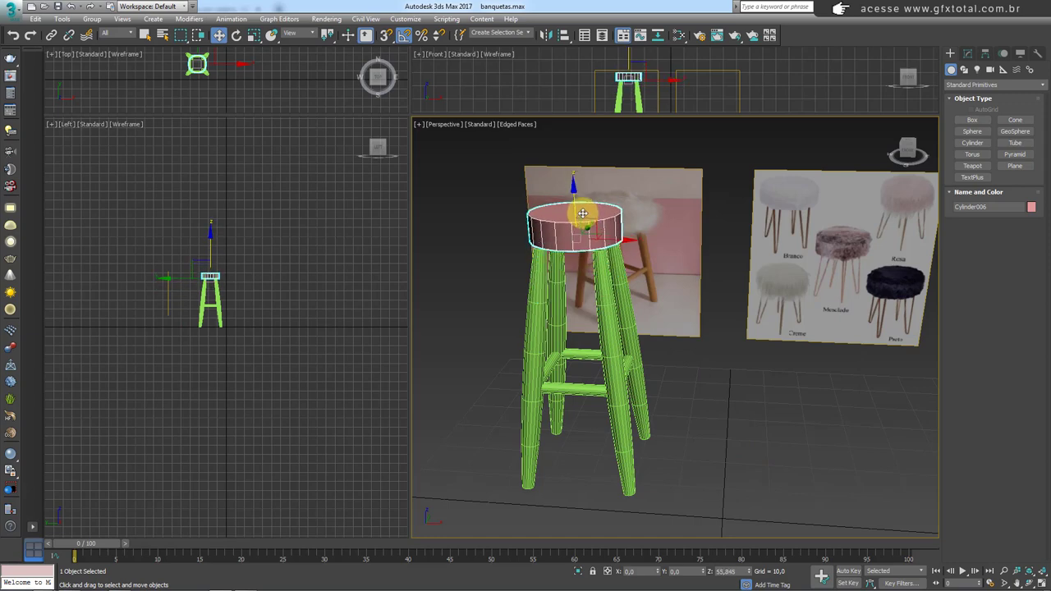
Give the seat cylinder radius 12.692, height 4.358 and 32 sides.
mouse_move(582, 213)
alt+middle_down()
mouse_move(595, 265)
mouse_move(612, 261)
alt+middle_up()
click(967, 53)
drag(1034, 215, 1030, 192)
mouse_move(664, 194)
alt+middle_down()
mouse_move(714, 263)
mouse_move(709, 202)
mouse_move(633, 233)
alt+middle_up()
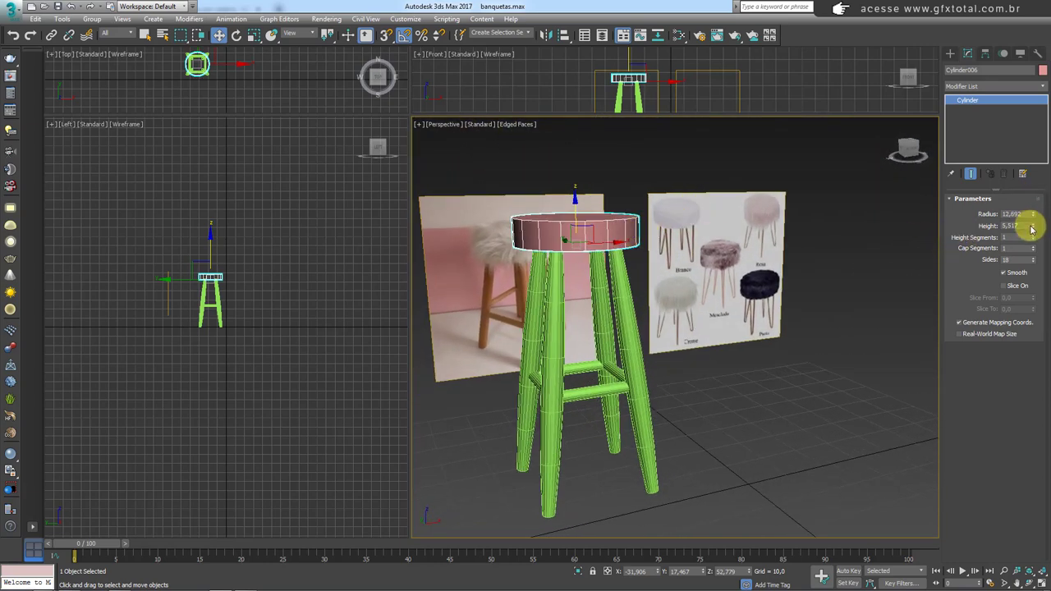
drag(1033, 229, 1034, 237)
alt+middle_drag(644, 238, 647, 271)
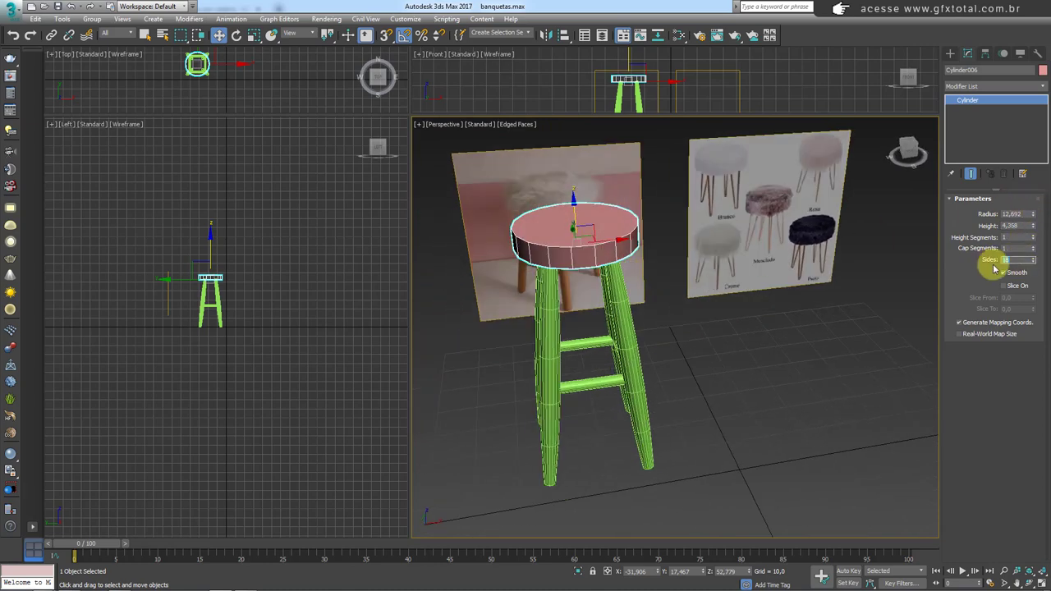
text(32)
key(Return)
Convert the seat to an editable poly and select its polygons.
mouse_move(615, 265)
alt+middle_down()
mouse_move(669, 241)
mouse_move(649, 231)
alt+middle_up()
right_click(648, 232)
mouse_move(676, 337)
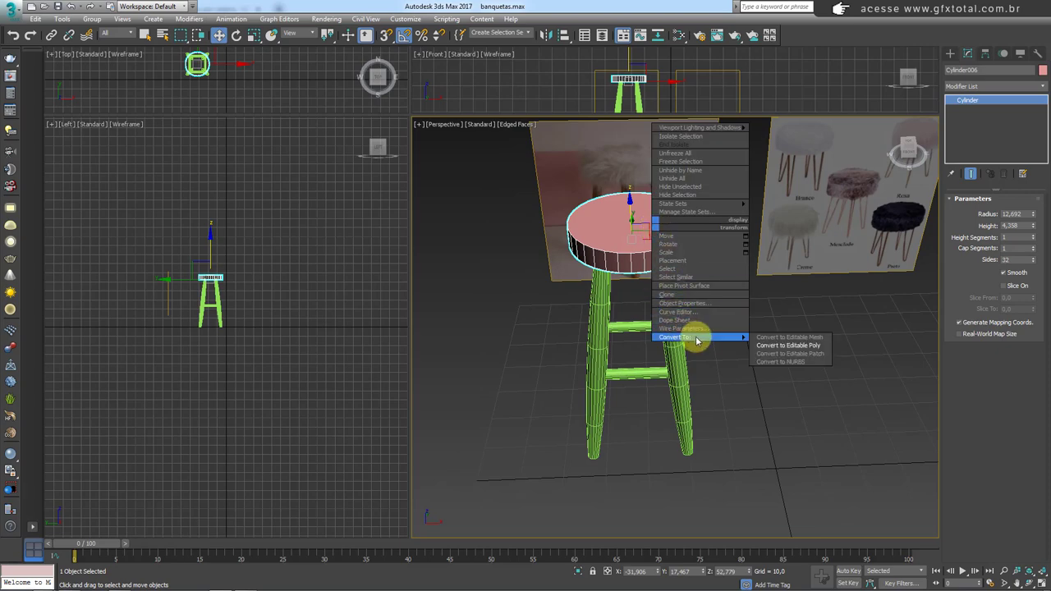
click(787, 346)
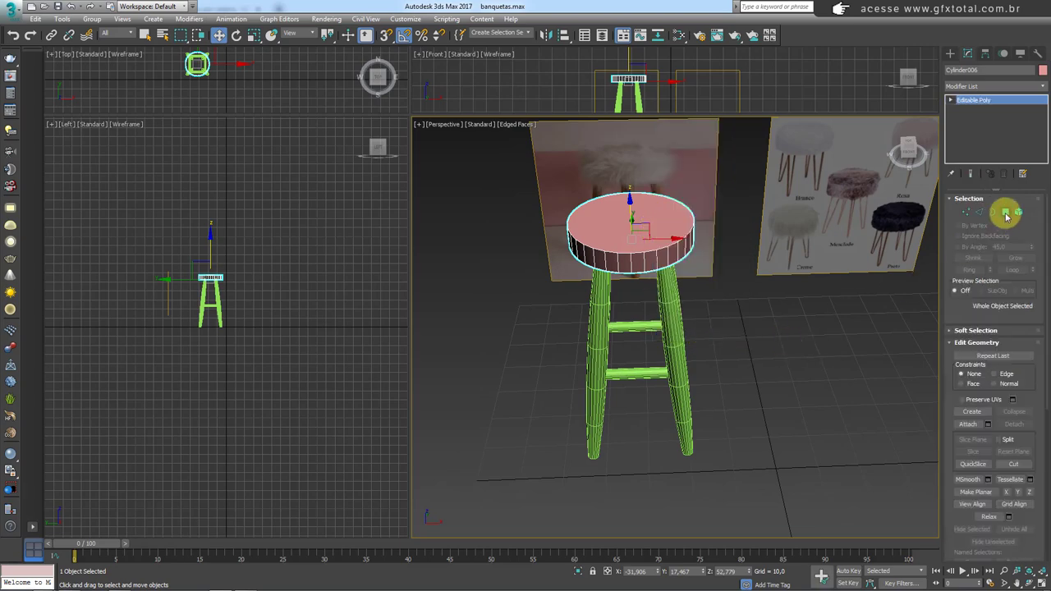
click(1007, 215)
click(638, 235)
mouse_move(663, 242)
alt+middle_down()
mouse_move(638, 237)
mouse_move(716, 271)
mouse_move(719, 259)
alt+middle_up()
ctrl+click(638, 237)
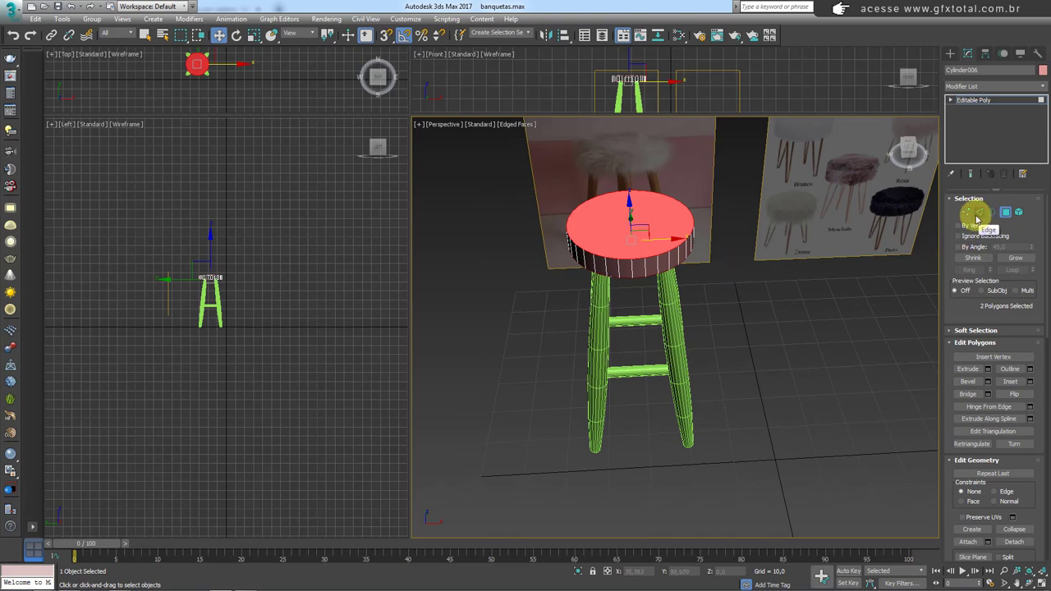
Chamfer the seat's top and bottom rim edges by 0.655.
click(978, 215)
scroll(801, 283, up, 2)
scroll(796, 305, up, 2)
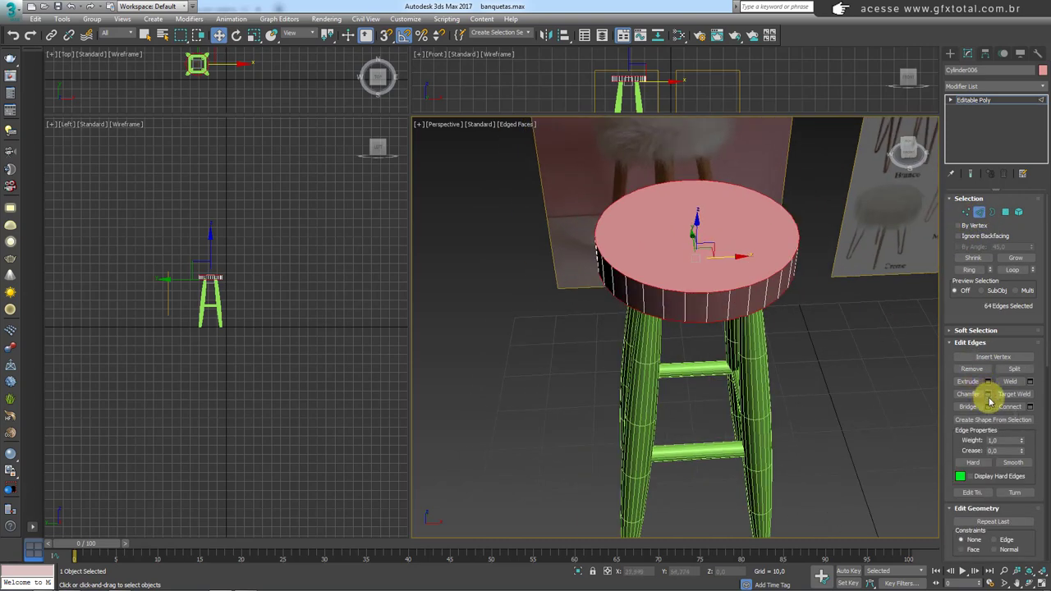
click(989, 395)
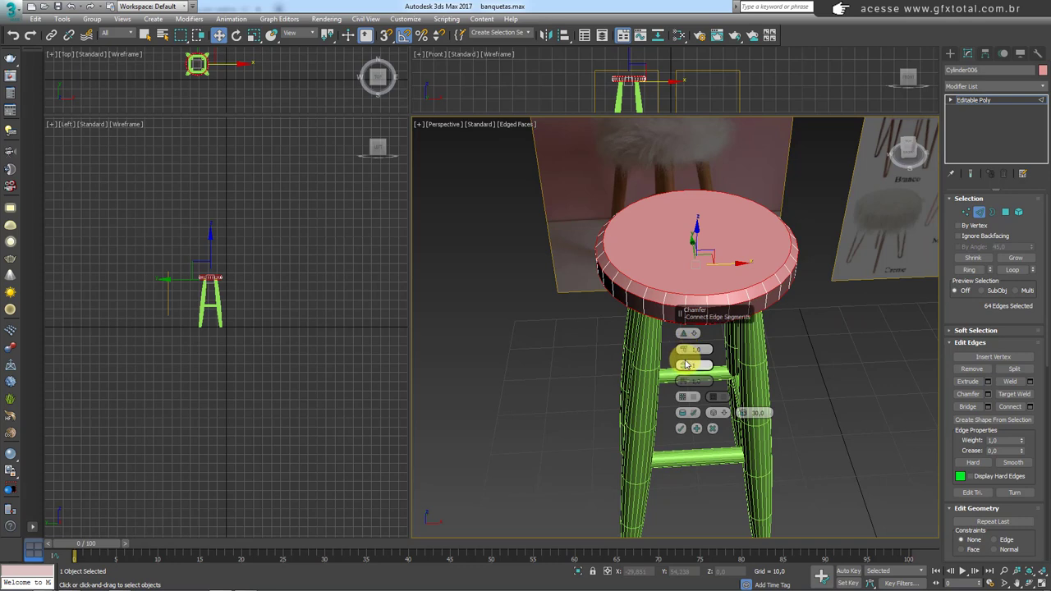
drag(687, 350, 686, 347)
click(681, 427)
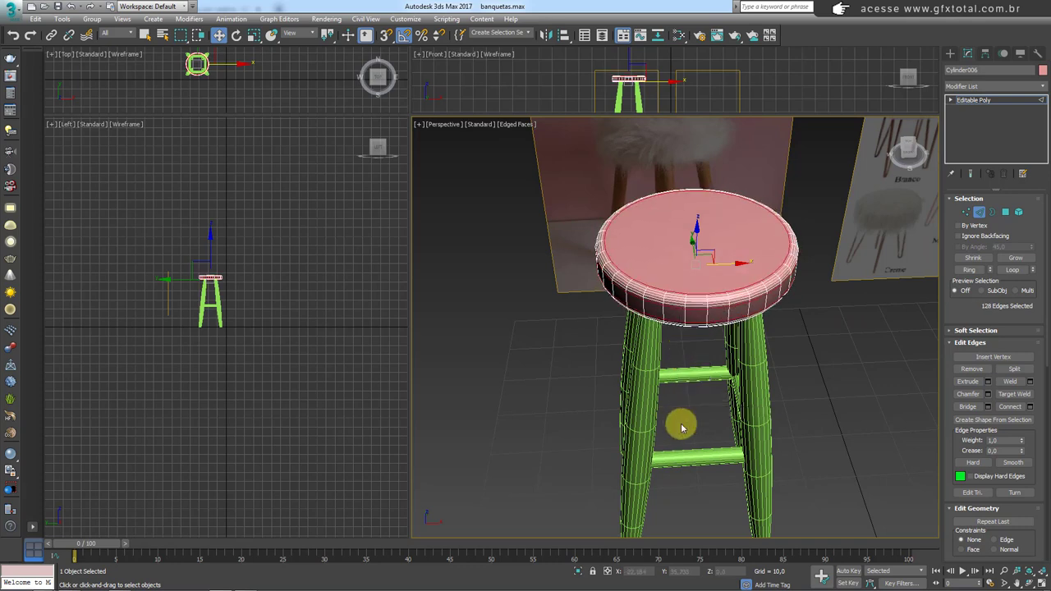
click(974, 99)
mouse_move(906, 134)
mouse_down()
mouse_move(781, 362)
mouse_move(598, 222)
mouse_up()
Colour all five stool parts green and move the stool left of the reference images.
click(1043, 70)
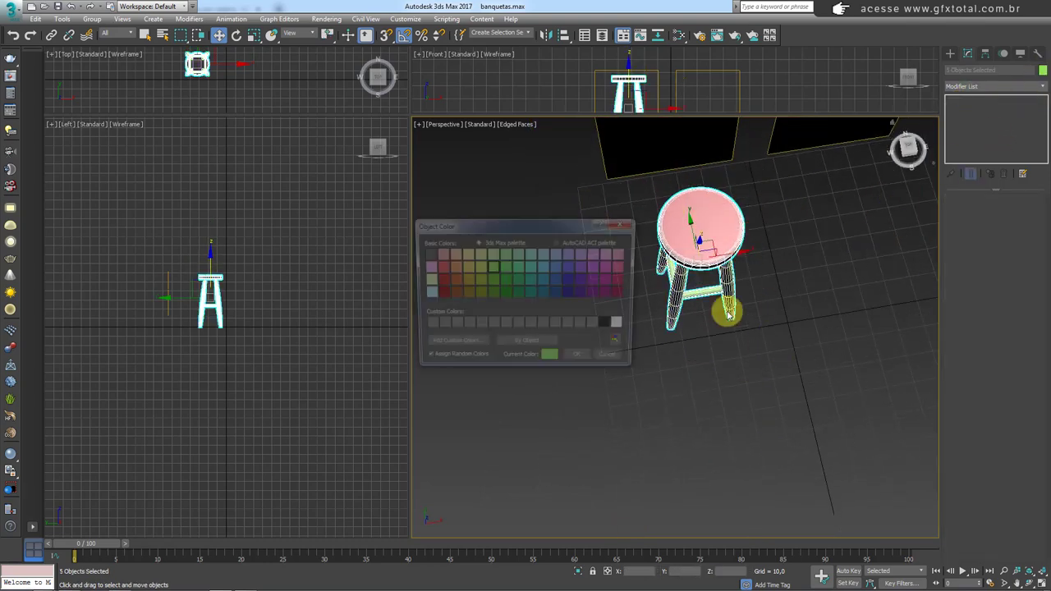
click(576, 354)
drag(734, 254, 554, 284)
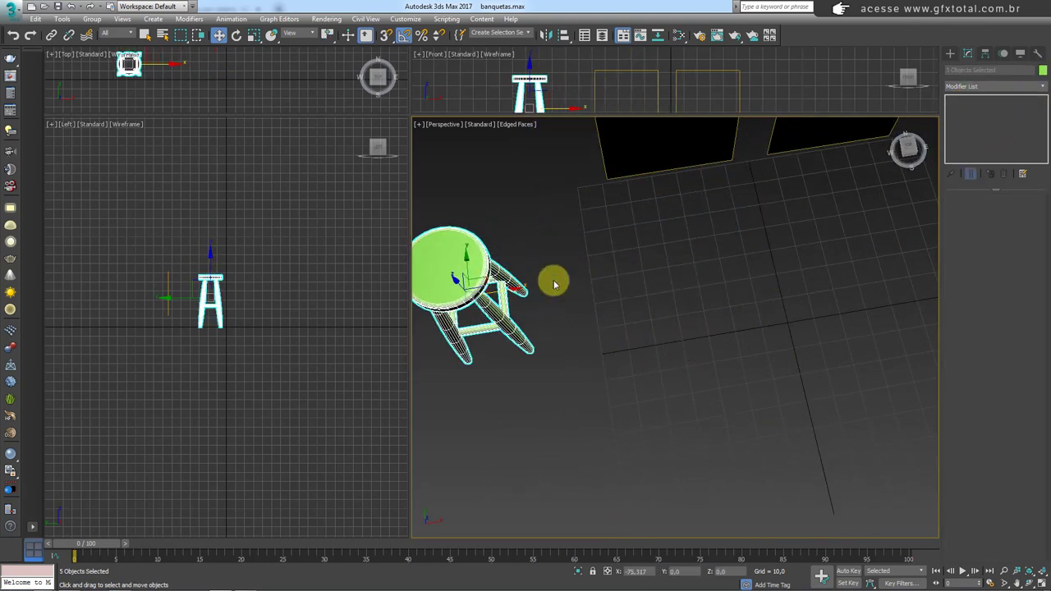
Recentre the view on the reference images and switch the viewport to Front.
mouse_move(554, 284)
alt+middle_down()
mouse_move(617, 204)
mouse_move(561, 233)
alt+middle_up()
click(561, 233)
scroll(561, 233, down, 4)
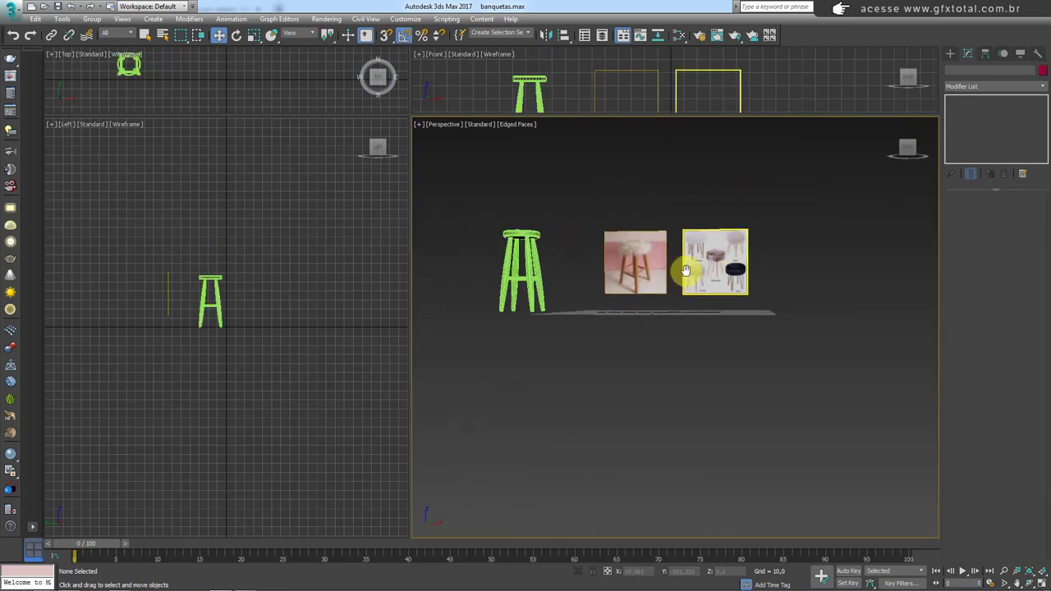
scroll(685, 271, up, 5)
middle_drag(621, 263, 628, 316)
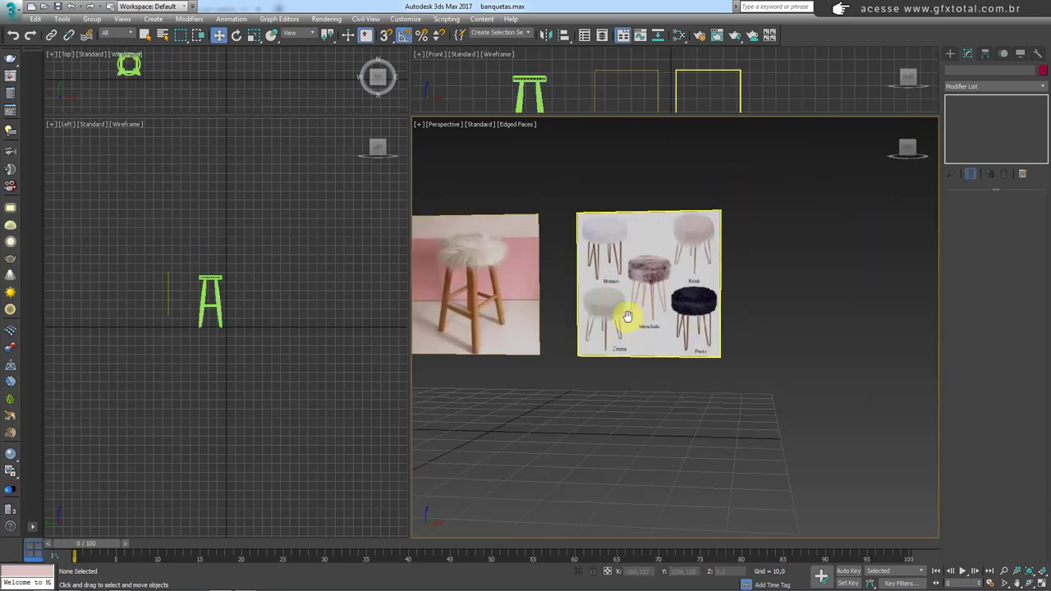
scroll(649, 308, down, 2)
scroll(633, 341, down, 2)
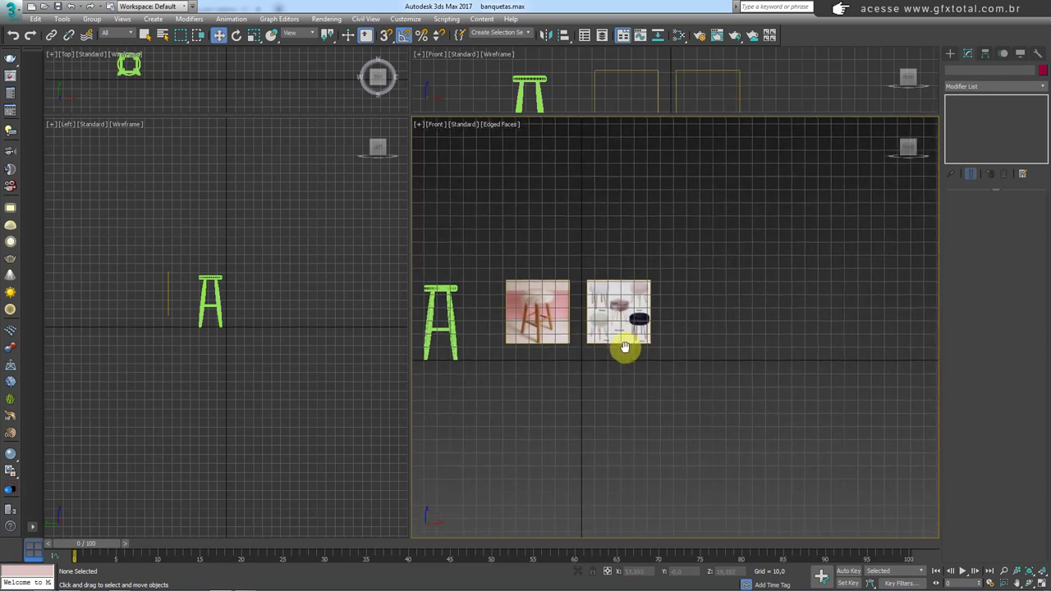
key(f)
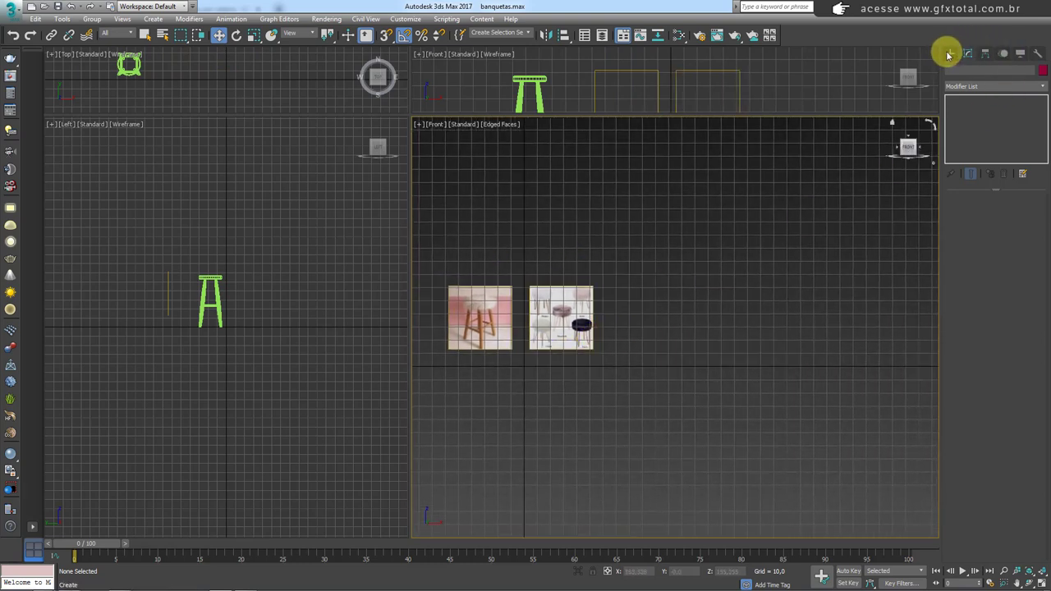
Start a Line spline in the Front view at the top of the leg's vertical stroke.
click(951, 55)
click(964, 70)
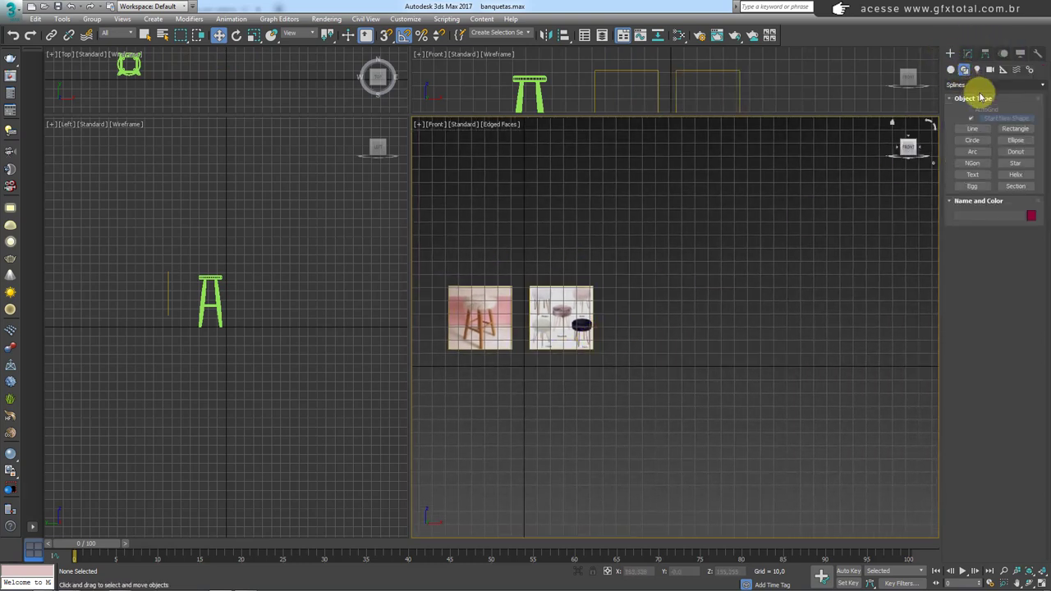
click(971, 128)
mouse_move(550, 271)
middle_down()
mouse_move(693, 269)
mouse_move(684, 256)
middle_up()
scroll(685, 243, up, 2)
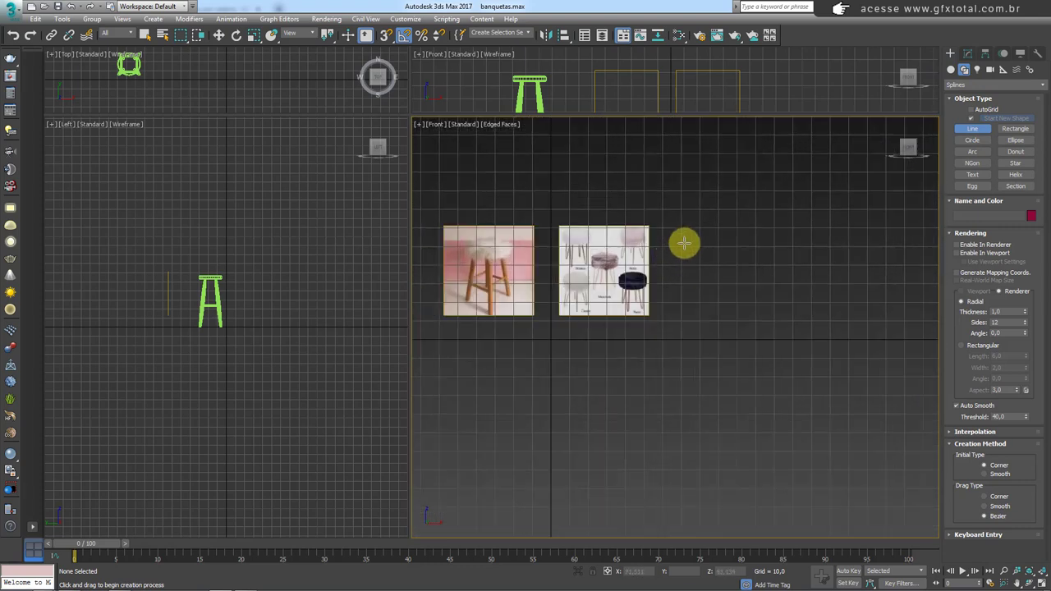
click(680, 244)
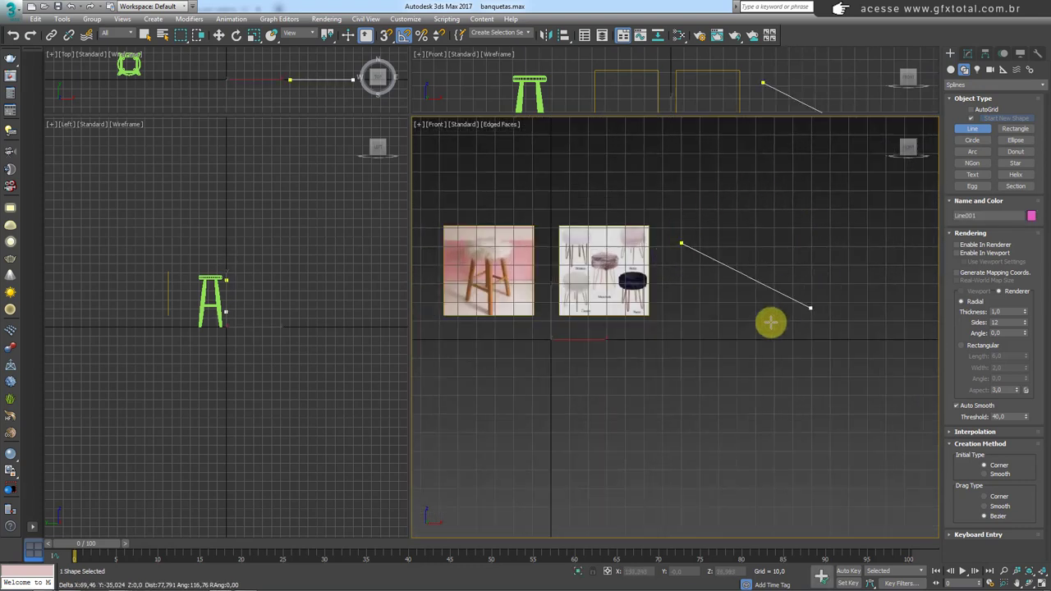
click(641, 223)
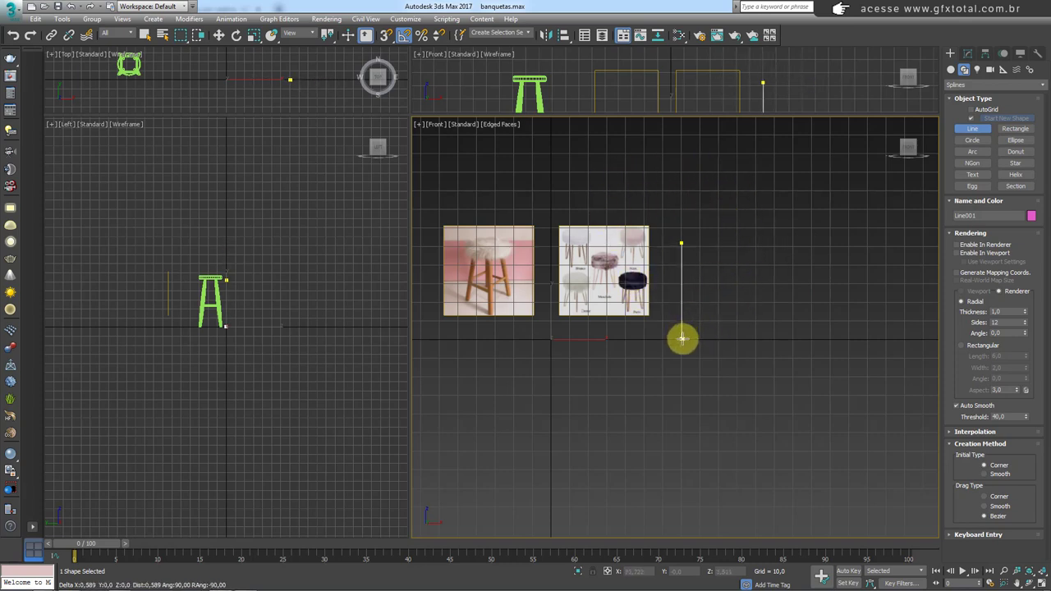
Complete the leg outline with a short base and a slanted stroke, then finish the line.
click(682, 338)
click(701, 337)
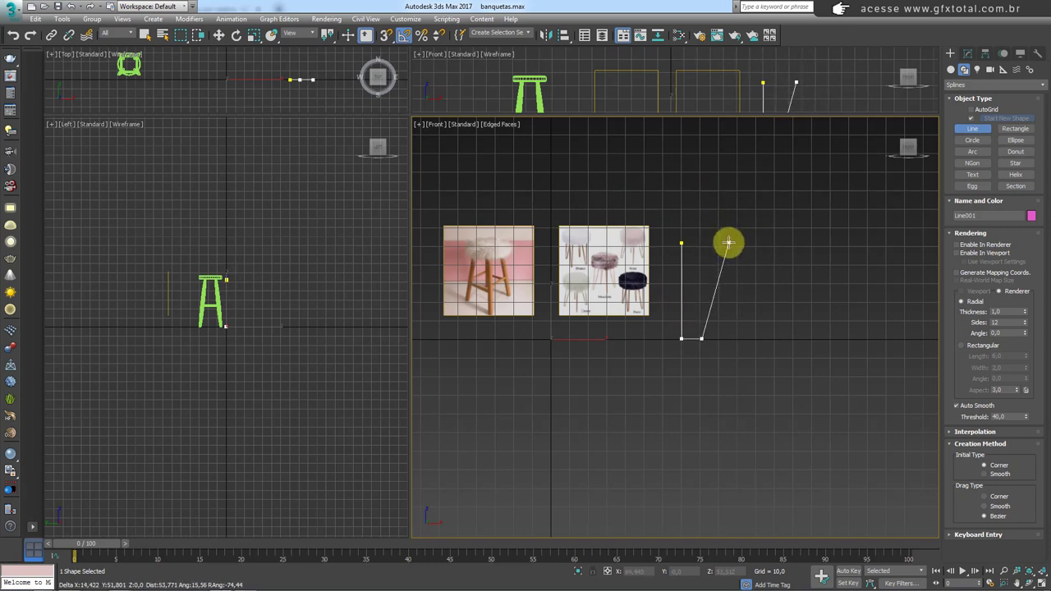
click(729, 244)
right_click(729, 243)
scroll(699, 293, up, 3)
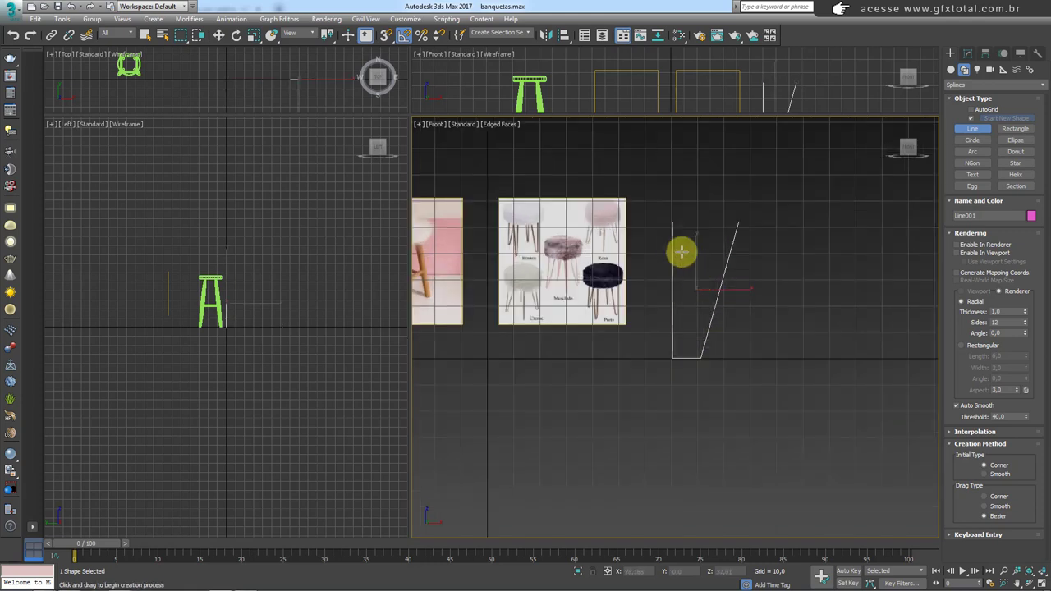
click(673, 225)
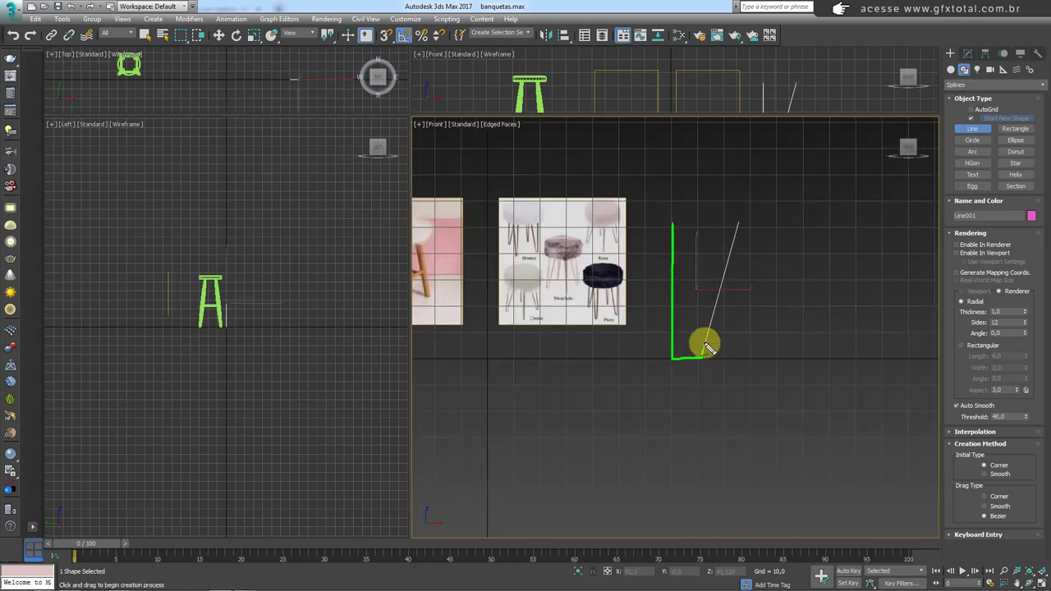
click(751, 224)
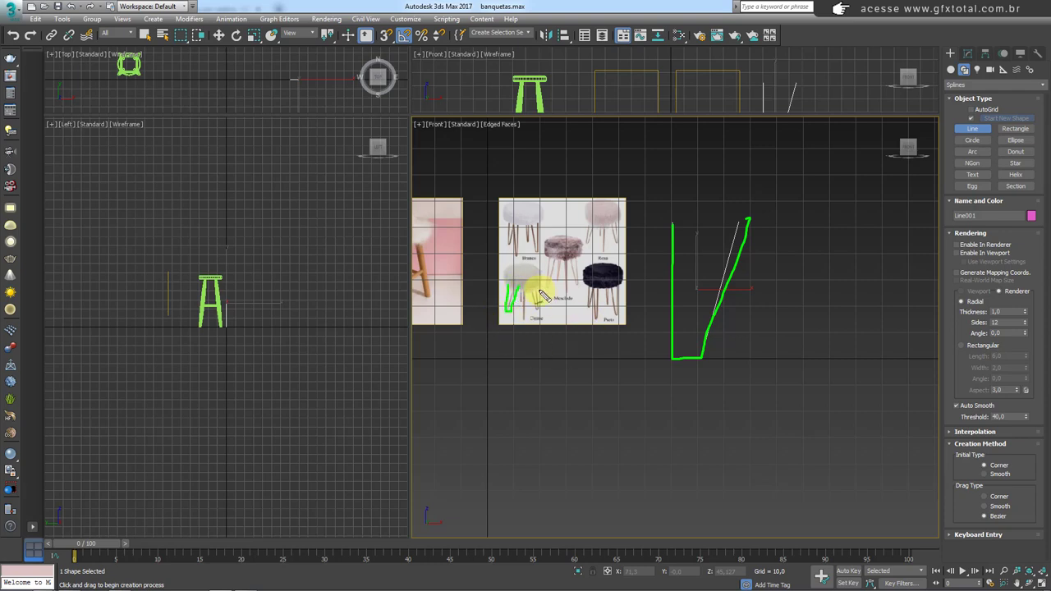
middle_drag(685, 303, 647, 313)
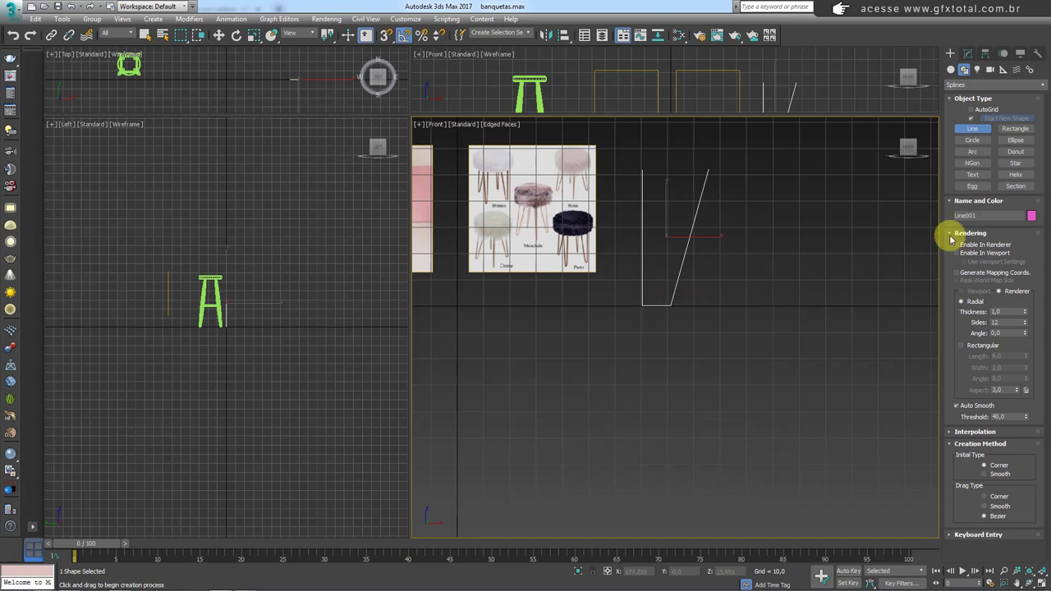
Fillet the line's bottom corner vertices into a rounded U-shaped base.
click(967, 53)
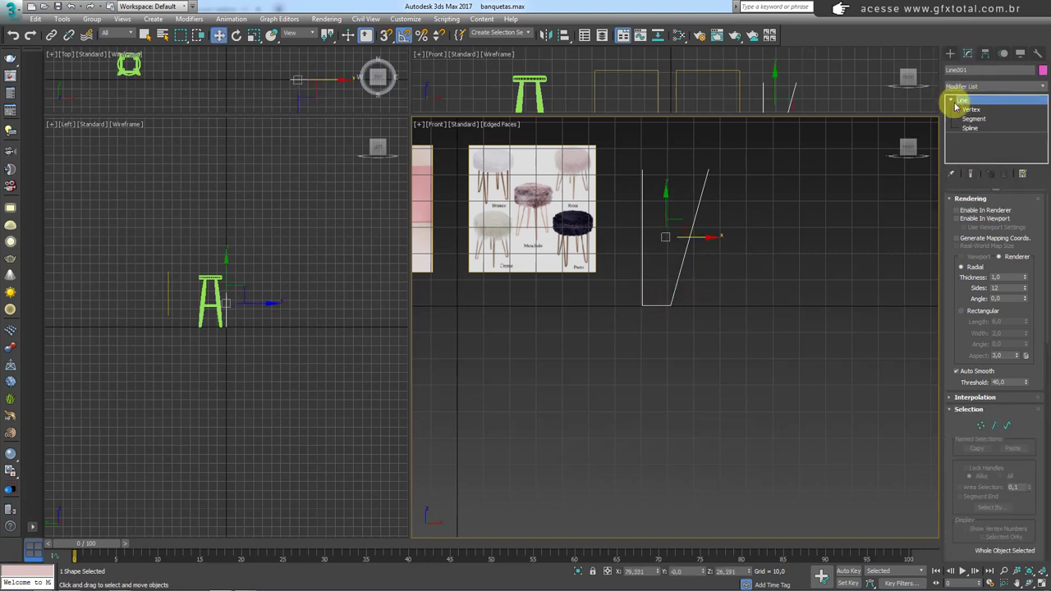
click(980, 109)
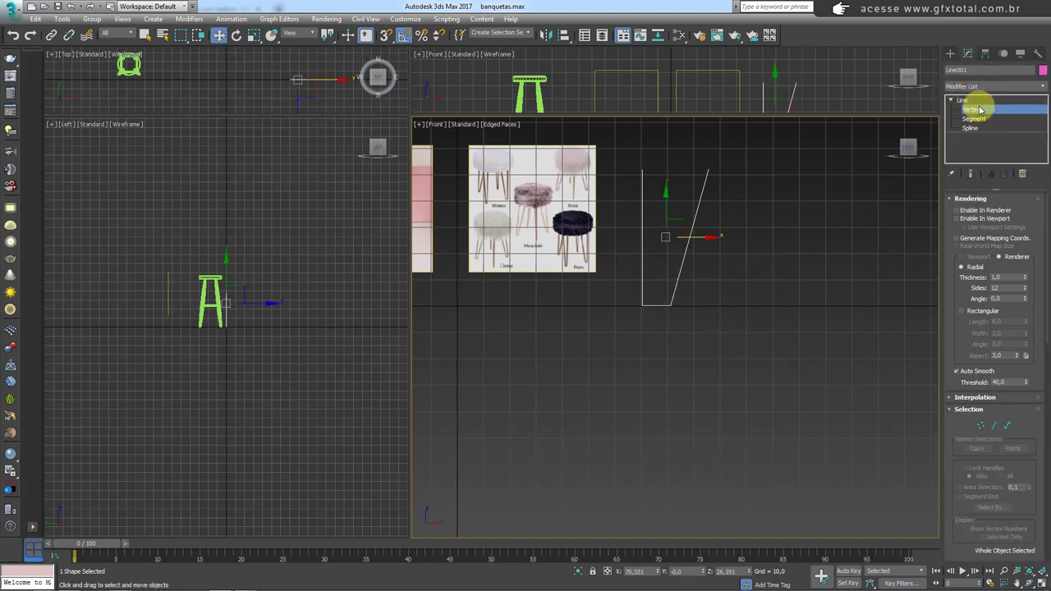
drag(776, 269, 653, 329)
drag(945, 371, 953, 77)
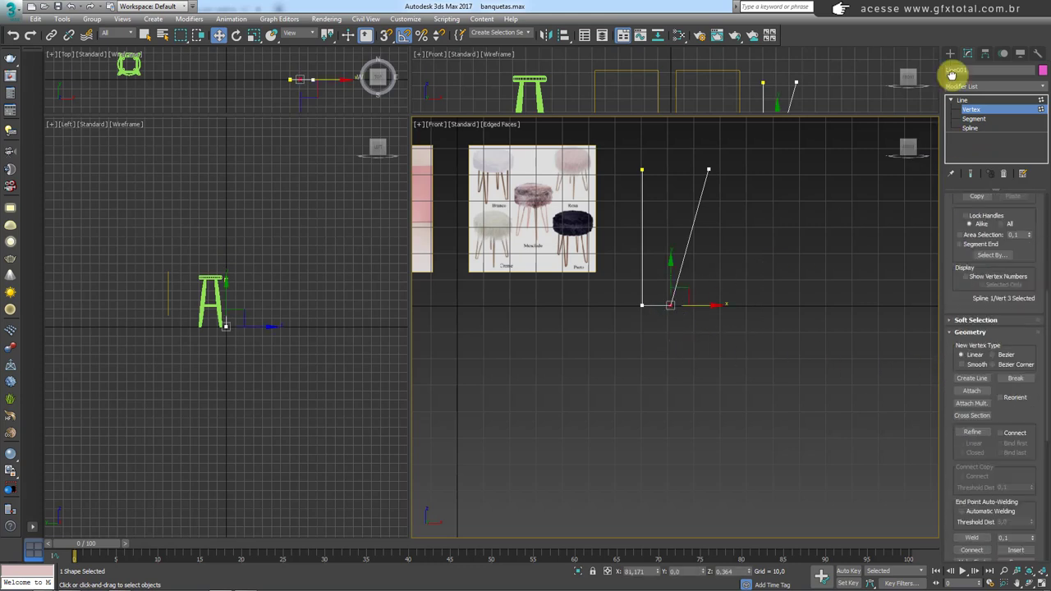
click(972, 482)
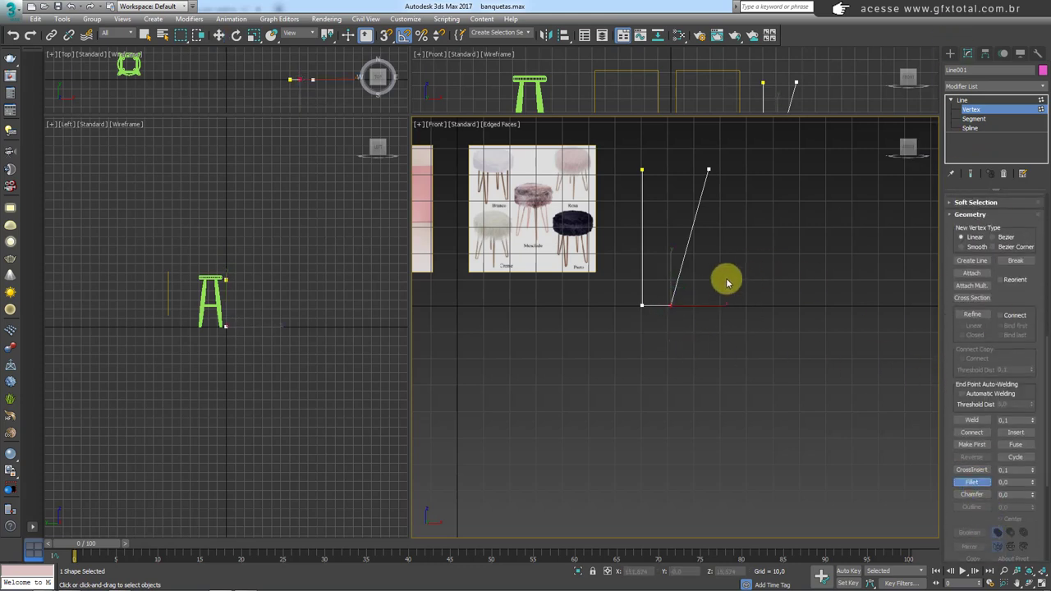
scroll(670, 306, up, 3)
scroll(667, 312, up, 2)
drag(665, 312, 663, 279)
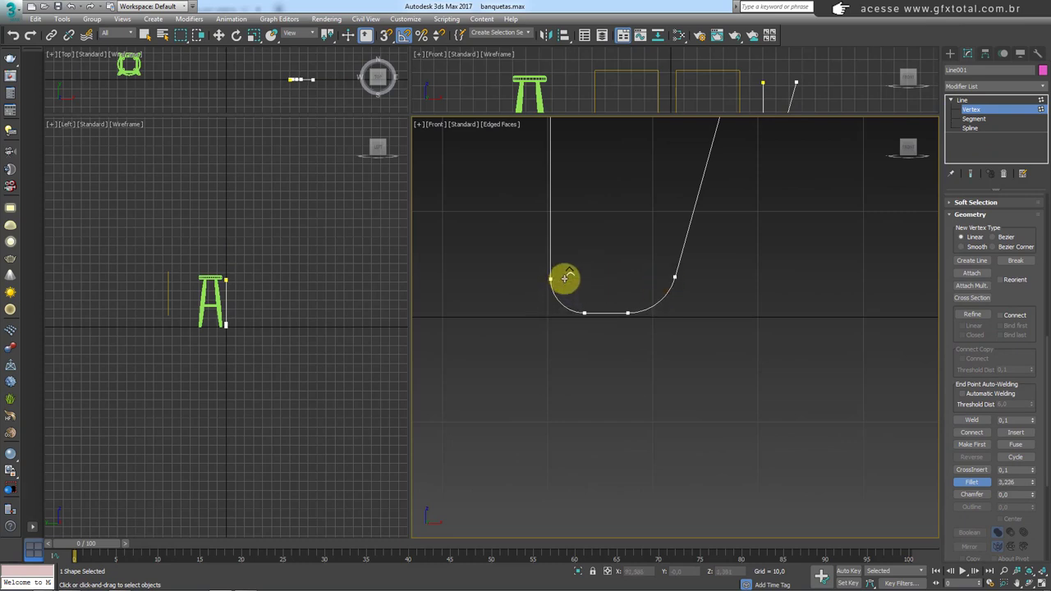
scroll(591, 263, down, 2)
scroll(628, 345, down, 2)
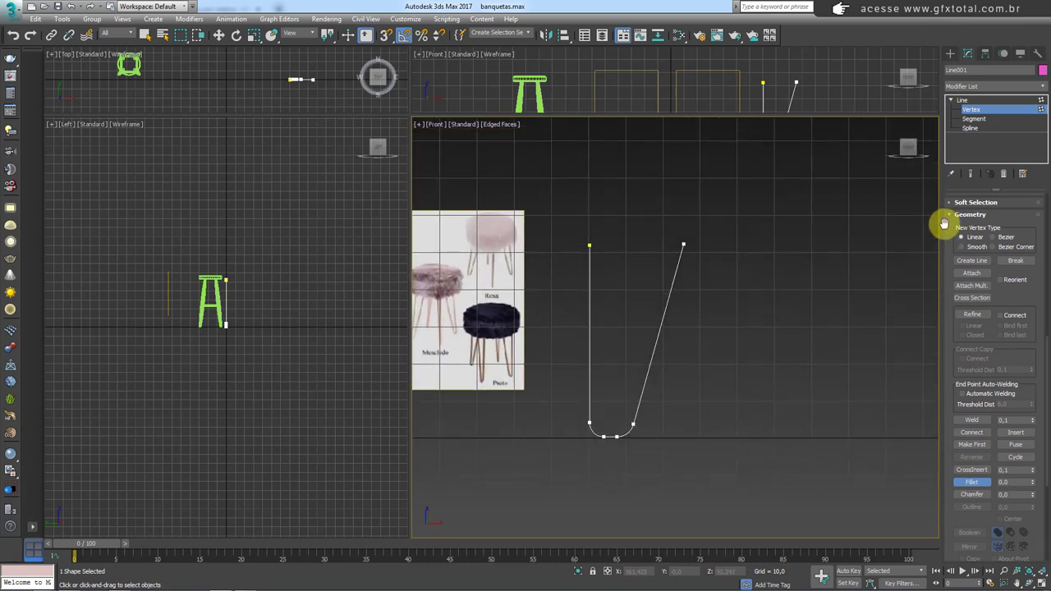
Show the line as a viewport tube with thickness 2.05, then return to Line level.
drag(945, 270, 950, 575)
drag(950, 235, 960, 477)
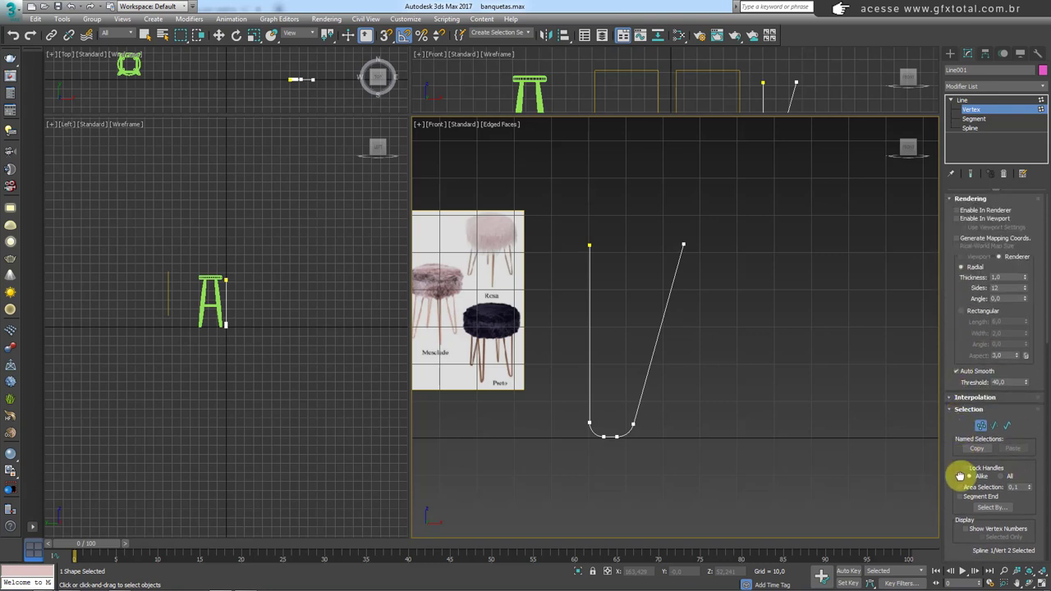
click(958, 219)
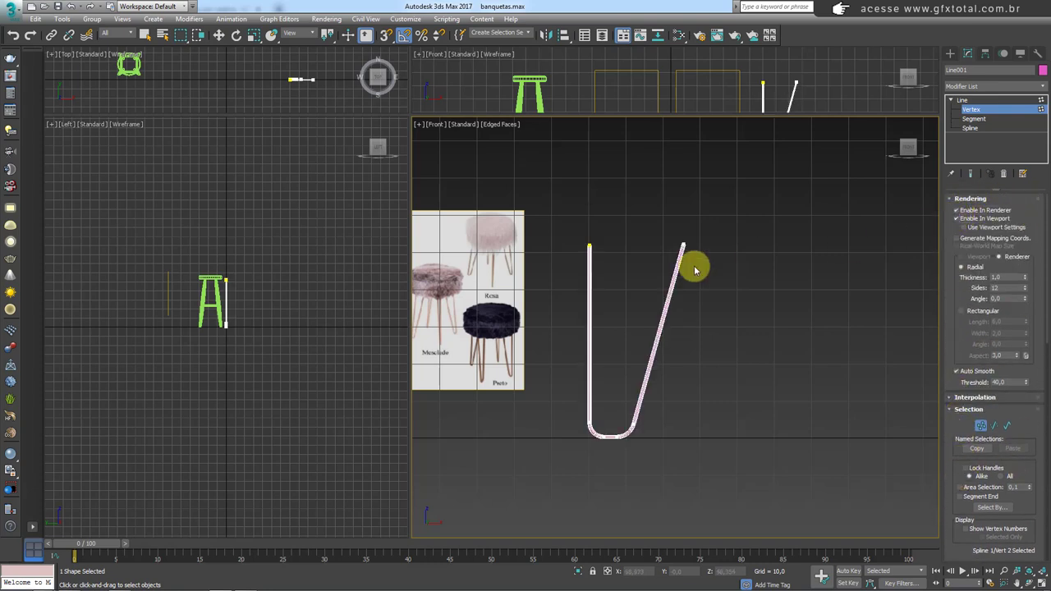
scroll(694, 283, up, 2)
scroll(617, 487, up, 2)
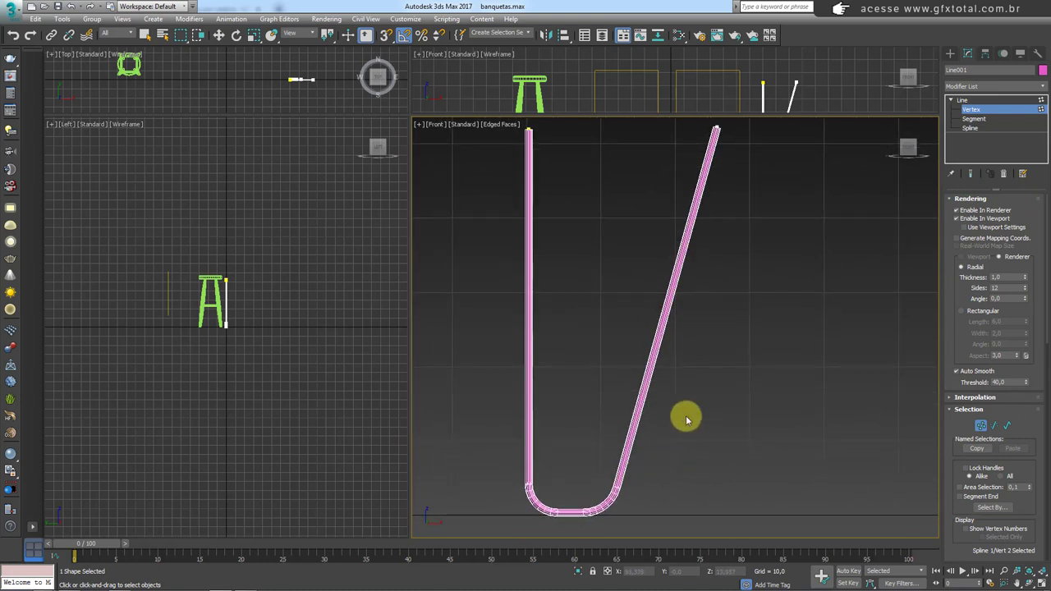
scroll(885, 298, down, 2)
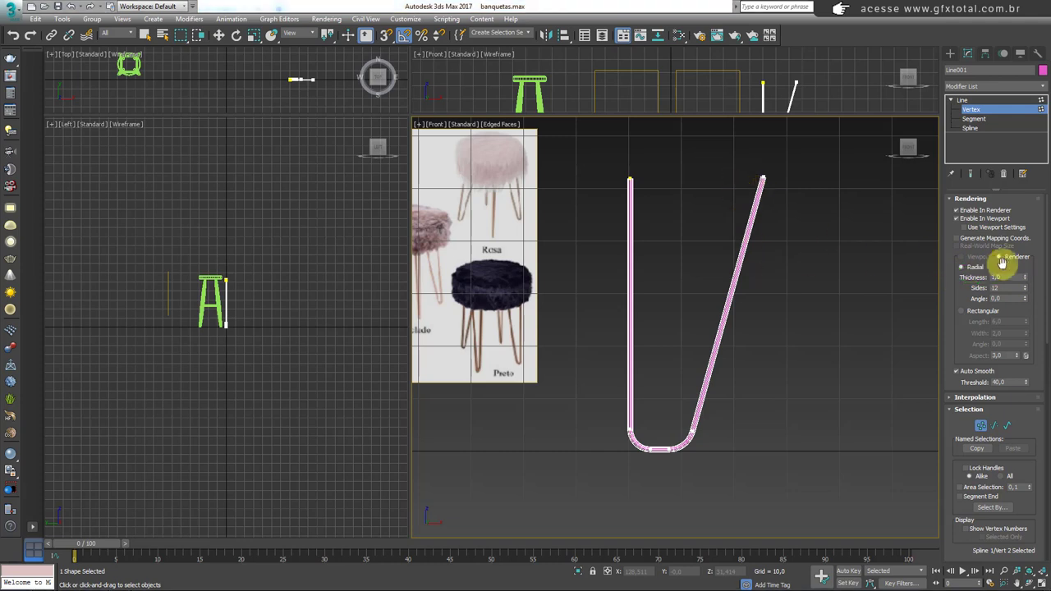
drag(1025, 278, 1025, 216)
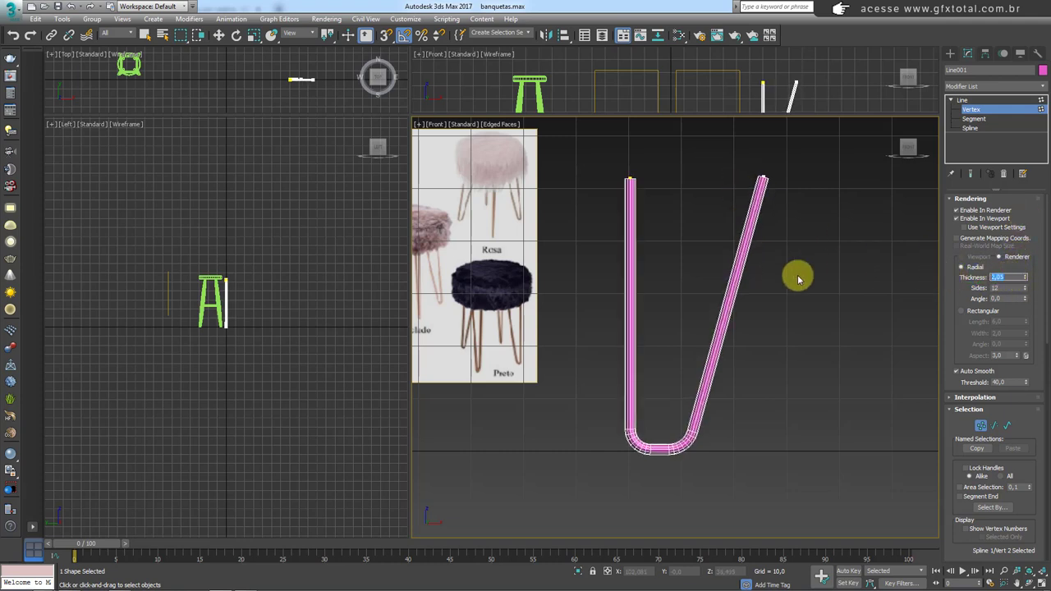
alt+middle_drag(799, 279, 728, 288)
scroll(692, 277, down, 5)
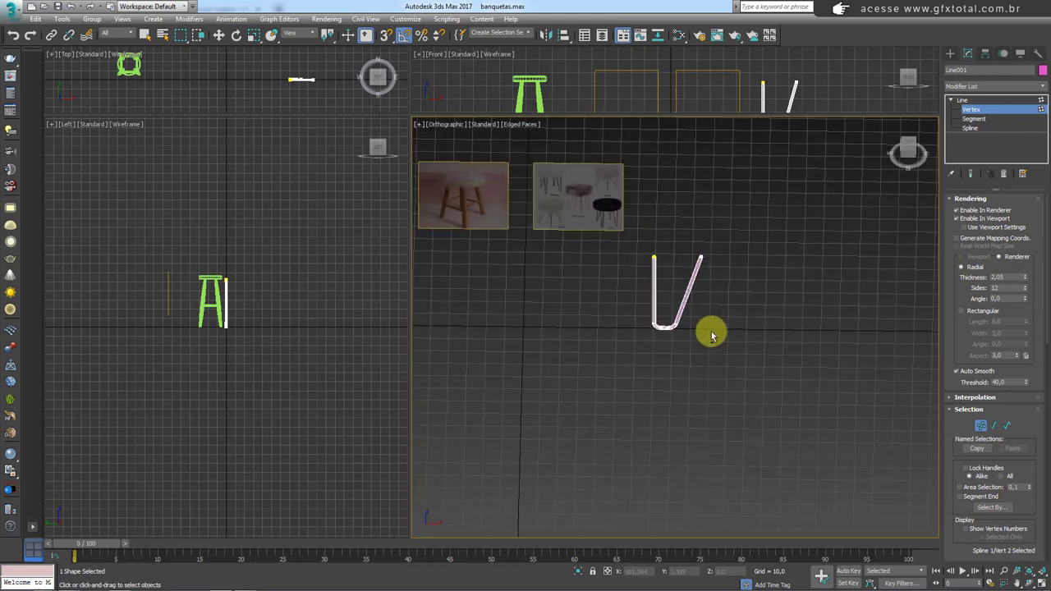
click(963, 100)
At Spline level, shift the U spline left of its pivot, then return to the Line object.
key(w)
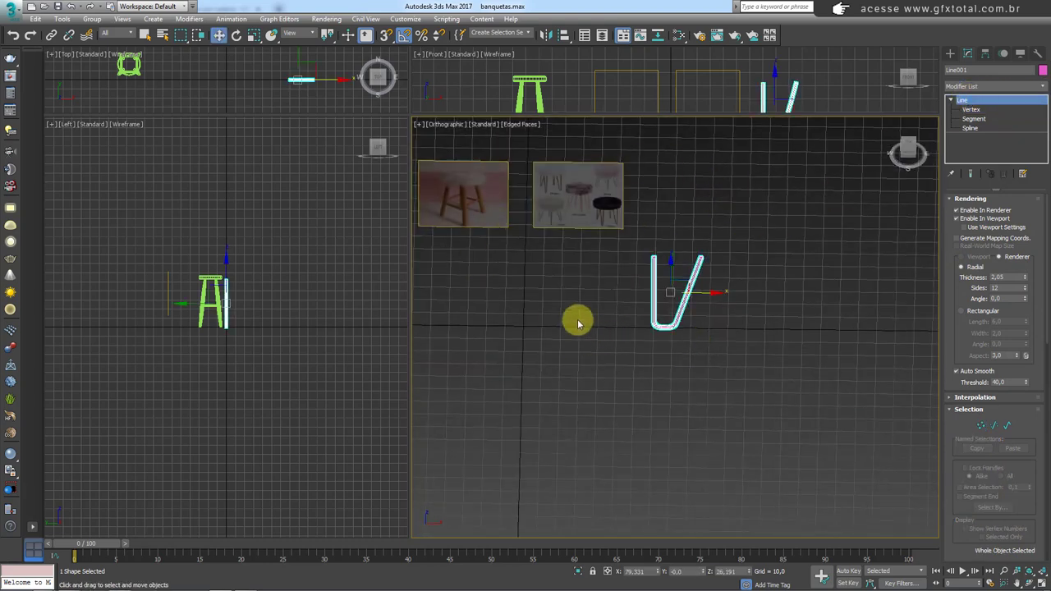
scroll(678, 305, up, 1)
scroll(615, 321, up, 3)
scroll(614, 317, down, 2)
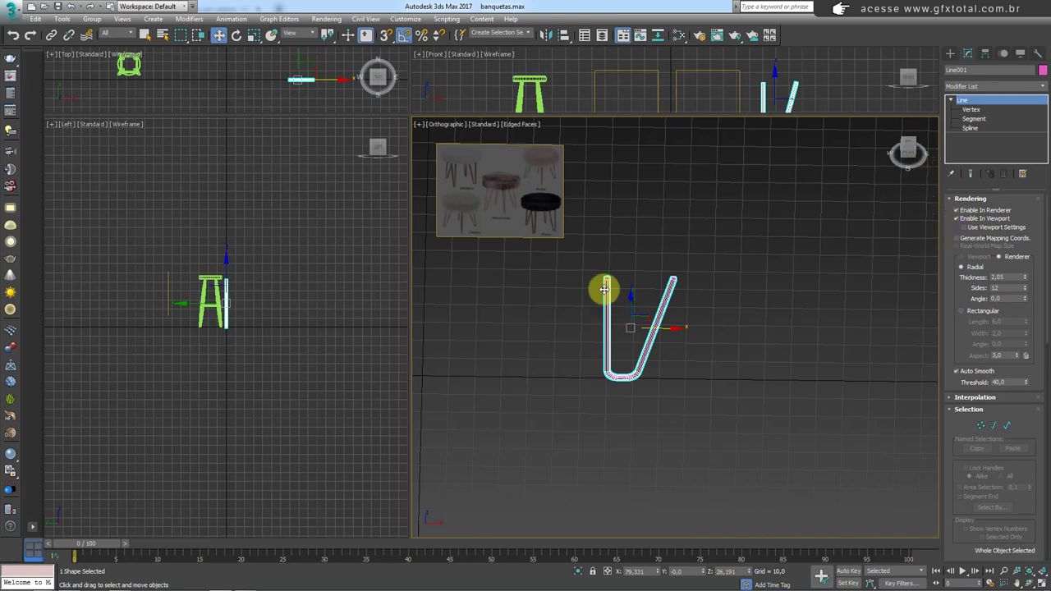
middle_drag(604, 289, 685, 307)
scroll(685, 308, down, 2)
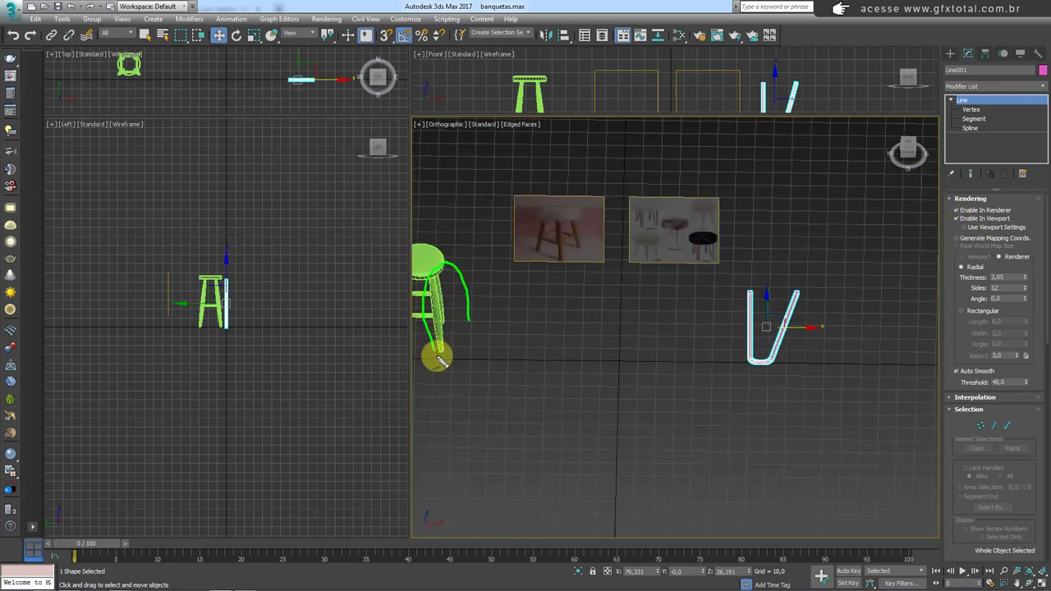
click(973, 129)
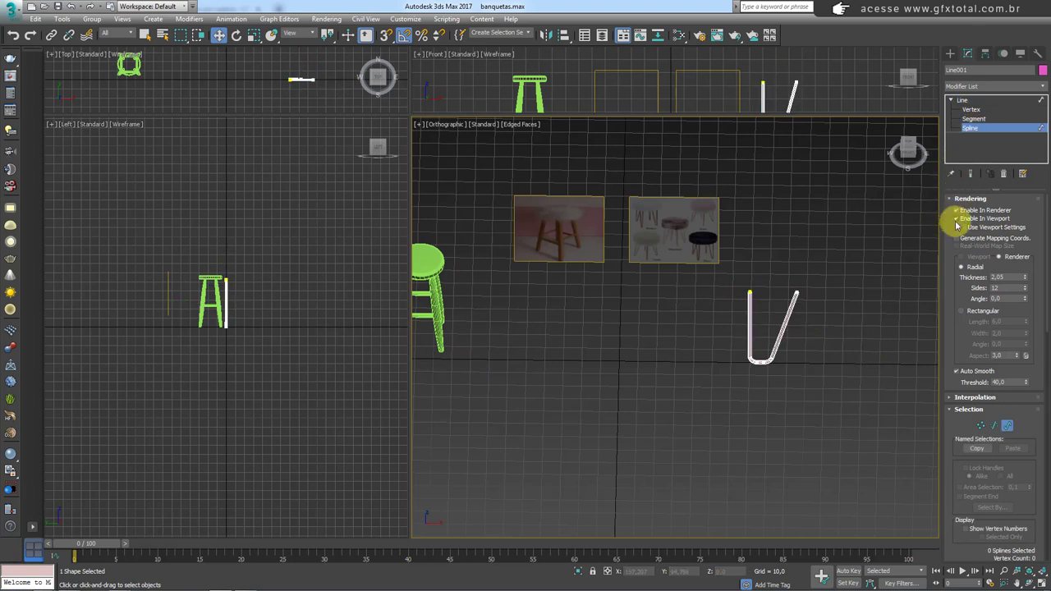
click(752, 318)
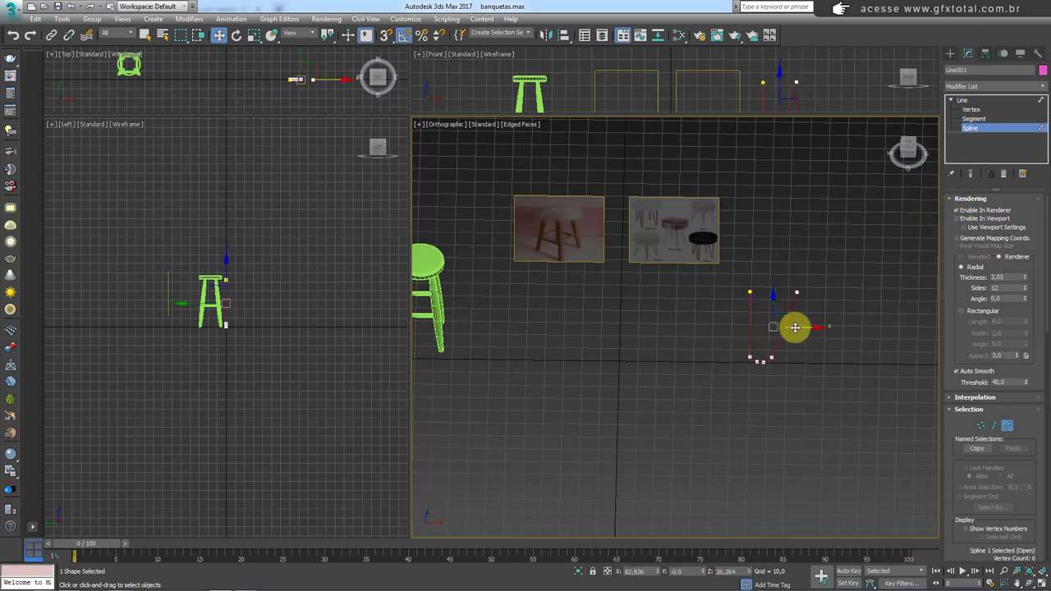
drag(806, 327, 756, 327)
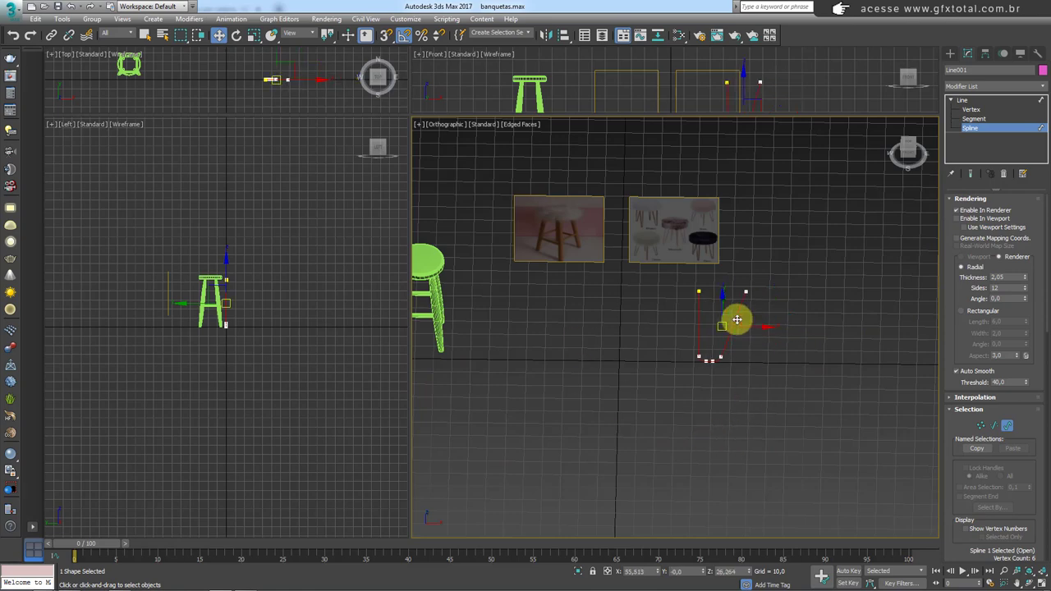
click(972, 100)
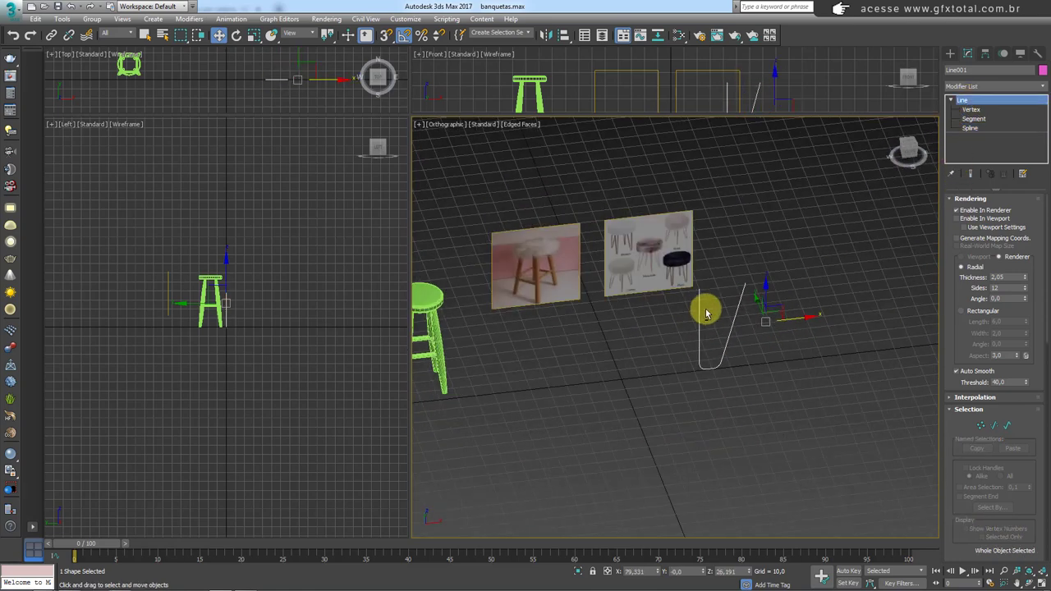
mouse_move(676, 317)
alt+middle_down()
mouse_move(704, 307)
mouse_move(658, 317)
alt+middle_up()
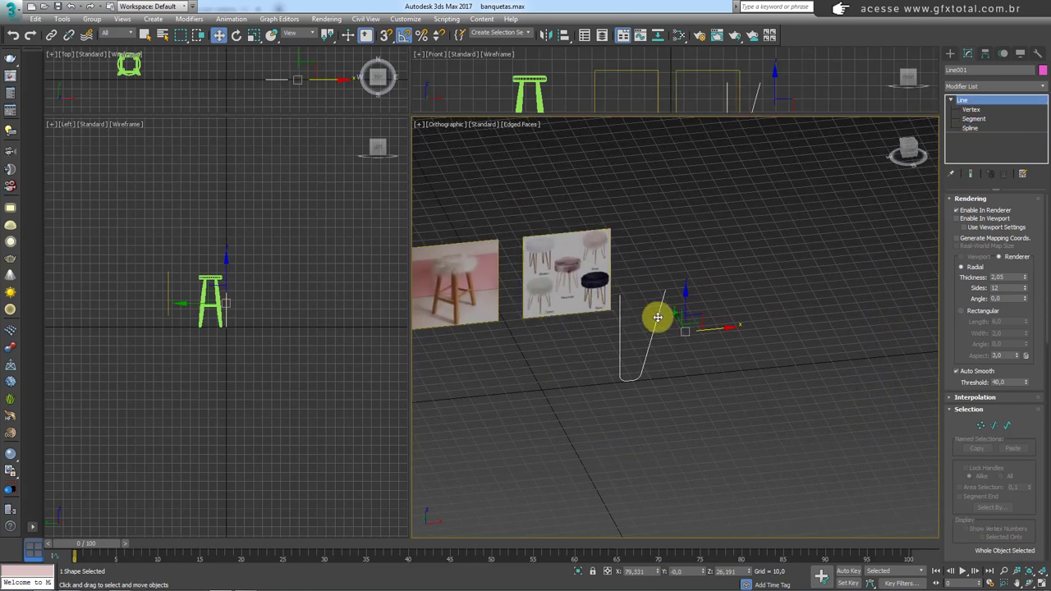
Try an Array of the leg line with Re-Orient enabled, then cancel it.
click(62, 19)
click(76, 215)
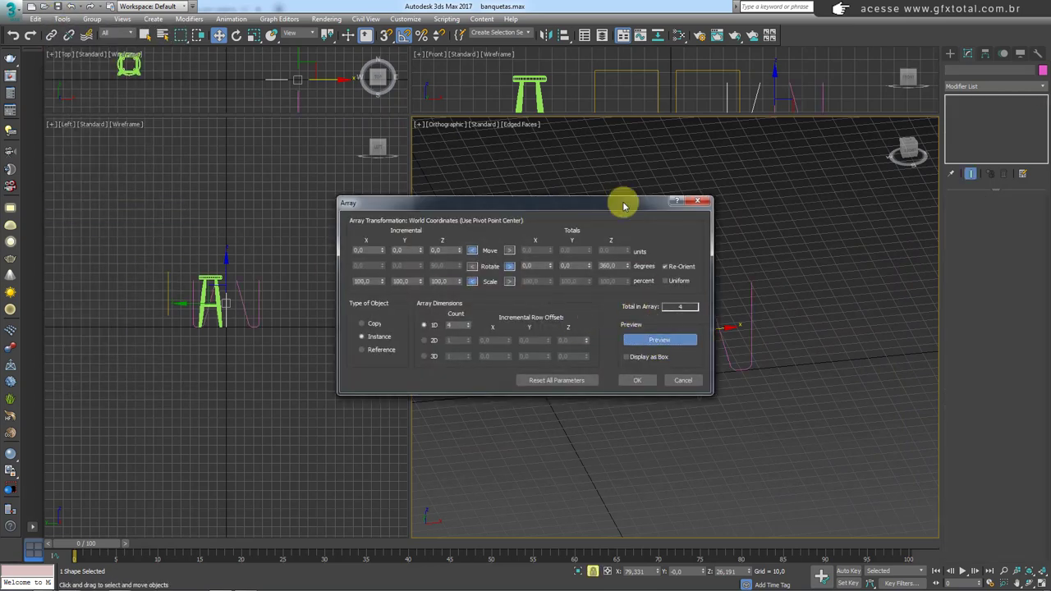
drag(622, 201, 472, 189)
mouse_move(706, 345)
alt+middle_down()
mouse_move(681, 343)
mouse_move(676, 307)
mouse_move(676, 377)
mouse_move(721, 328)
mouse_move(646, 206)
mouse_move(711, 298)
mouse_move(673, 403)
alt+middle_up()
click(515, 254)
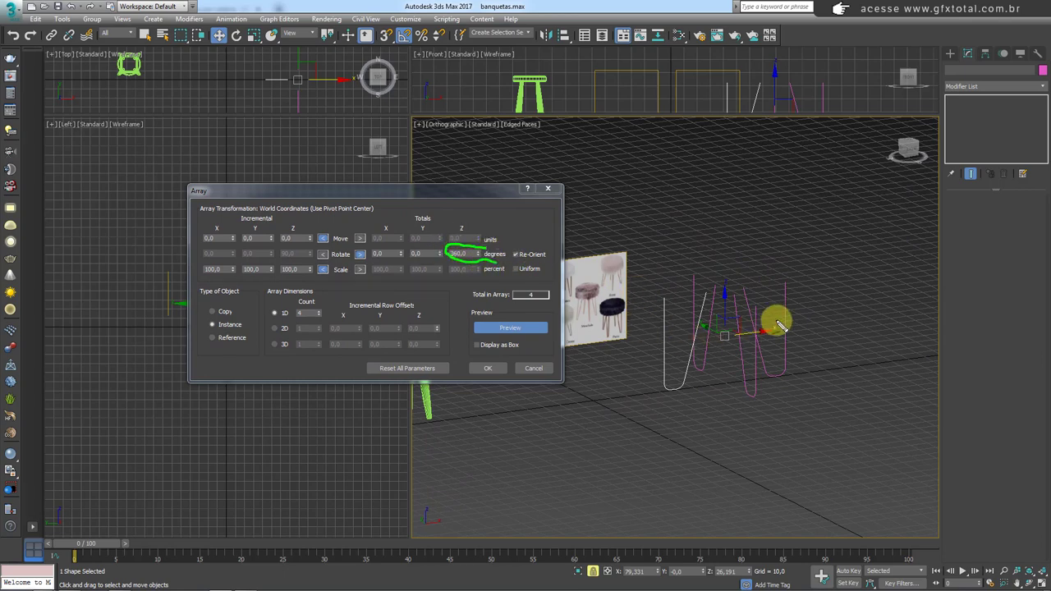
drag(784, 300, 780, 353)
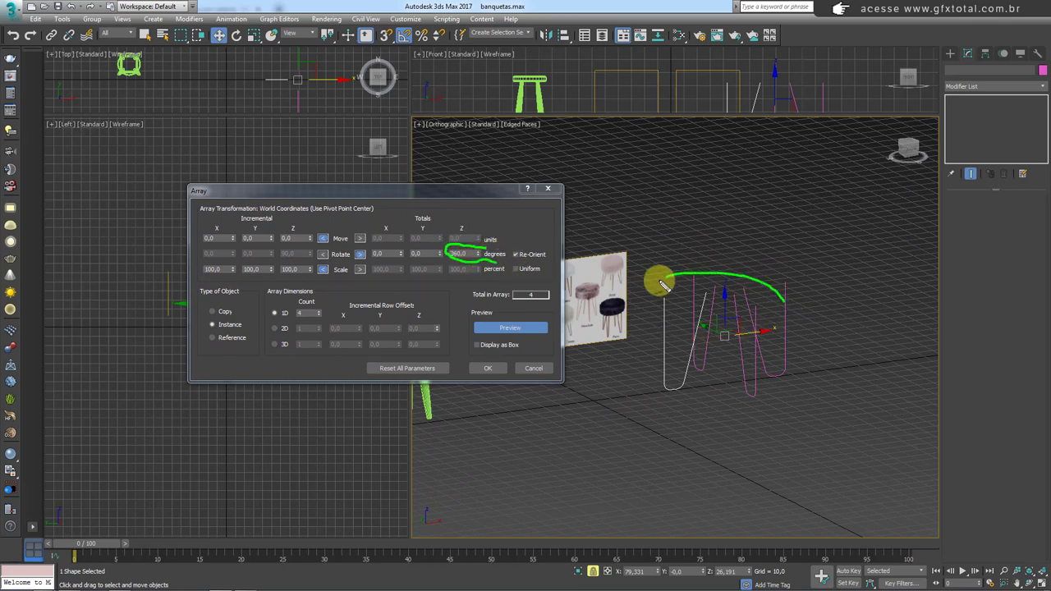
click(534, 368)
Check the leg line in the Front view, then return to a tilted Perspective view.
mouse_move(681, 371)
alt+middle_down()
mouse_move(703, 310)
mouse_move(713, 323)
alt+middle_up()
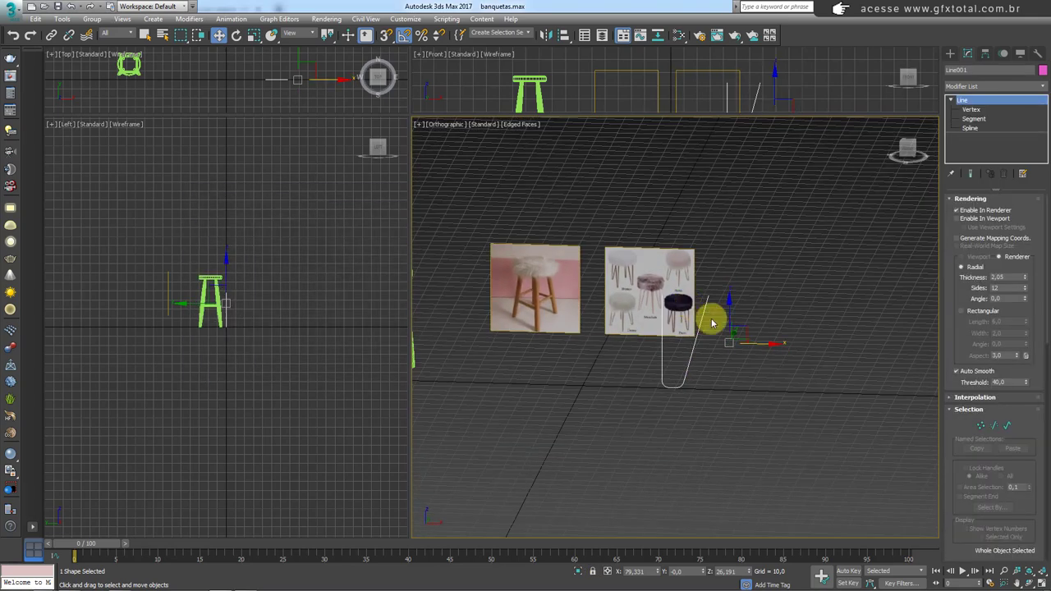
key(f)
scroll(706, 341, up, 2)
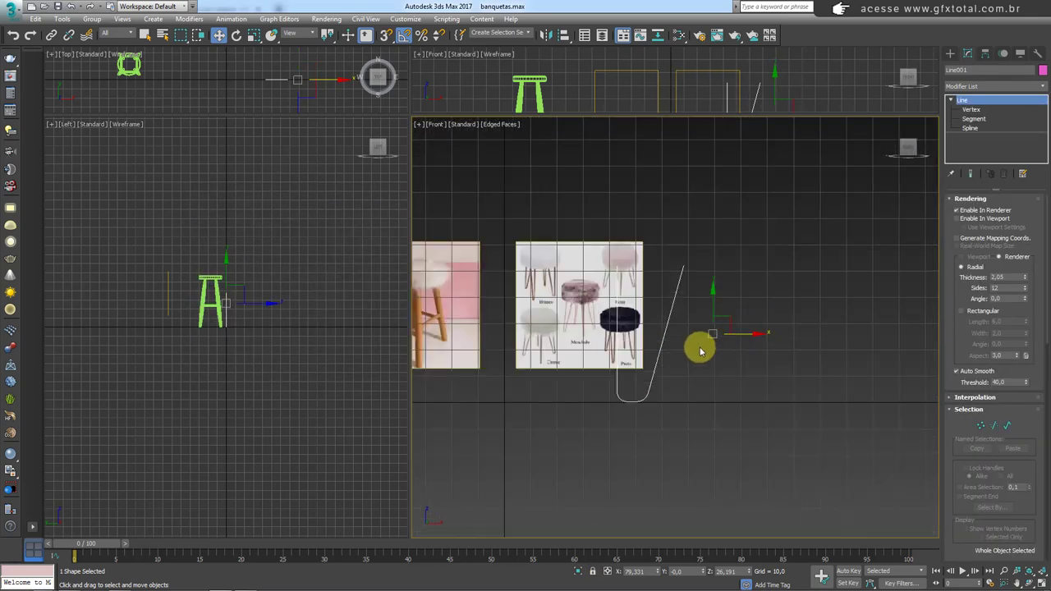
scroll(700, 351, up, 2)
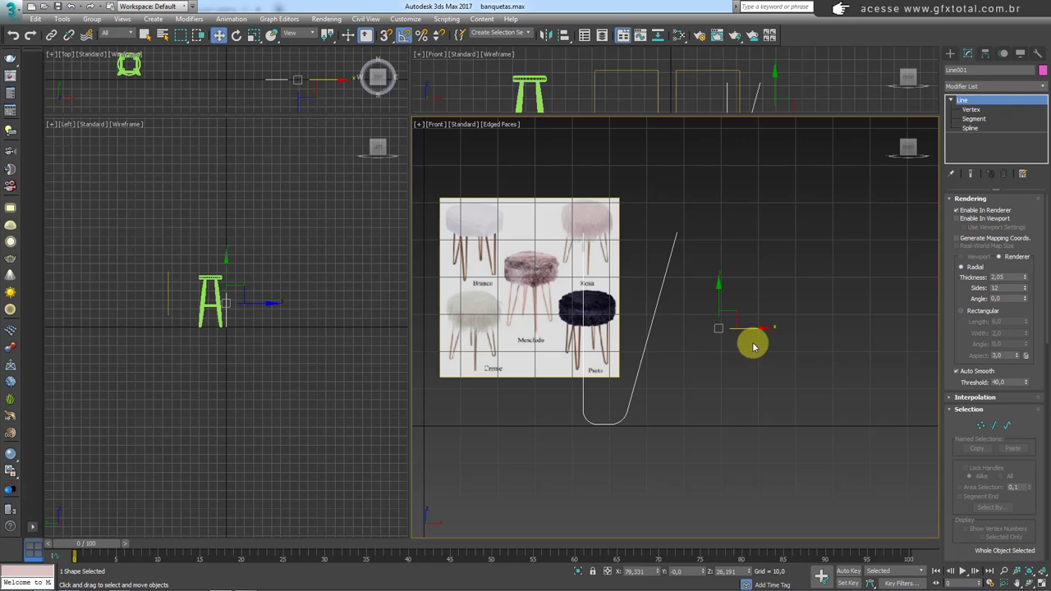
key(p)
alt+middle_drag(737, 336, 759, 375)
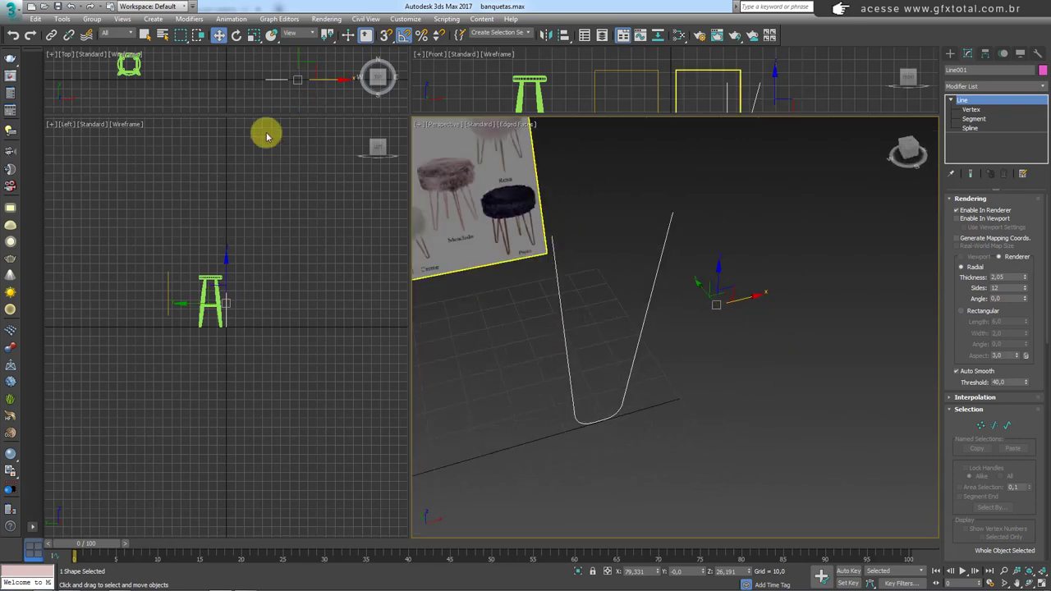
Reopen Array with live Preview and test a rotation total around the Y axis.
click(66, 19)
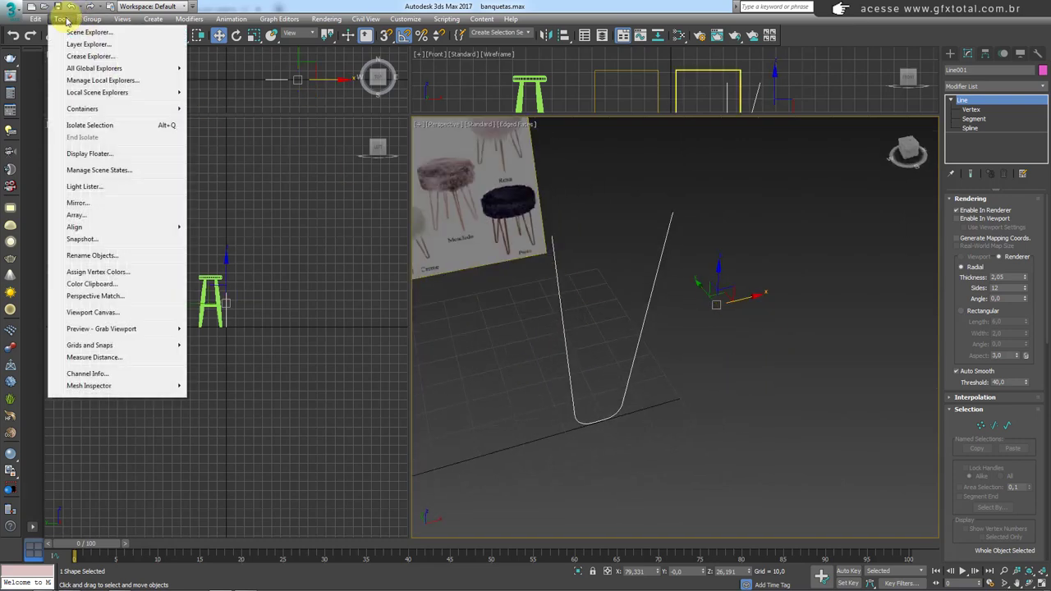
click(85, 216)
click(661, 335)
drag(629, 206, 406, 174)
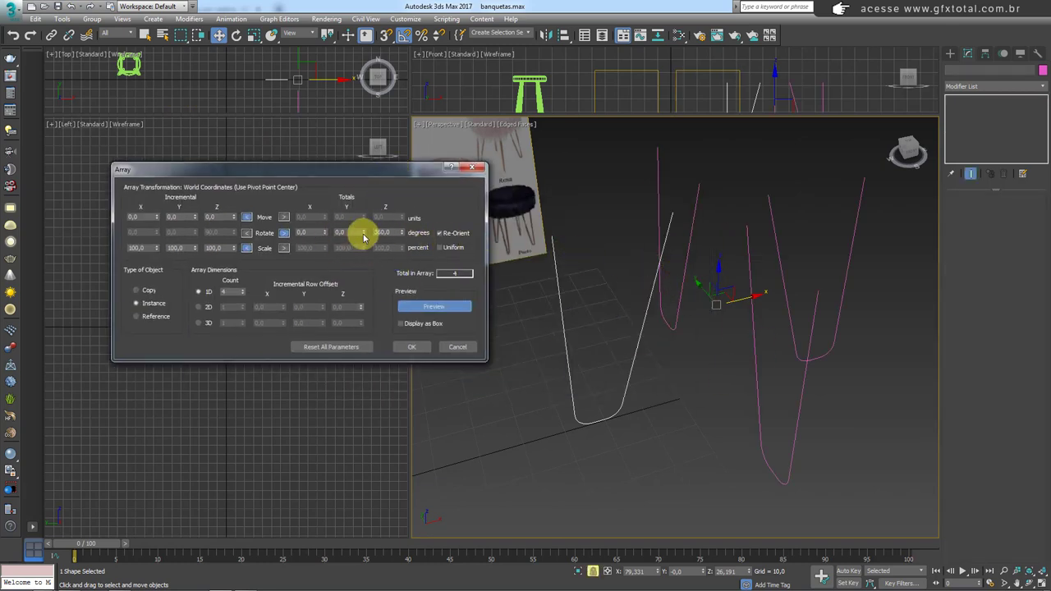
drag(364, 237, 359, 177)
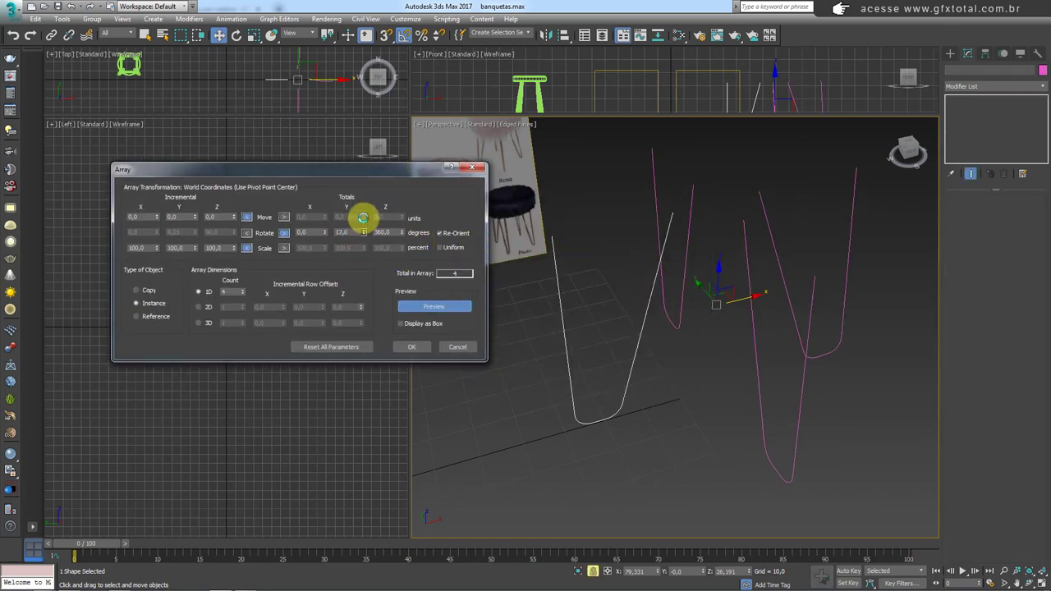
right_click(404, 234)
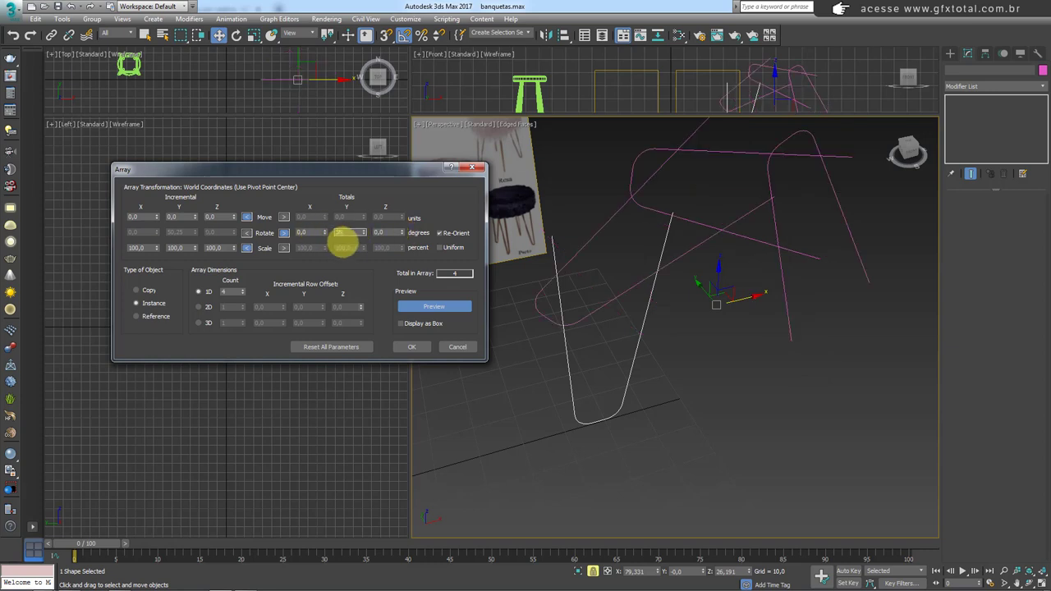
text(0)
key(Return)
mouse_move(606, 285)
middle_down()
mouse_move(697, 372)
mouse_move(564, 329)
middle_up()
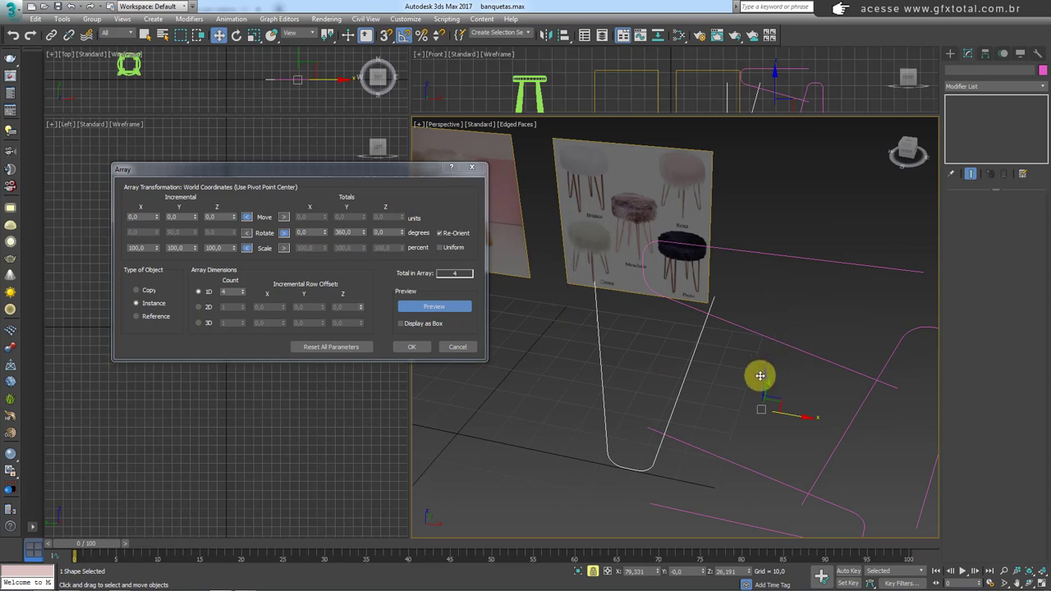
mouse_move(763, 376)
alt+middle_down()
mouse_move(704, 310)
mouse_move(680, 334)
mouse_move(711, 356)
mouse_move(710, 292)
alt+middle_up()
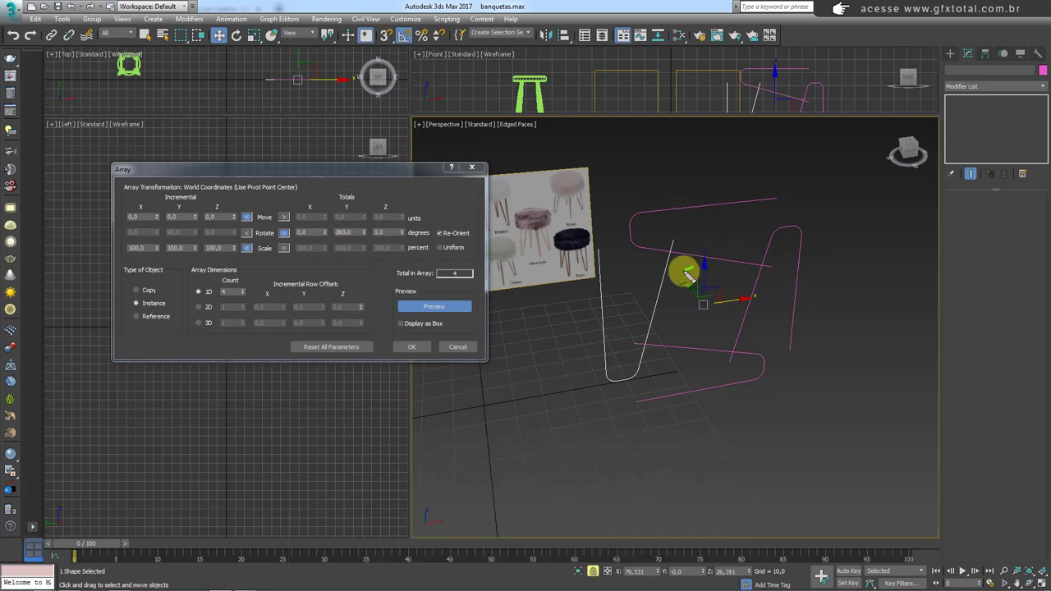
mouse_move(685, 270)
mouse_down()
mouse_move(731, 317)
mouse_move(739, 276)
mouse_move(742, 329)
mouse_move(762, 278)
mouse_up()
key(Escape)
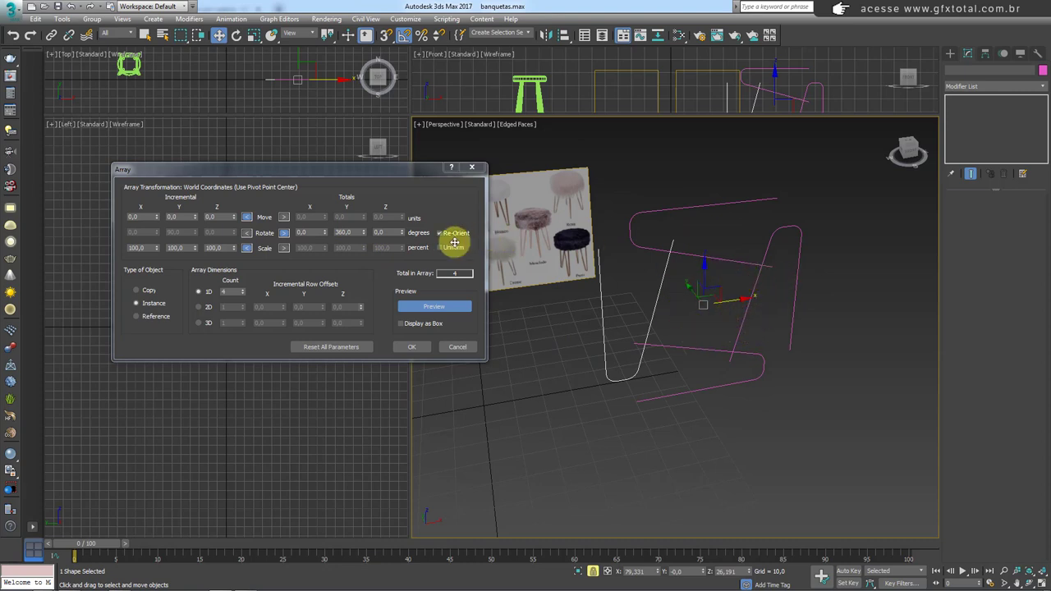
Set the Z rotation total to 360 and create the four instanced leg copies.
right_click(364, 234)
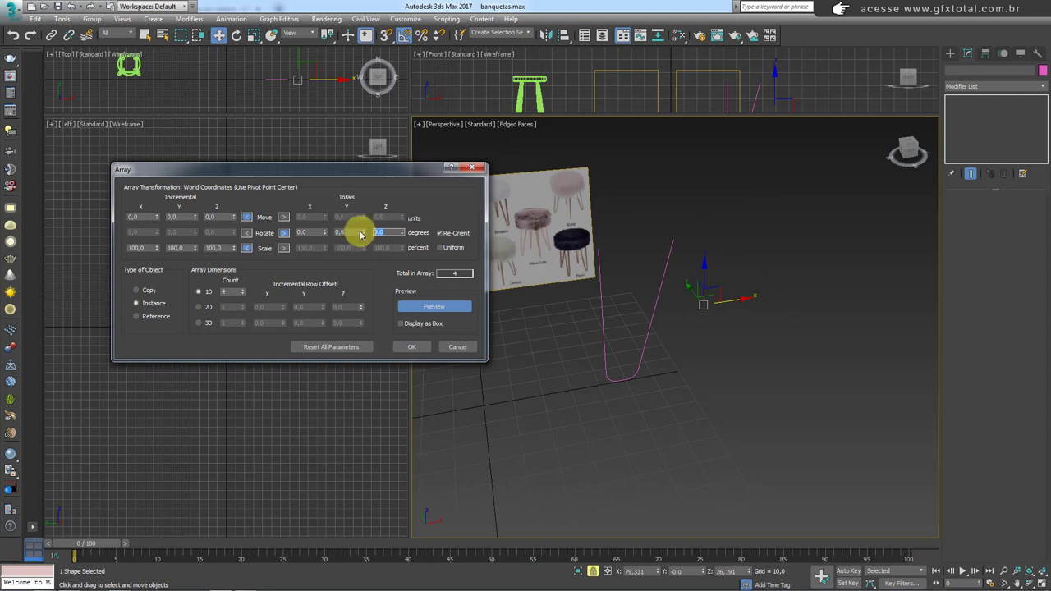
text(360)
key(Return)
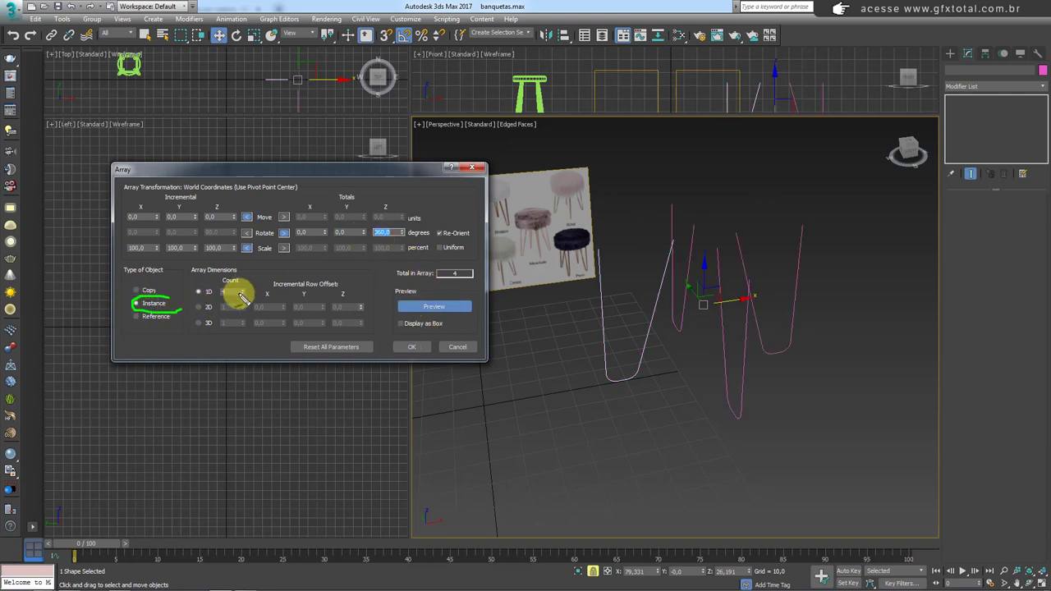
drag(199, 283, 237, 288)
key(Escape)
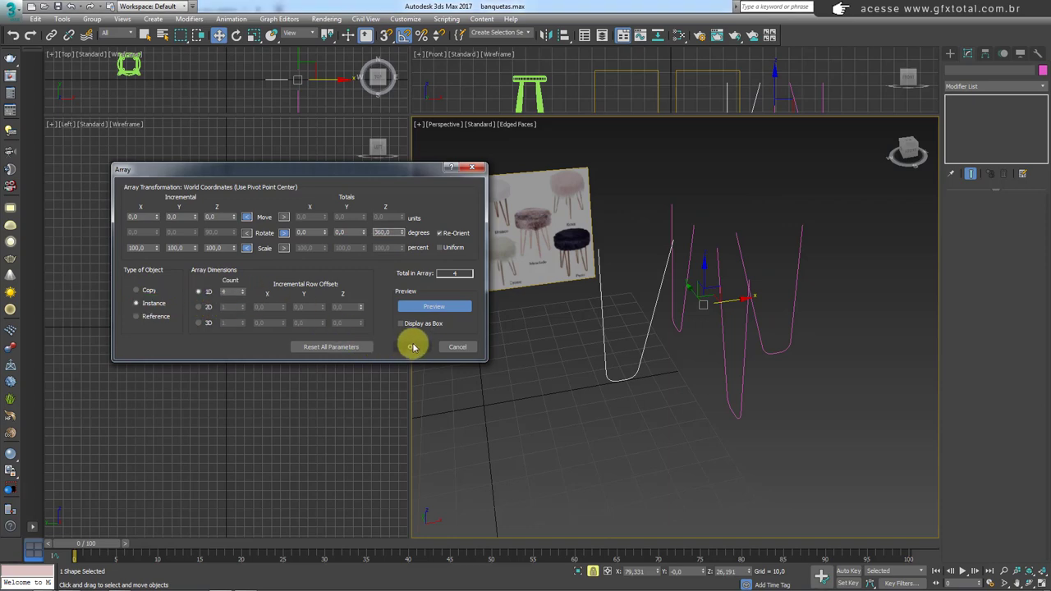
click(413, 347)
At spline level, nudge one leg copy right and scale it to about 53% width.
click(642, 365)
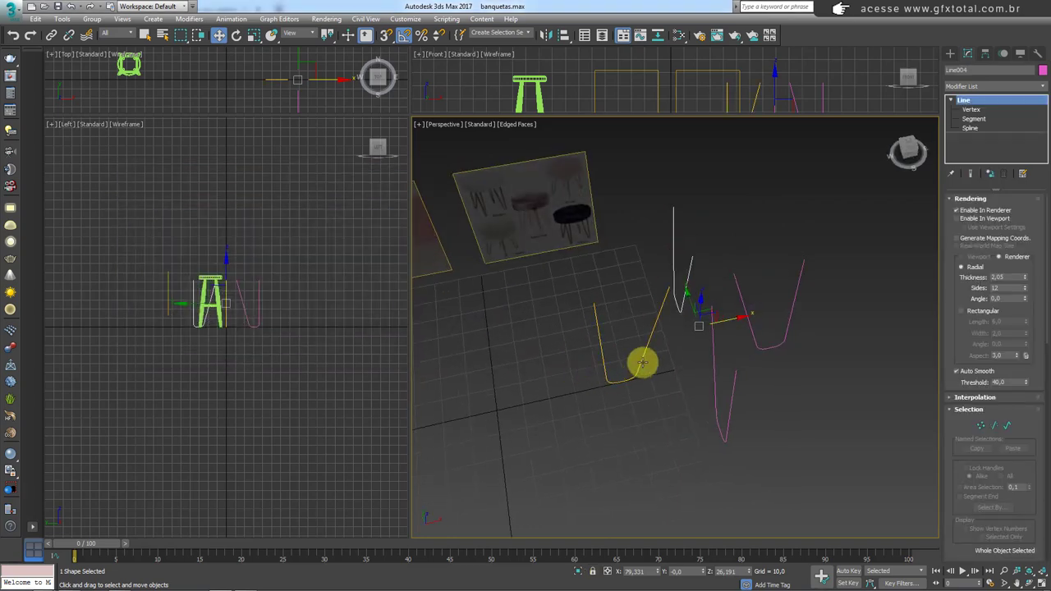
mouse_move(696, 354)
alt+middle_down()
mouse_move(695, 425)
mouse_move(683, 347)
alt+middle_up()
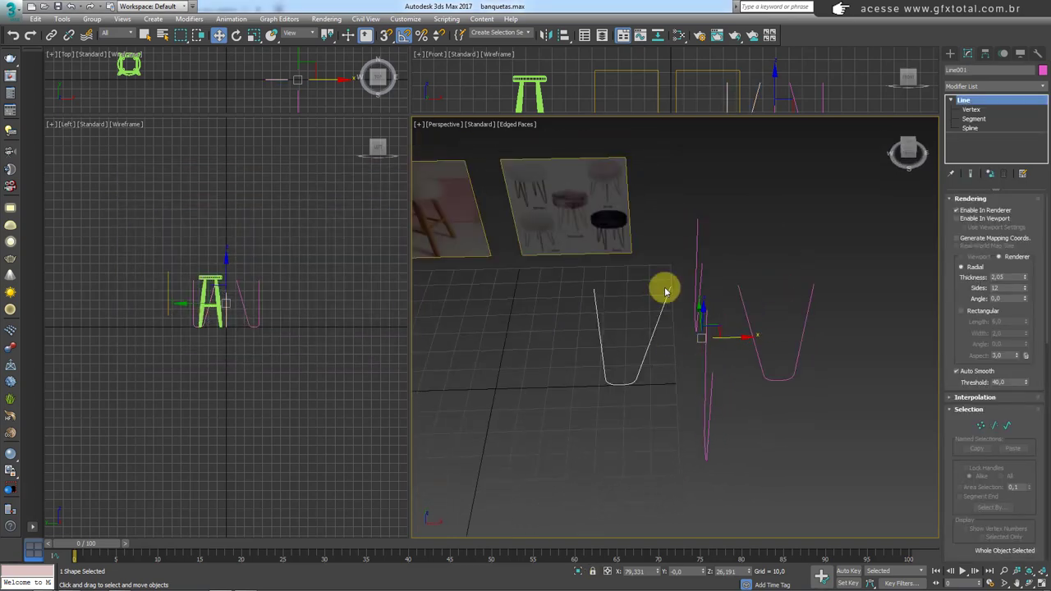
click(969, 129)
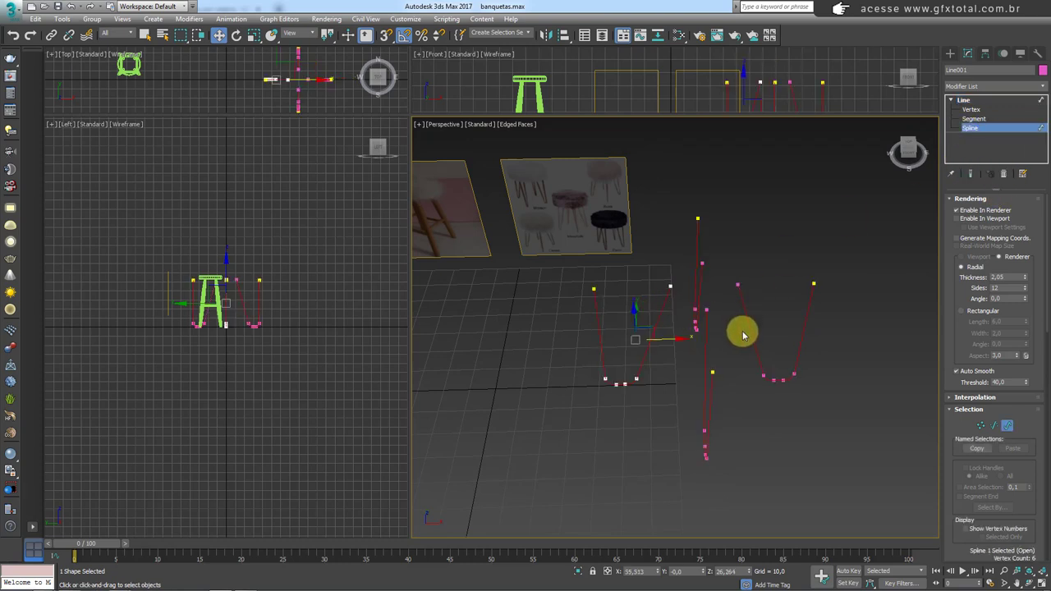
drag(664, 341, 668, 344)
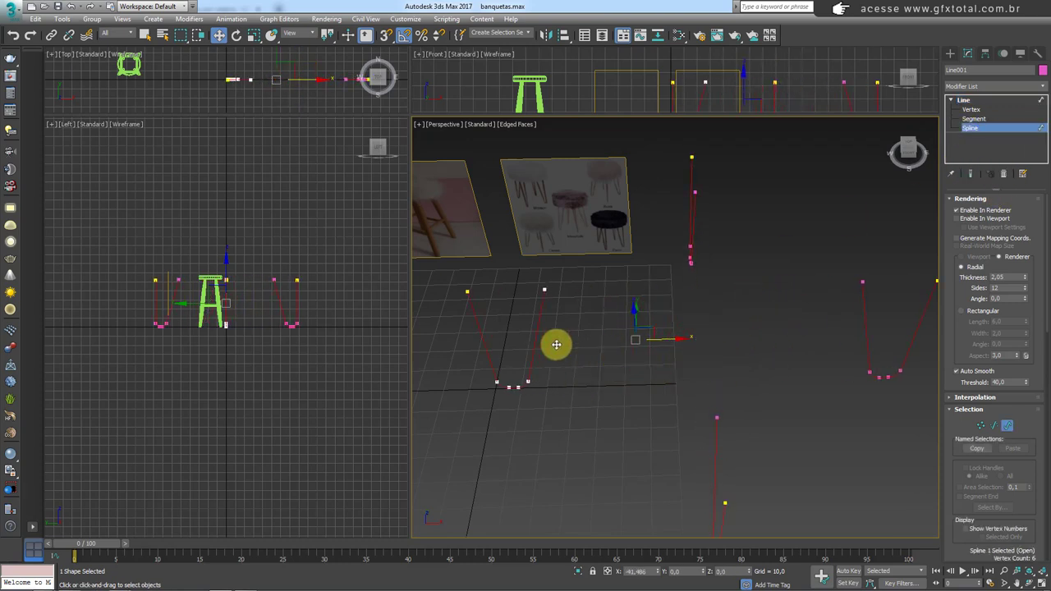
click(964, 219)
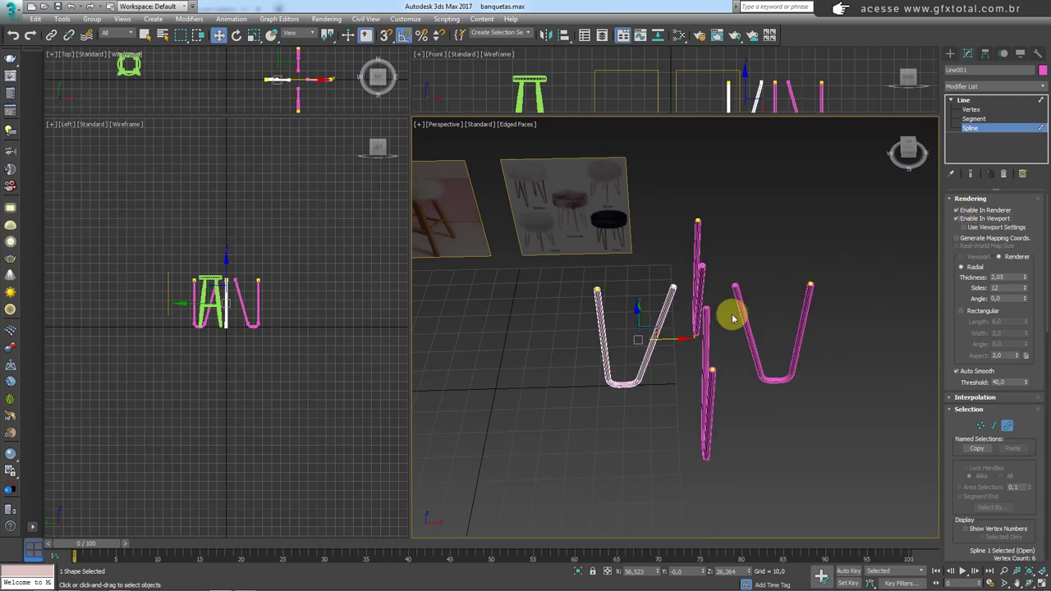
drag(668, 340, 676, 348)
alt+middle_drag(675, 347, 685, 352)
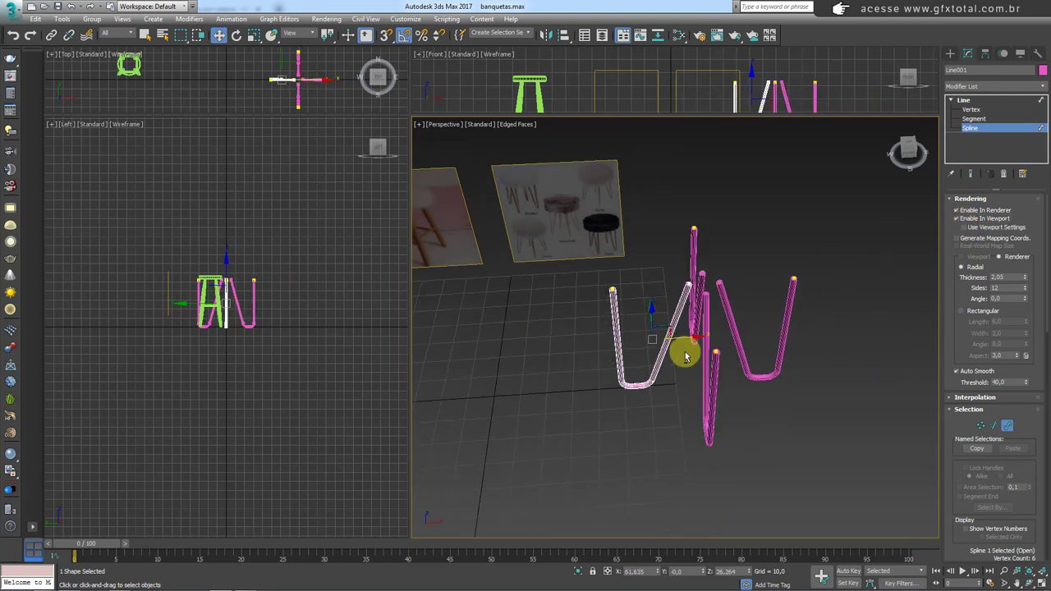
key(e)
key(r)
drag(605, 342, 628, 337)
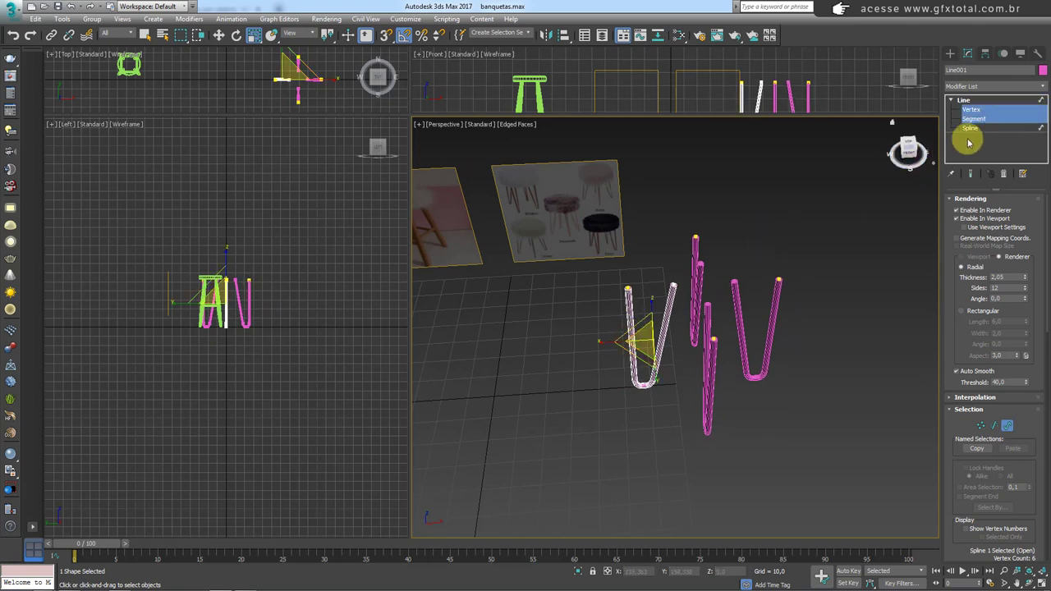
Tilt the left V-shaped leg slightly and turn off the legs' viewport tube display.
drag(845, 183, 654, 310)
key(e)
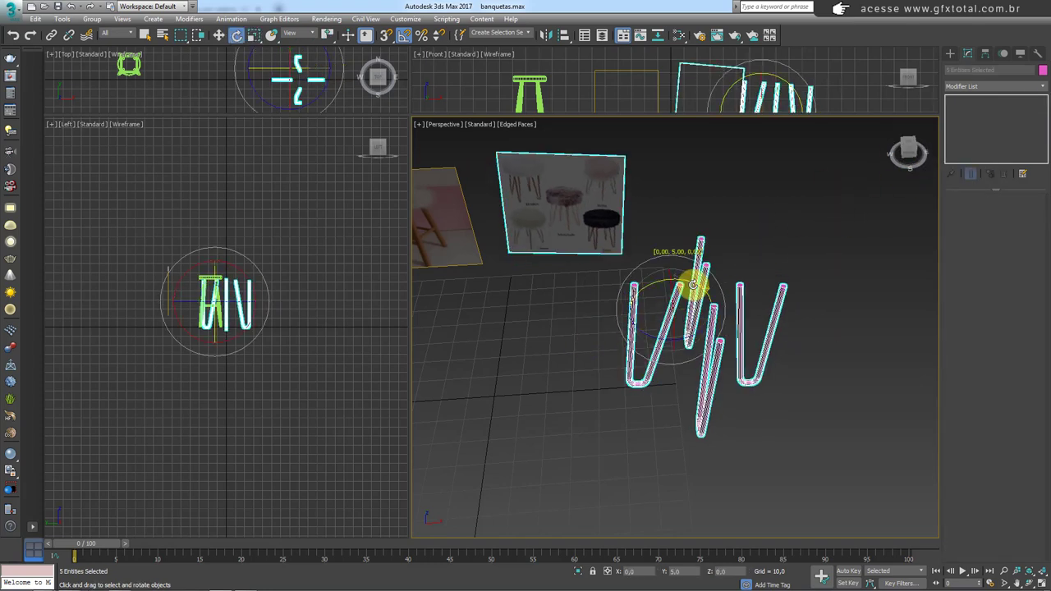
click(661, 364)
click(661, 363)
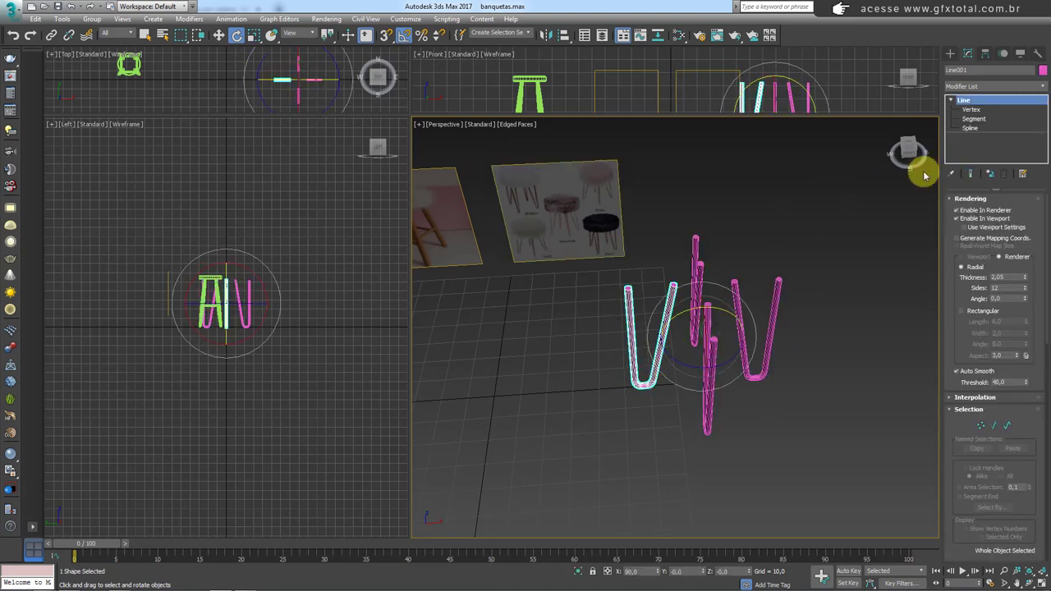
click(972, 128)
drag(666, 313, 671, 315)
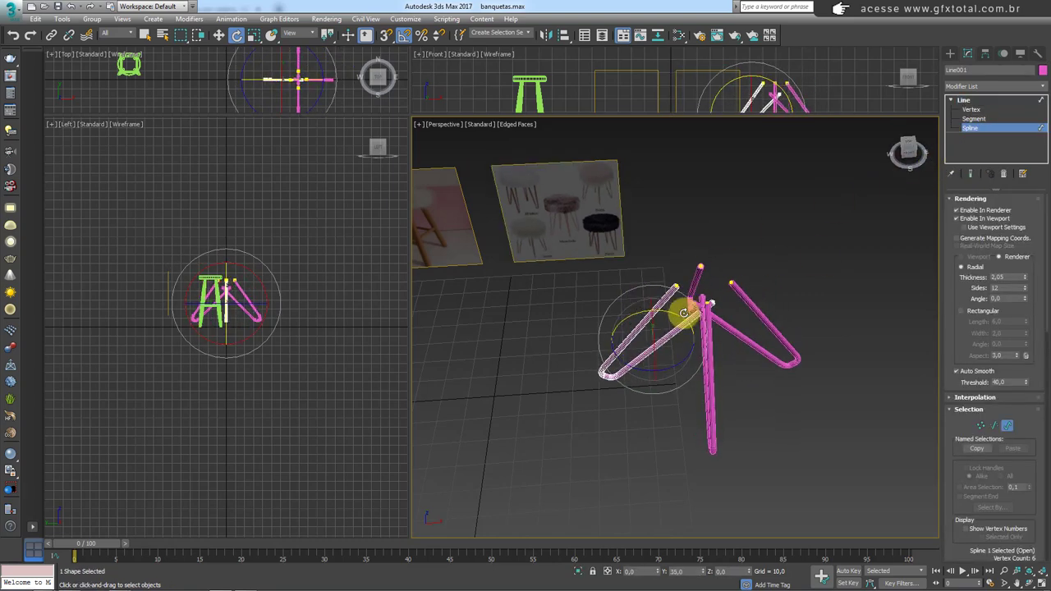
alt+middle_drag(671, 315, 720, 277)
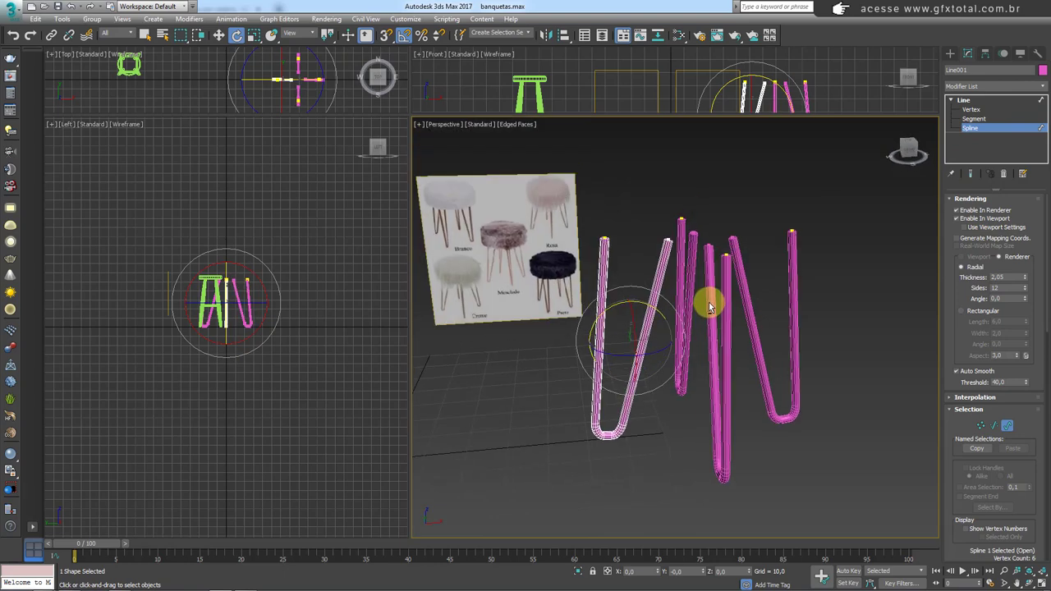
mouse_move(778, 253)
alt+middle_down()
mouse_move(805, 270)
mouse_move(822, 330)
alt+middle_up()
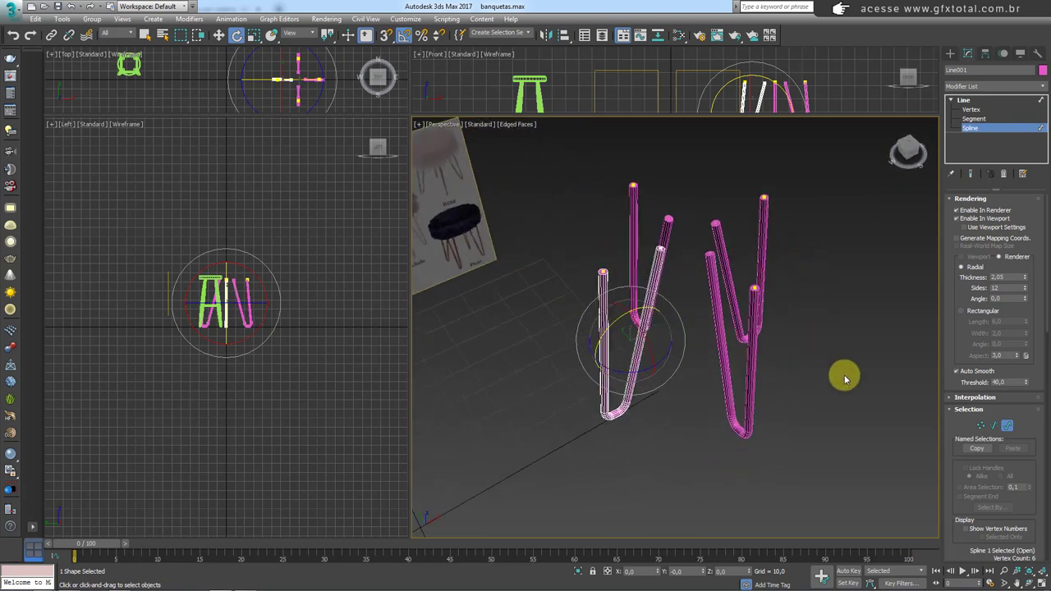
click(965, 102)
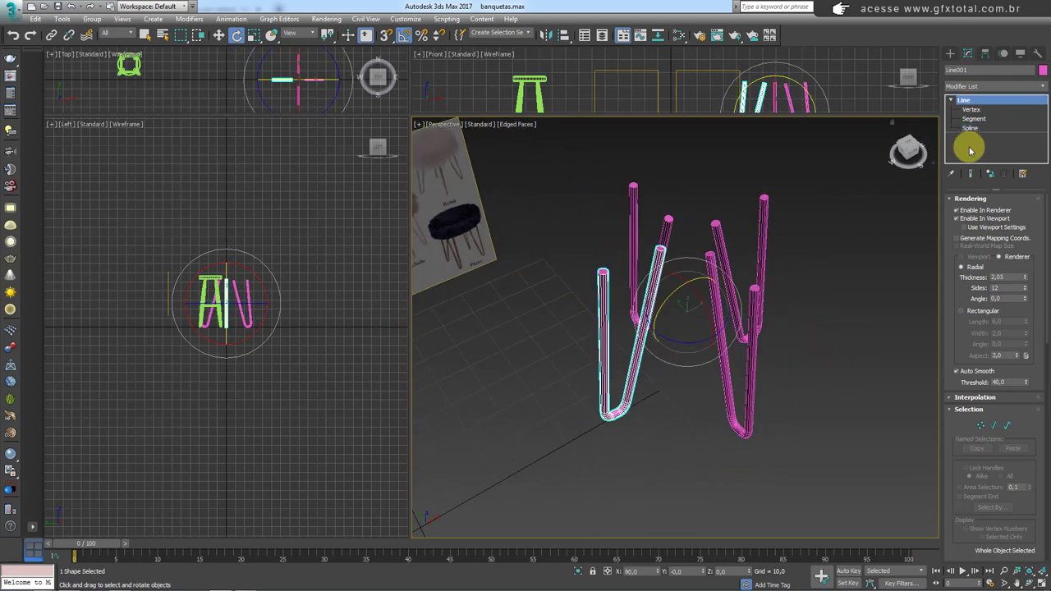
click(962, 220)
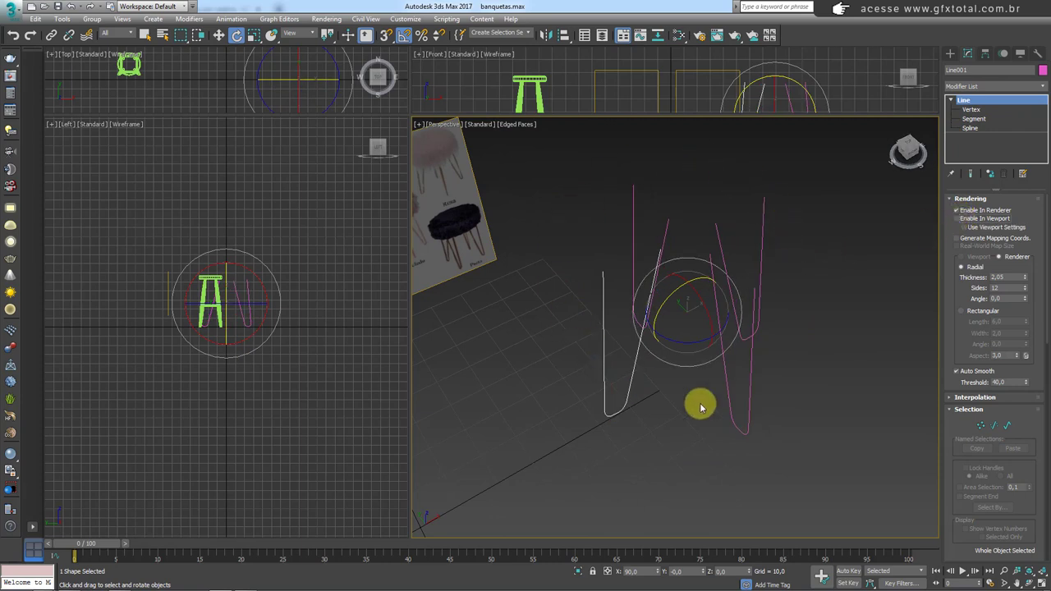
Enable Vertex and Midpoint snaps in Grid and Snap Settings.
alt+middle_drag(859, 326, 938, 345)
drag(947, 359, 955, 87)
drag(979, 270, 958, 199)
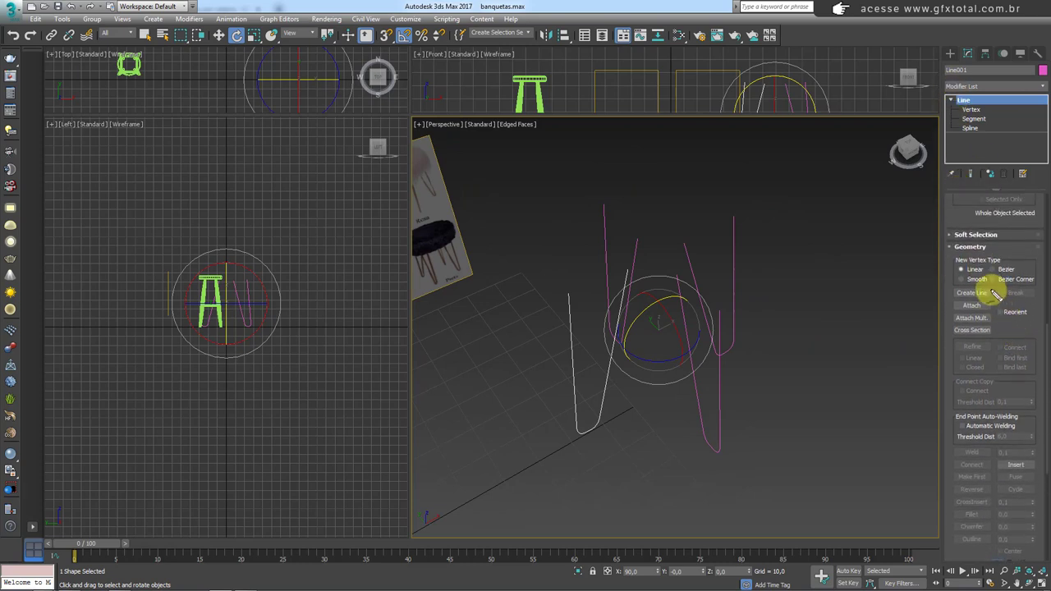
drag(588, 291, 697, 403)
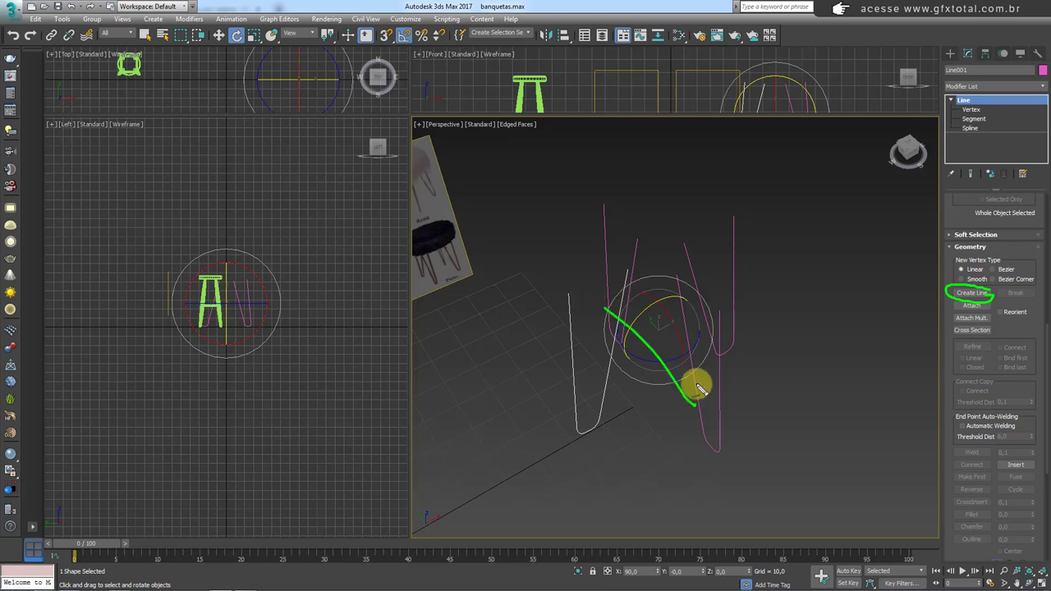
drag(622, 384, 740, 243)
drag(606, 308, 694, 396)
key(Escape)
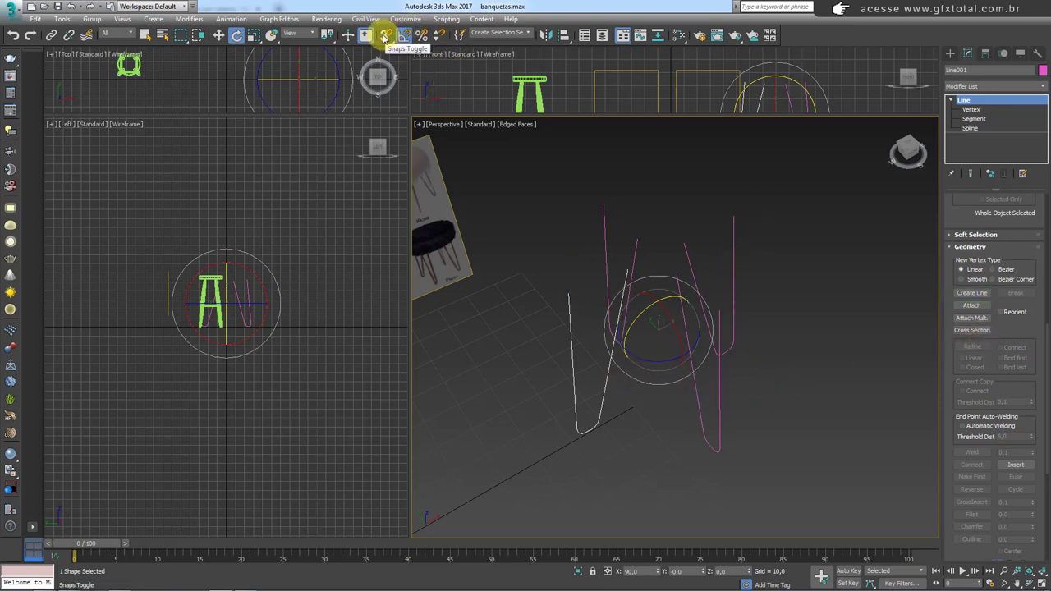
right_click(386, 38)
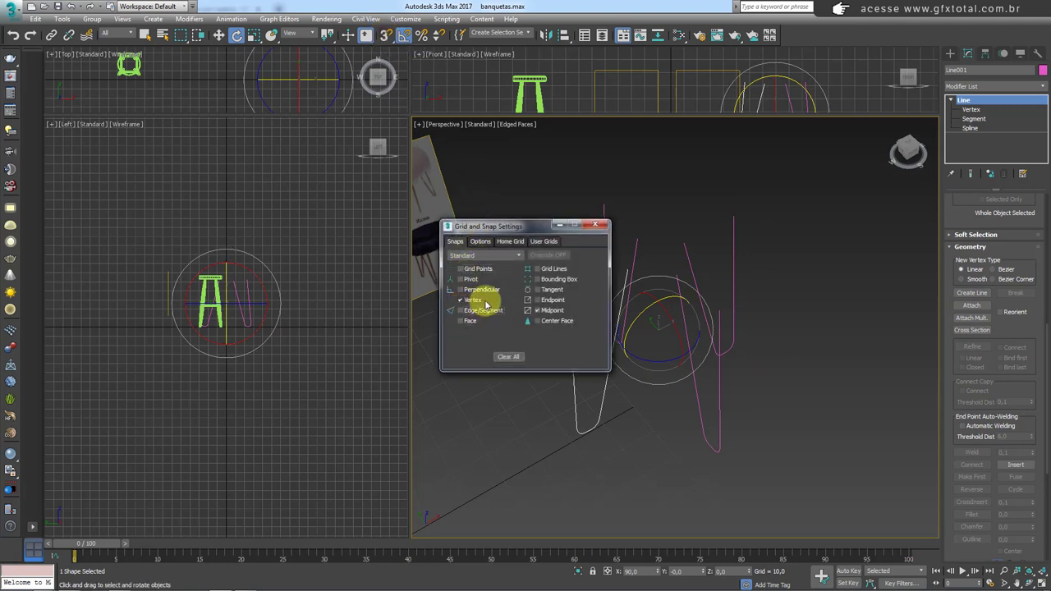
click(593, 225)
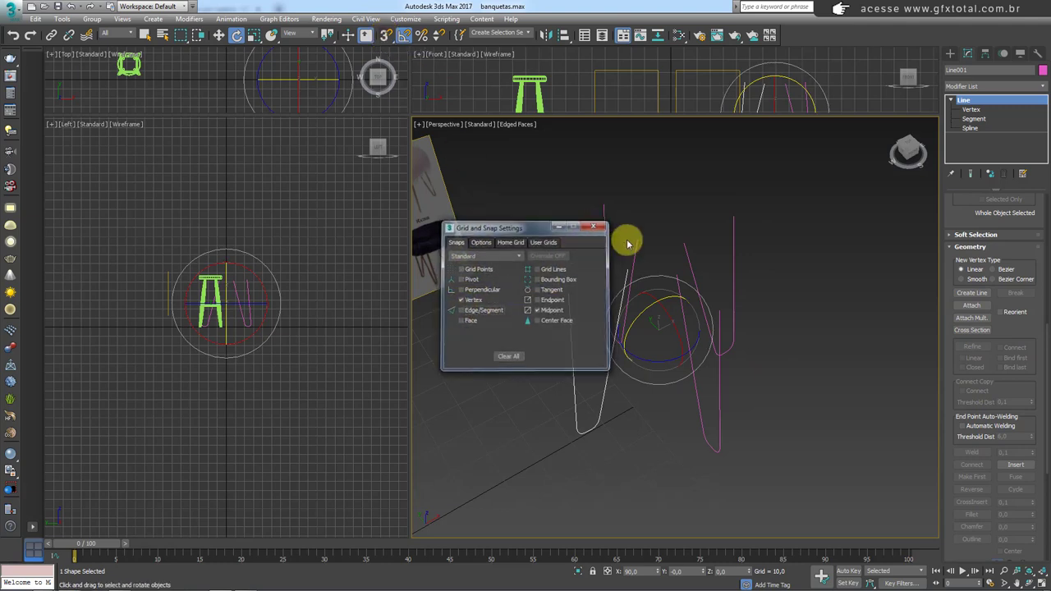
alt+middle_drag(831, 293, 838, 314)
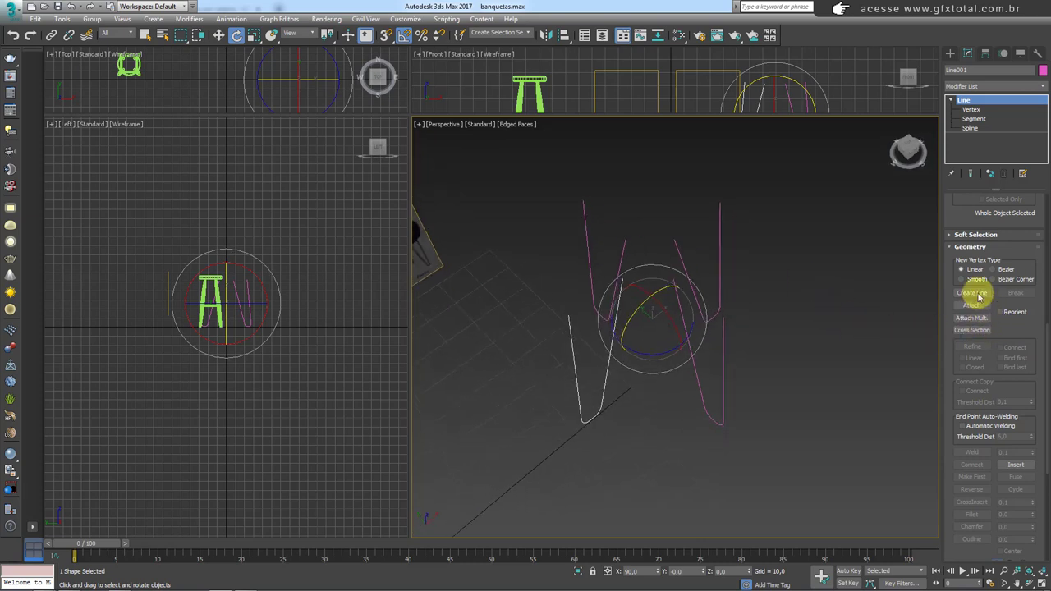
With snaps on, draw a brace from the left leg's vertex to the right leg's midpoint.
click(971, 294)
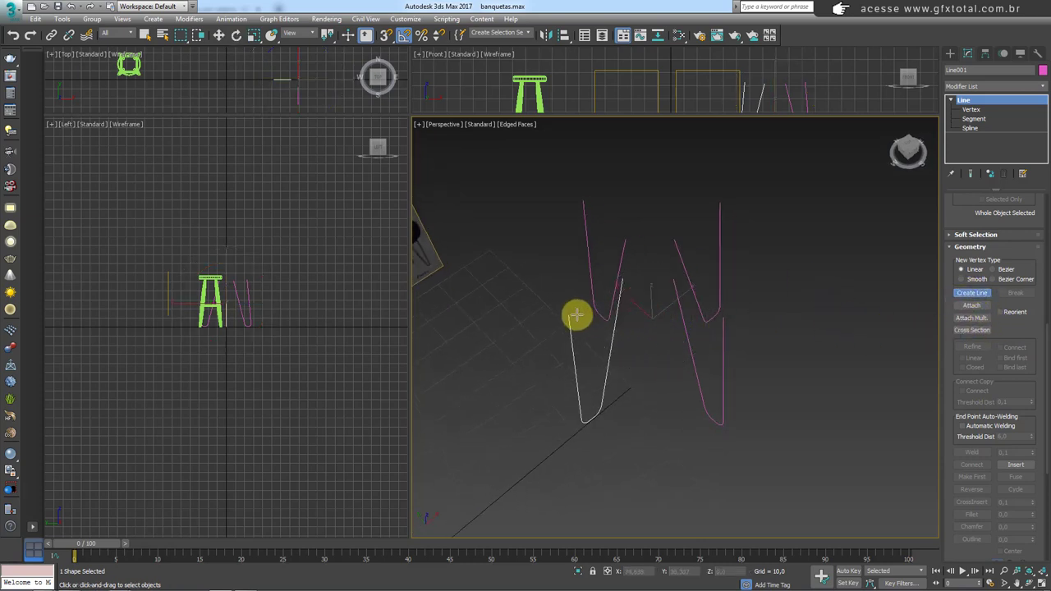
click(386, 35)
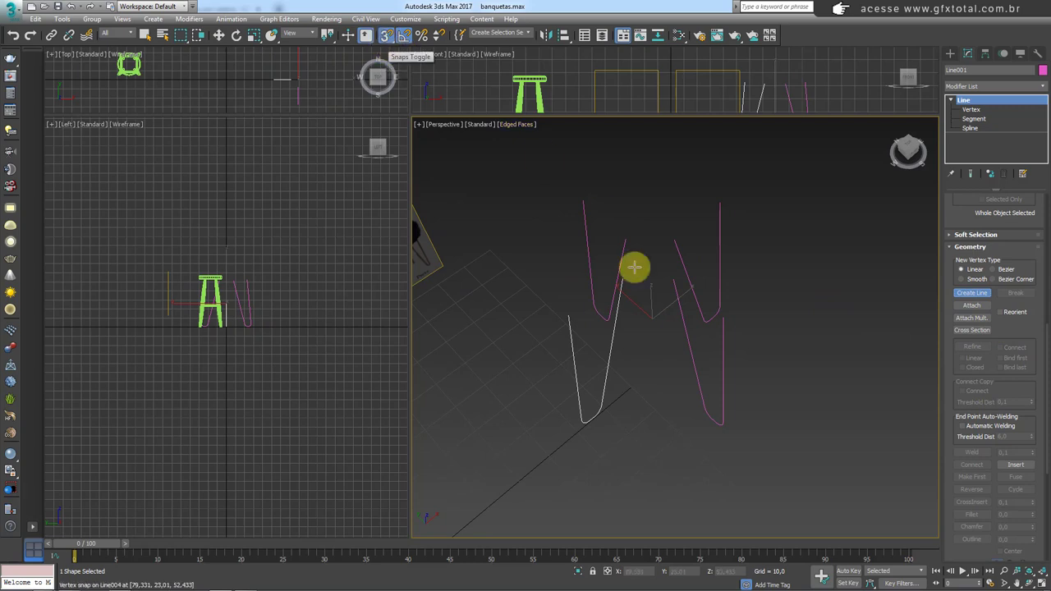
click(569, 316)
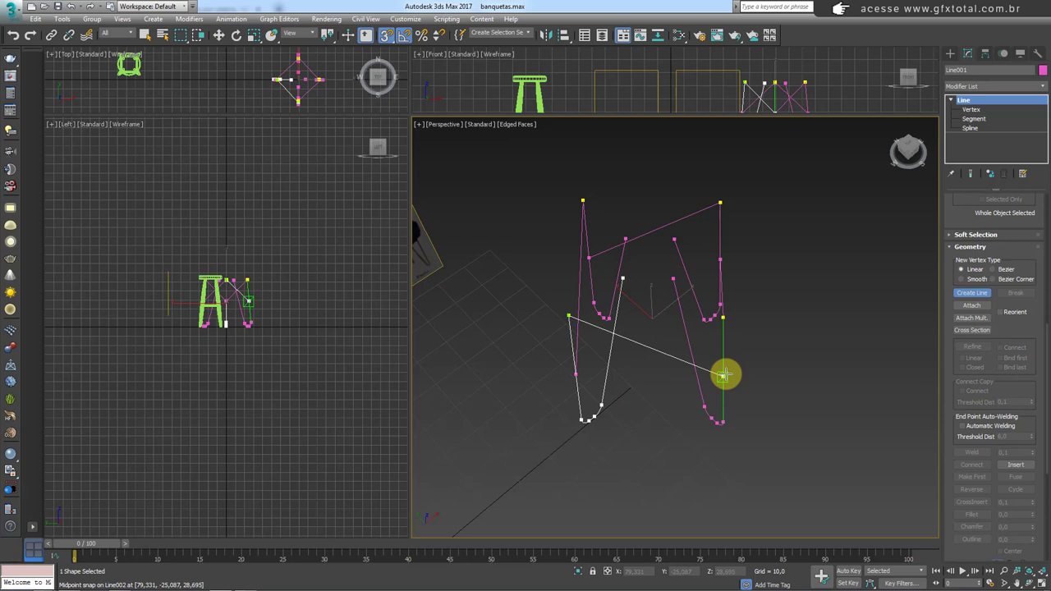
click(726, 376)
alt+middle_drag(833, 359, 826, 364)
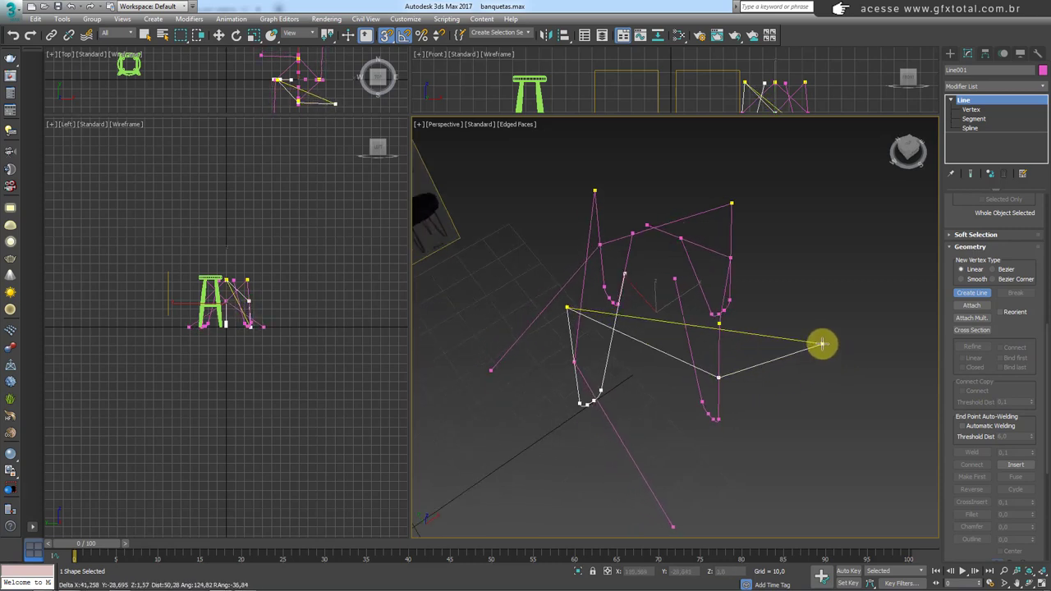
right_click(822, 344)
mouse_move(819, 308)
alt+middle_down()
mouse_move(819, 375)
mouse_move(829, 283)
alt+middle_up()
drag(957, 206, 961, 404)
Re-enable Enable In Viewport so the legs and braces show as tubes.
drag(952, 235, 950, 391)
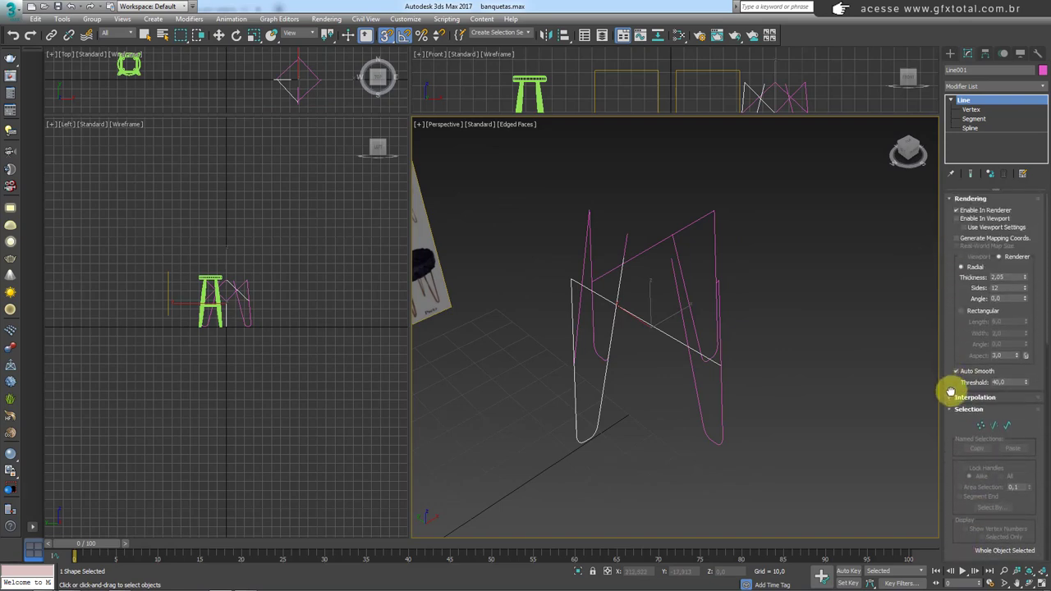
click(957, 219)
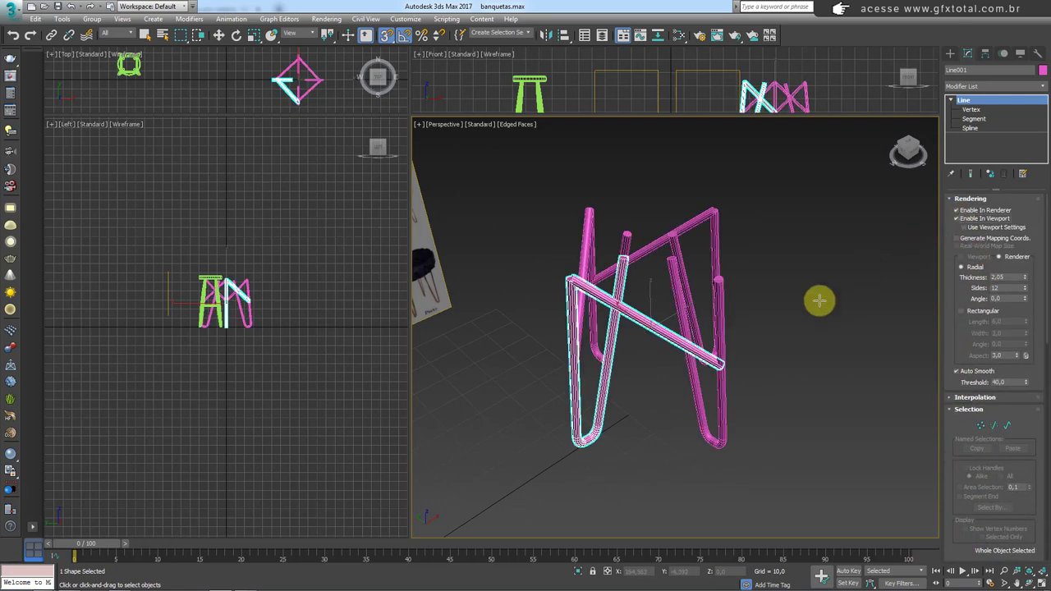
mouse_move(819, 301)
alt+middle_down()
mouse_move(807, 375)
mouse_move(755, 304)
mouse_move(817, 289)
mouse_move(829, 317)
alt+middle_up()
At Vertex level, region-select the overlapping end vertices of the brace.
click(971, 110)
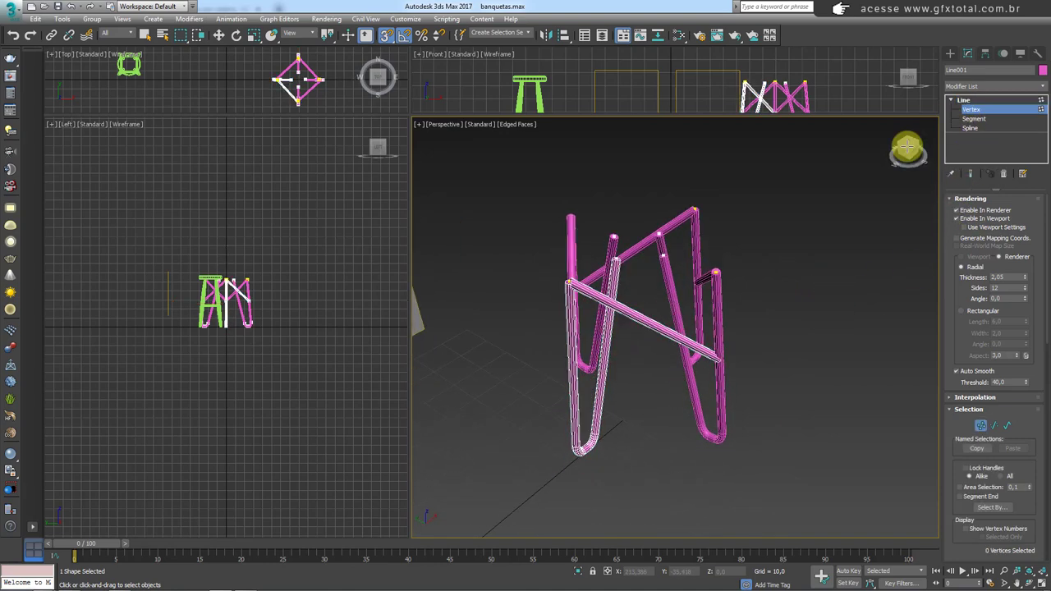
alt+middle_drag(761, 285, 666, 260)
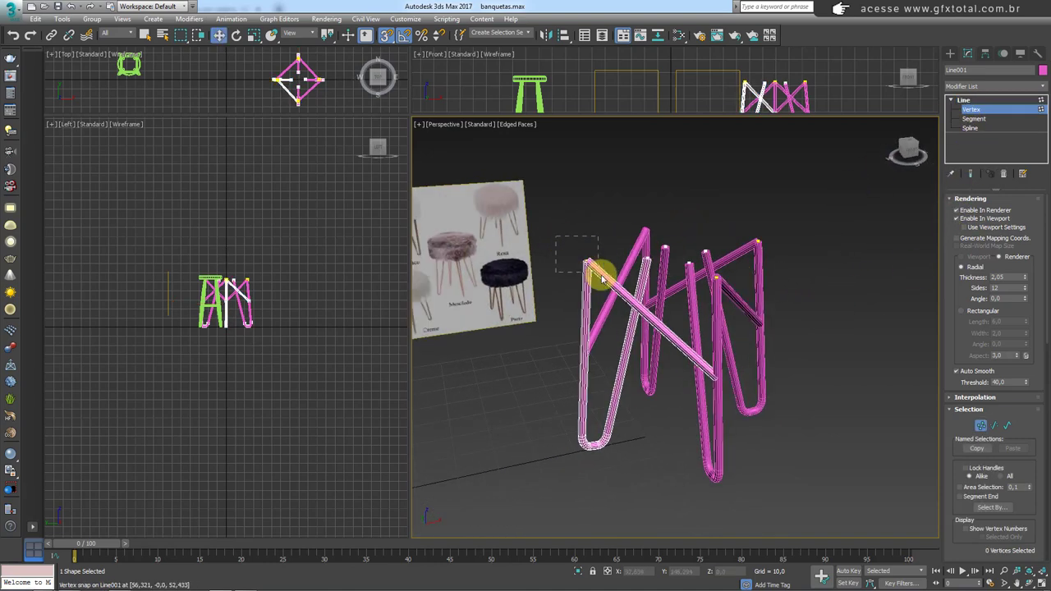
drag(602, 278, 592, 266)
scroll(587, 261, up, 3)
scroll(612, 246, down, 1)
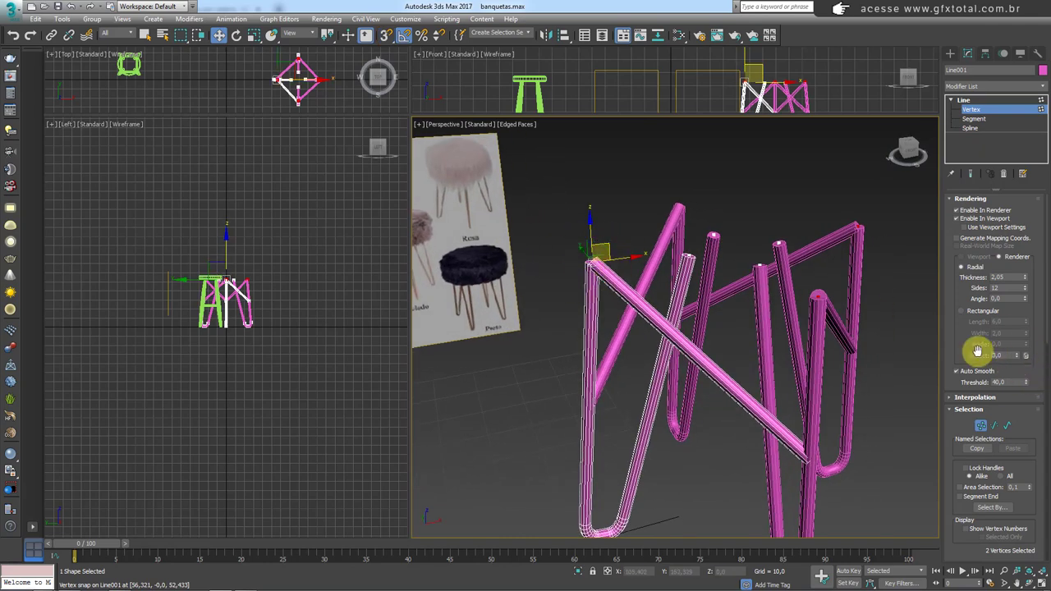
drag(977, 350, 958, 87)
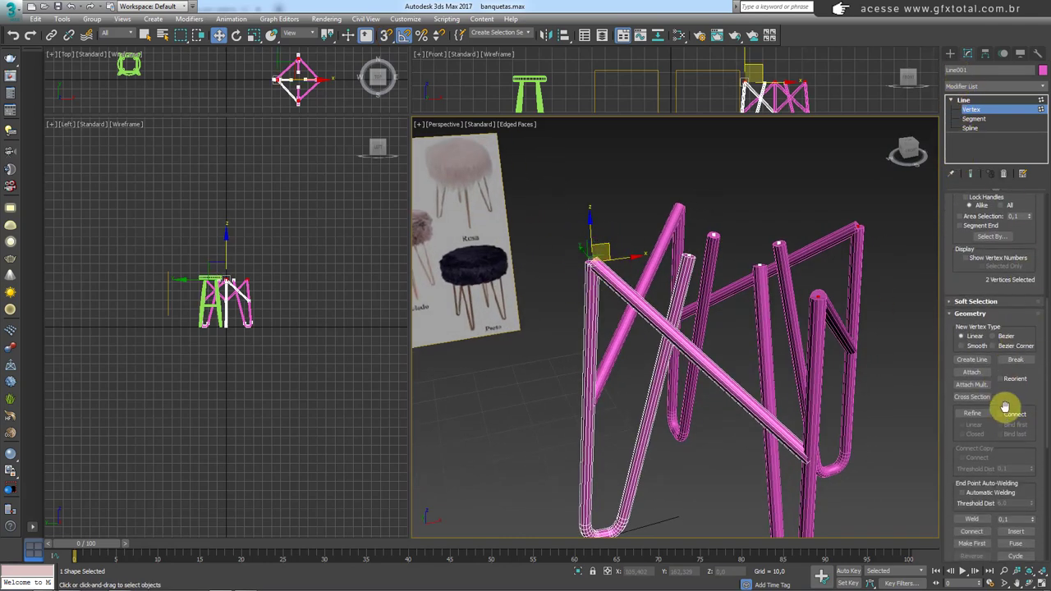
Weld the brace's overlapping end vertices to the leg top.
drag(1006, 408, 1001, 198)
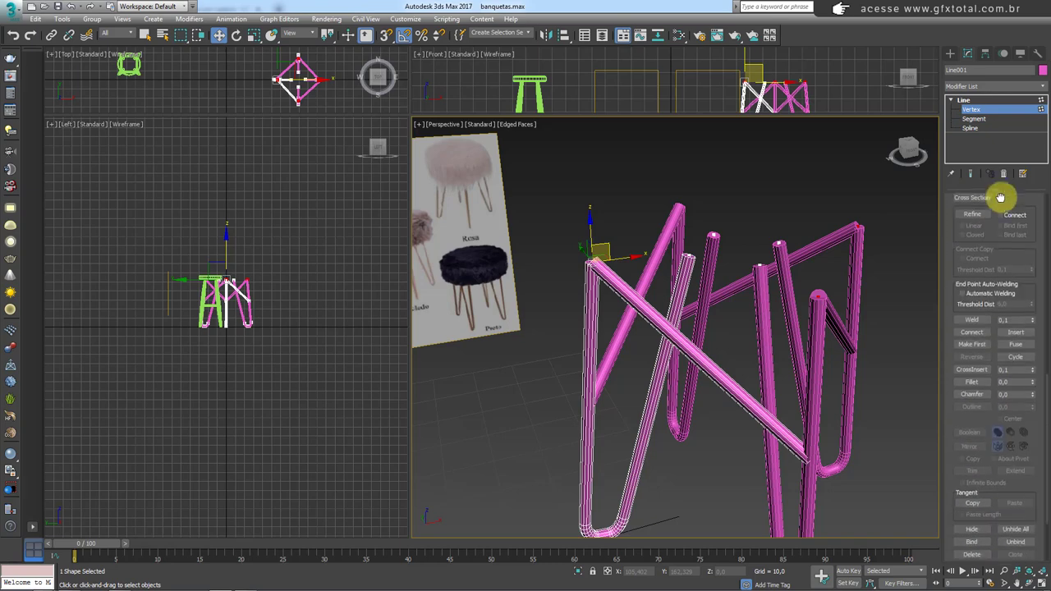
click(972, 313)
scroll(961, 426, down, 1)
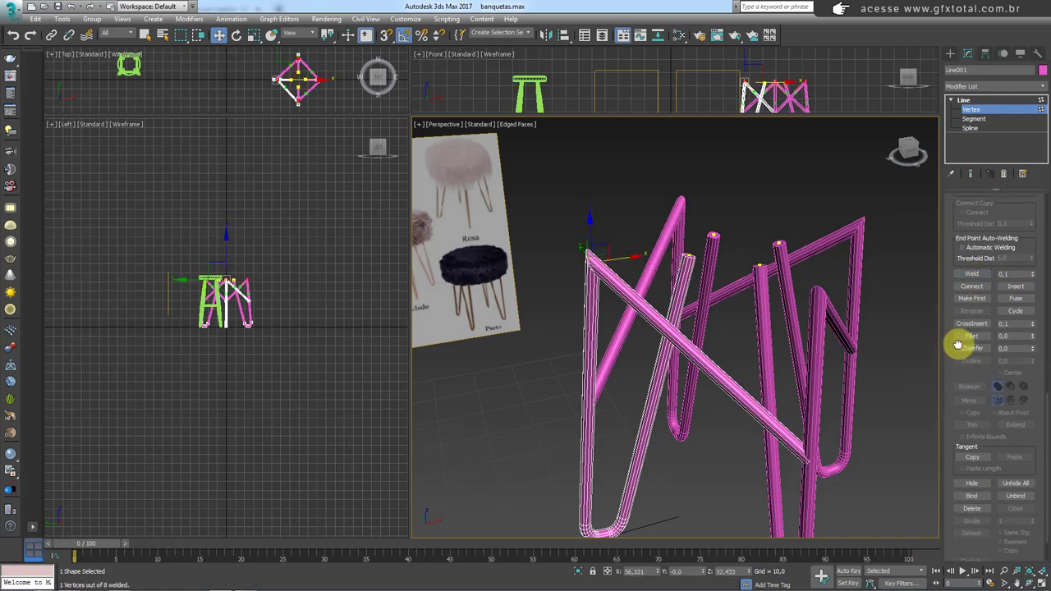
scroll(961, 423, down, 1)
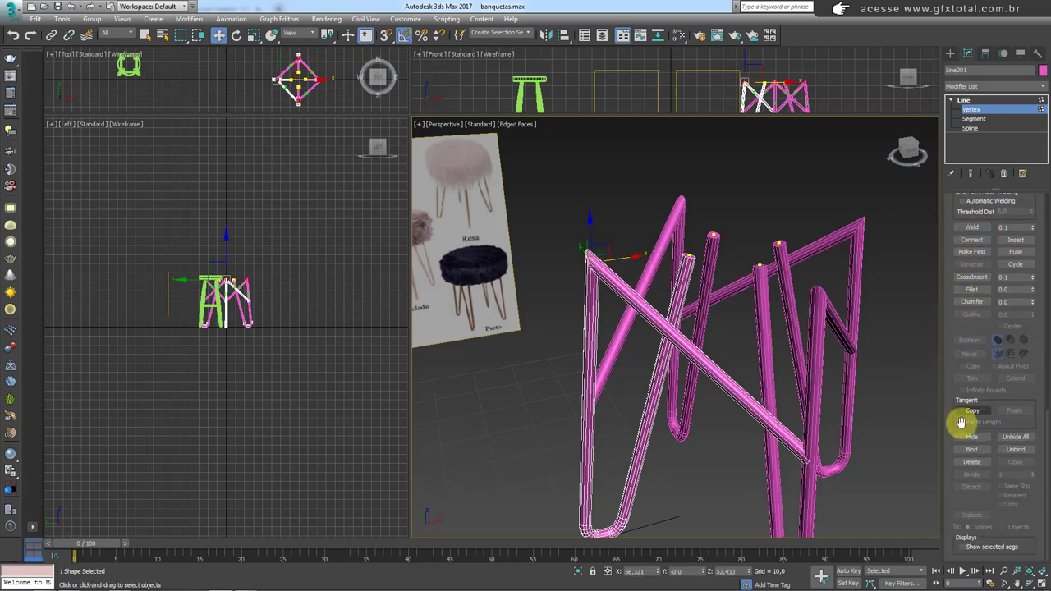
Fillet the brace's corner vertex into a smooth bend and return to Line level.
click(971, 289)
drag(593, 263, 596, 244)
mouse_move(728, 274)
alt+middle_down()
mouse_move(742, 300)
mouse_move(707, 321)
alt+middle_up()
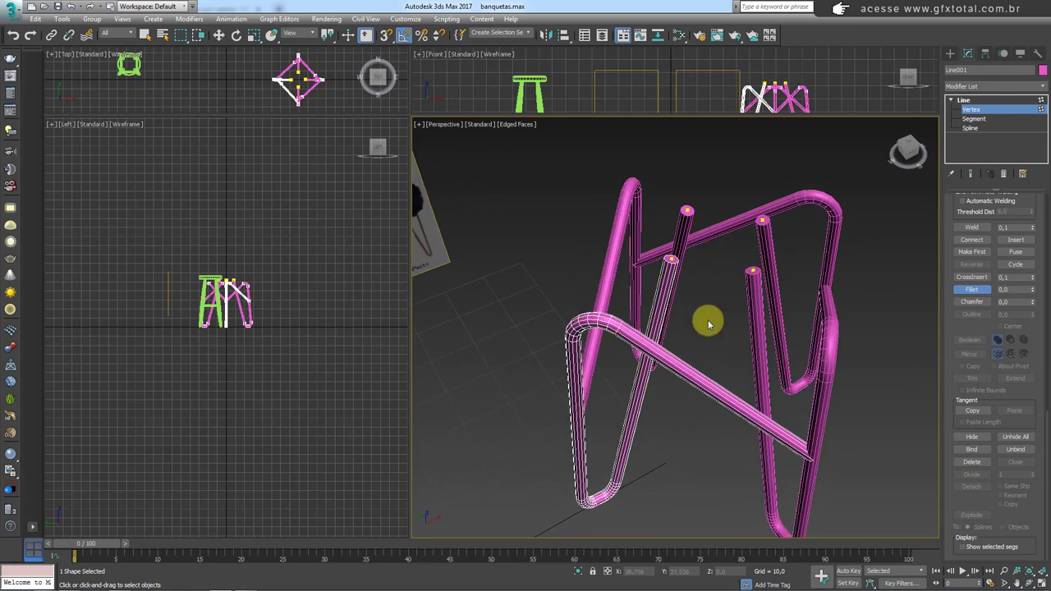
key(w)
mouse_move(715, 366)
alt+middle_down()
mouse_move(728, 369)
mouse_move(749, 413)
alt+middle_up()
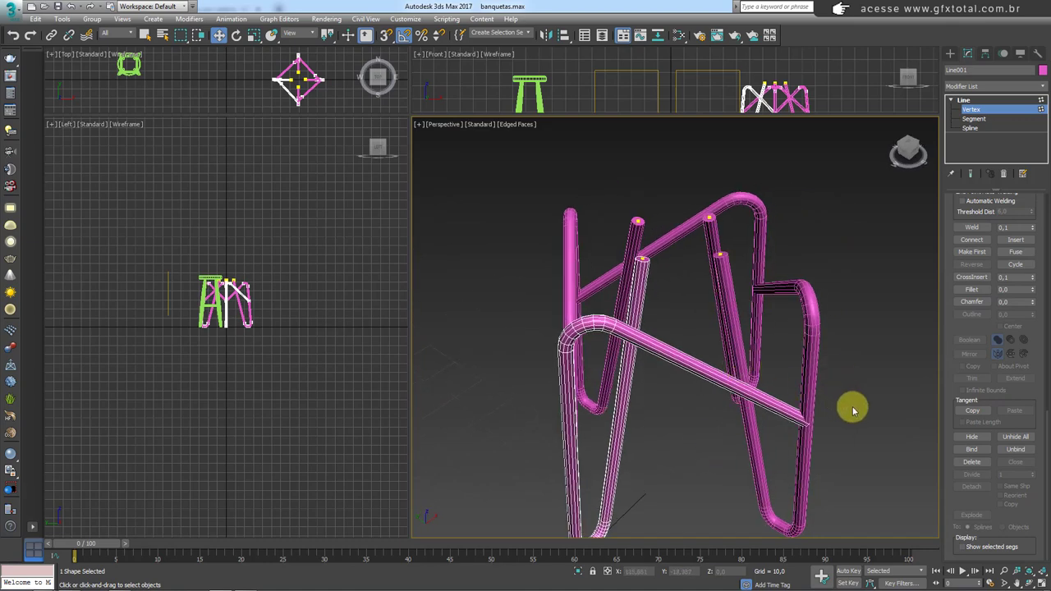
alt+middle_drag(849, 405, 663, 239)
mouse_move(676, 304)
alt+middle_down()
mouse_move(720, 298)
mouse_move(730, 272)
mouse_move(807, 241)
alt+middle_up()
click(975, 101)
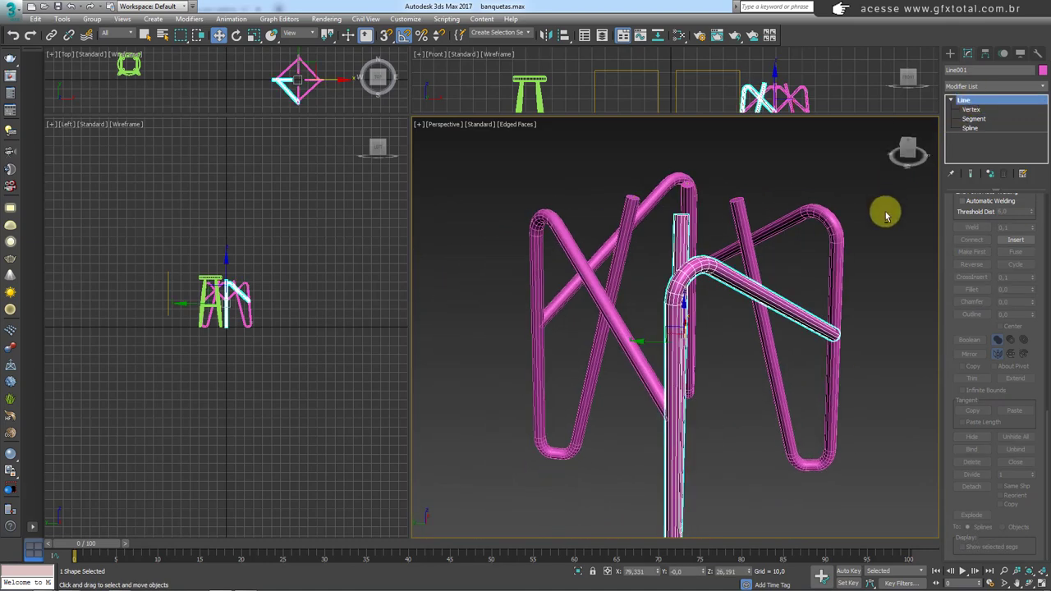
alt+middle_drag(885, 211, 871, 242)
drag(953, 217, 945, 425)
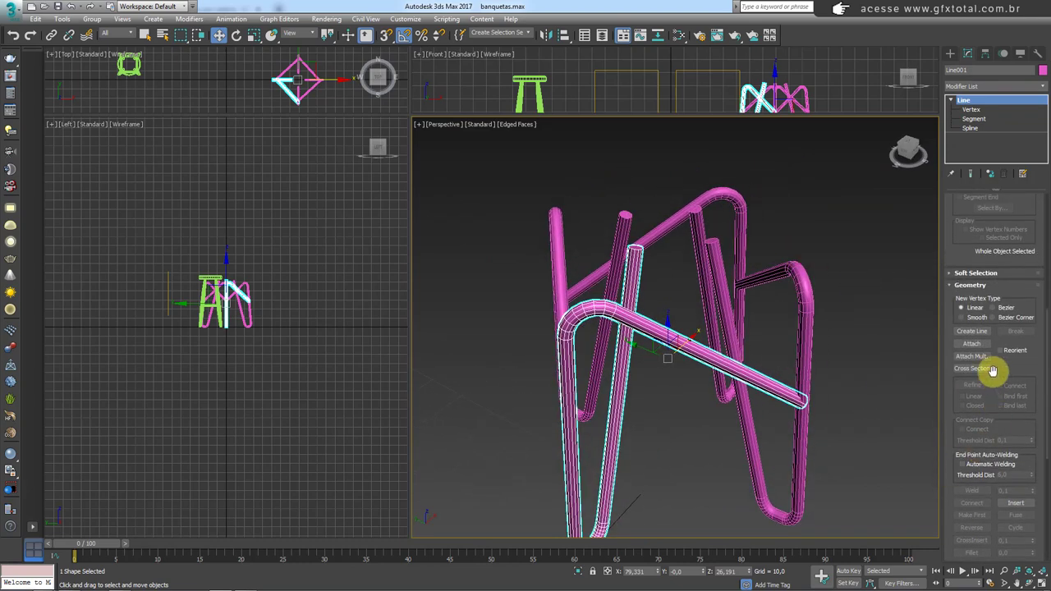
With snaps on, draw a new rod from the top vertex to the bar's midpoint.
click(974, 332)
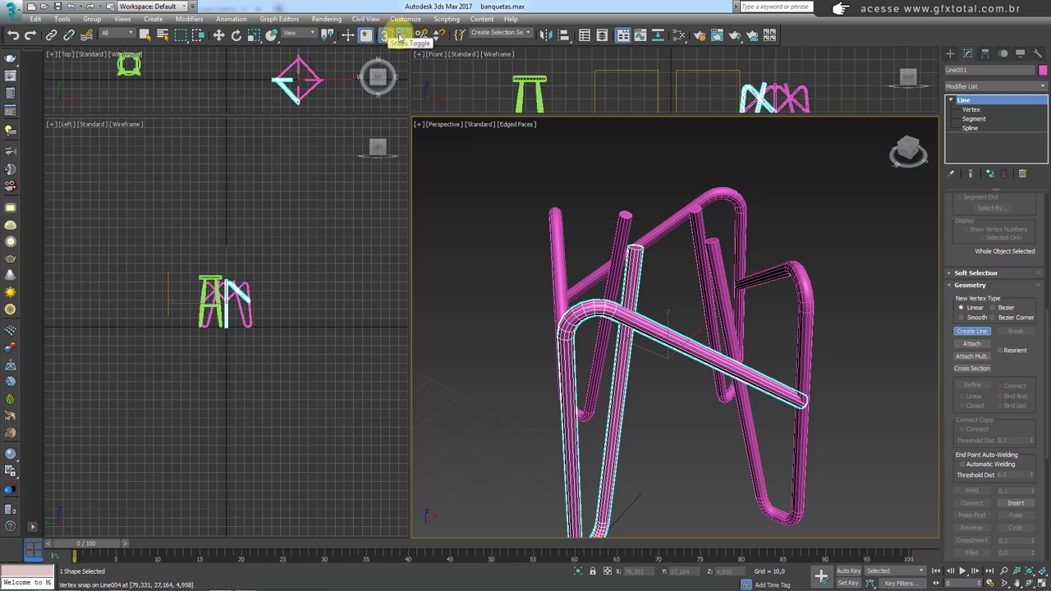
click(388, 36)
alt+middle_drag(802, 331, 793, 364)
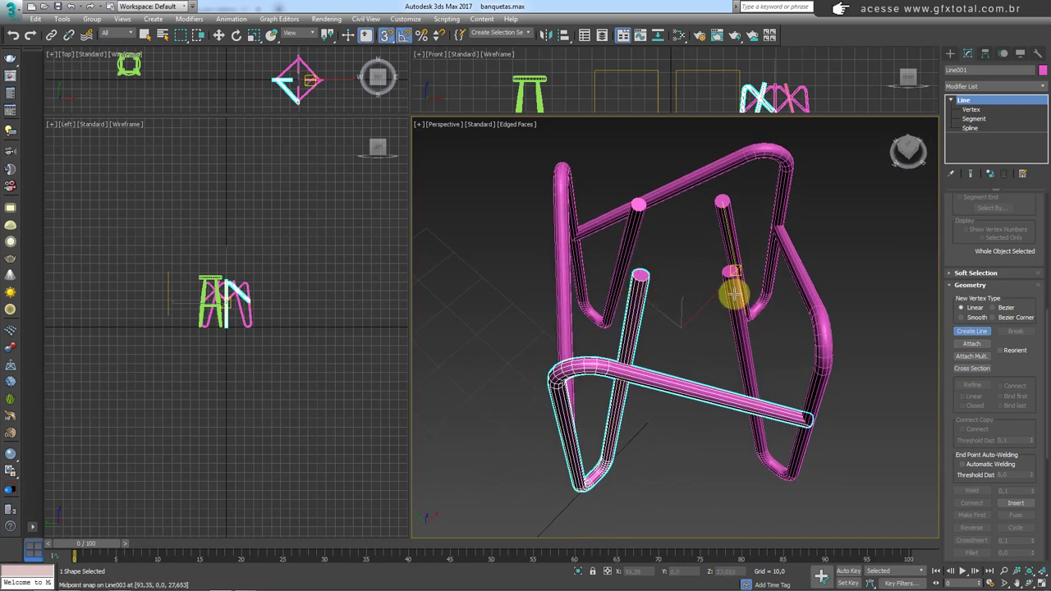
alt+middle_drag(729, 314, 741, 333)
scroll(781, 312, up, 3)
scroll(751, 298, down, 3)
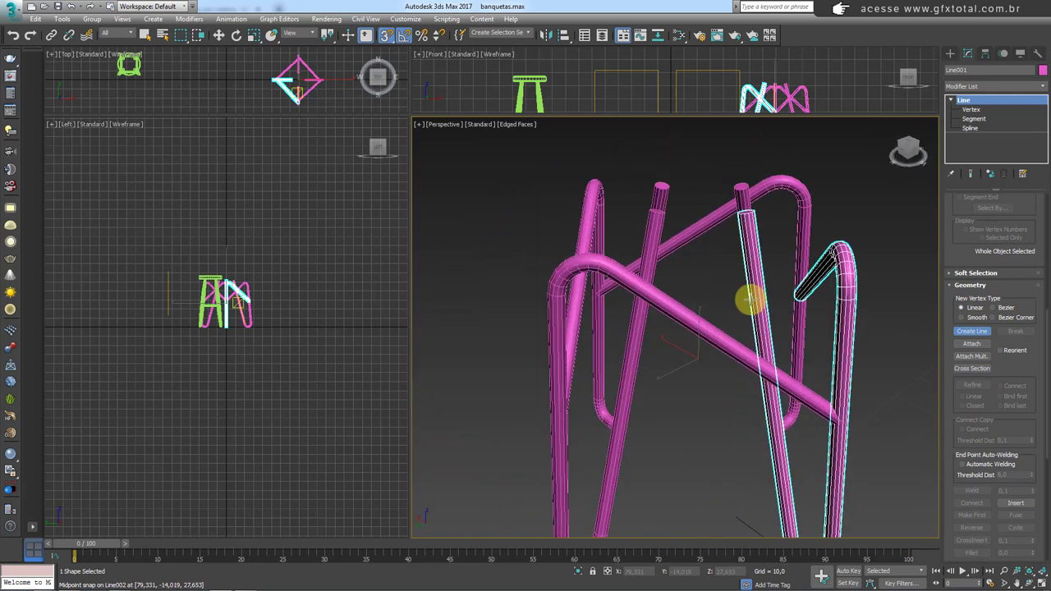
alt+middle_drag(751, 298, 747, 300)
click(749, 285)
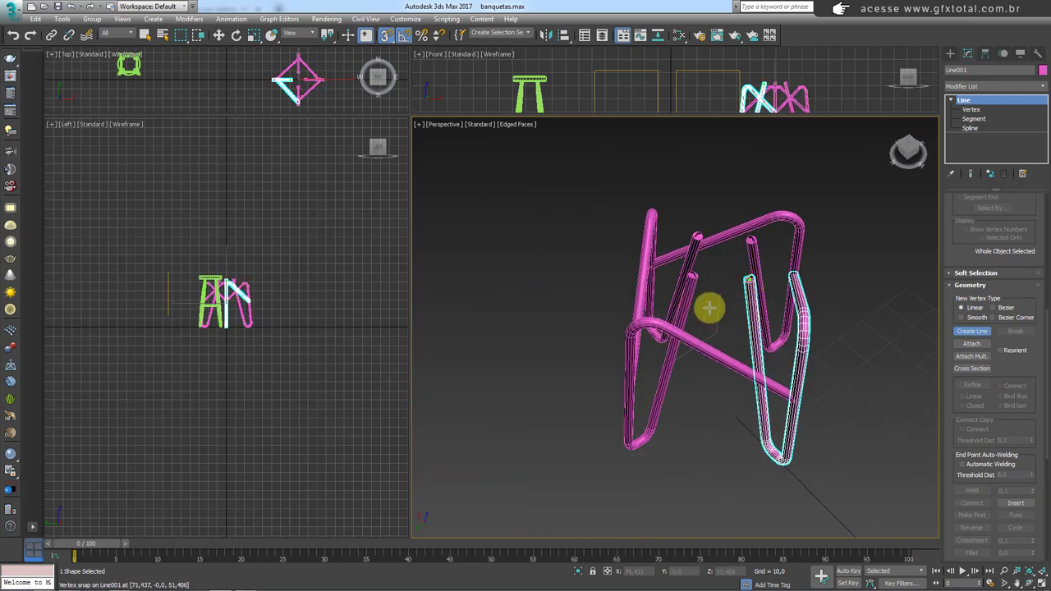
click(632, 395)
right_click(632, 395)
At Vertex level, select the two overlapping vertices at the new joint.
mouse_move(687, 312)
alt+middle_down()
mouse_move(746, 351)
mouse_move(715, 328)
alt+middle_up()
scroll(745, 351, up, 3)
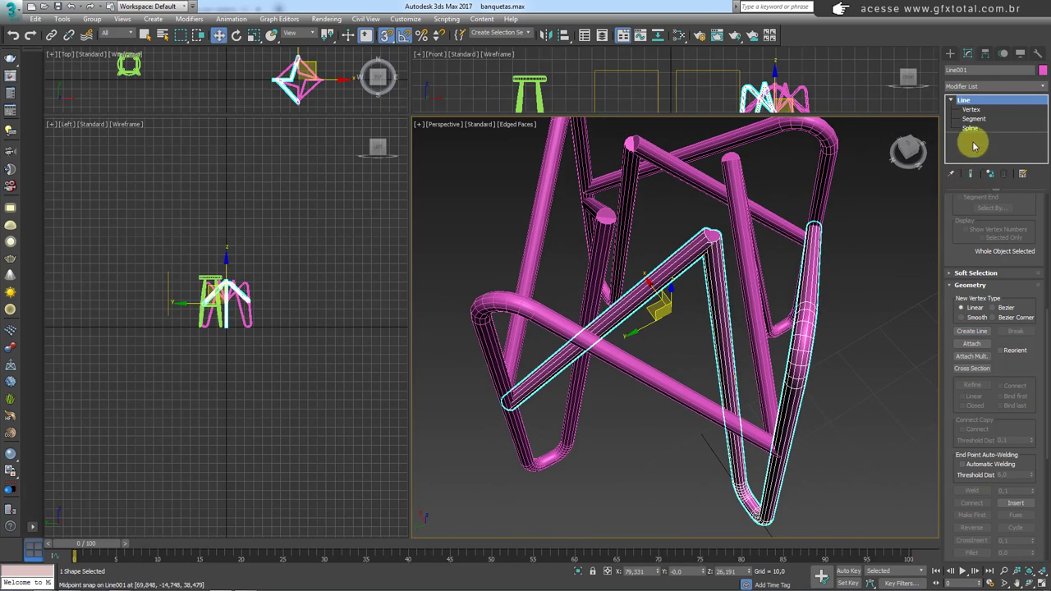
click(971, 109)
drag(754, 218, 685, 258)
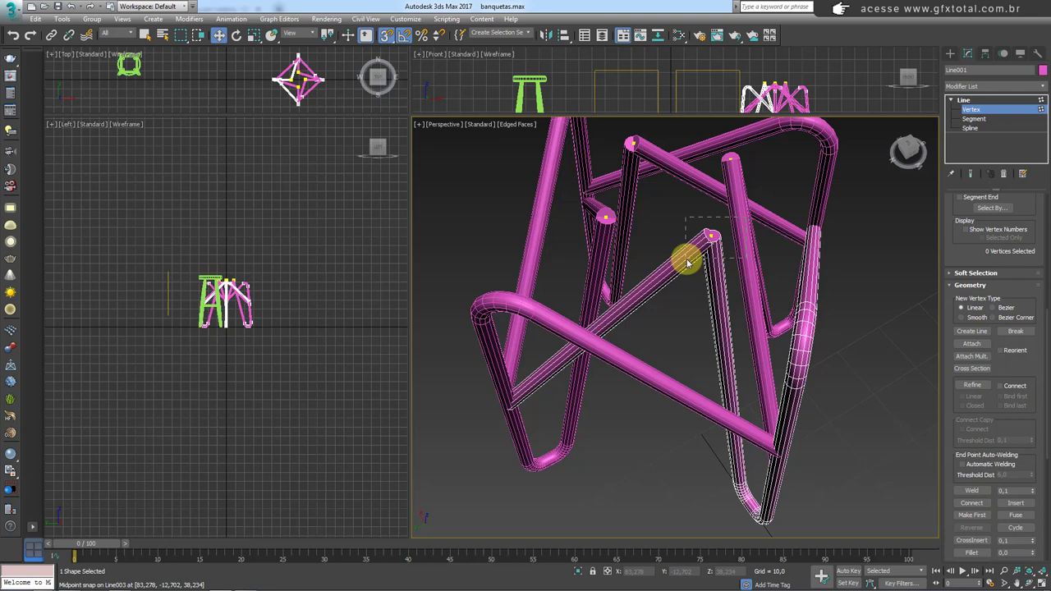
Weld the joint vertices into one, then try a fillet and cancel it.
drag(1009, 370, 980, 294)
click(971, 310)
alt+middle_drag(731, 246, 822, 295)
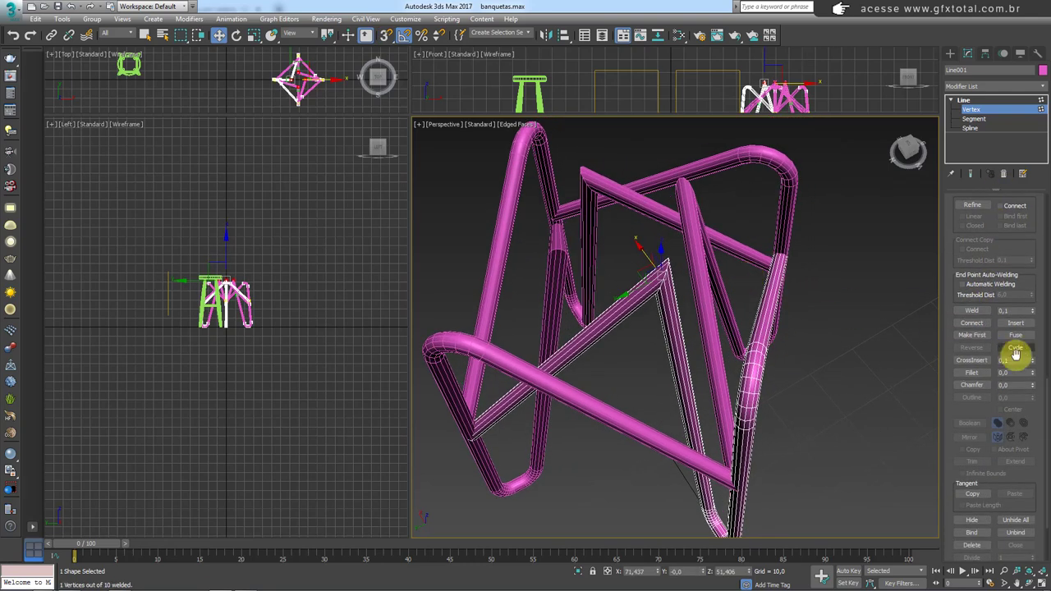
click(973, 374)
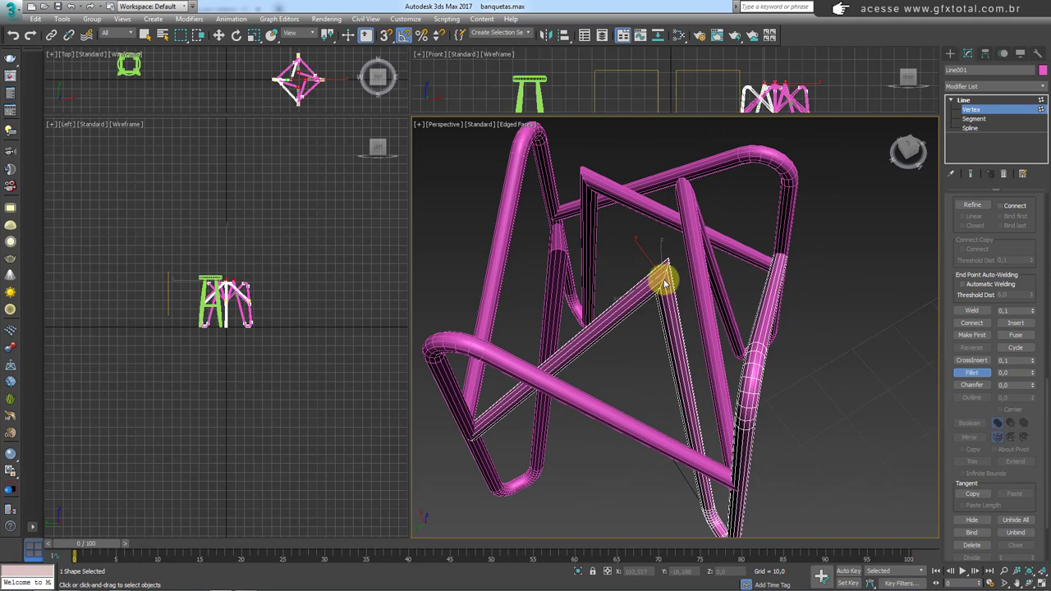
mouse_move(665, 275)
mouse_down()
mouse_move(695, 176)
mouse_move(699, 228)
mouse_move(653, 353)
mouse_up()
alt+middle_drag(694, 312, 666, 277)
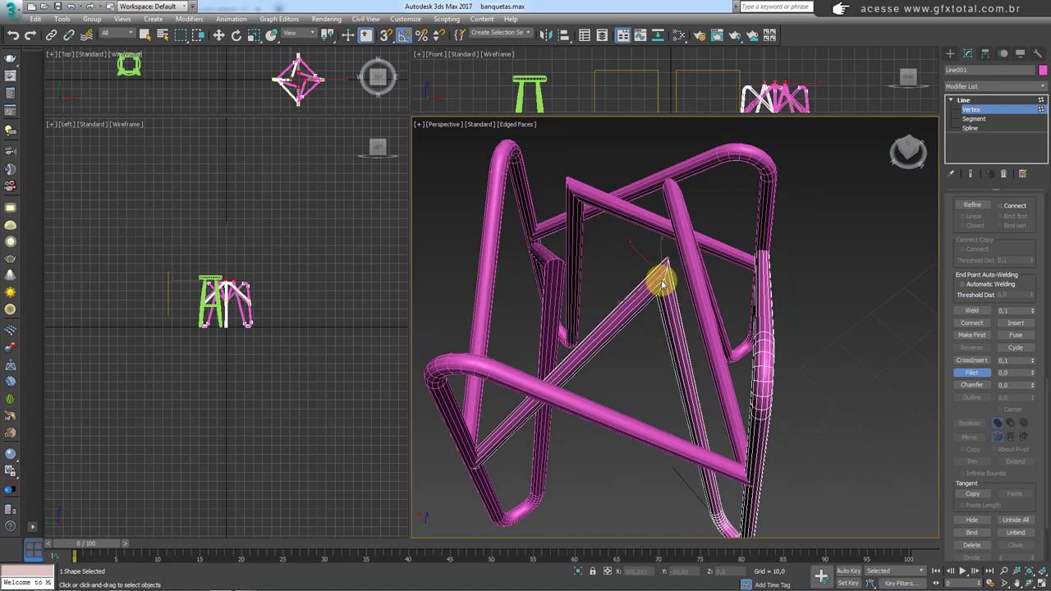
drag(663, 283, 669, 241)
right_click(669, 242)
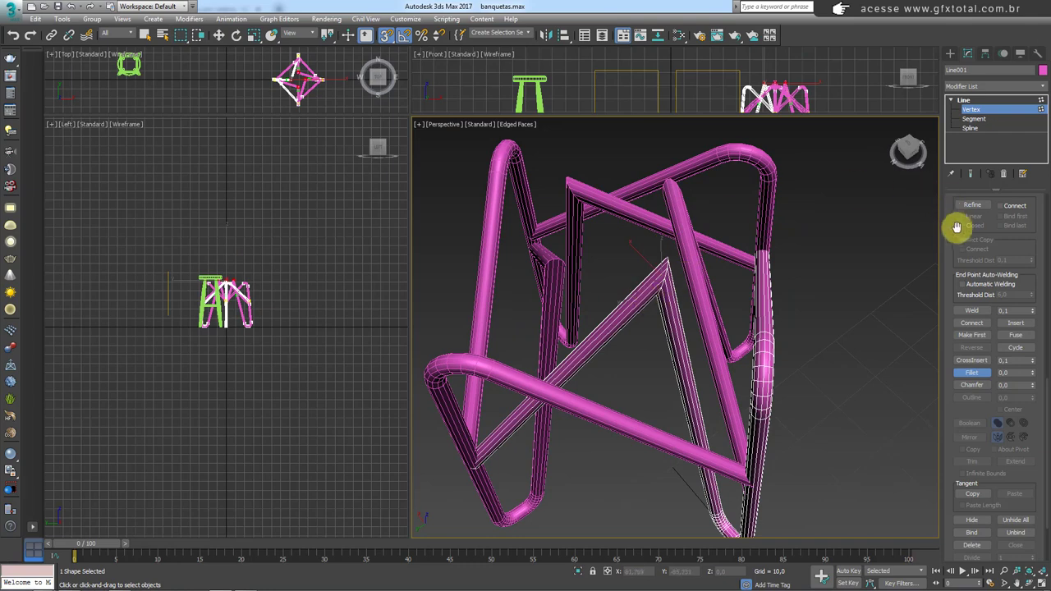
scroll(953, 277, up, 5)
drag(949, 217, 963, 459)
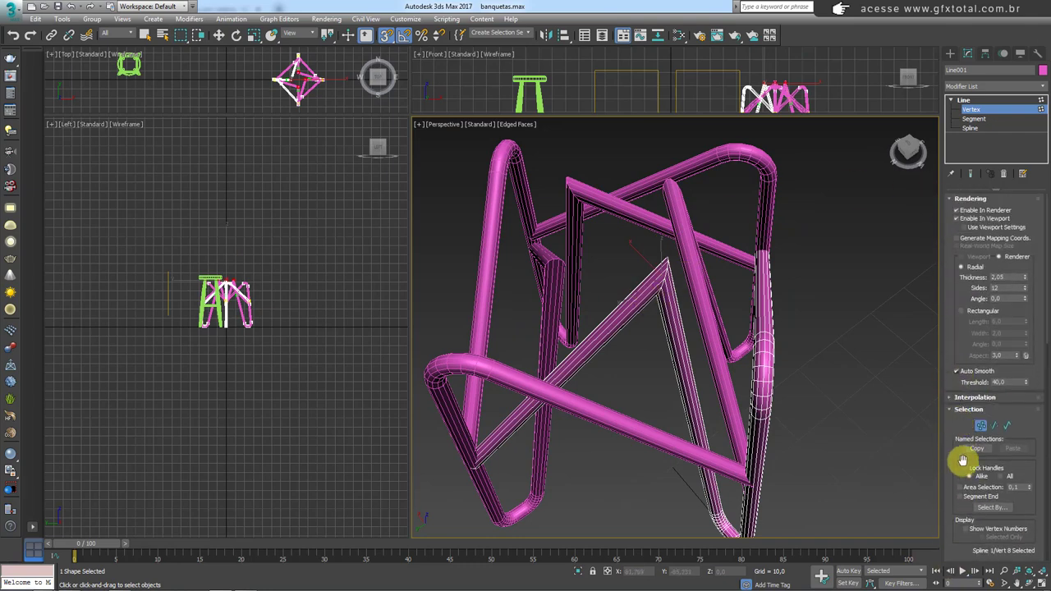
Convert the pointed tip vertex to Corner type via the quad menu.
click(958, 218)
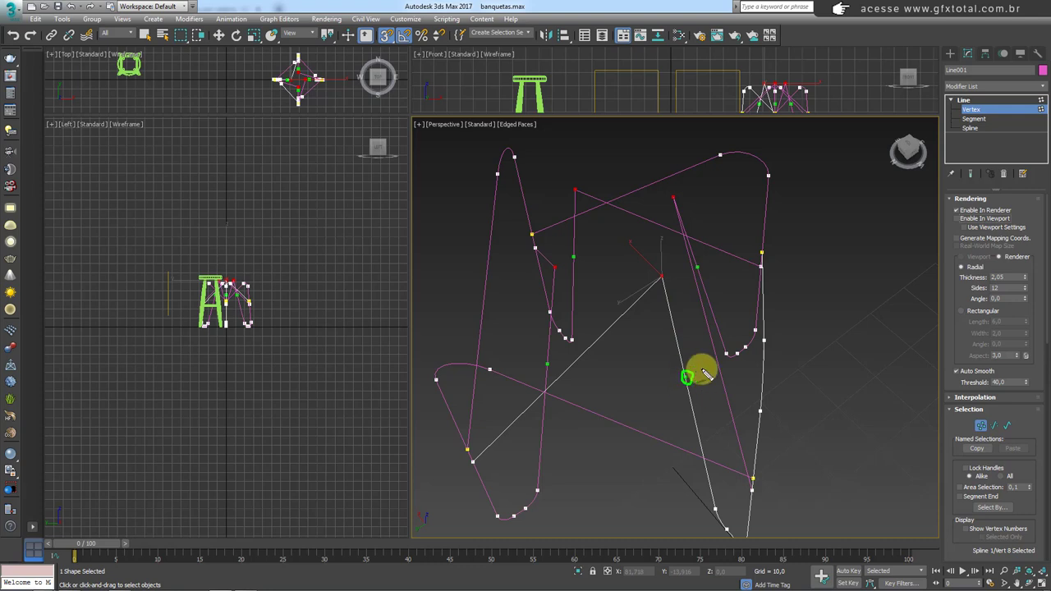
key(w)
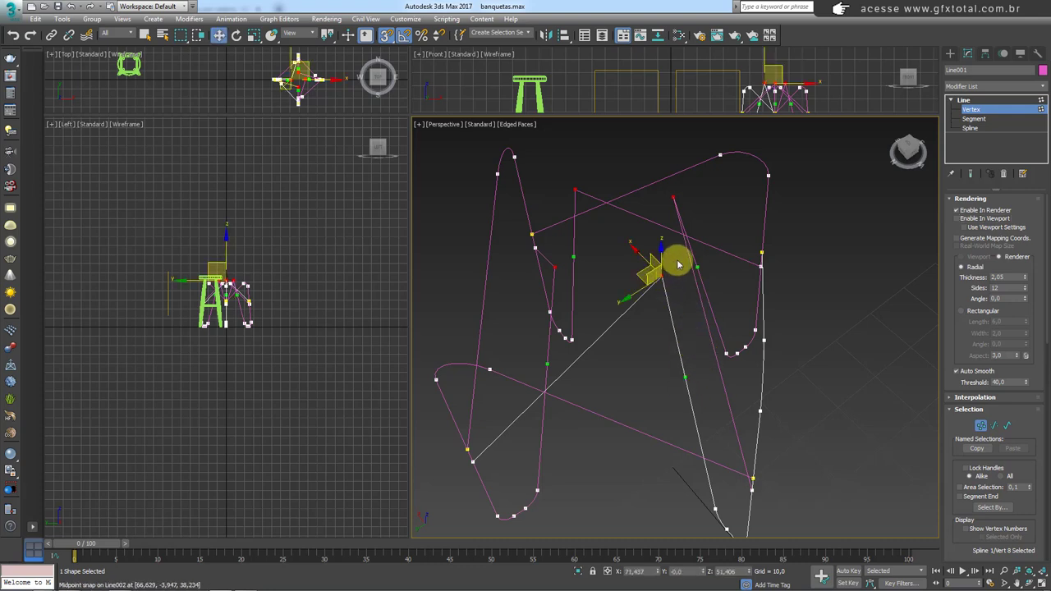
key(e)
drag(651, 255, 678, 289)
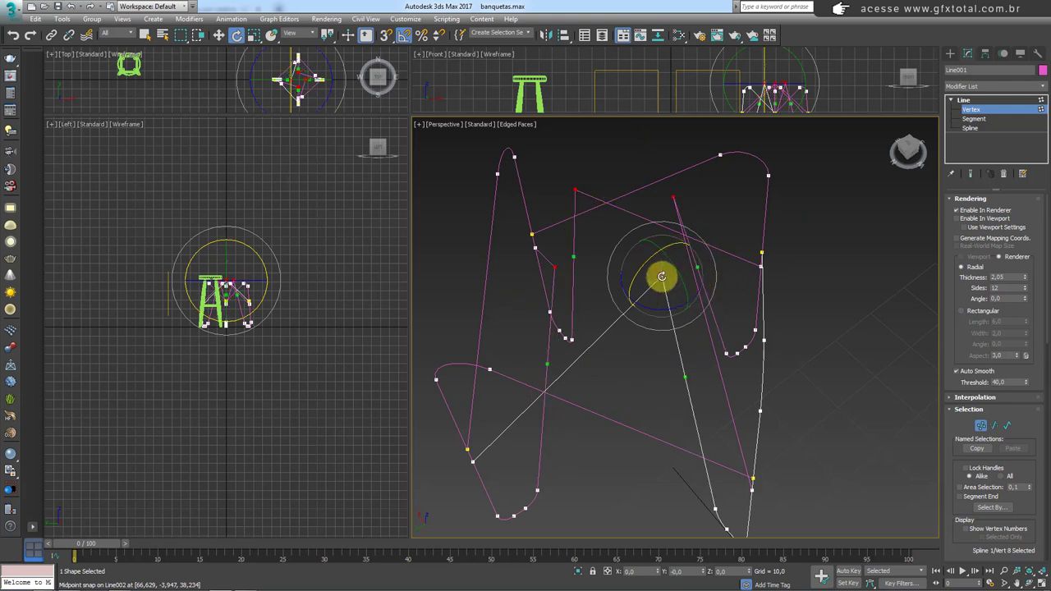
right_click(661, 277)
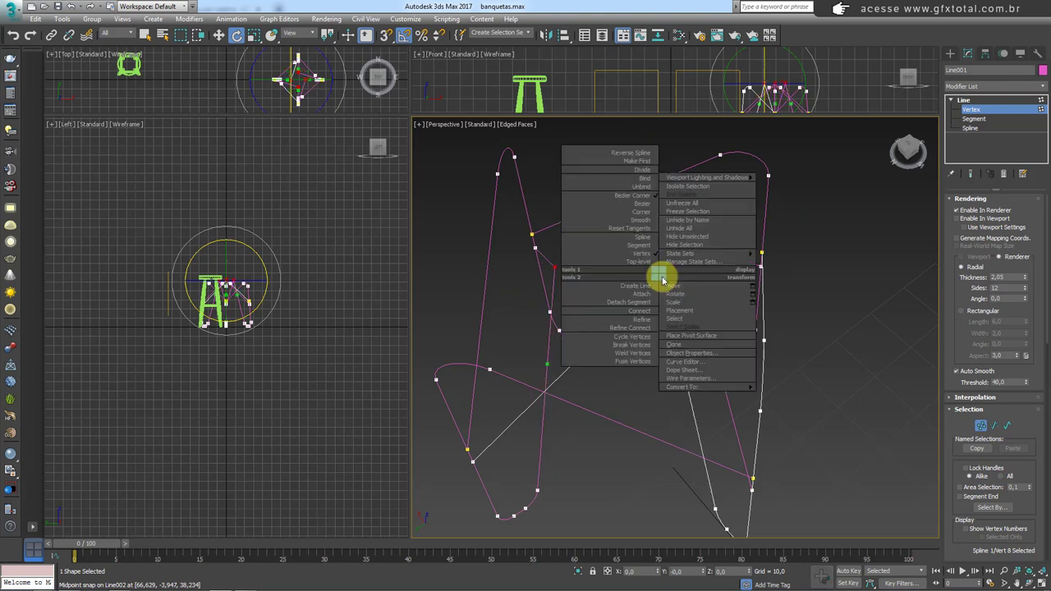
click(643, 214)
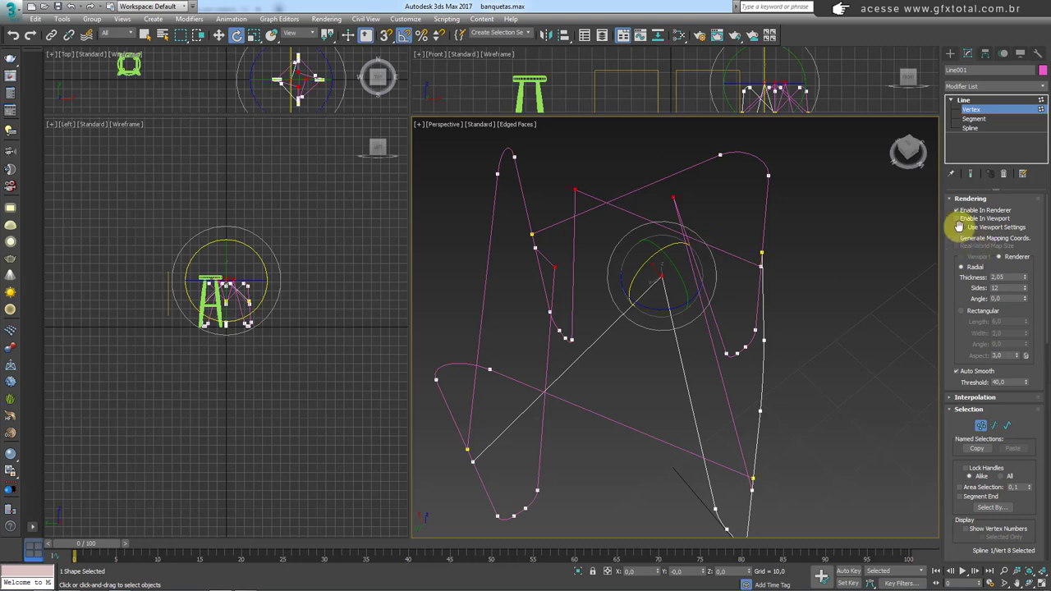
click(957, 219)
Fillet the tip vertex by about 6.2 into a smooth arc and leave Vertex level.
drag(957, 419, 950, 104)
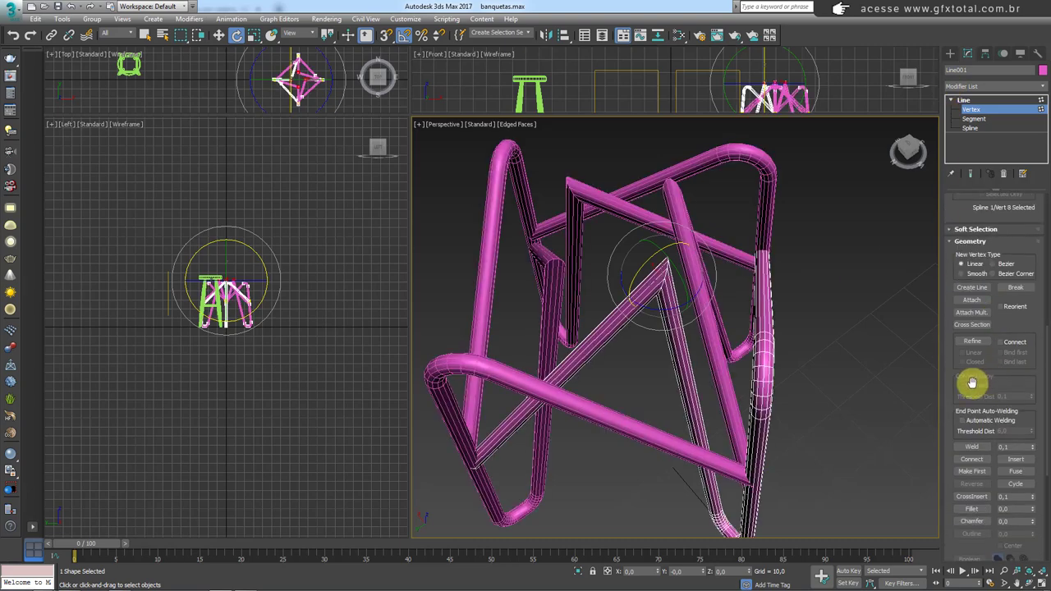
click(969, 509)
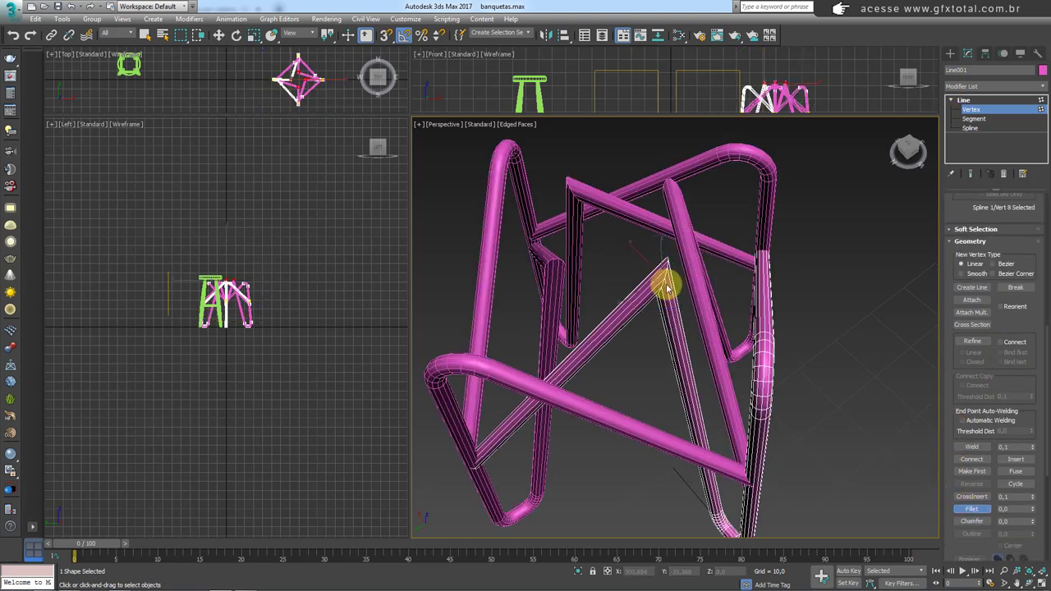
drag(665, 275, 672, 243)
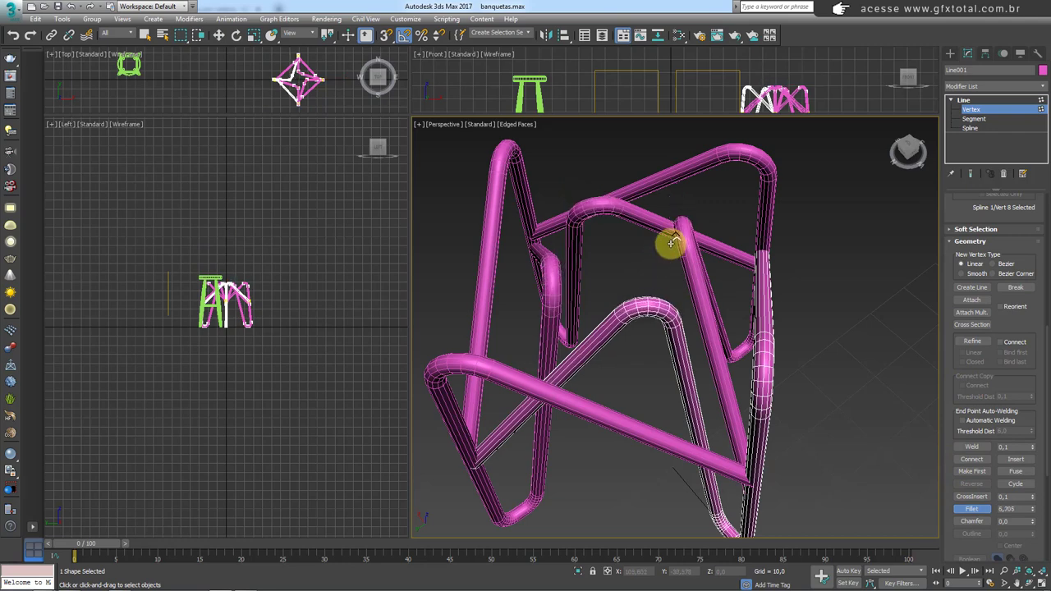
click(965, 99)
Shift-drag a copy of the green stool's round seat out beside it.
drag(881, 157, 695, 232)
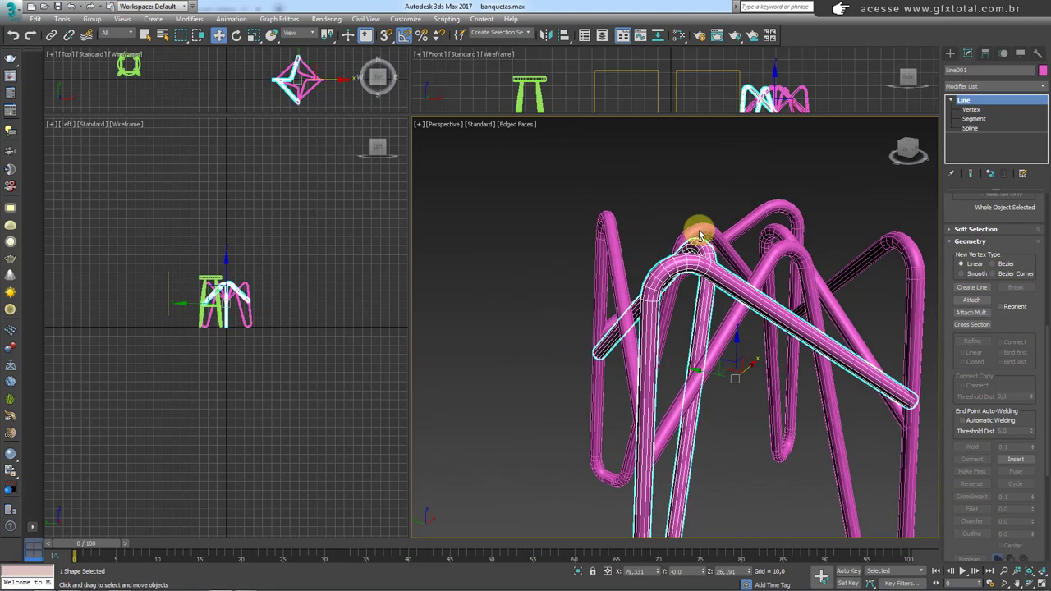
scroll(705, 216, down, 5)
alt+middle_drag(567, 263, 638, 296)
scroll(460, 312, down, 5)
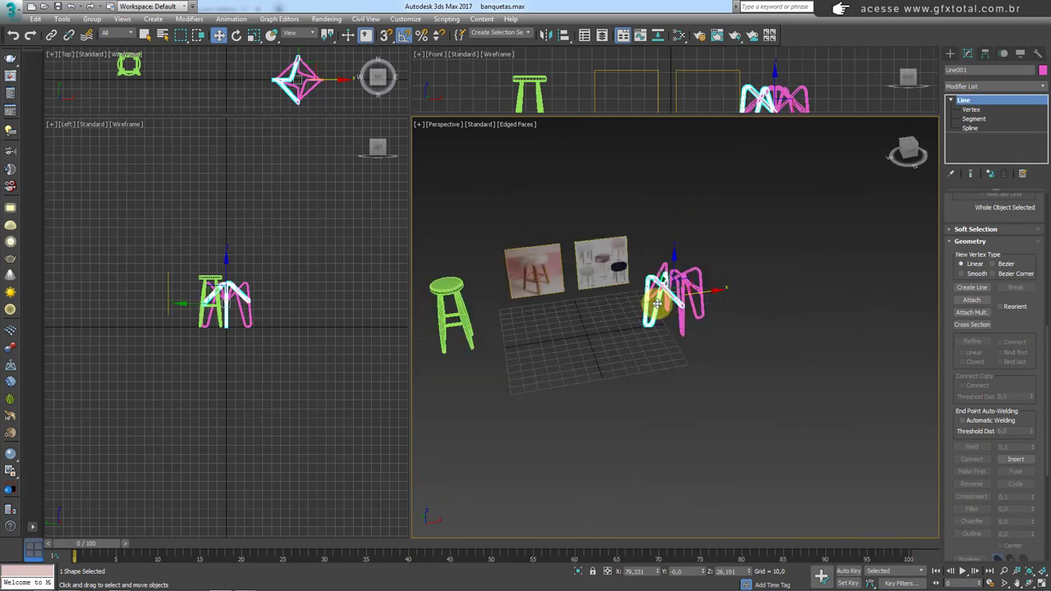
click(461, 314)
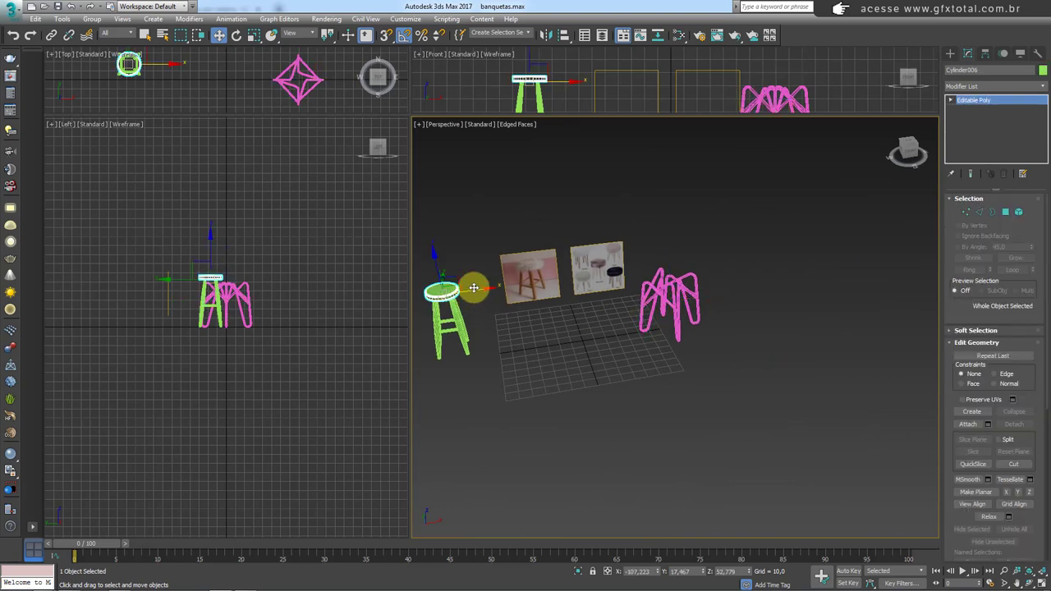
shift+drag(473, 287, 568, 276)
click(526, 345)
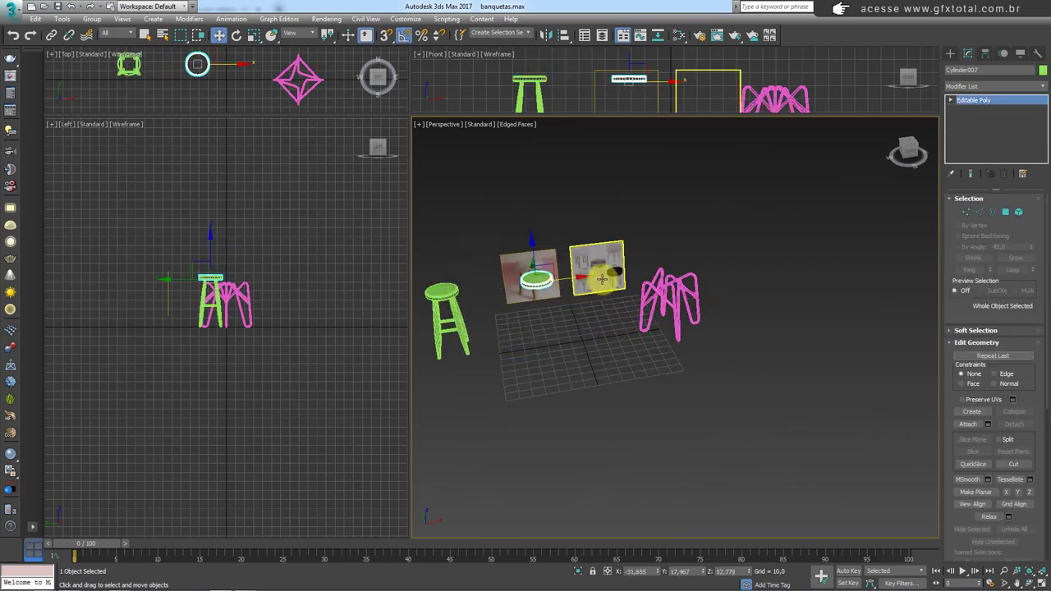
scroll(602, 279, up, 5)
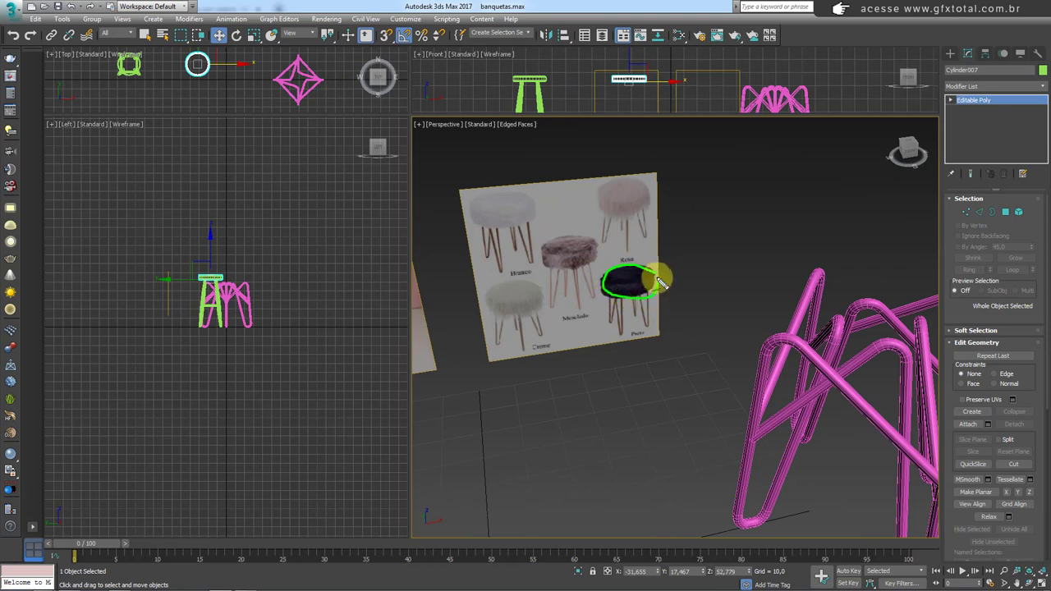
scroll(661, 282, down, 5)
Align the seat copy to the pink stool and lift it above the frame.
key(alt+a)
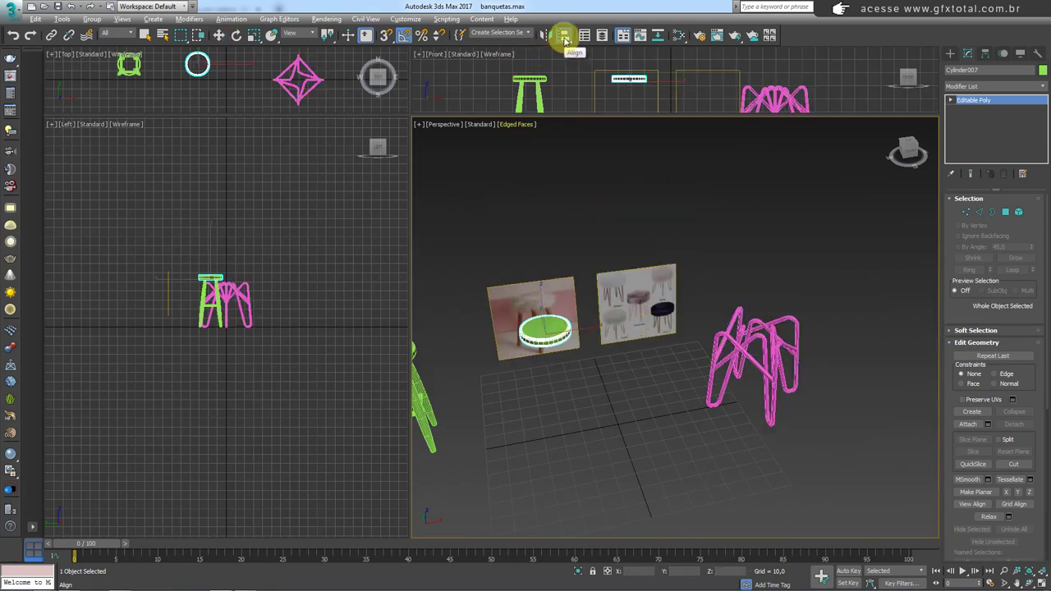
click(754, 338)
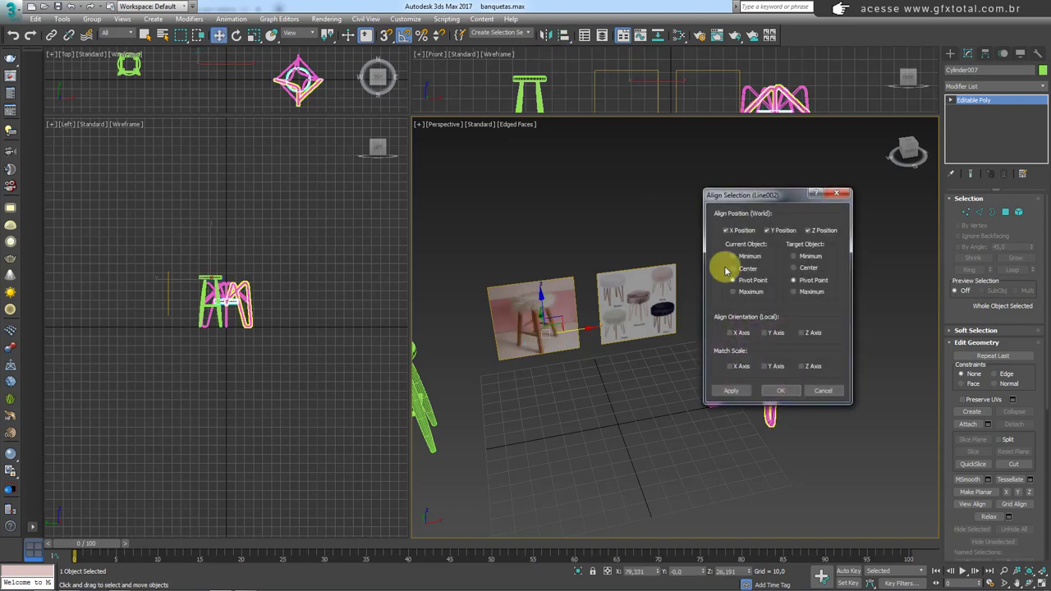
click(784, 391)
alt+middle_drag(797, 408, 763, 312)
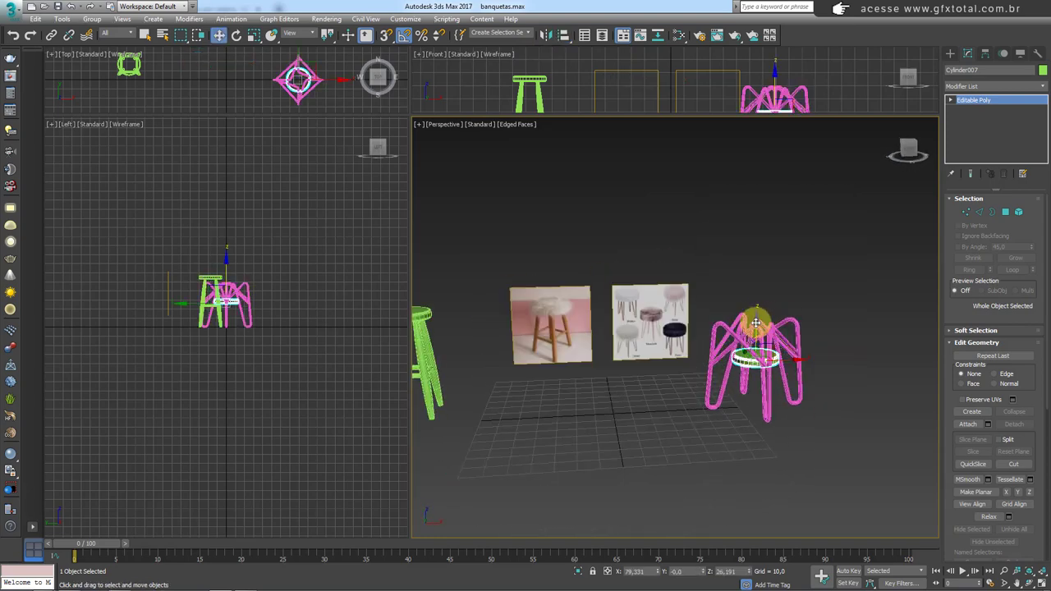
drag(756, 312, 754, 260)
Scale the seat copy in Element mode and lower it onto the pink frame.
click(1019, 212)
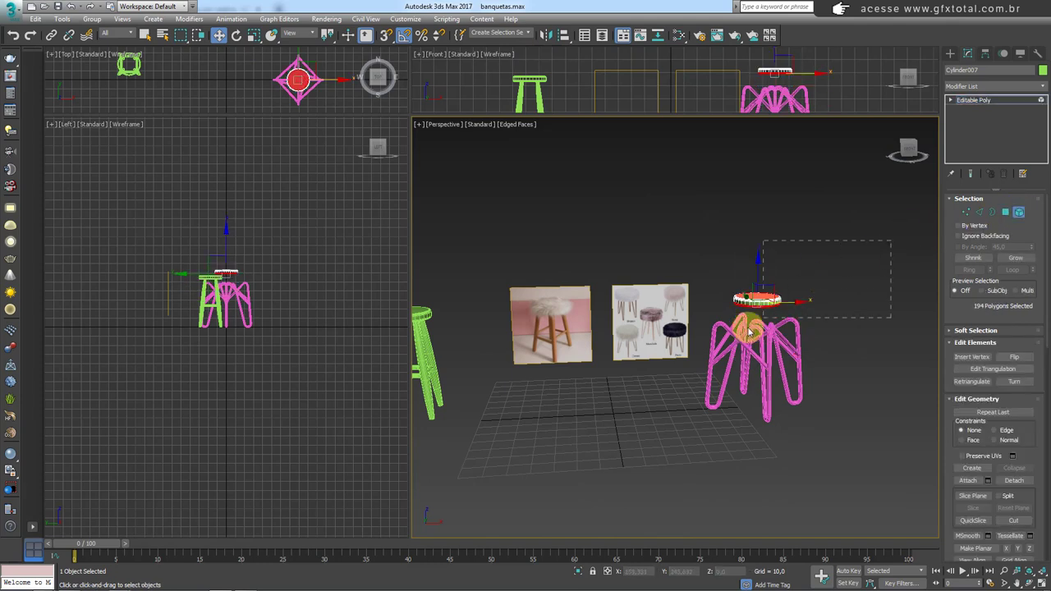
drag(891, 236, 704, 303)
key(r)
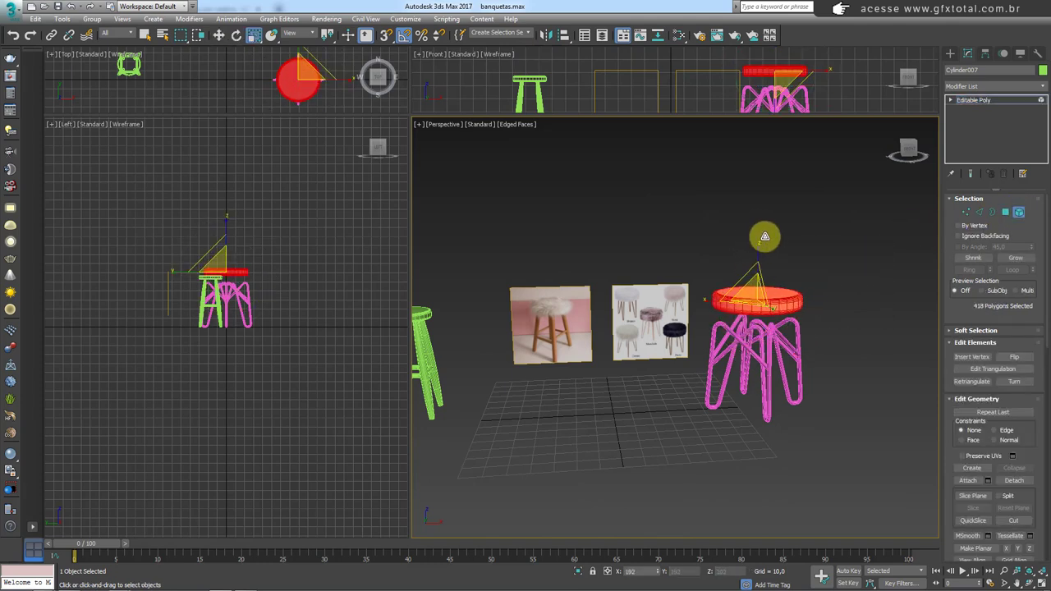
click(973, 99)
key(w)
drag(763, 272, 756, 302)
scroll(758, 302, up, 3)
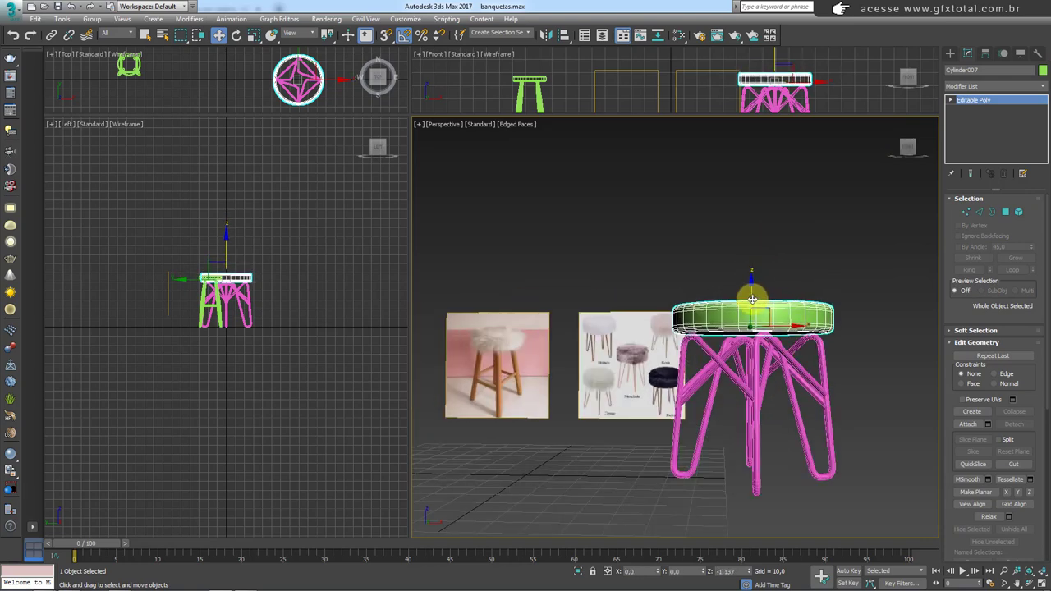
alt+middle_drag(755, 301, 769, 303)
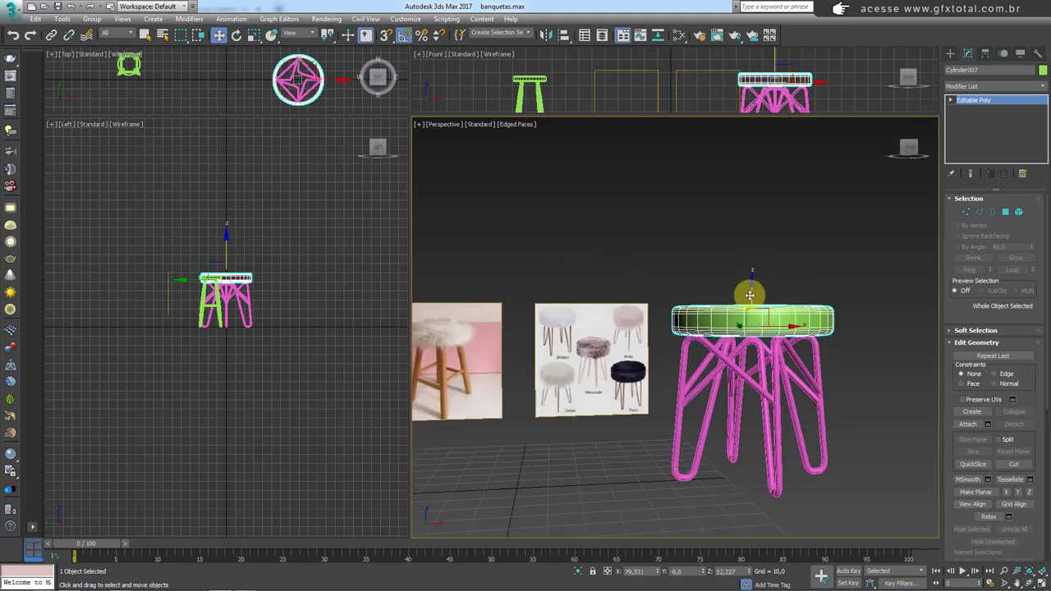
drag(750, 295, 748, 292)
Reselect the seat element and nudge it up slightly so it rests on the frame.
click(1019, 212)
click(758, 321)
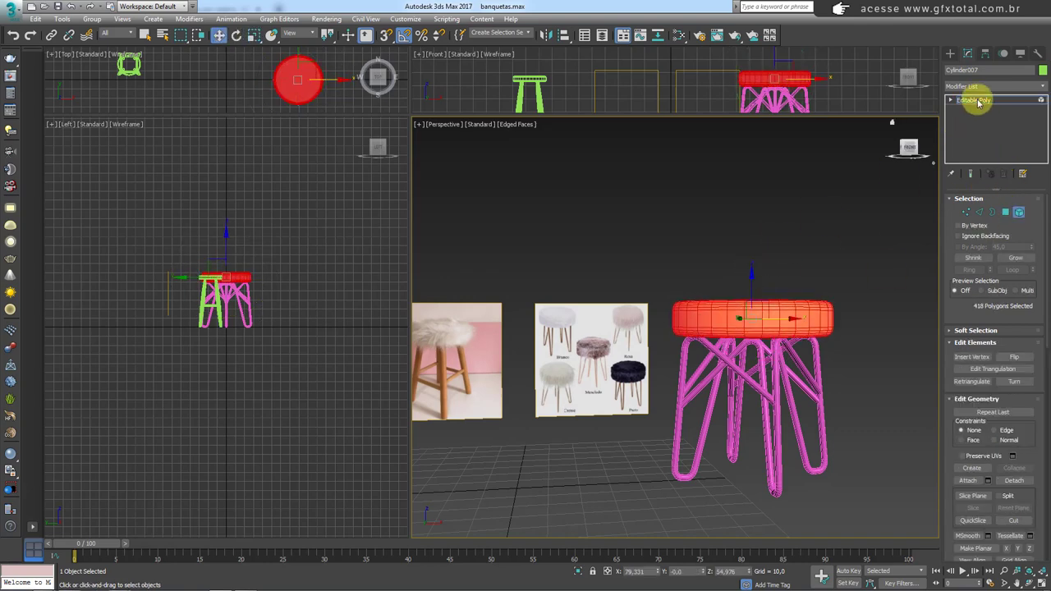
click(974, 99)
drag(752, 290, 751, 286)
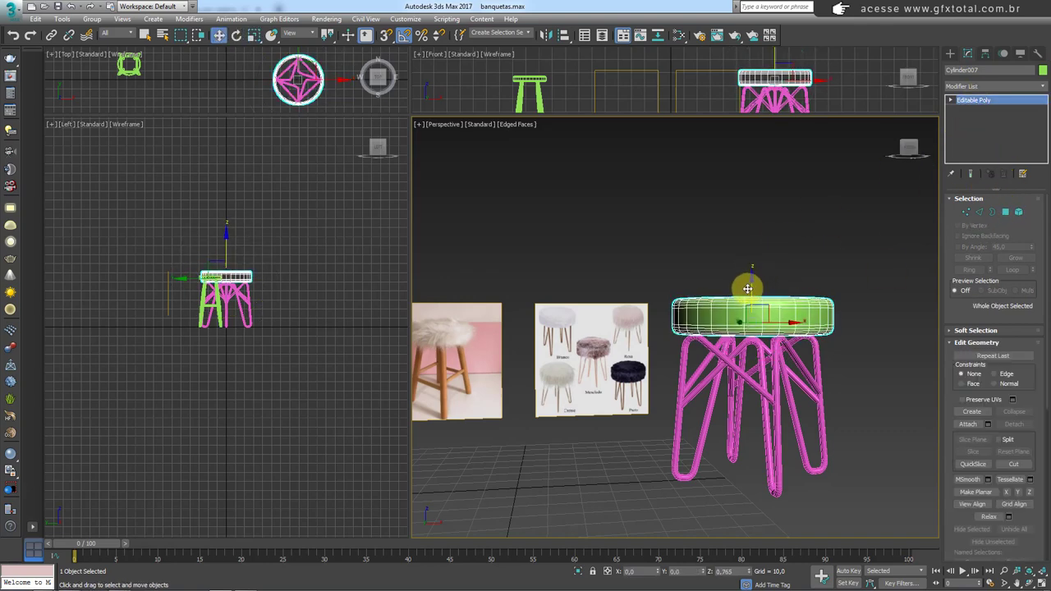
scroll(723, 329, down, 5)
alt+middle_drag(699, 335, 724, 374)
Select all parts of the new metal stool, shrink it and shift it into place.
drag(780, 398, 708, 252)
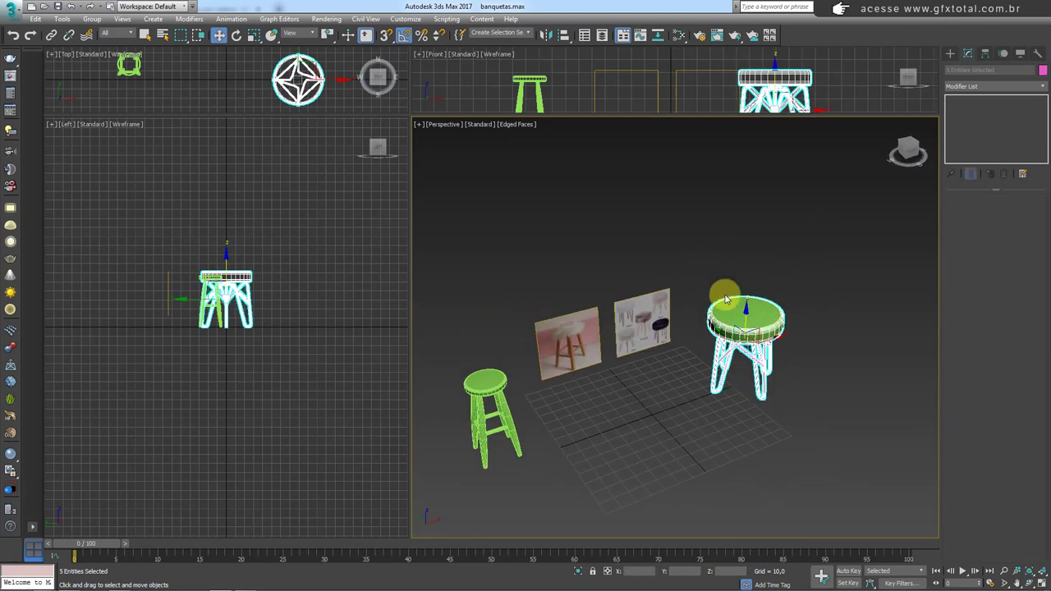
key(r)
drag(742, 349, 743, 378)
key(w)
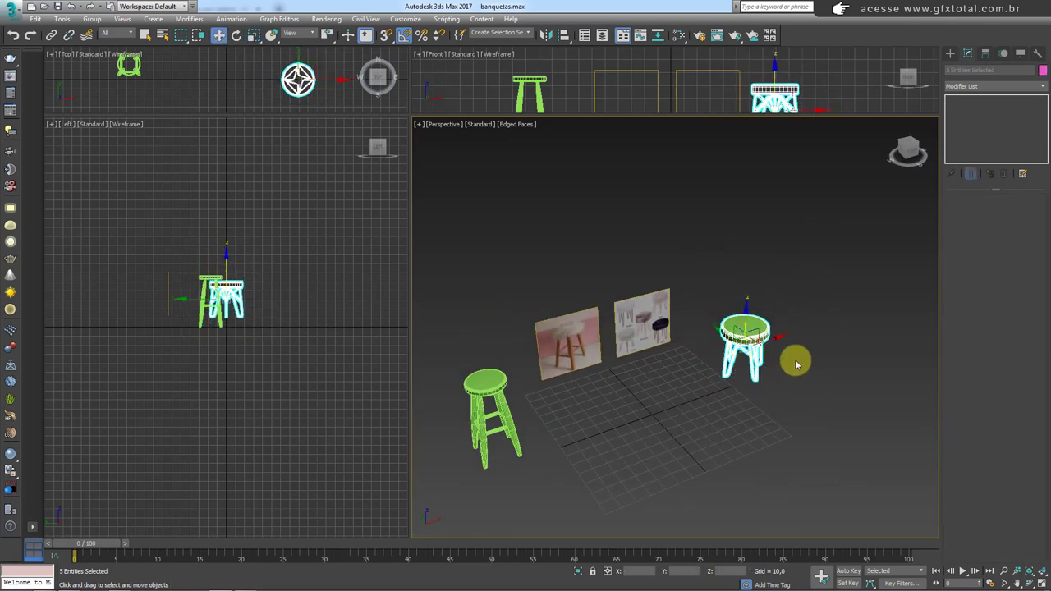
alt+middle_drag(797, 364, 768, 339)
alt+middle_drag(713, 365, 693, 320)
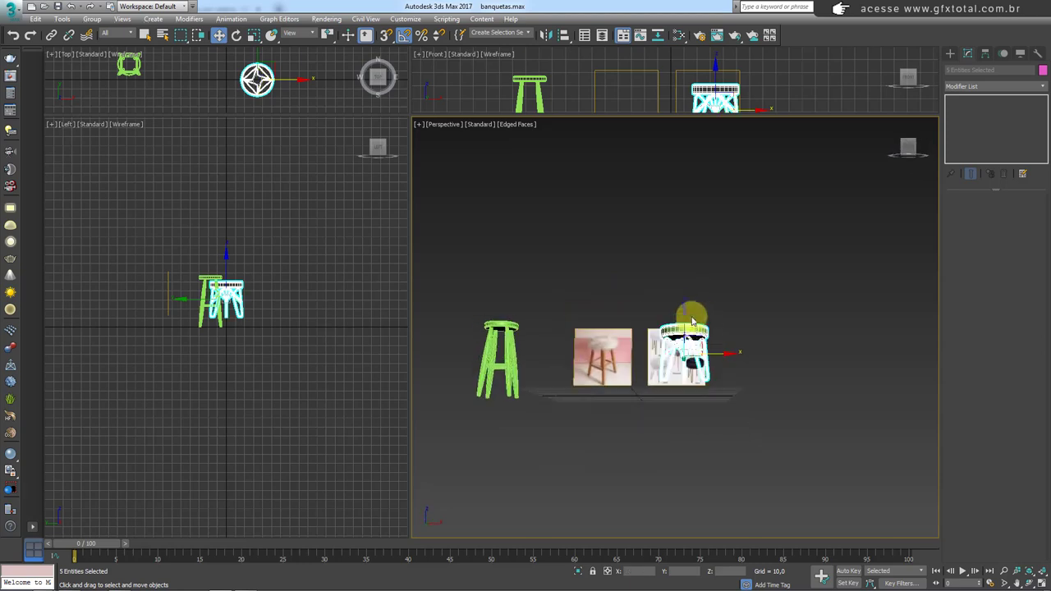
drag(701, 337, 704, 353)
mouse_move(639, 357)
alt+middle_down()
mouse_move(622, 422)
mouse_move(647, 459)
mouse_move(622, 465)
alt+middle_up()
Move the left stool to the right so both stools stand side by side.
click(639, 383)
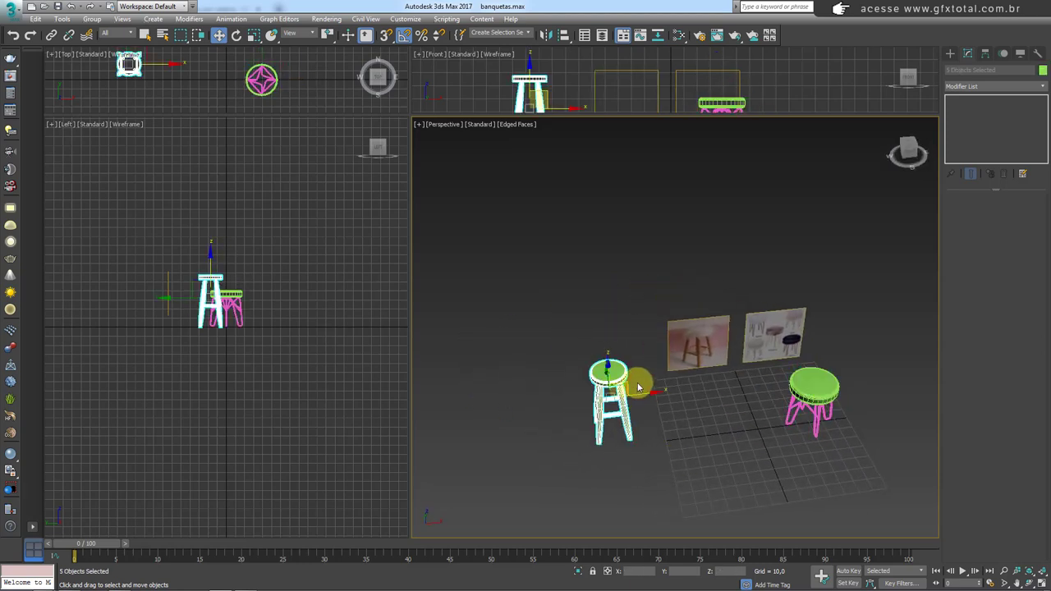
alt+middle_drag(639, 386, 639, 393)
drag(627, 382, 720, 399)
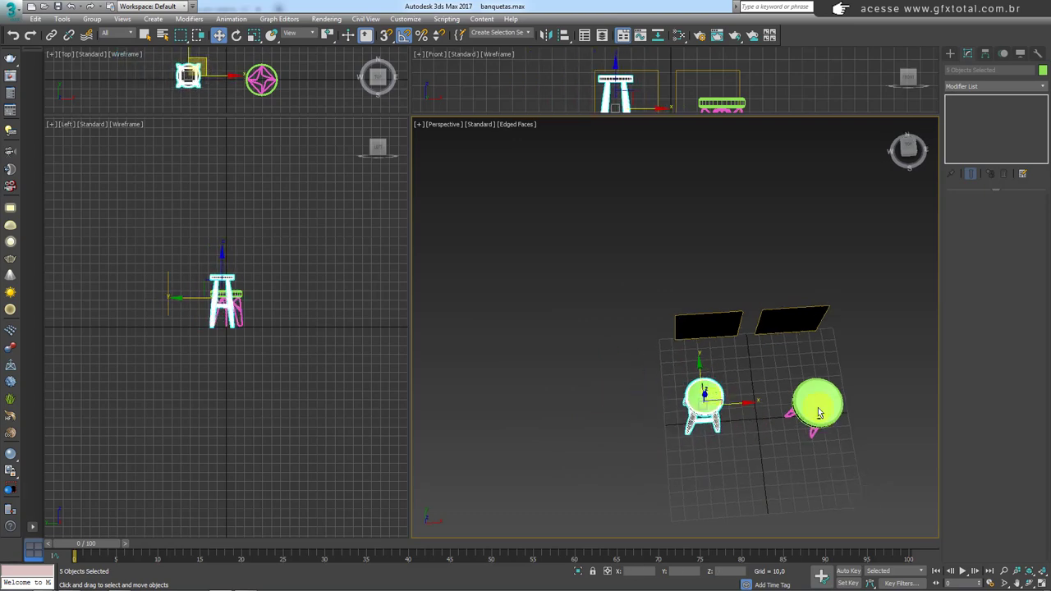
mouse_move(720, 399)
alt+middle_down()
mouse_move(765, 339)
mouse_move(739, 367)
mouse_move(782, 386)
alt+middle_up()
scroll(766, 339, up, 3)
scroll(765, 340, down, 5)
scroll(739, 367, up, 4)
Lower the metal stool's Line001 rendering Thickness to 1,476, then select the wooden stool's leg.
click(739, 368)
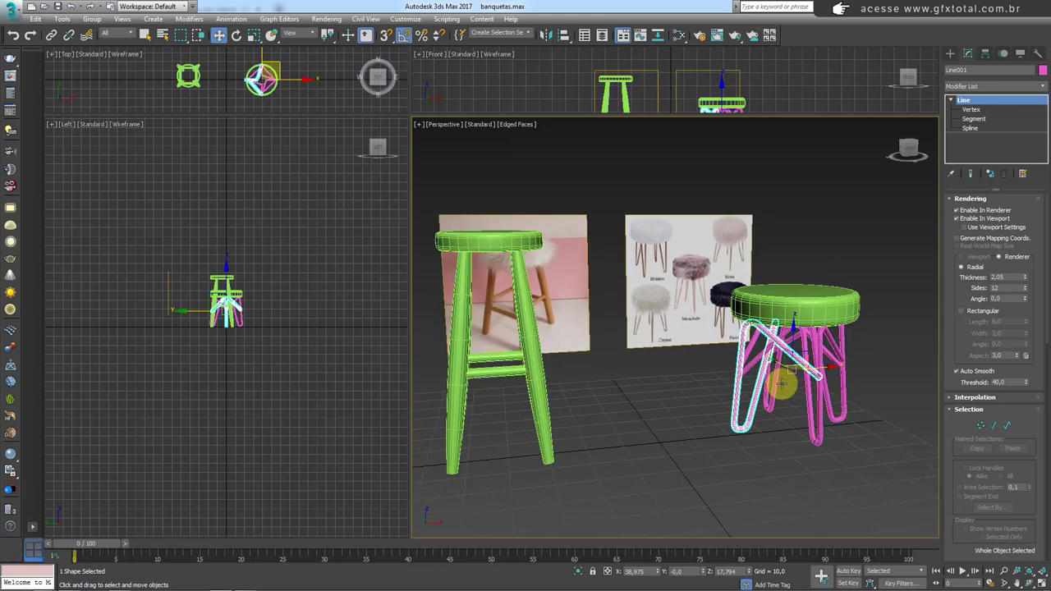
mouse_move(782, 384)
alt+middle_down()
mouse_move(828, 403)
mouse_move(760, 405)
mouse_move(774, 403)
mouse_move(775, 356)
alt+middle_up()
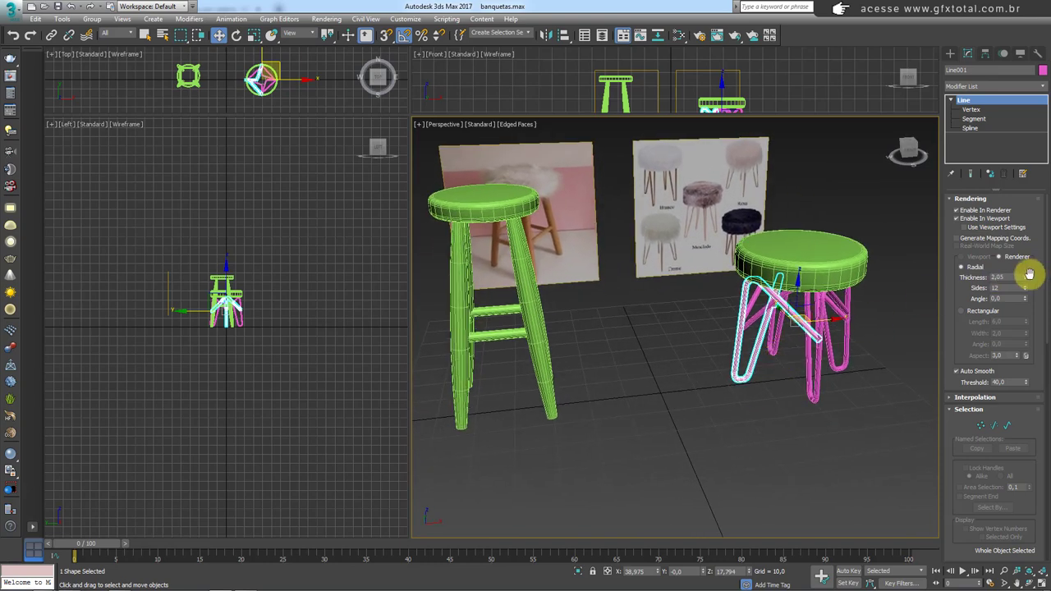
drag(1024, 282, 1024, 290)
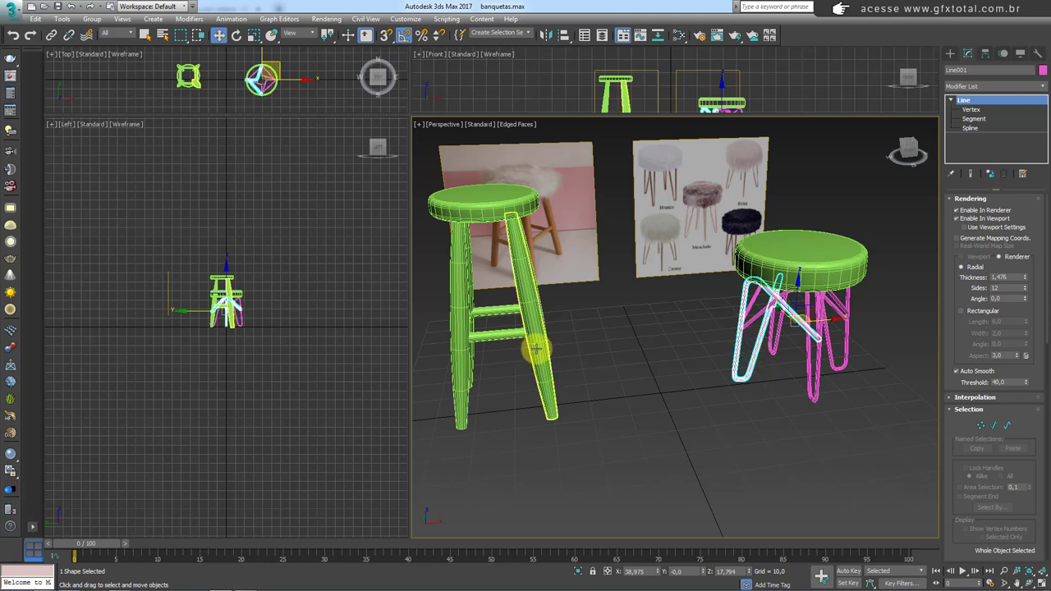
scroll(537, 366, up, 3)
middle_drag(537, 366, 667, 368)
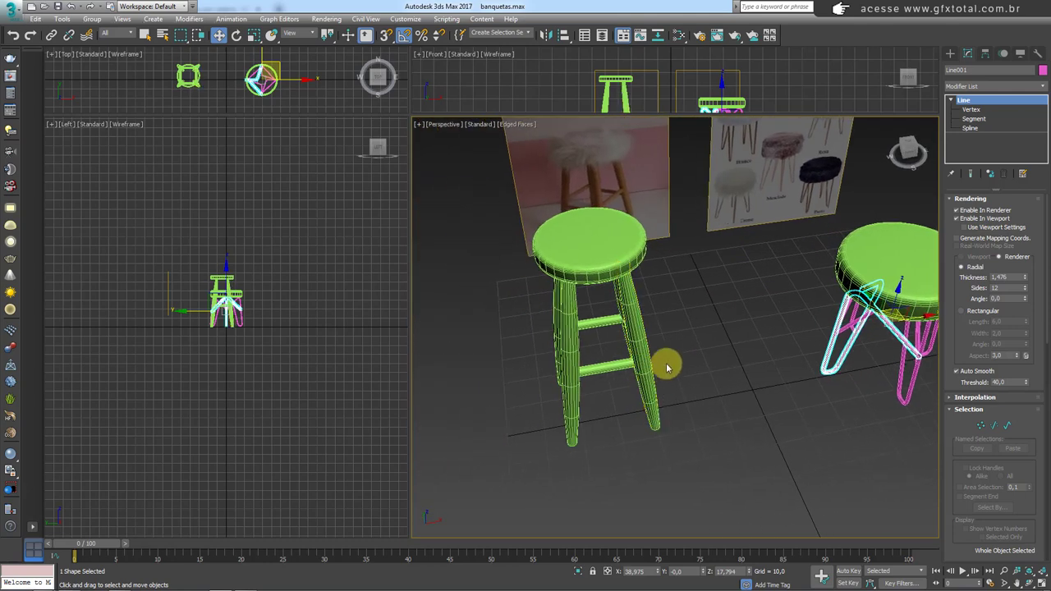
click(571, 347)
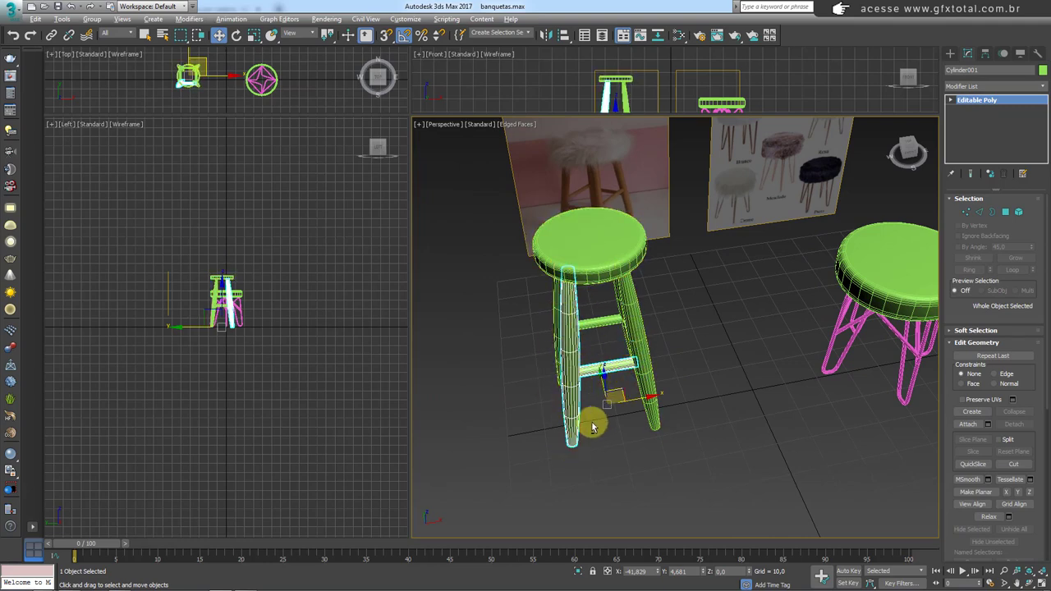
alt+middle_drag(594, 422, 730, 72)
In the Slate Material Editor, add a Checker map and a Standard material, wiring Checker to Diffuse.
click(681, 35)
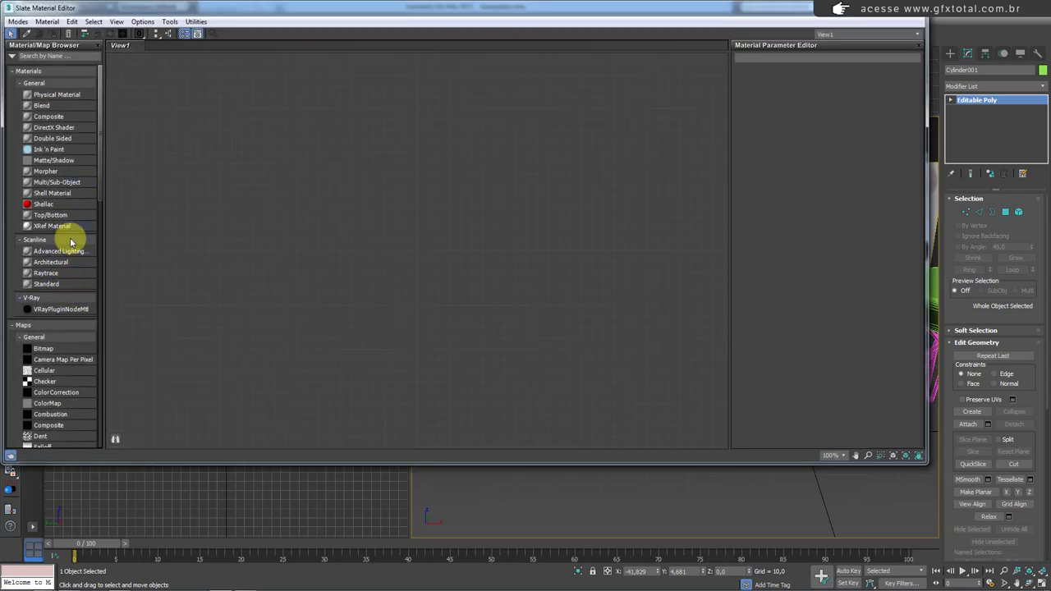
drag(43, 386, 279, 258)
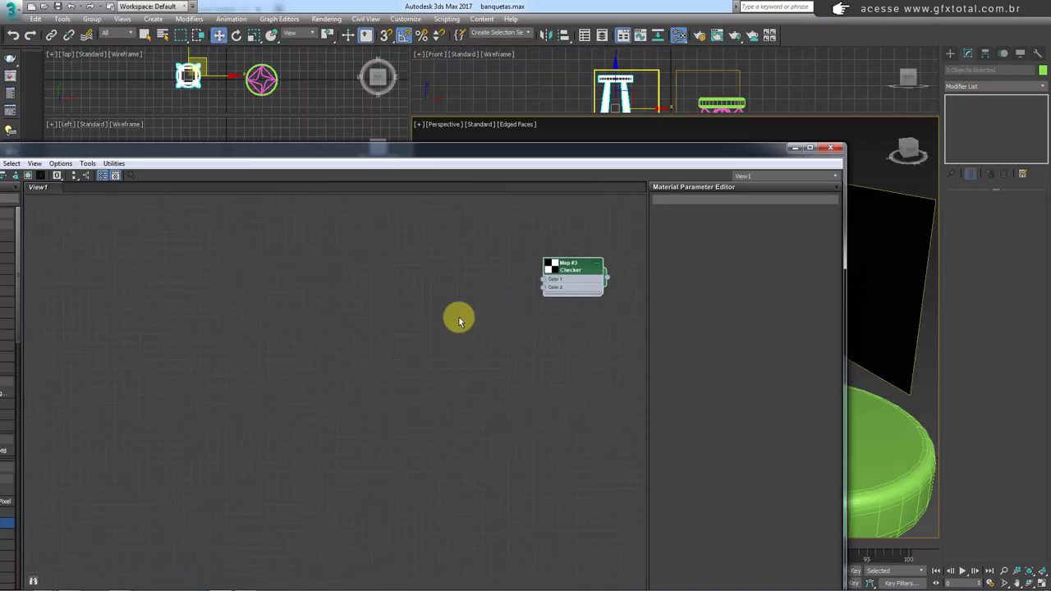
drag(390, 151, 698, 100)
drag(868, 225, 485, 300)
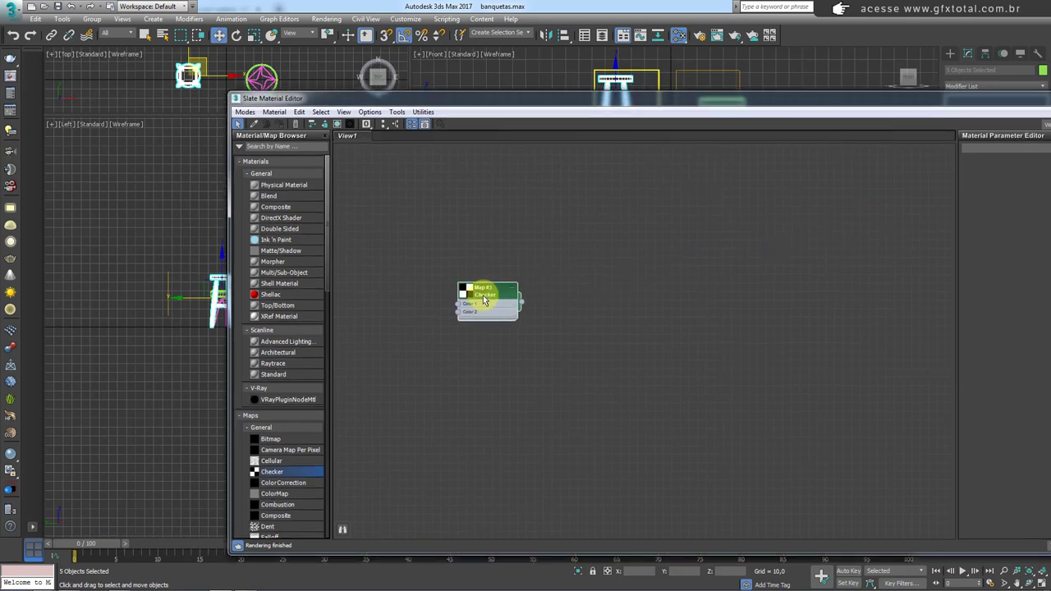
click(273, 375)
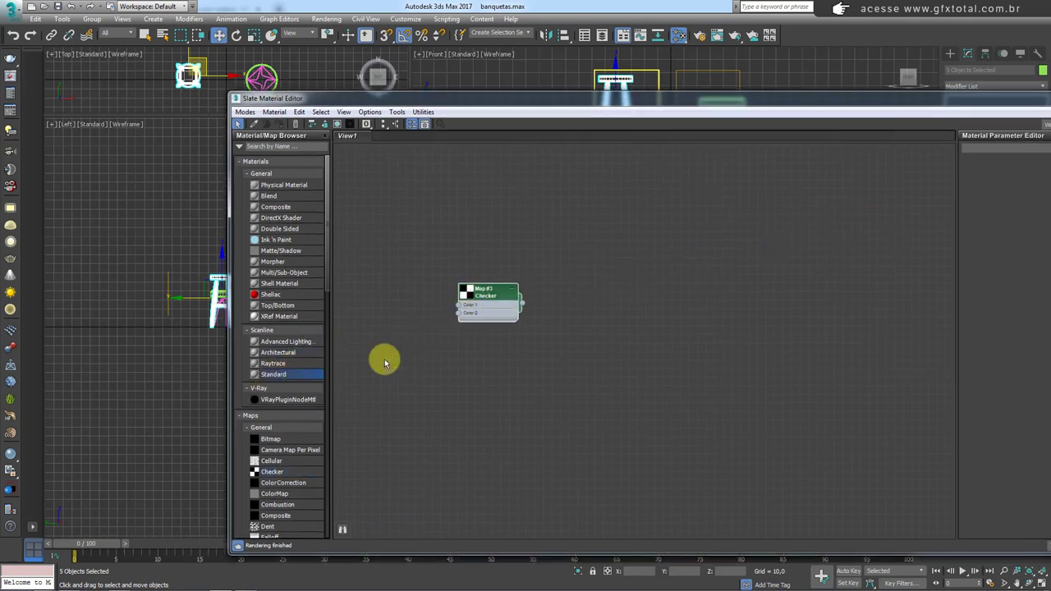
click(600, 290)
drag(528, 302, 590, 278)
Assign Material #27 to the selected wooden stool and close the editor.
right_click(591, 276)
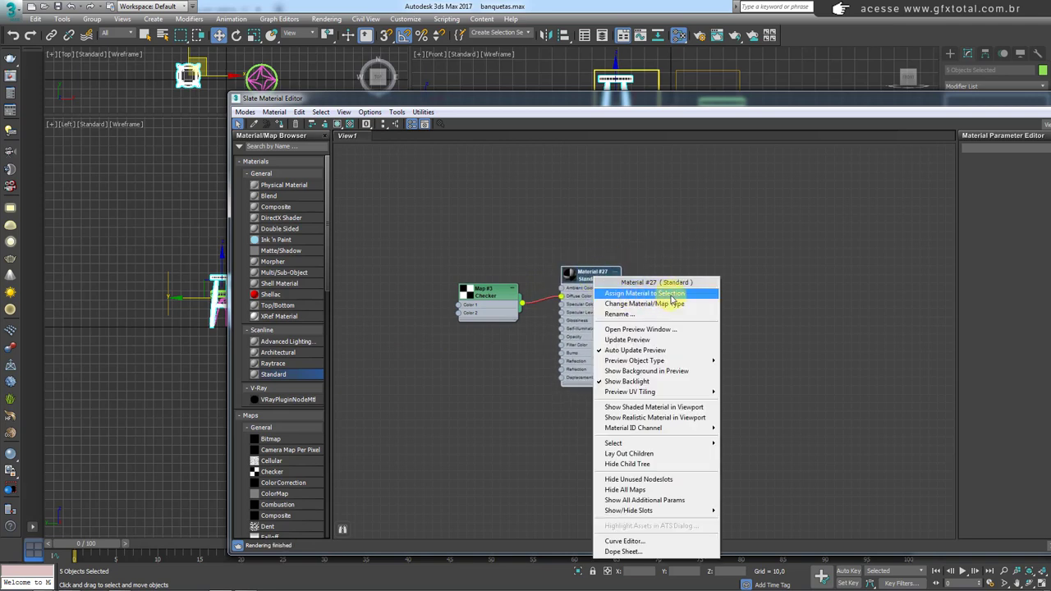
click(646, 294)
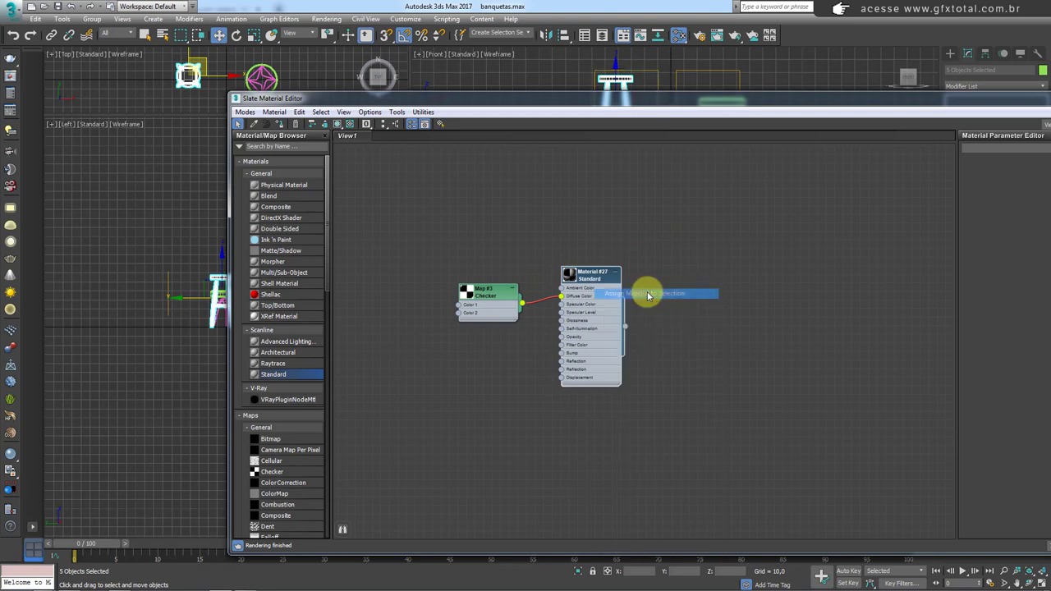
drag(597, 277, 614, 277)
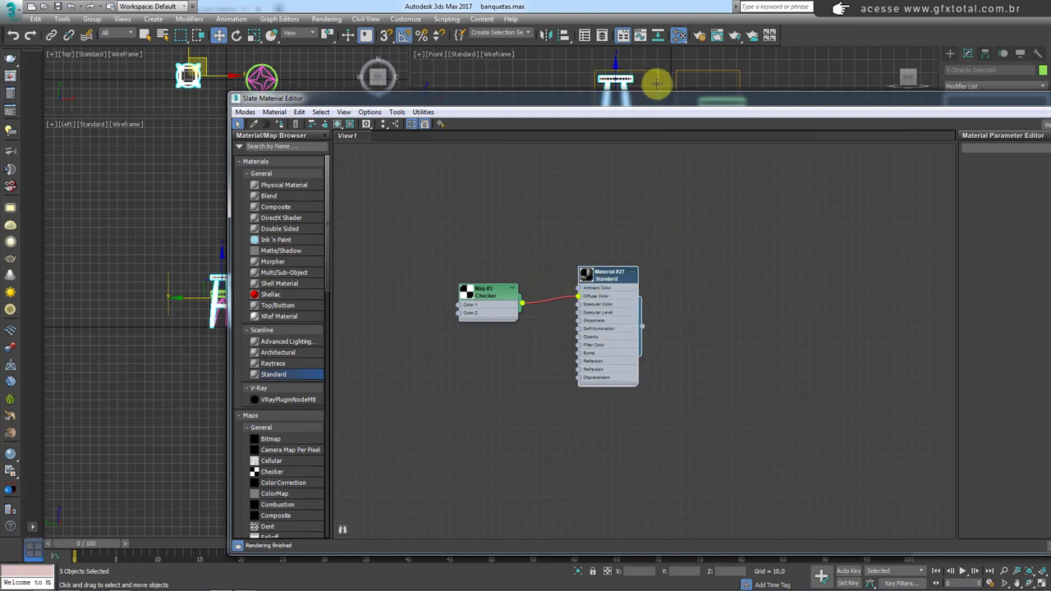
mouse_move(686, 103)
mouse_down()
mouse_move(453, 460)
mouse_move(471, 482)
mouse_move(544, 150)
mouse_move(585, 140)
mouse_up()
drag(501, 308, 501, 300)
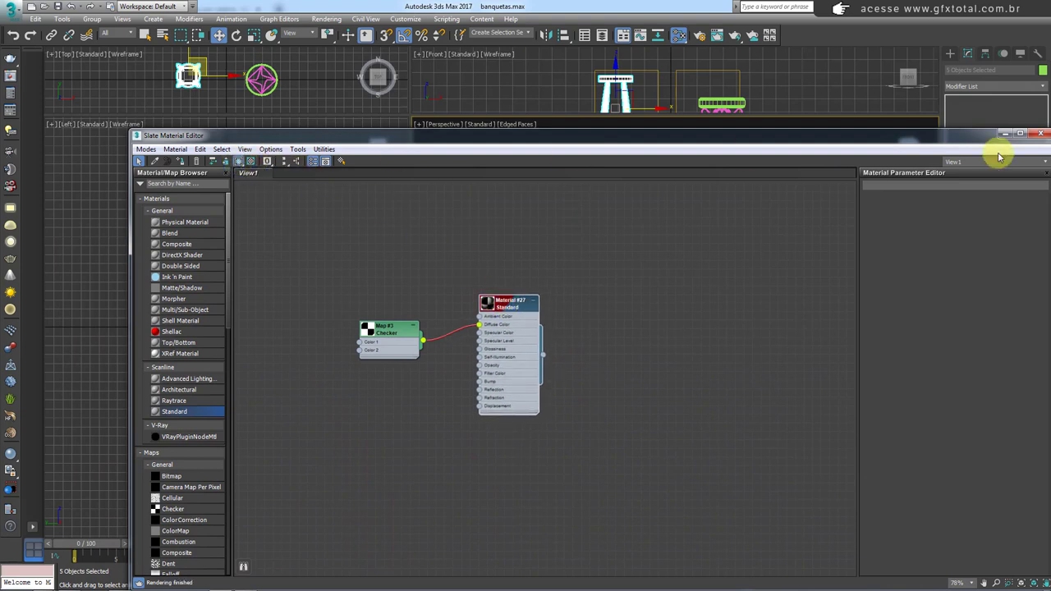
drag(966, 143, 839, 161)
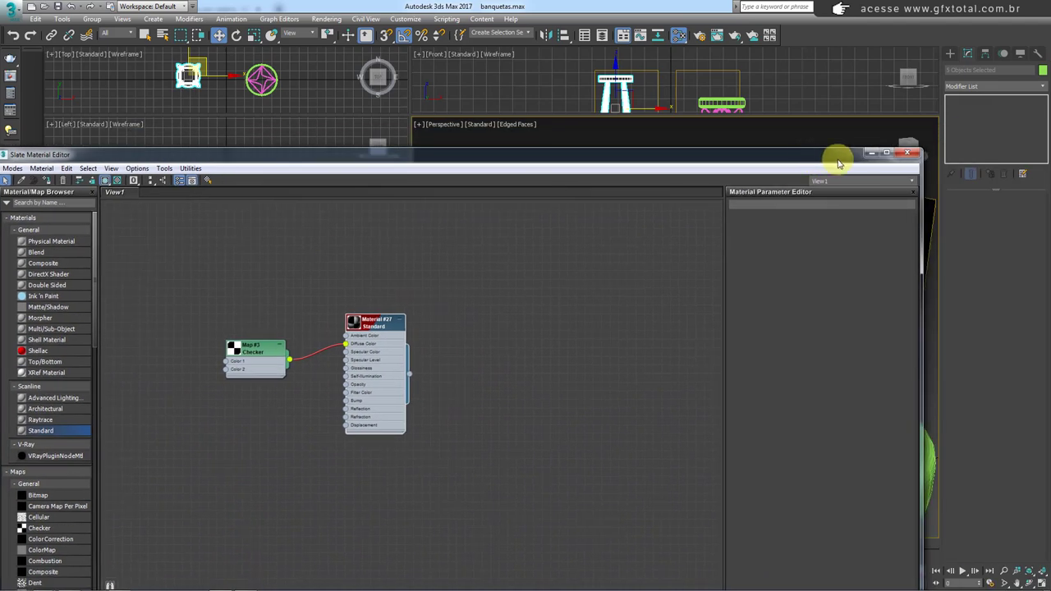
click(913, 154)
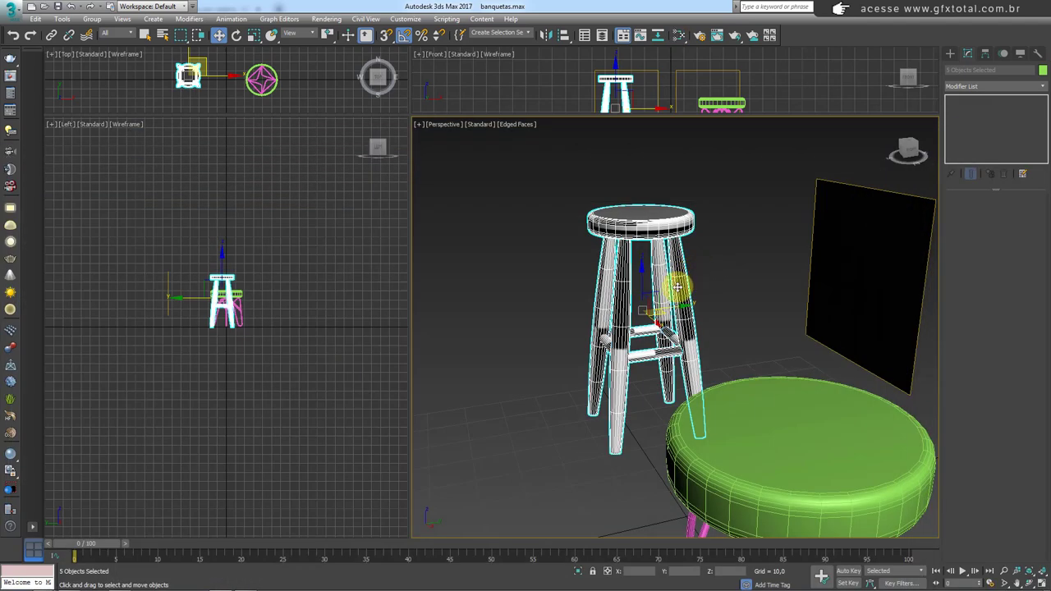
Raise the Checker map's V Tiling to 10,0 for a denser pattern on the wooden stool.
click(732, 300)
mouse_move(663, 324)
alt+middle_down()
mouse_move(798, 258)
mouse_move(718, 308)
mouse_move(797, 298)
mouse_move(735, 326)
mouse_move(660, 299)
alt+middle_up()
click(678, 37)
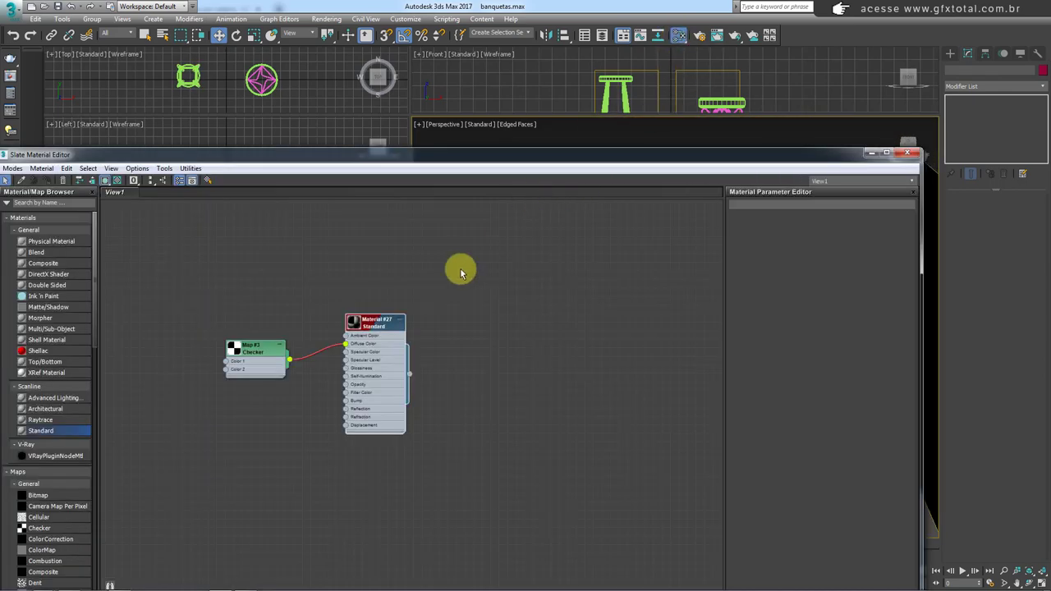
double_click(374, 329)
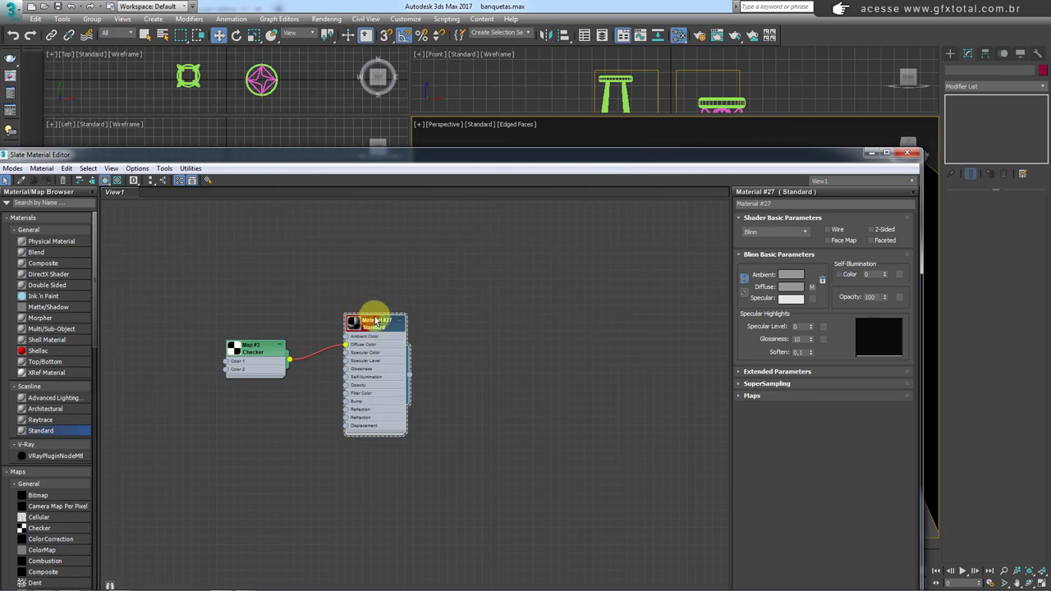
drag(375, 321, 391, 303)
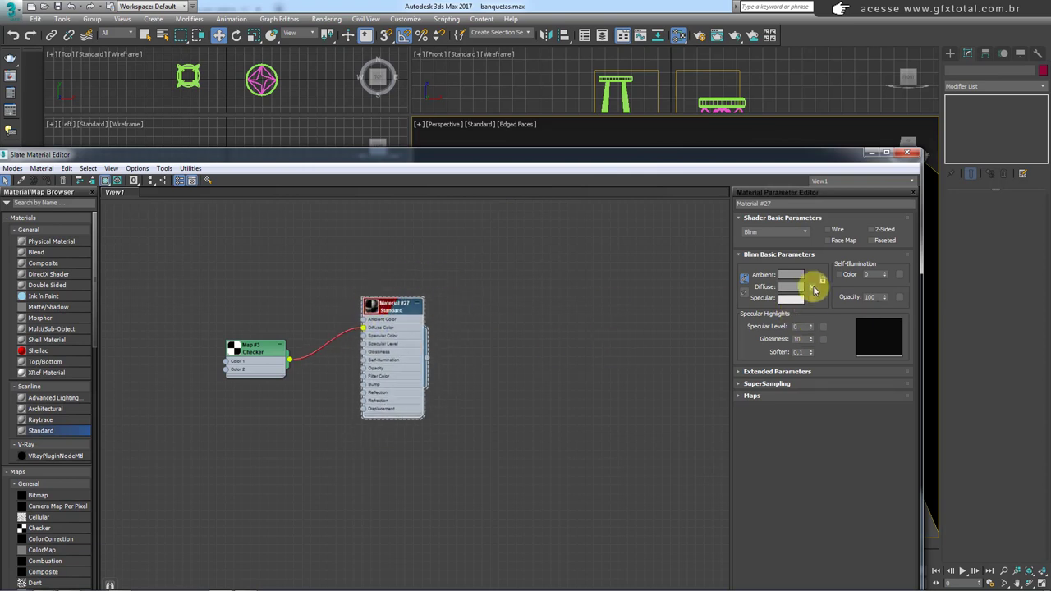
click(814, 288)
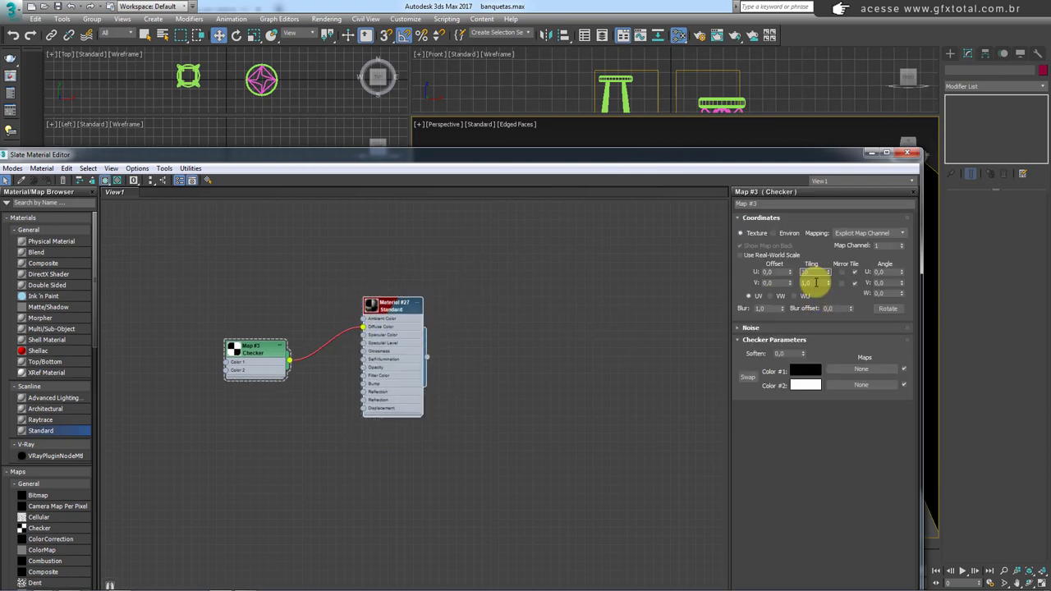
key(Return)
click(907, 154)
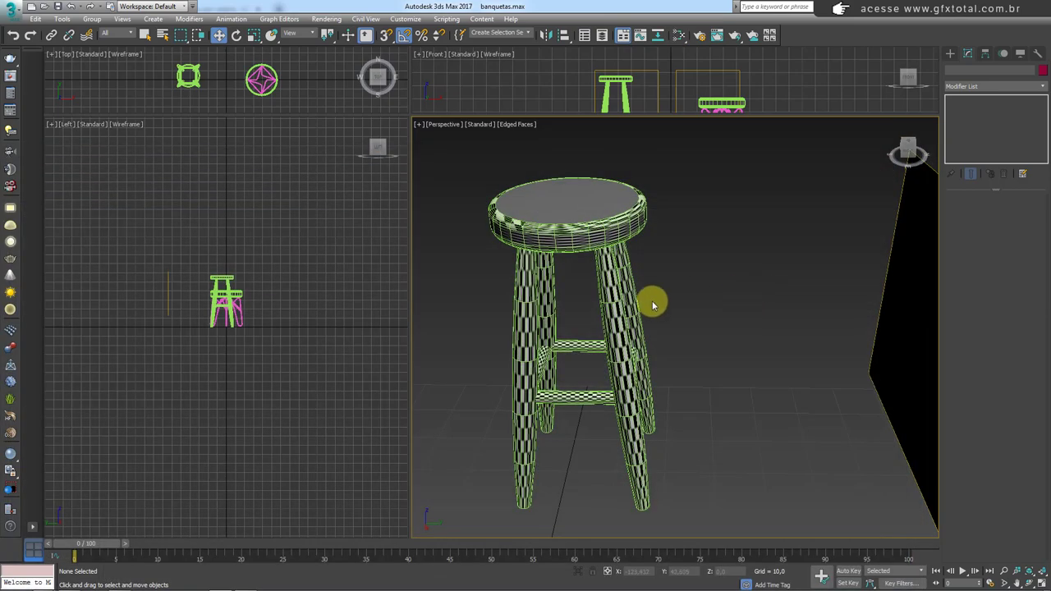
mouse_move(652, 301)
alt+middle_down()
mouse_move(605, 287)
mouse_move(618, 310)
mouse_move(615, 237)
mouse_move(647, 266)
alt+middle_up()
click(639, 218)
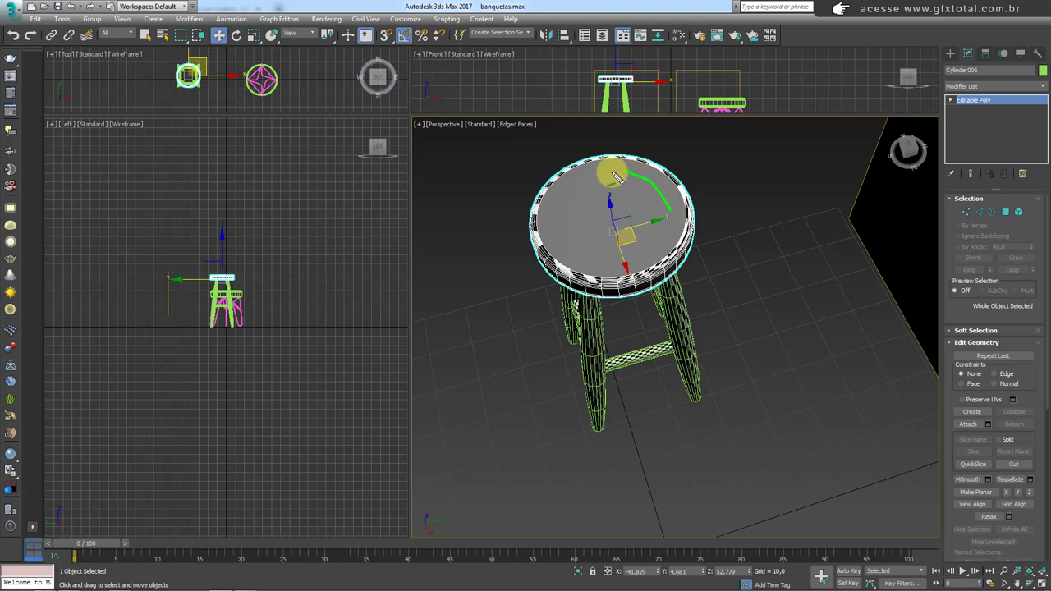
Select the stool seat and its rim as elements.
mouse_move(616, 178)
mouse_down()
mouse_move(580, 253)
mouse_move(659, 235)
mouse_up()
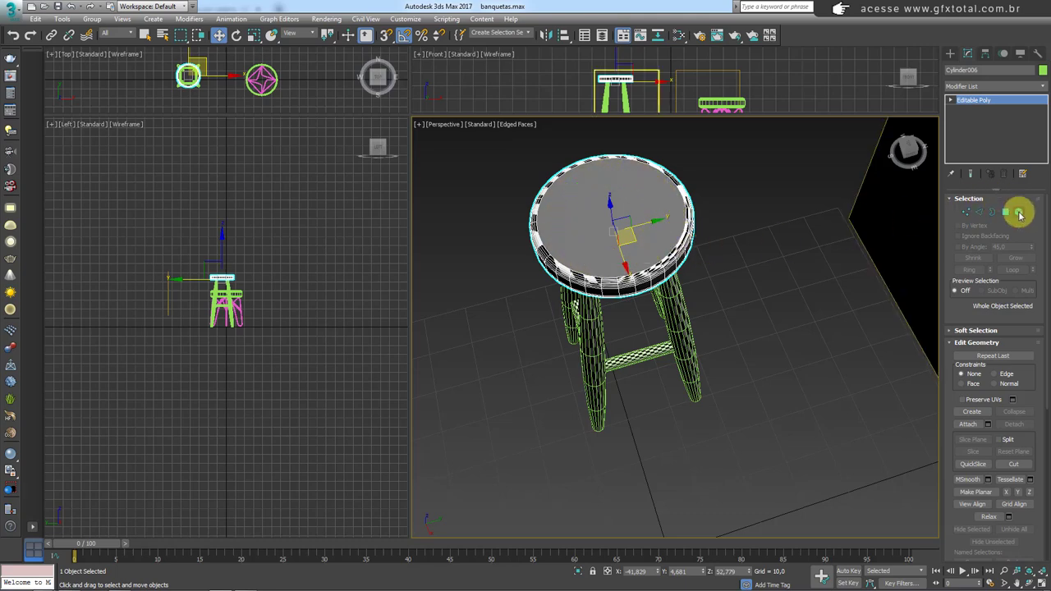
click(1020, 213)
ctrl+click(654, 259)
alt+middle_drag(654, 260, 708, 261)
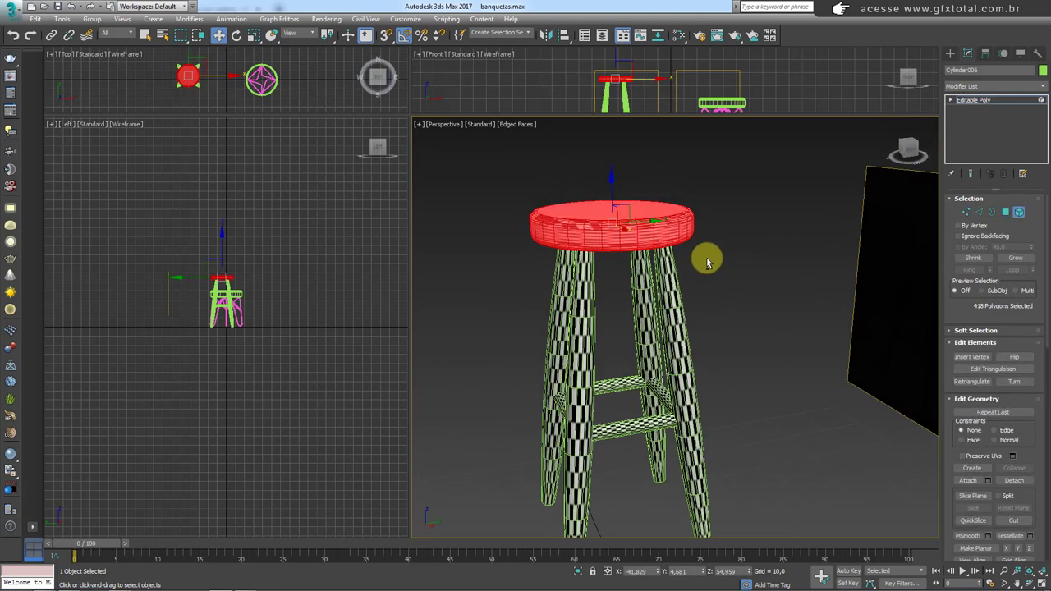
alt+middle_drag(638, 235, 736, 218)
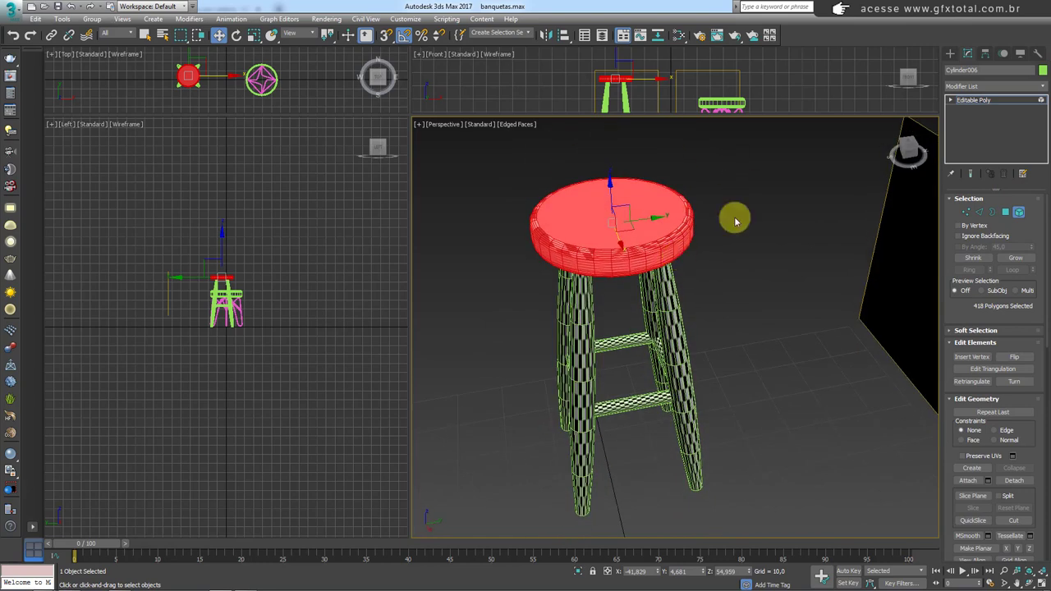
Add a UVW Map modifier with Box projection to the seat.
click(1045, 88)
drag(1039, 147, 1035, 410)
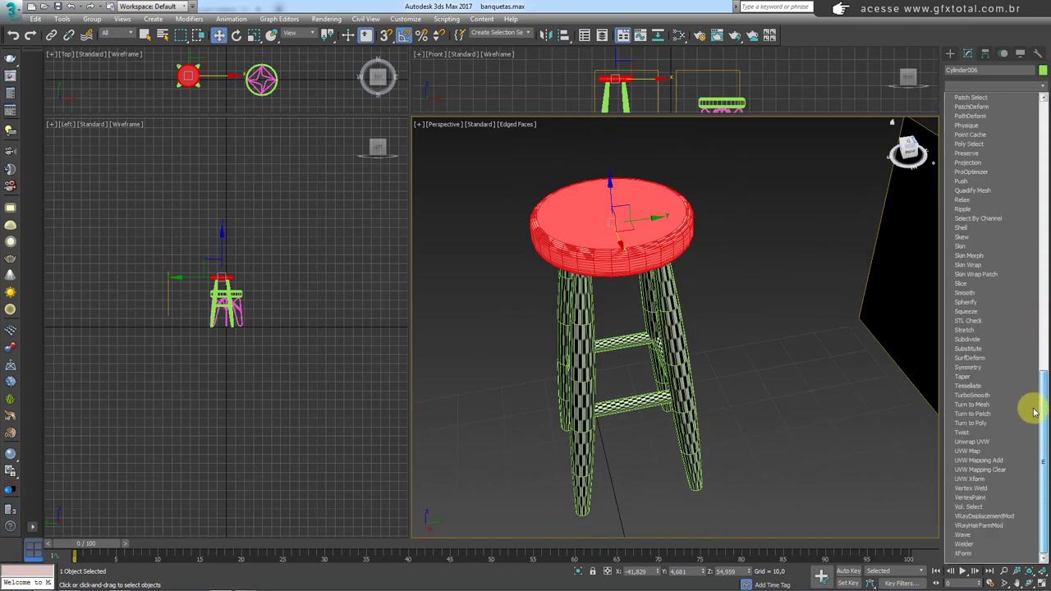
click(969, 451)
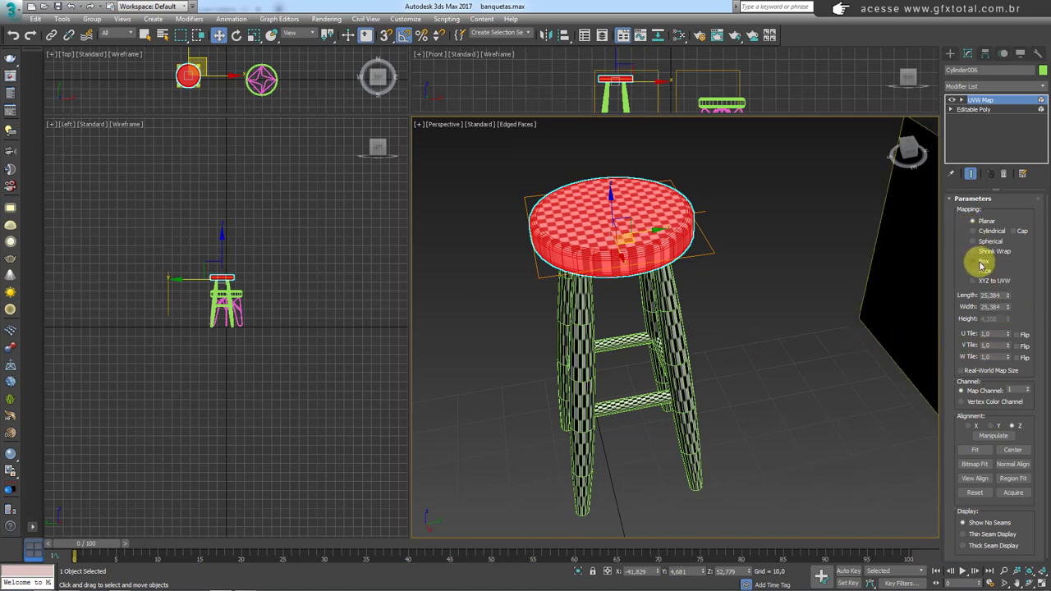
click(973, 261)
alt+middle_drag(734, 252, 734, 242)
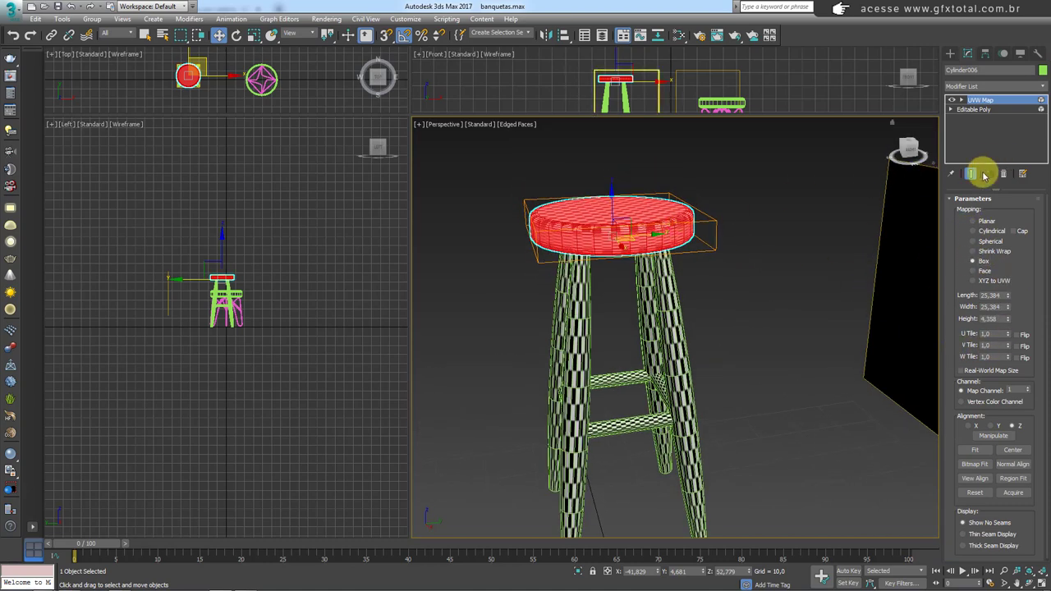
Stretch the UVW mapping gizmo into a tall box around the seat.
click(961, 100)
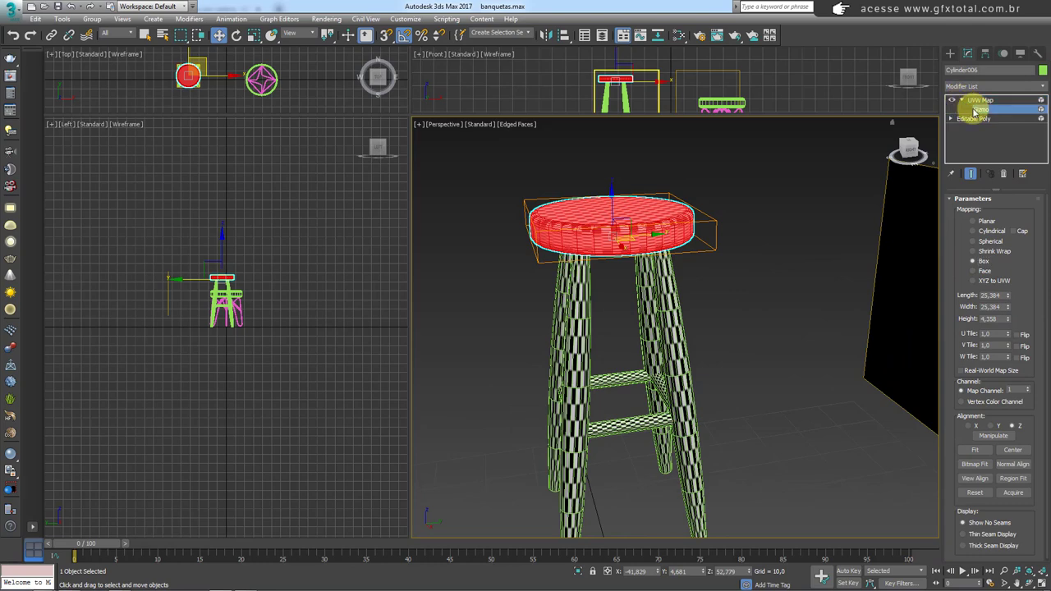
click(981, 109)
alt+middle_drag(716, 263, 633, 228)
drag(631, 216, 640, 457)
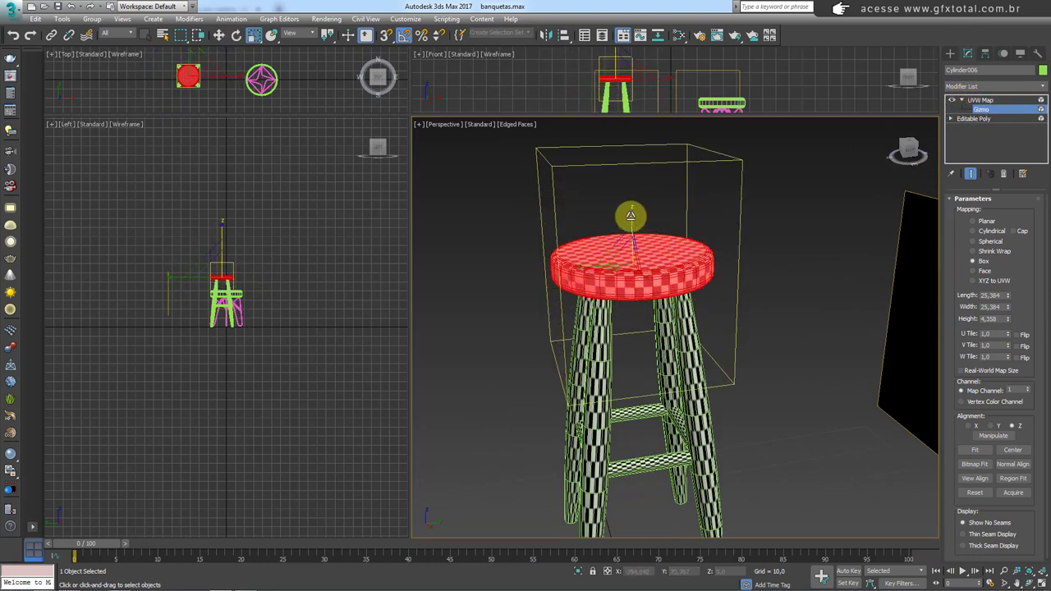
mouse_move(631, 215)
alt+middle_down()
mouse_move(645, 302)
mouse_move(633, 235)
mouse_move(657, 300)
alt+middle_up()
scroll(657, 301, up, 3)
Collapse the seat's UVW mapping into an Editable Poly.
click(1002, 99)
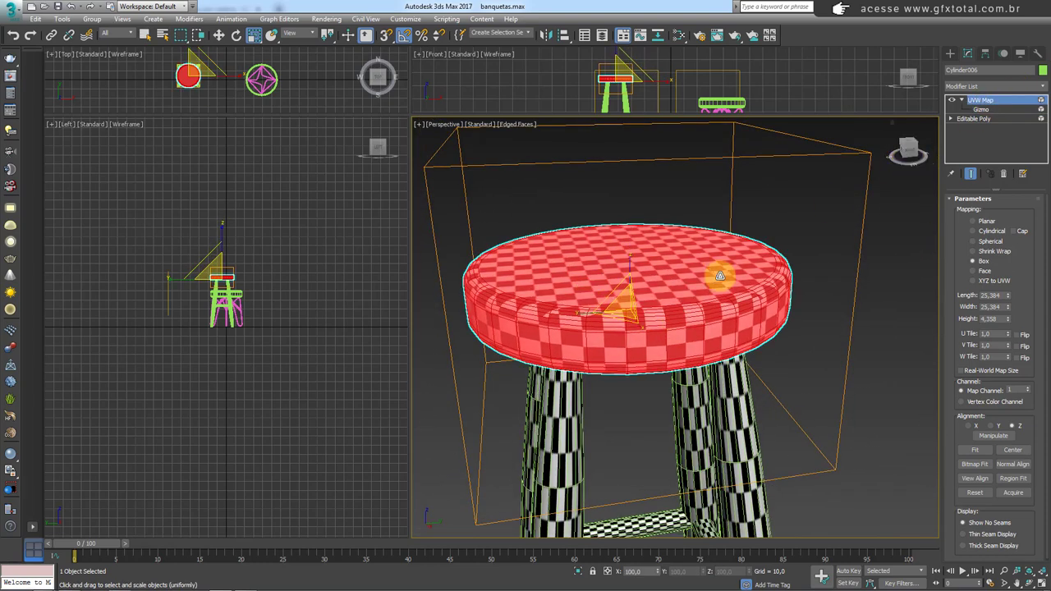
scroll(661, 280, down, 5)
right_click(663, 277)
mouse_move(702, 390)
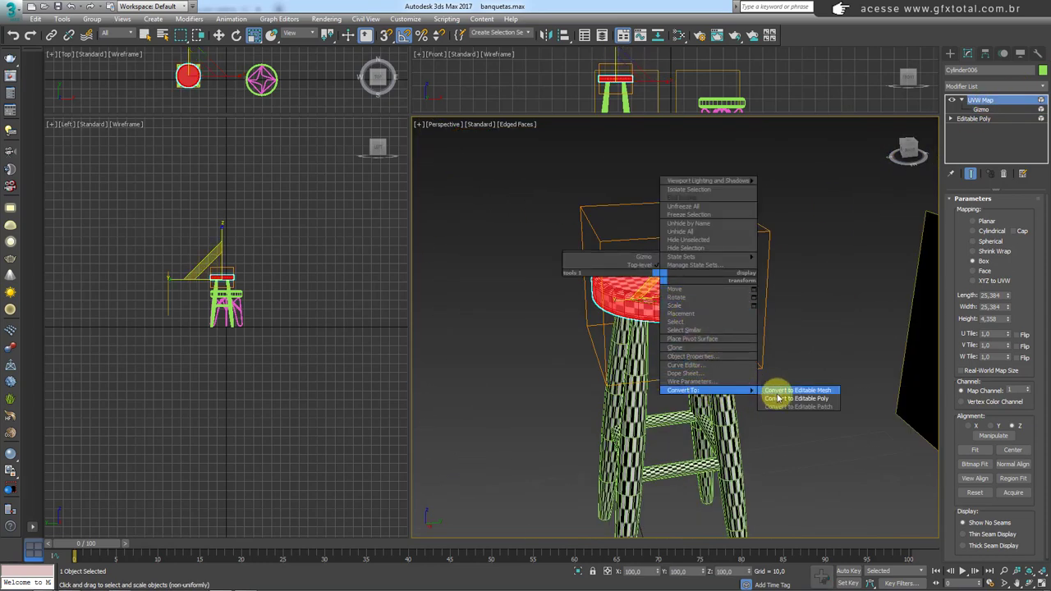
click(776, 398)
Select the wooden stool's legs, rungs and seat together.
mouse_move(780, 395)
alt+middle_down()
mouse_move(745, 414)
mouse_move(756, 386)
alt+middle_up()
drag(756, 386, 564, 498)
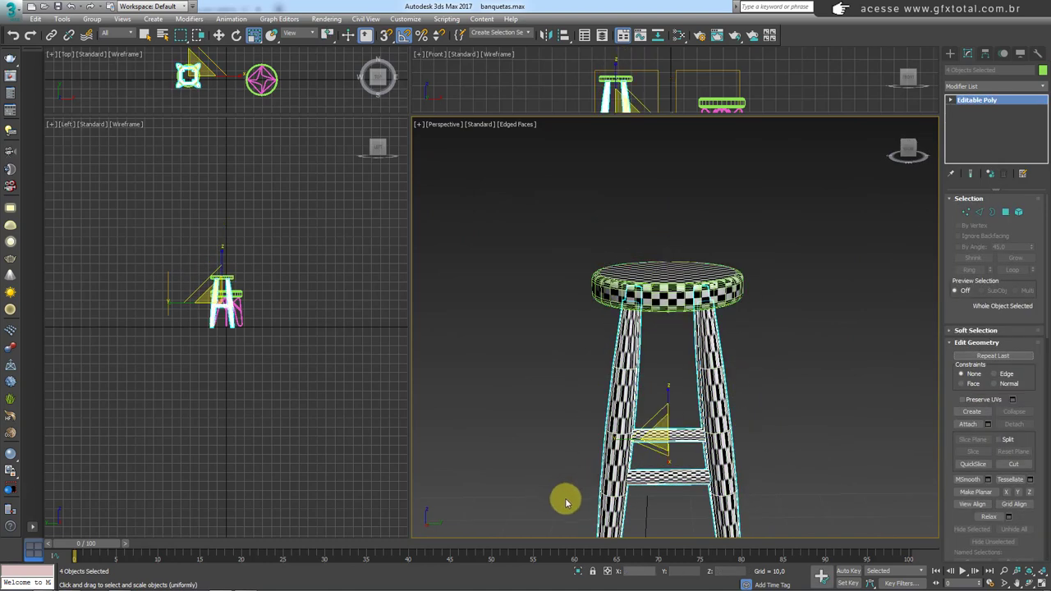
mouse_move(709, 467)
alt+middle_down()
mouse_move(742, 485)
mouse_move(728, 511)
mouse_move(799, 427)
alt+middle_up()
ctrl+click(672, 247)
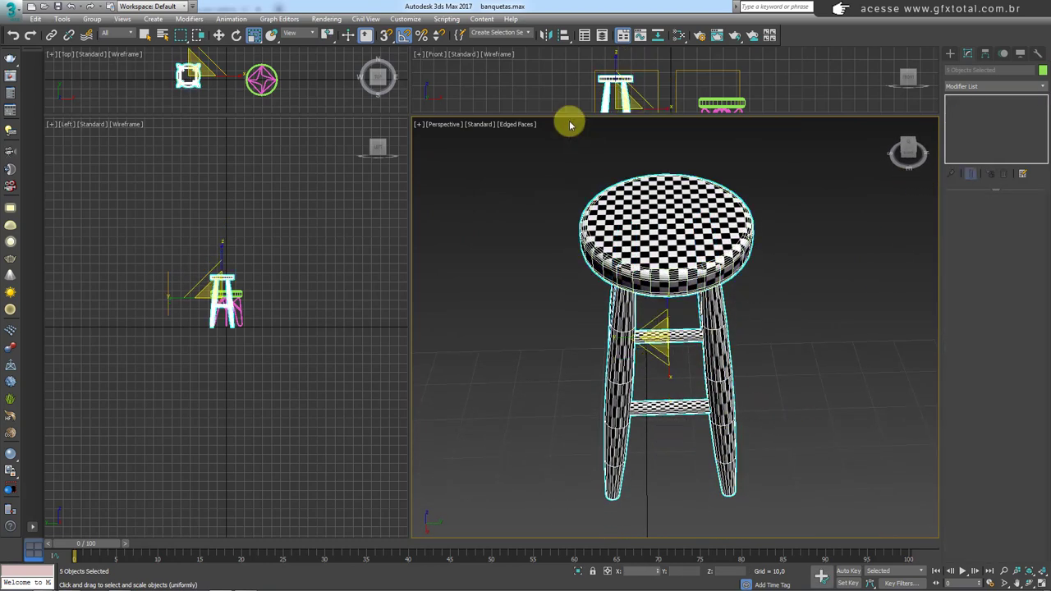
alt+middle_drag(675, 278, 693, 216)
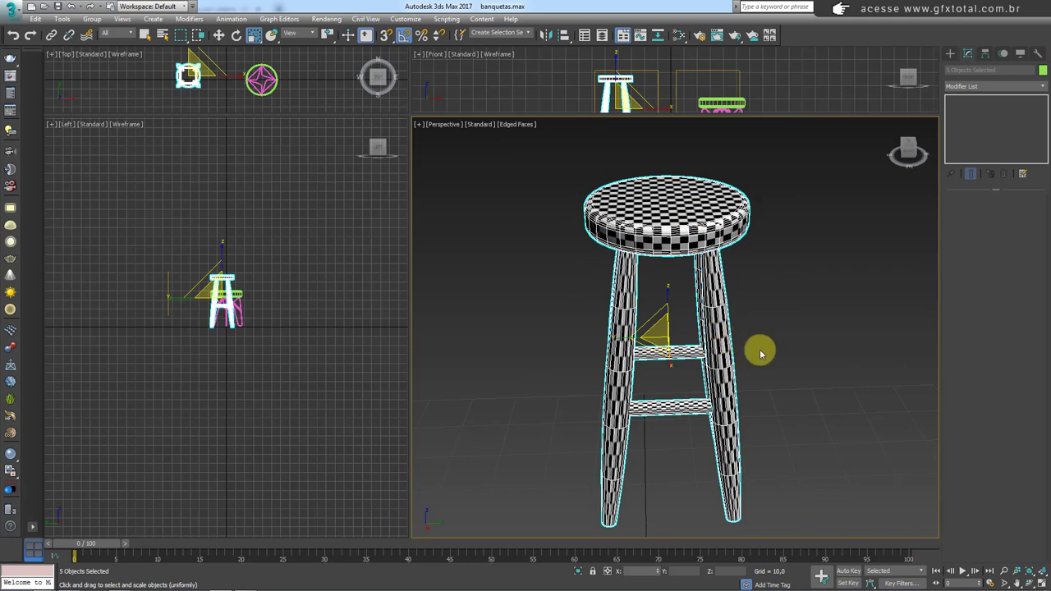
alt+middle_drag(761, 353, 714, 375)
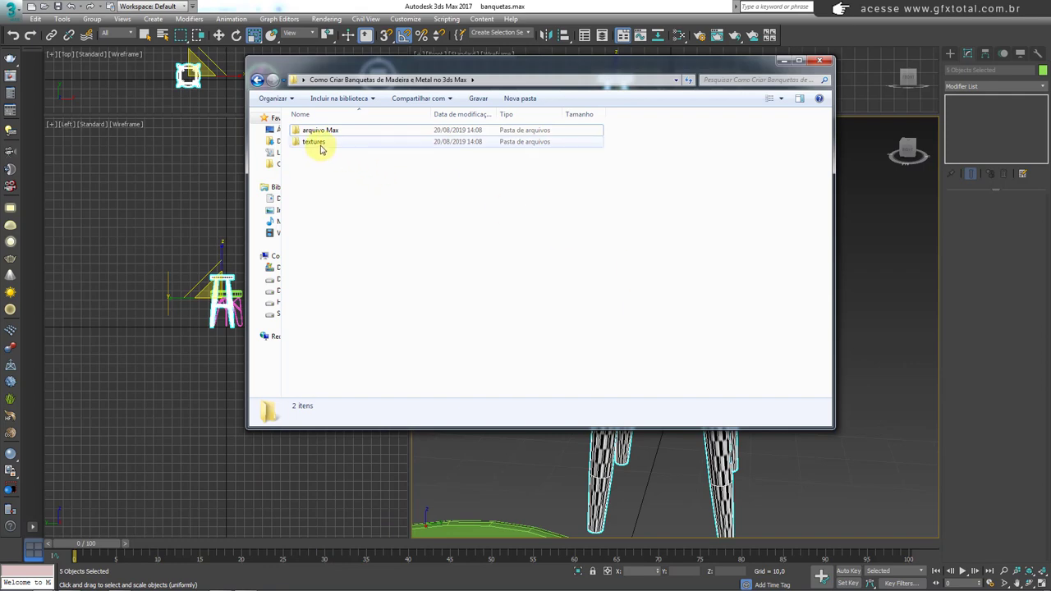
Open the textures folder and pick the madeira image.
double_click(320, 147)
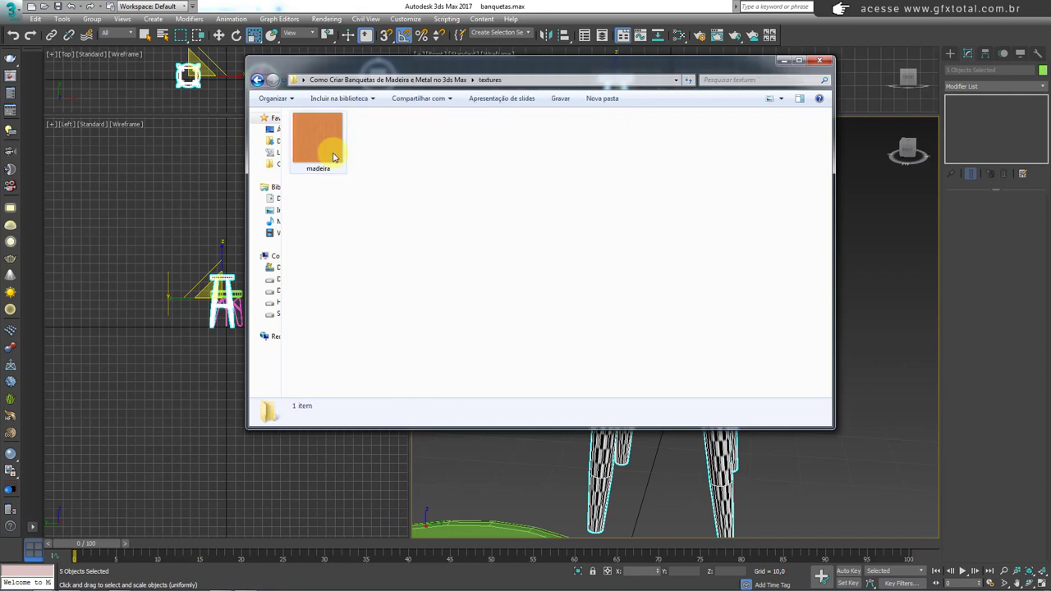
click(328, 148)
drag(474, 65, 275, 170)
click(666, 269)
scroll(665, 269, down, 3)
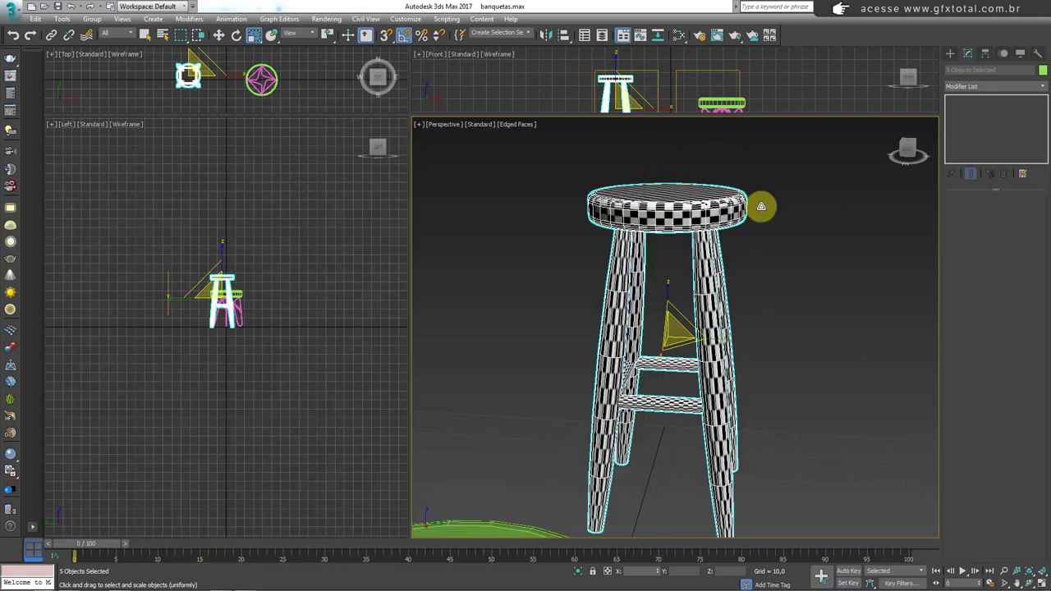
Drop madeira.jpg into the Slate Material Editor as a Bitmap node.
click(679, 36)
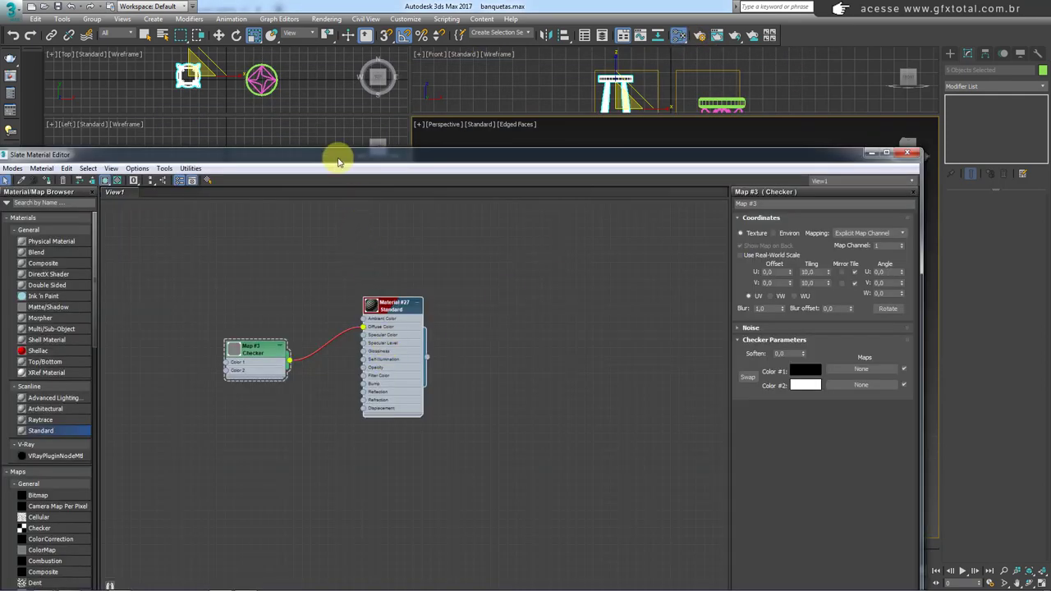
drag(338, 161, 633, 145)
key(alt+Tab)
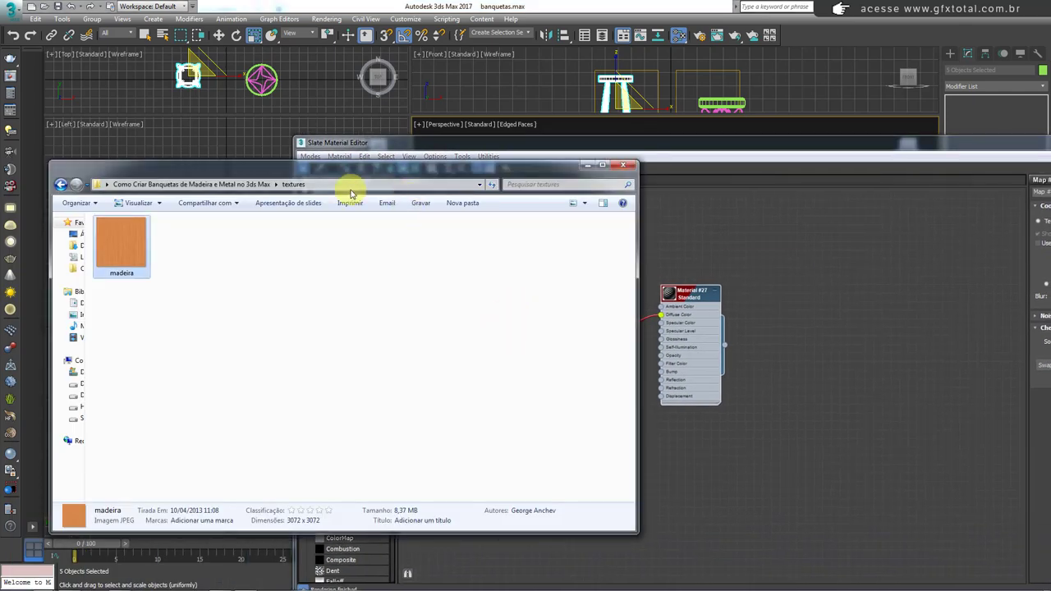
drag(336, 164, 322, 319)
drag(111, 398, 544, 255)
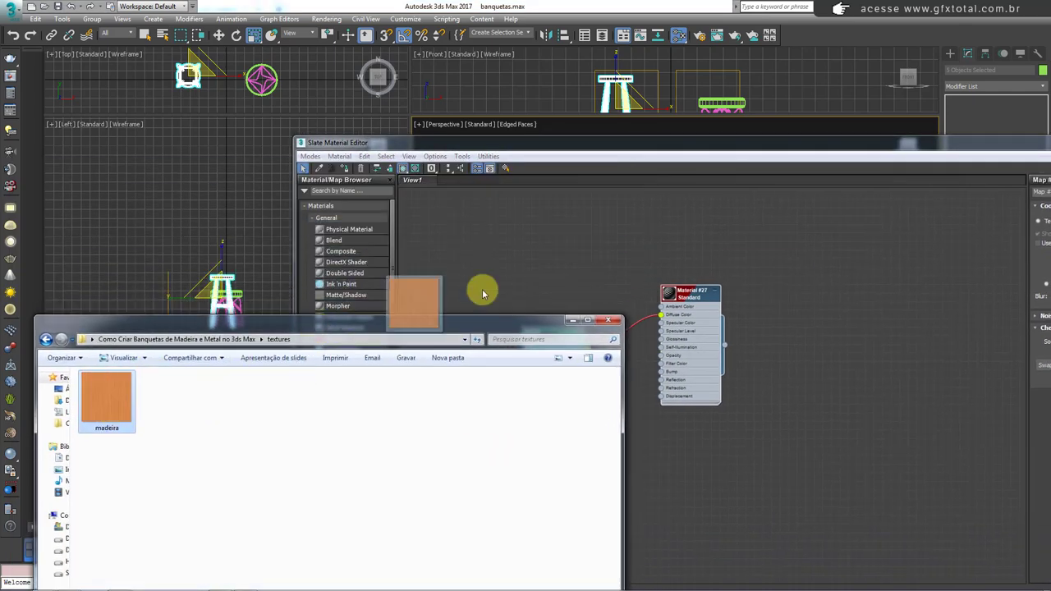
click(572, 319)
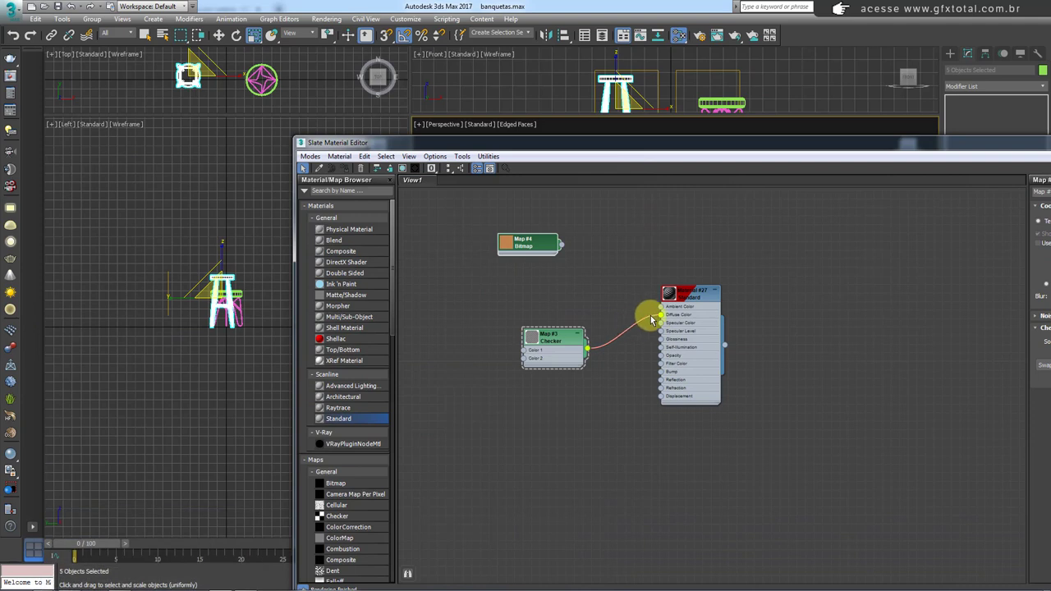
Wire the madeira bitmap into Material #27's Diffuse Color, replacing the checker.
mouse_move(633, 339)
mouse_down()
mouse_move(564, 254)
mouse_move(644, 320)
mouse_move(662, 316)
mouse_up()
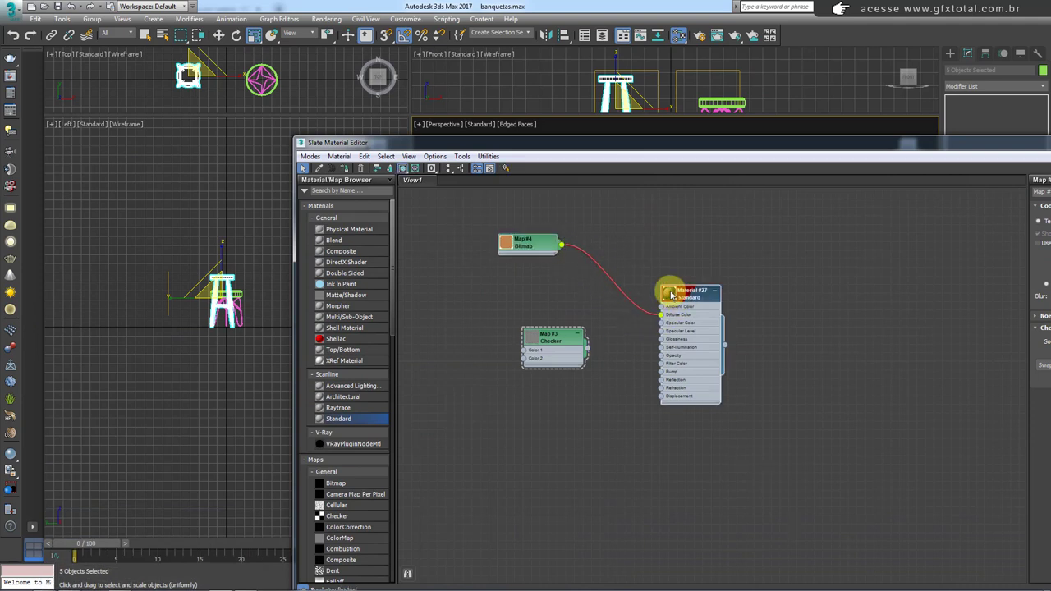
double_click(669, 293)
scroll(690, 292, up, 2)
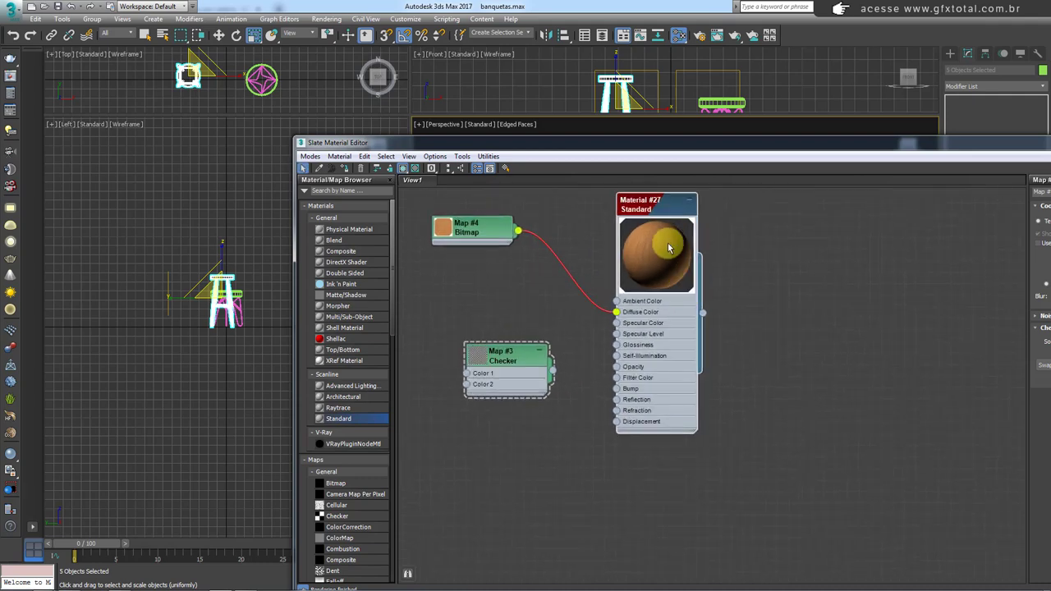
scroll(670, 242, up, 2)
scroll(669, 242, up, 3)
Show a checkered preview background, review the bitmap's parameters, and minimize the editor.
click(414, 169)
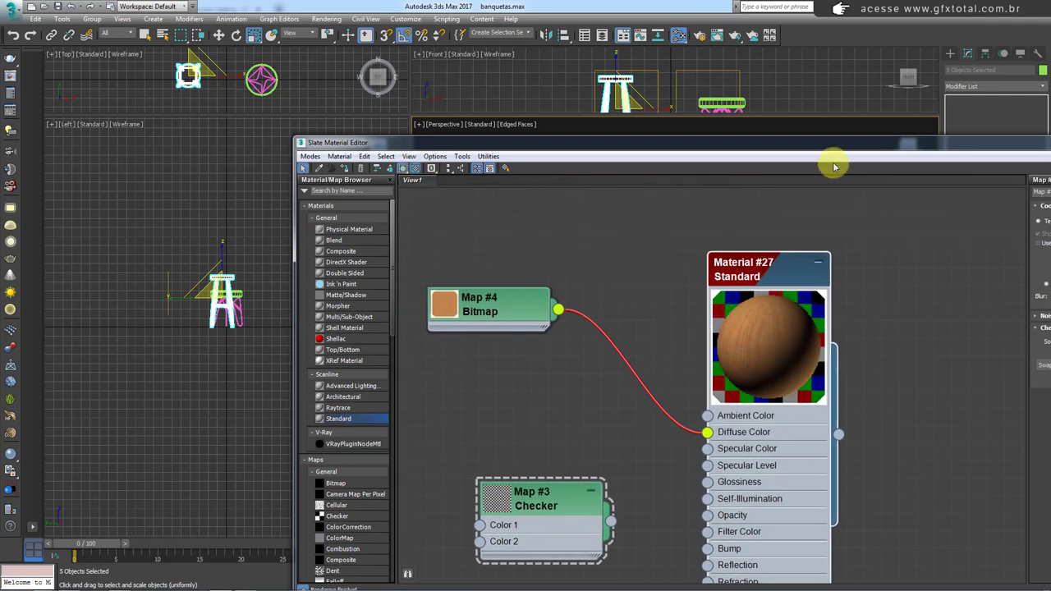
drag(846, 152, 629, 107)
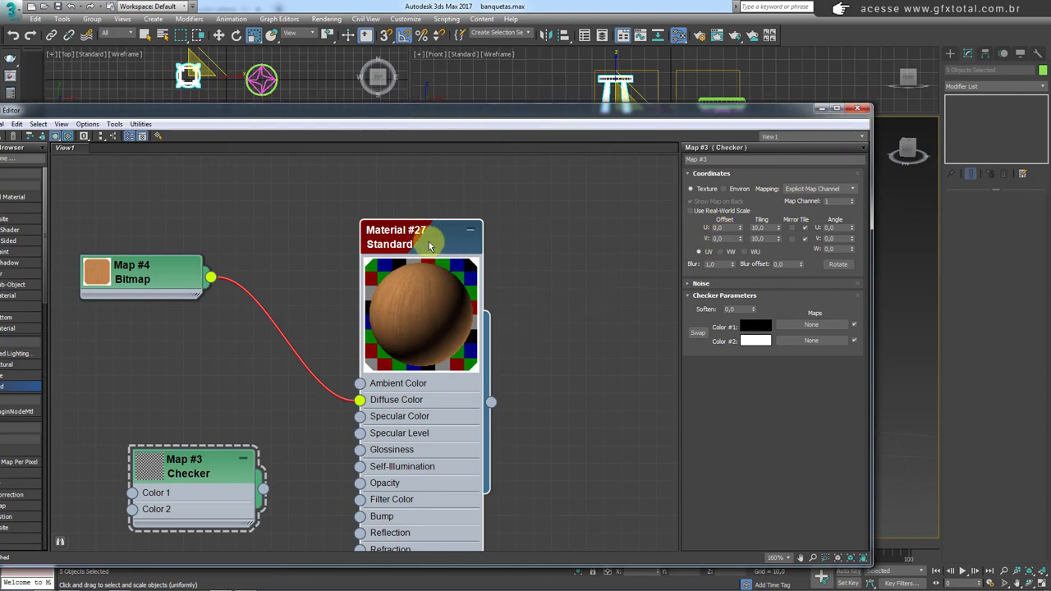
drag(429, 241, 462, 222)
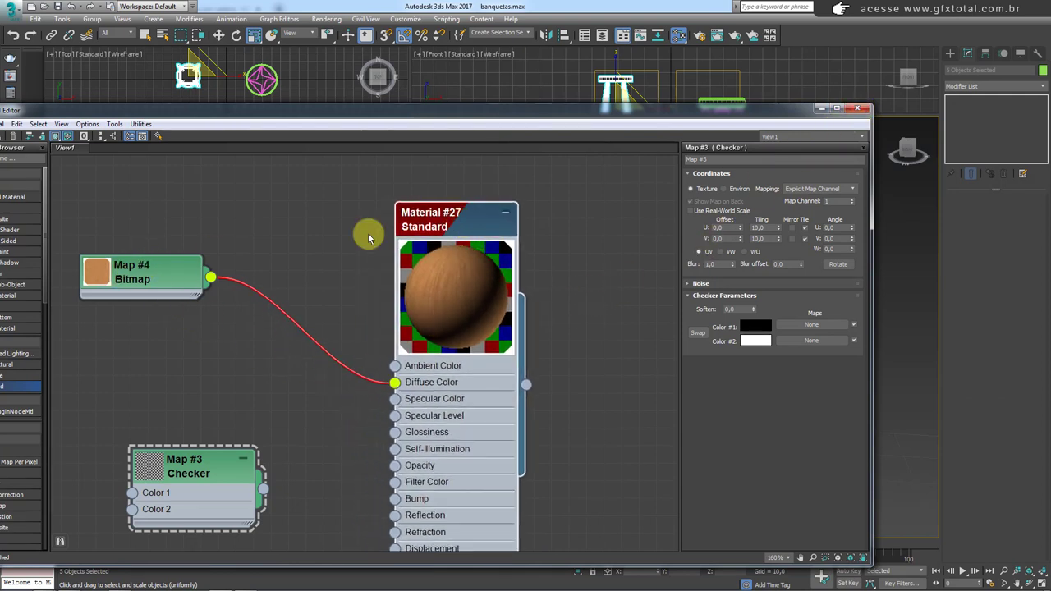
click(146, 269)
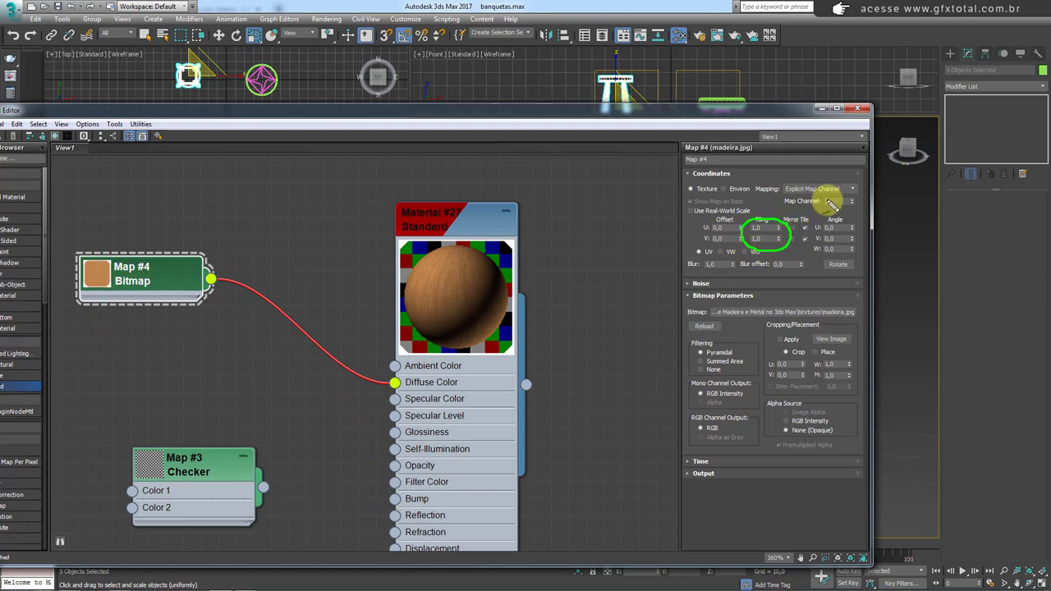
click(819, 109)
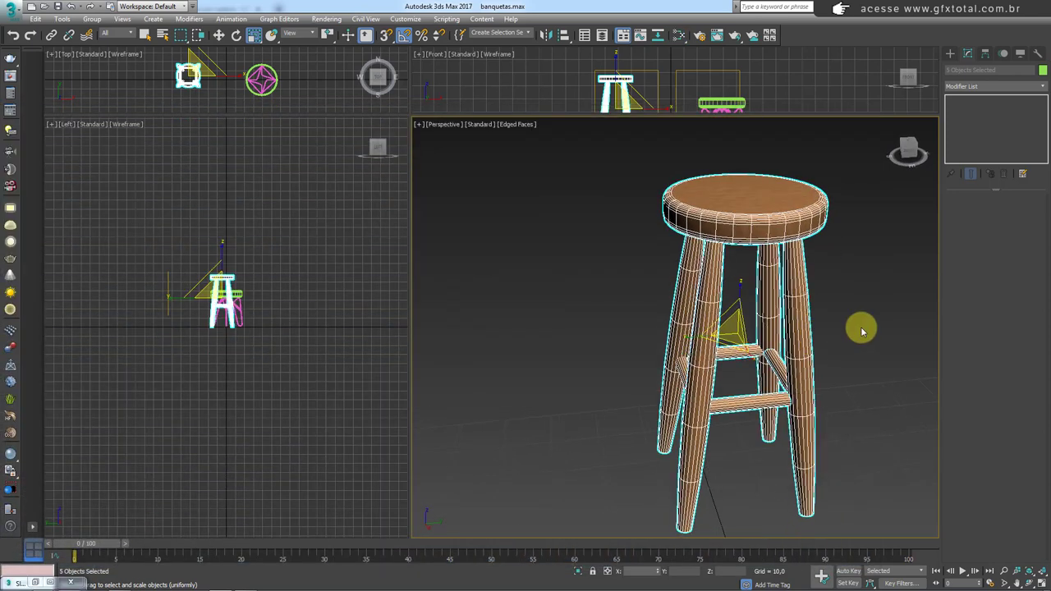
Deselect everything and turn off Edged Faces with F4, zooming in on the legs.
click(863, 331)
key(F4)
alt+middle_drag(775, 304, 747, 298)
scroll(661, 306, up, 5)
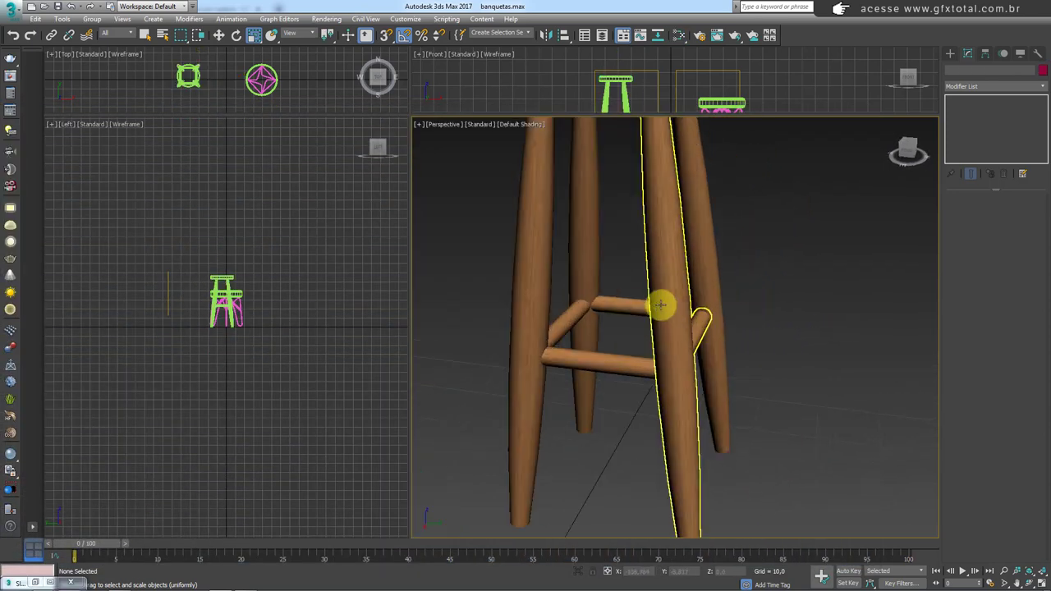
scroll(661, 305, up, 3)
scroll(709, 370, up, 2)
Draw temporary note marks along a stool leg, then clear them.
drag(675, 289, 686, 404)
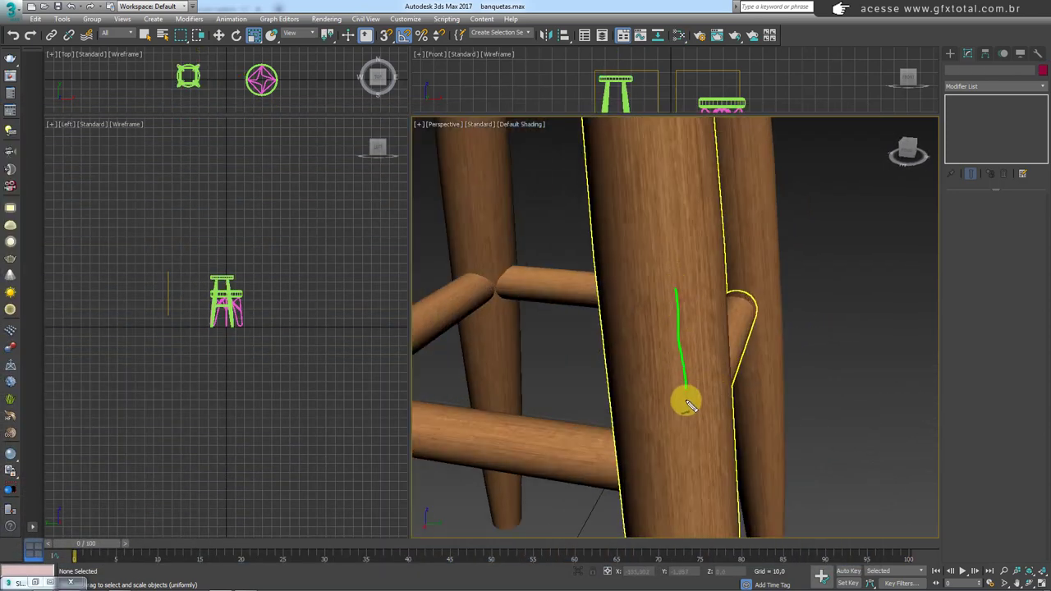
drag(652, 286, 647, 398)
drag(629, 301, 629, 429)
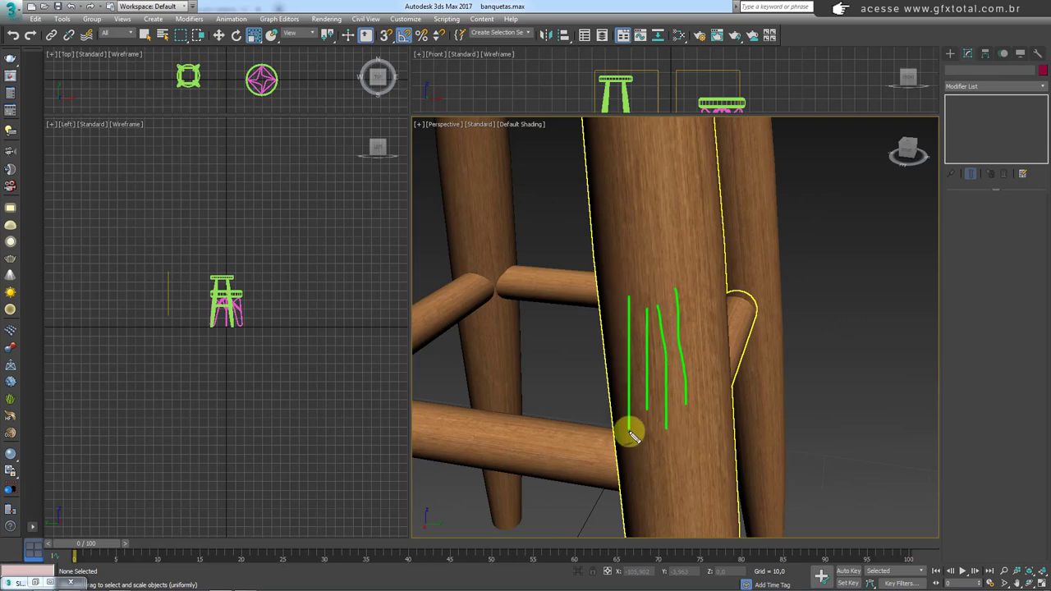
key(Escape)
Orbit out to view the whole wood-textured stool against the reference photos.
scroll(532, 444, down, 3)
alt+middle_drag(675, 406, 711, 392)
scroll(686, 395, down, 5)
click(723, 399)
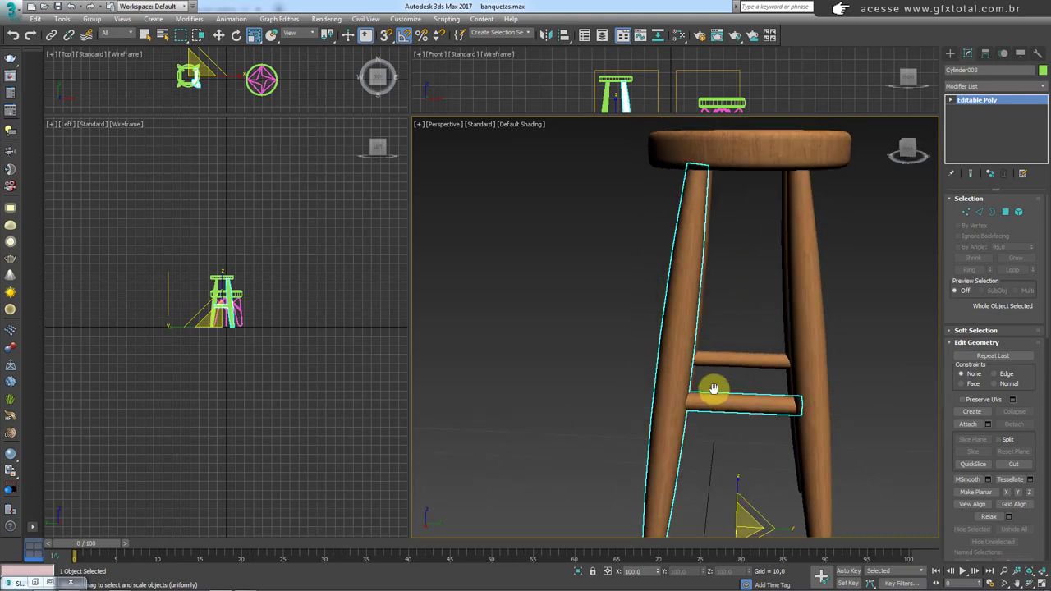
scroll(667, 351, down, 4)
mouse_move(667, 351)
alt+middle_down()
mouse_move(817, 376)
mouse_move(591, 336)
mouse_move(610, 319)
alt+middle_up()
scroll(624, 335, up, 5)
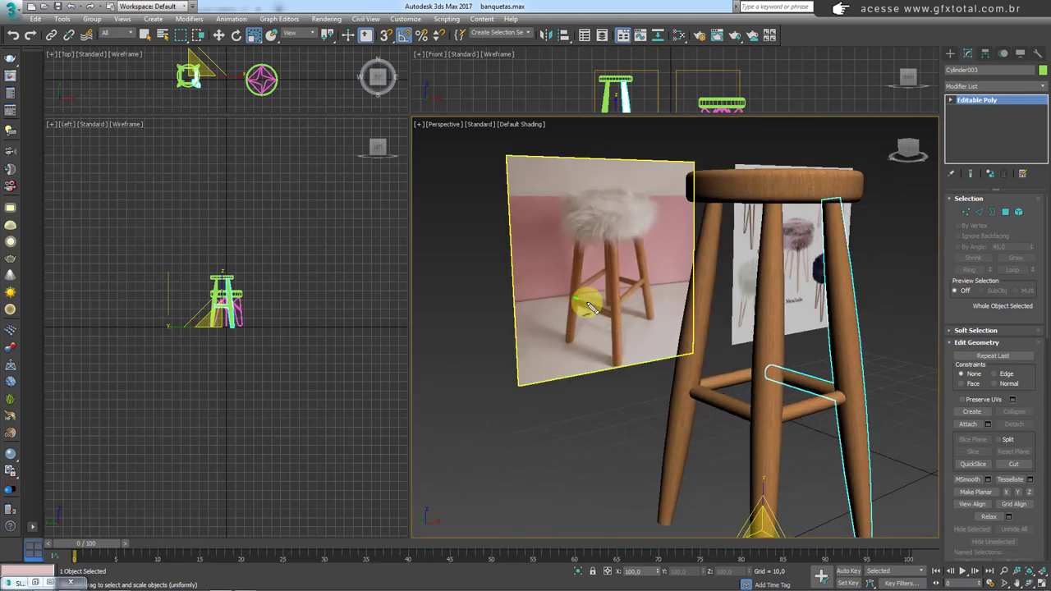
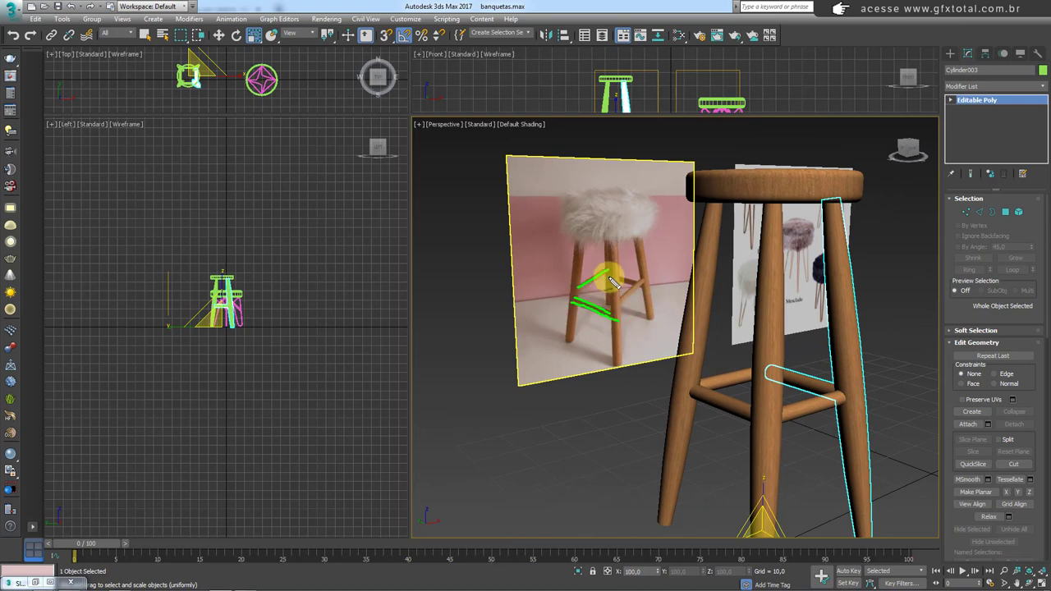
Convert the four wooden stool legs to Editable Poly.
mouse_move(765, 343)
alt+middle_down()
mouse_move(706, 351)
mouse_move(781, 422)
alt+middle_up()
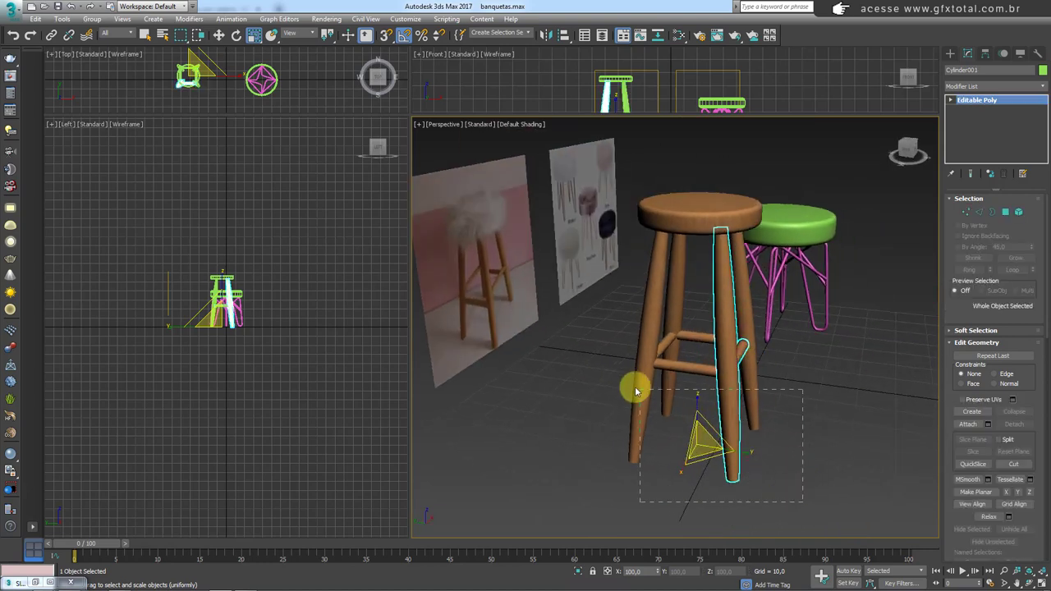
drag(803, 502, 653, 331)
right_click(653, 304)
mouse_move(674, 418)
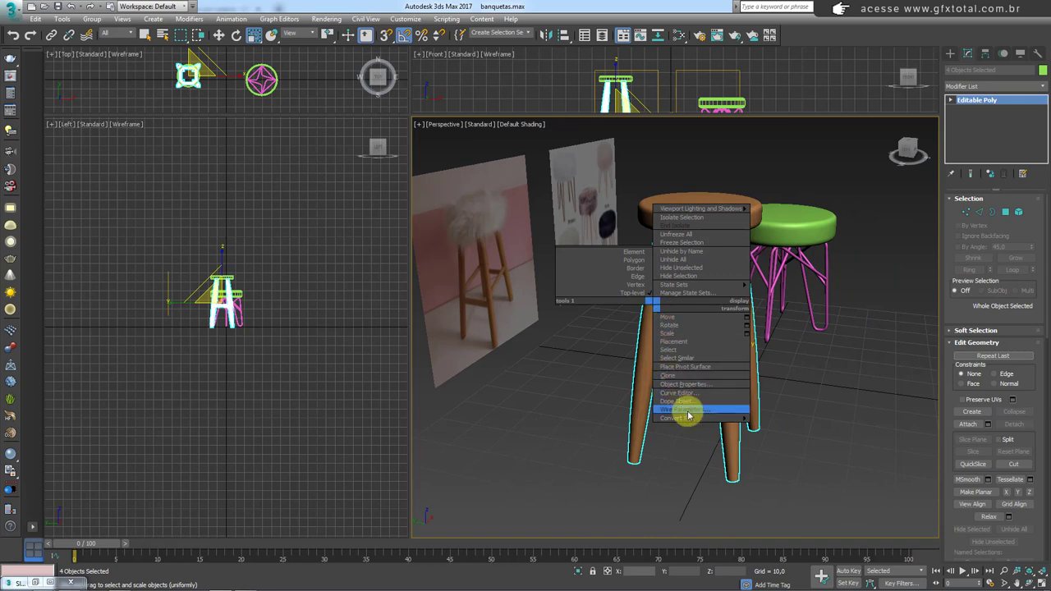
click(787, 428)
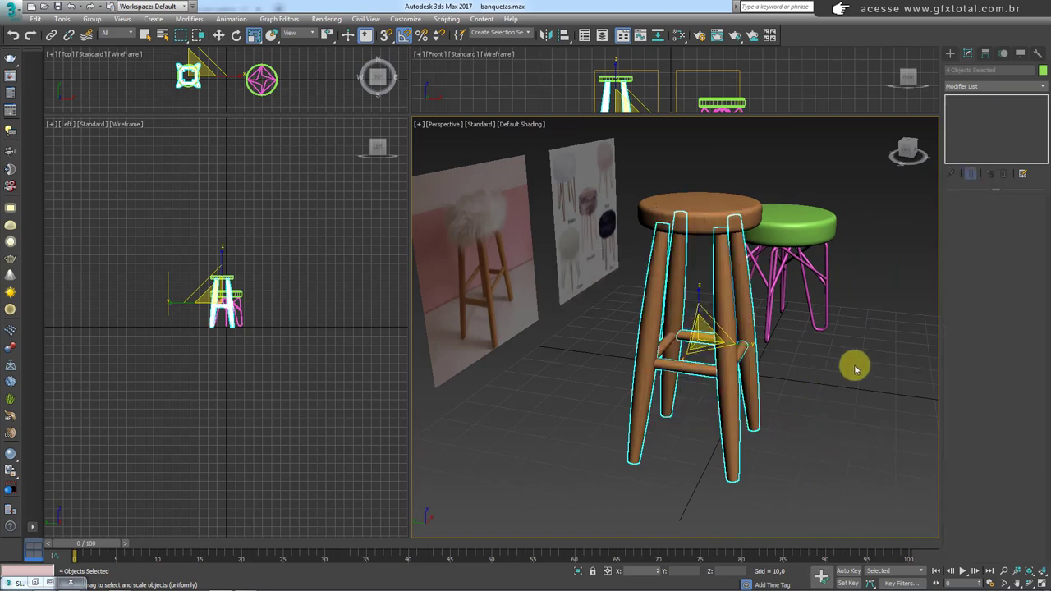
Attach the right, back and left legs and the front rung to Cylinder001.
mouse_move(852, 368)
alt+middle_down()
mouse_move(838, 375)
mouse_move(1019, 432)
alt+middle_up()
click(739, 372)
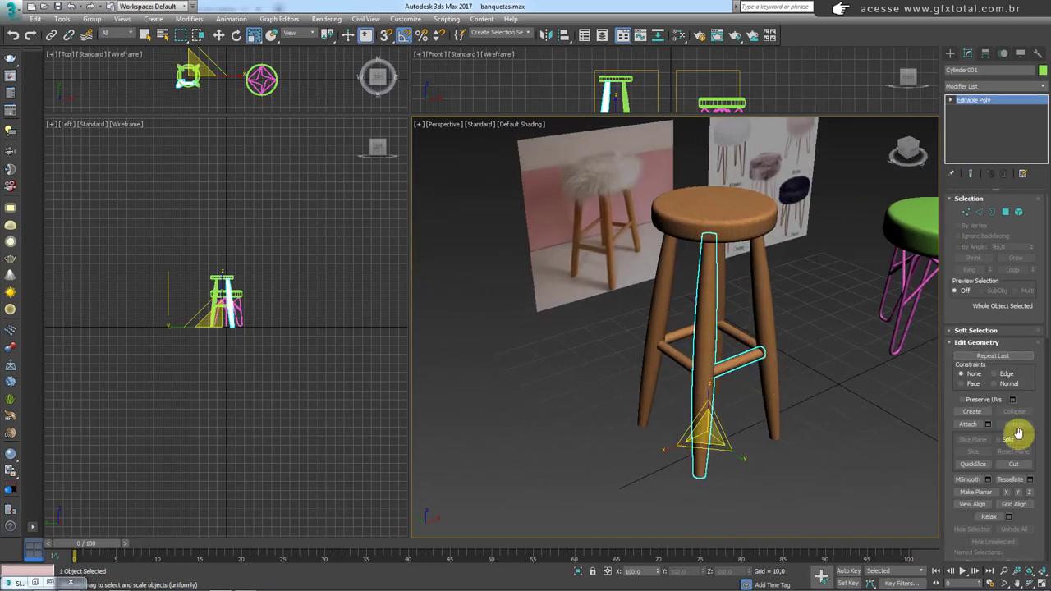
click(968, 424)
click(772, 352)
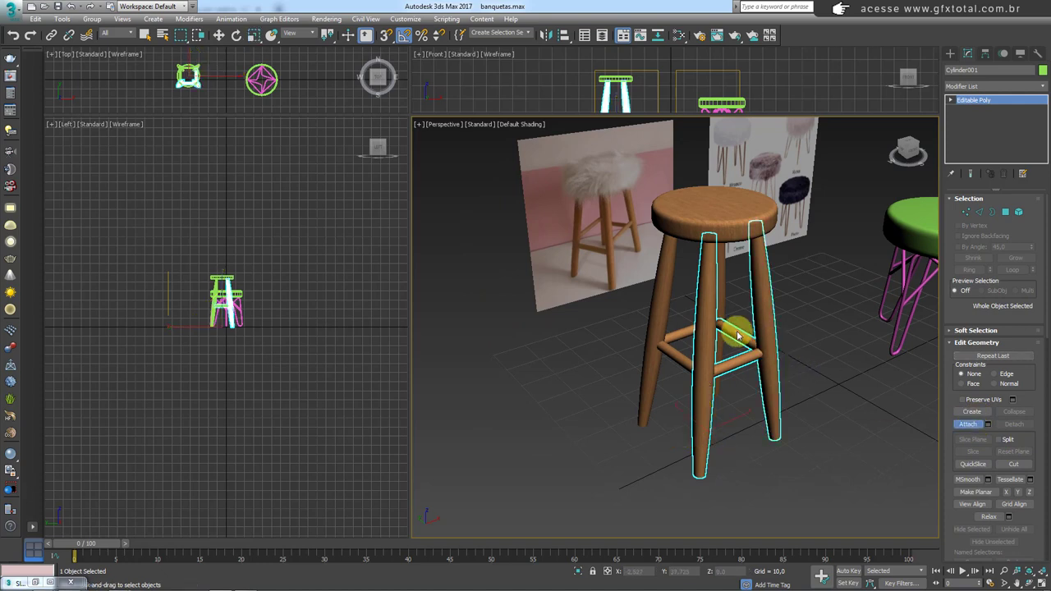
click(719, 312)
click(667, 321)
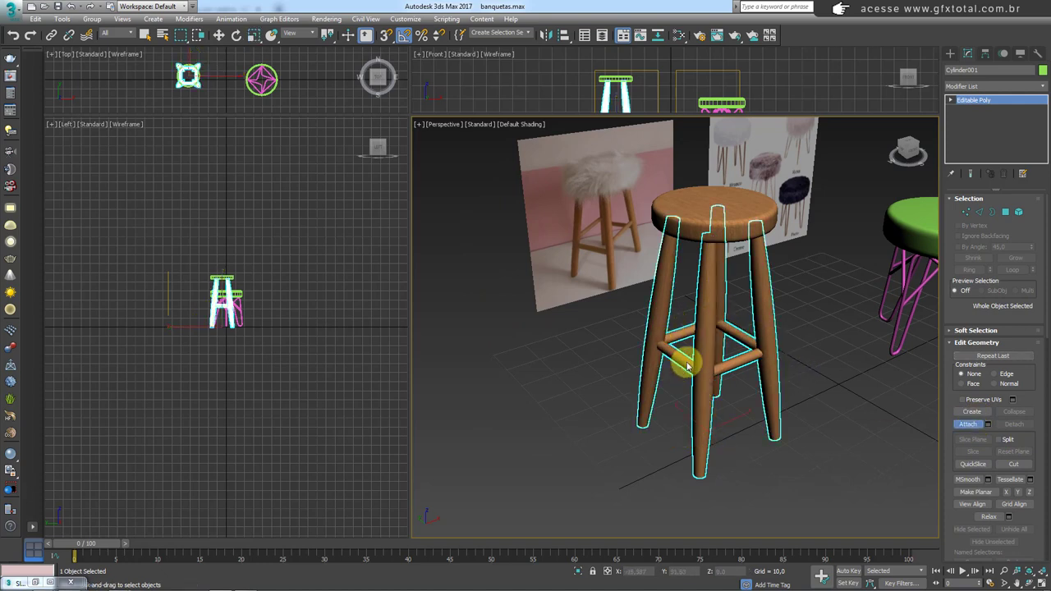
click(737, 373)
In Element mode, move one rung lower to a new spot between the legs.
key(w)
click(1019, 211)
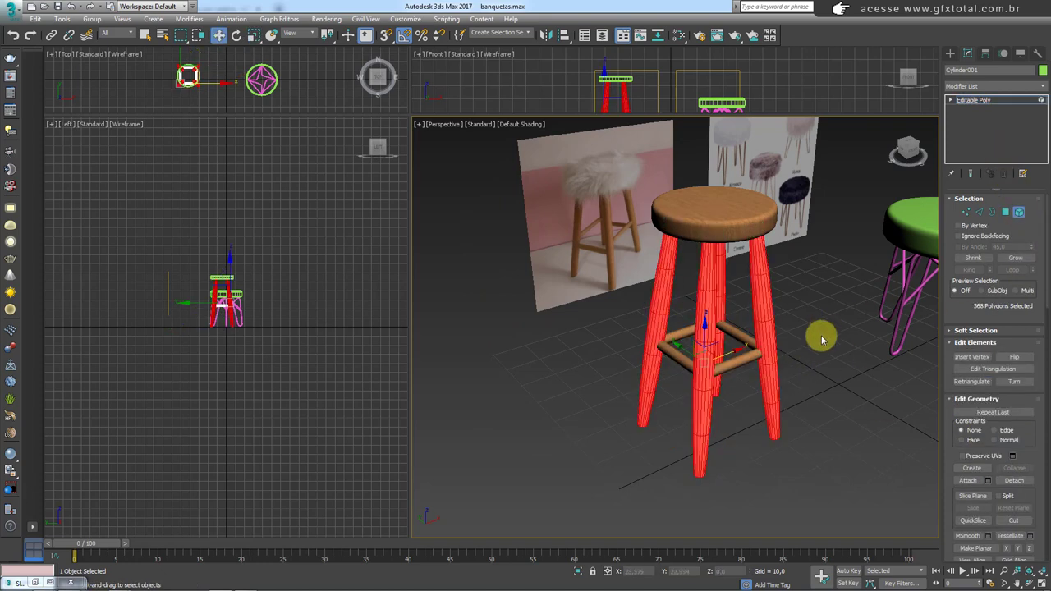
alt+middle_drag(821, 336, 715, 394)
click(709, 330)
mouse_move(711, 345)
alt+middle_down()
mouse_move(741, 321)
mouse_move(708, 330)
alt+middle_up()
drag(662, 313, 662, 345)
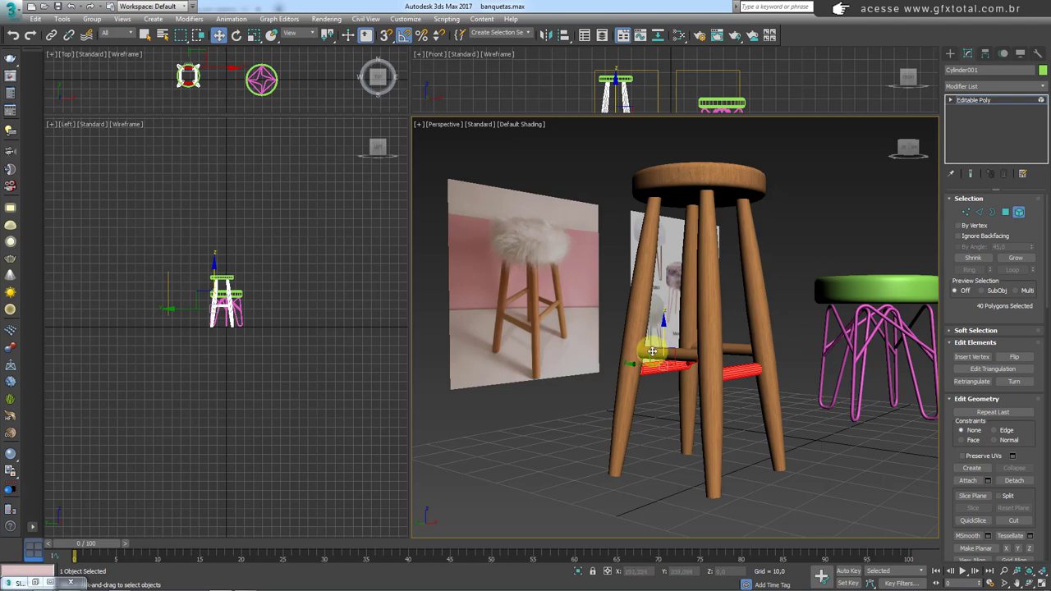
mouse_move(659, 349)
alt+middle_down()
mouse_move(676, 357)
mouse_move(659, 369)
alt+middle_up()
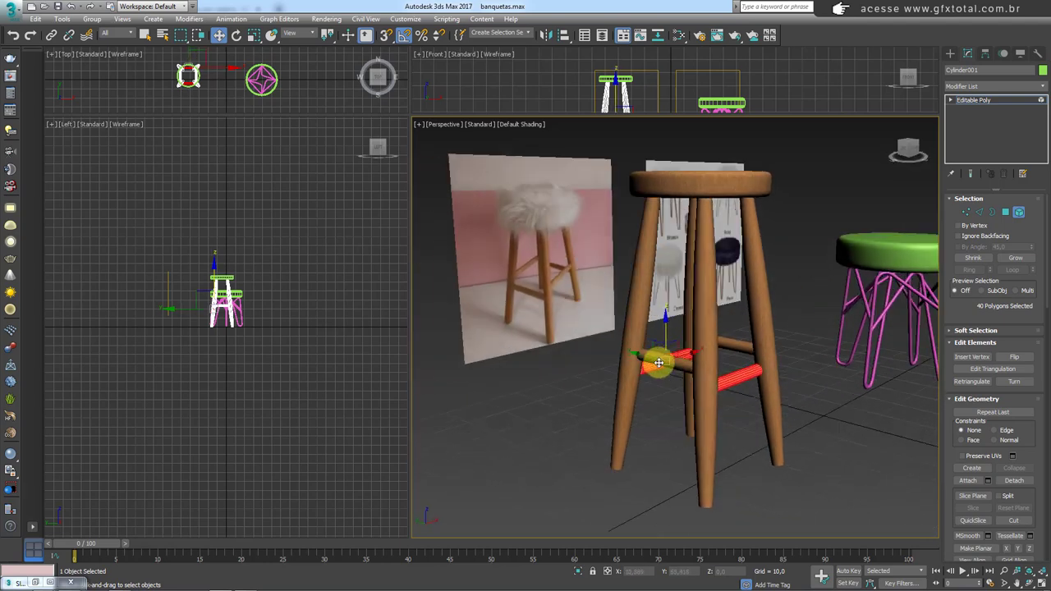
mouse_move(673, 364)
mouse_down()
mouse_move(704, 352)
mouse_move(704, 312)
mouse_move(724, 329)
mouse_up()
Return to object level, bring the green hairpin stool into view and select its seat.
key(e)
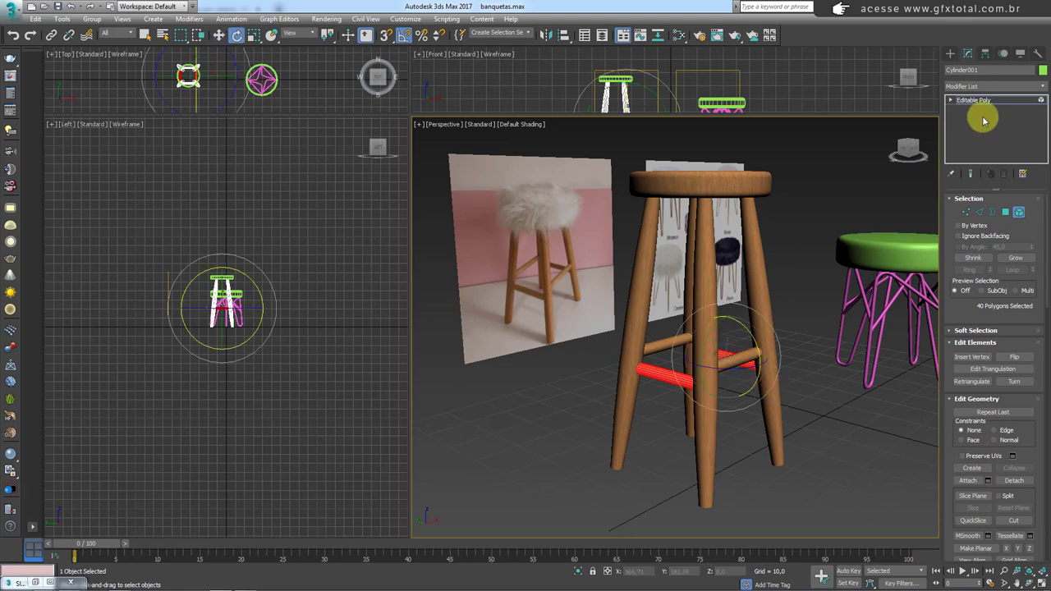
click(977, 100)
alt+middle_drag(829, 431, 772, 450)
scroll(793, 454, down, 3)
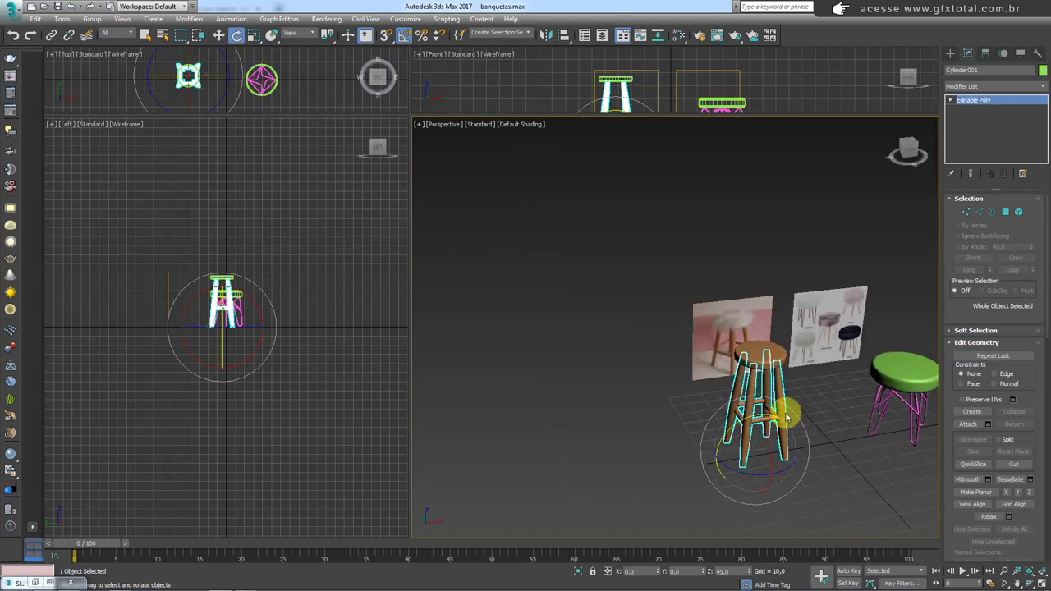
middle_drag(792, 454, 687, 405)
middle_drag(796, 354, 632, 324)
scroll(633, 324, up, 4)
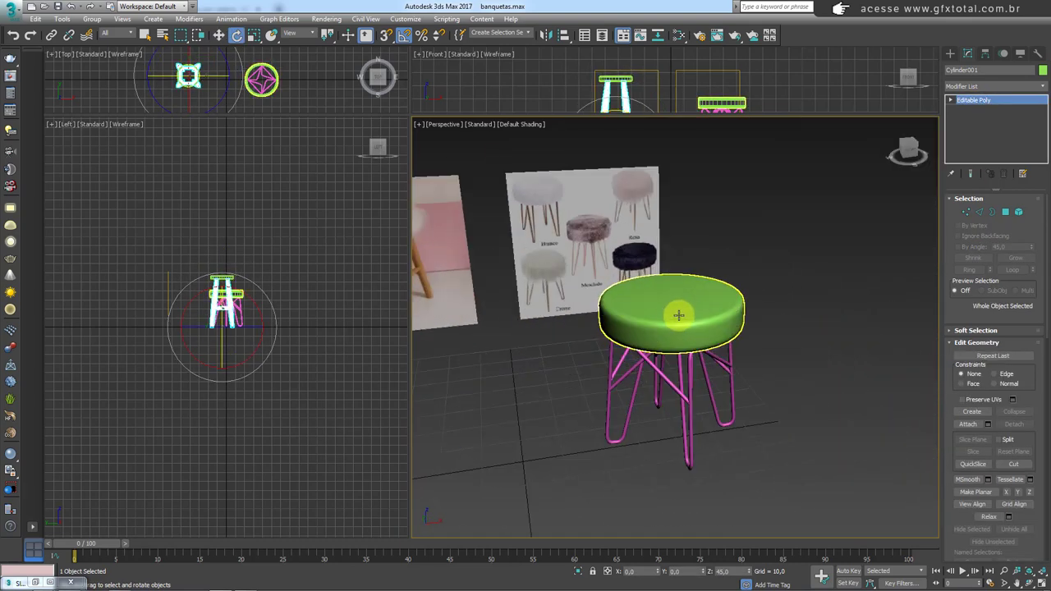
click(674, 307)
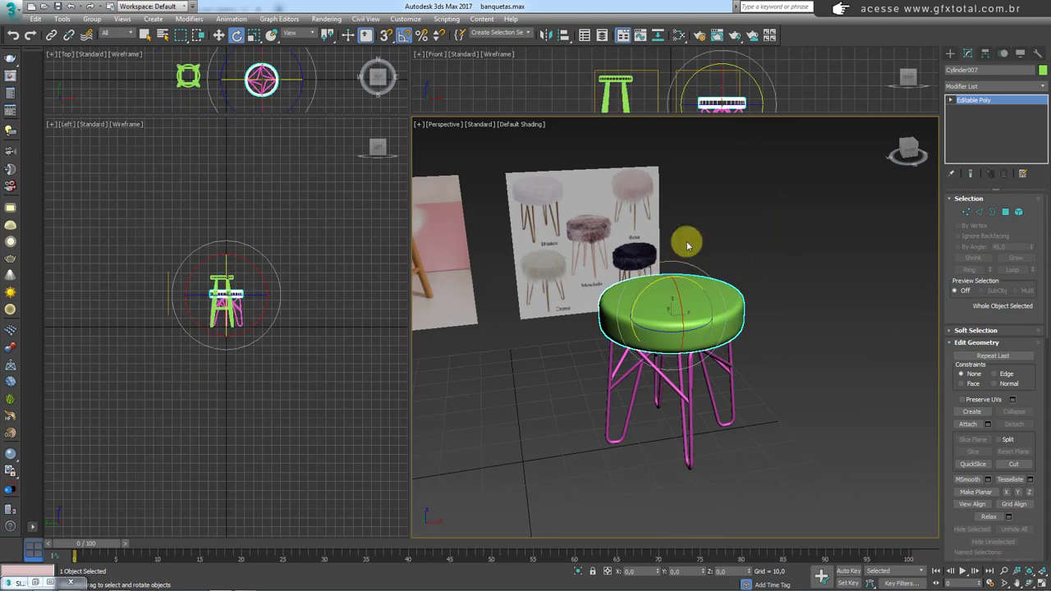
Open the Slate Material Editor and fit it on screen beside the stool.
click(680, 38)
drag(645, 119, 512, 101)
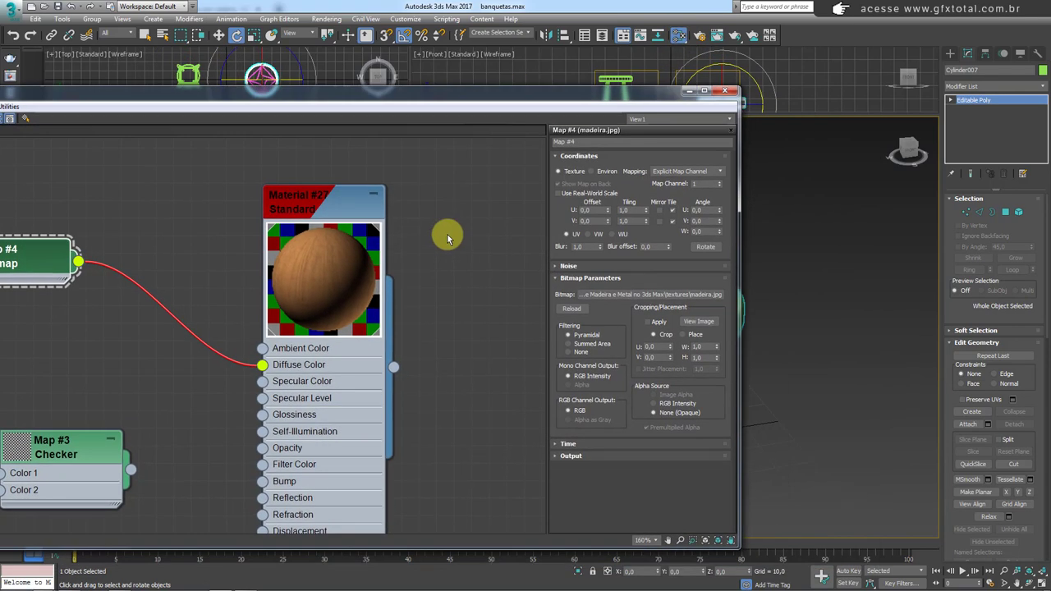
scroll(446, 238, down, 5)
scroll(446, 282, down, 4)
middle_drag(322, 198, 336, 206)
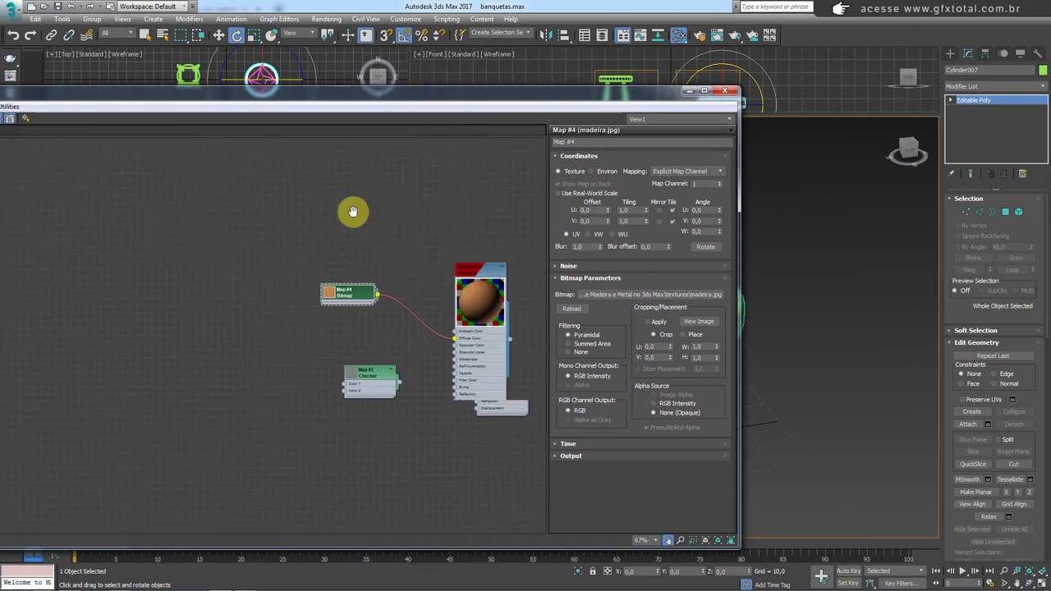
drag(276, 97, 556, 72)
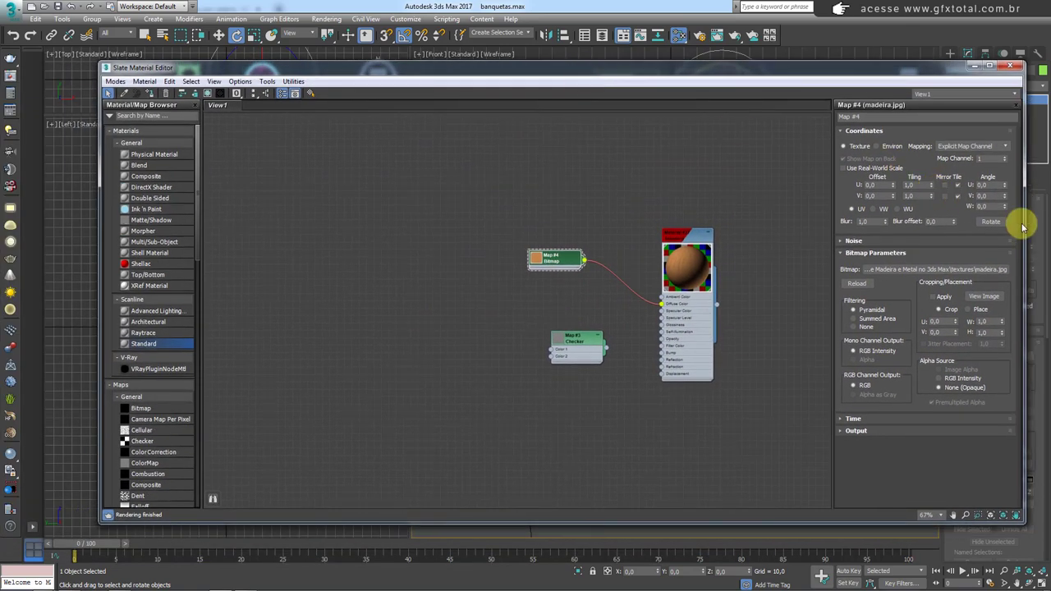
drag(1025, 225, 782, 234)
middle_drag(507, 279, 251, 274)
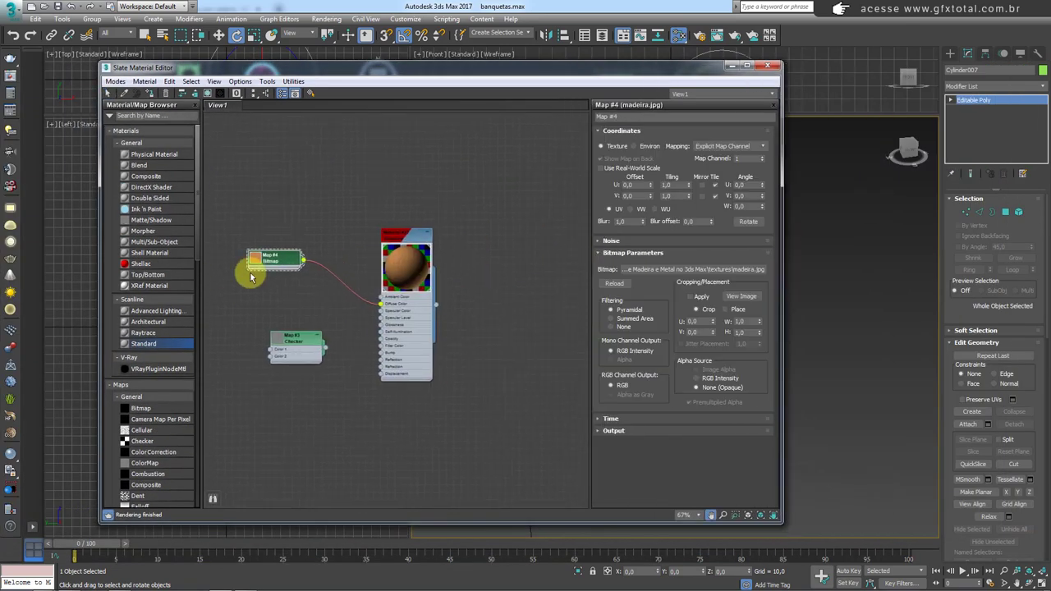
drag(784, 247, 702, 246)
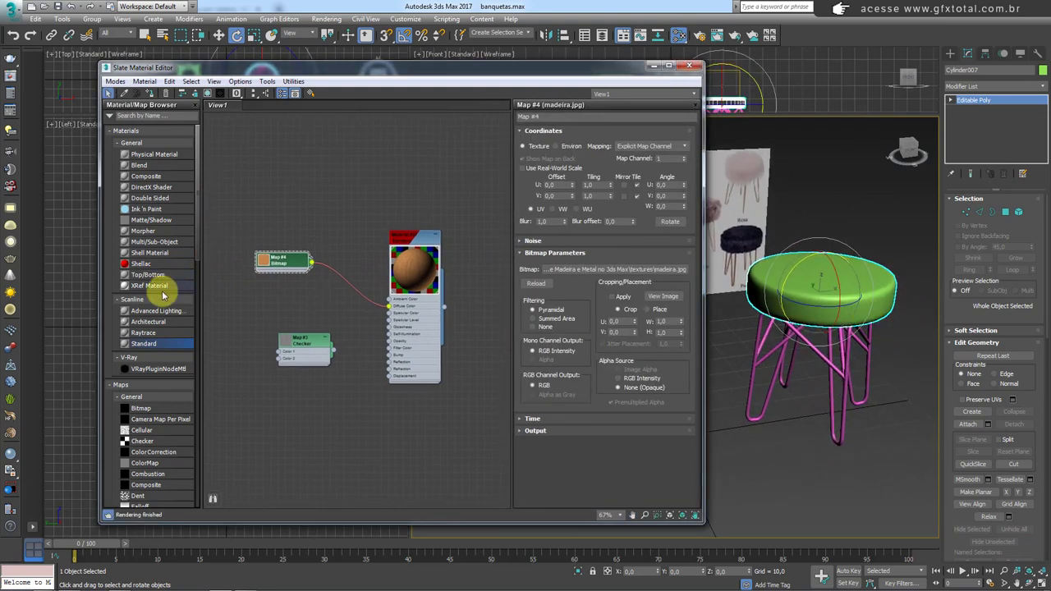
Apply a new Standard material to the seat: white diffuse, Specular Level 79, Glossiness 37.
drag(142, 349, 298, 133)
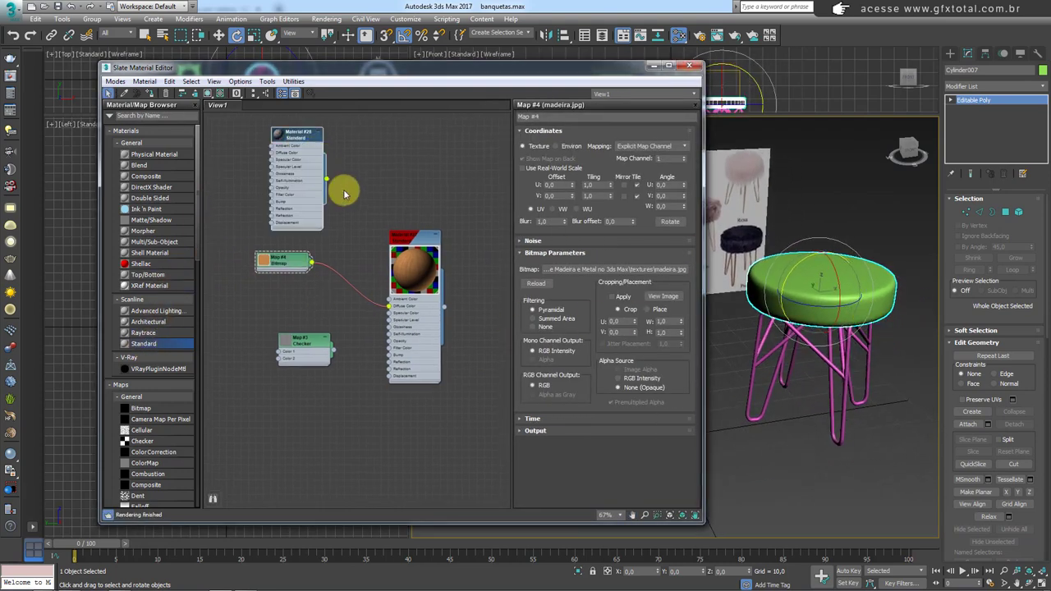
mouse_move(328, 178)
mouse_down()
mouse_move(877, 241)
mouse_move(870, 280)
mouse_up()
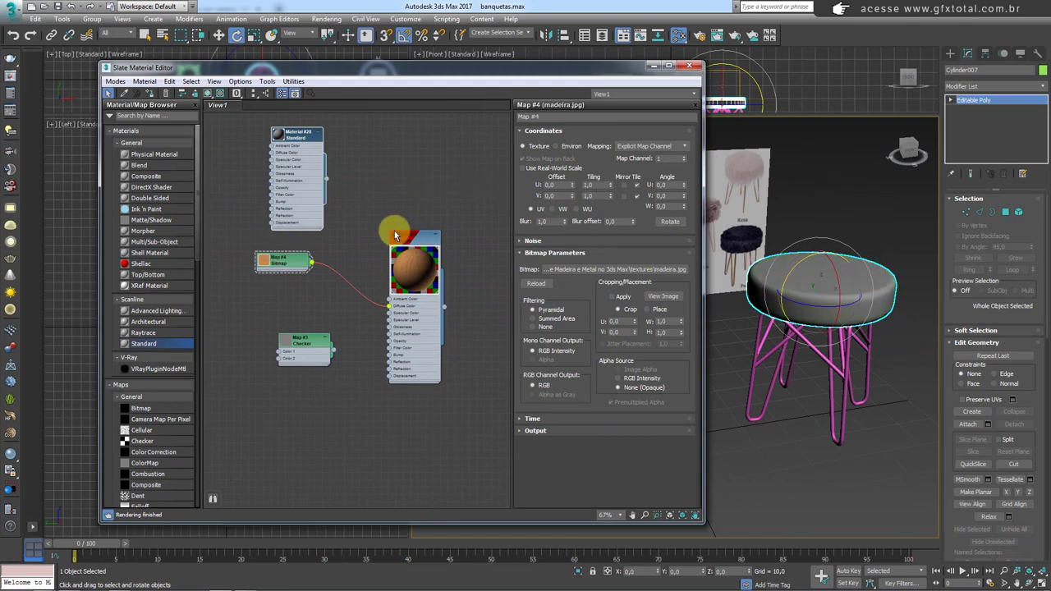
double_click(298, 136)
click(574, 199)
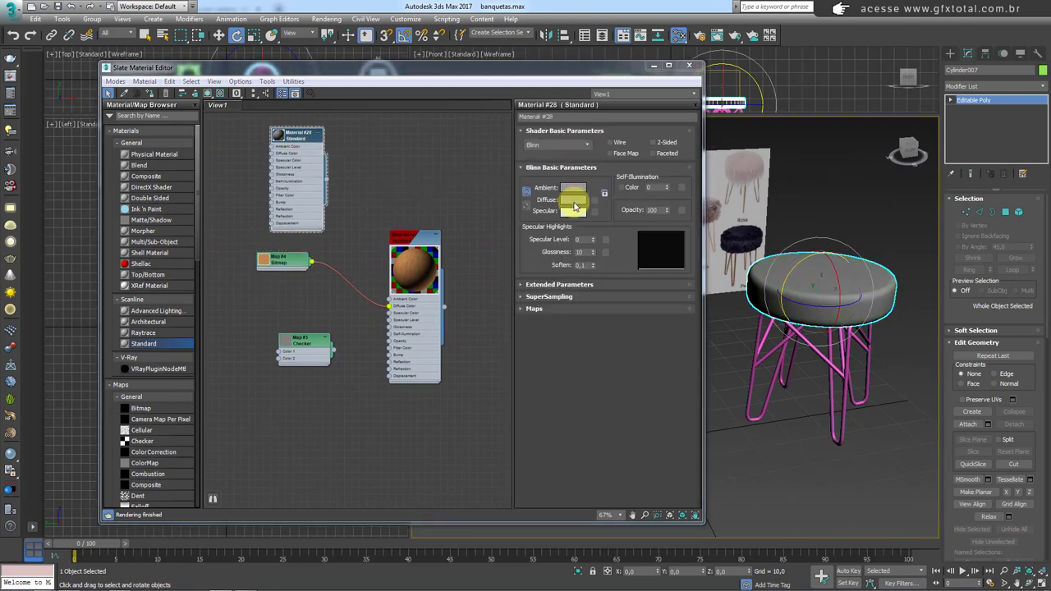
drag(394, 125, 447, 125)
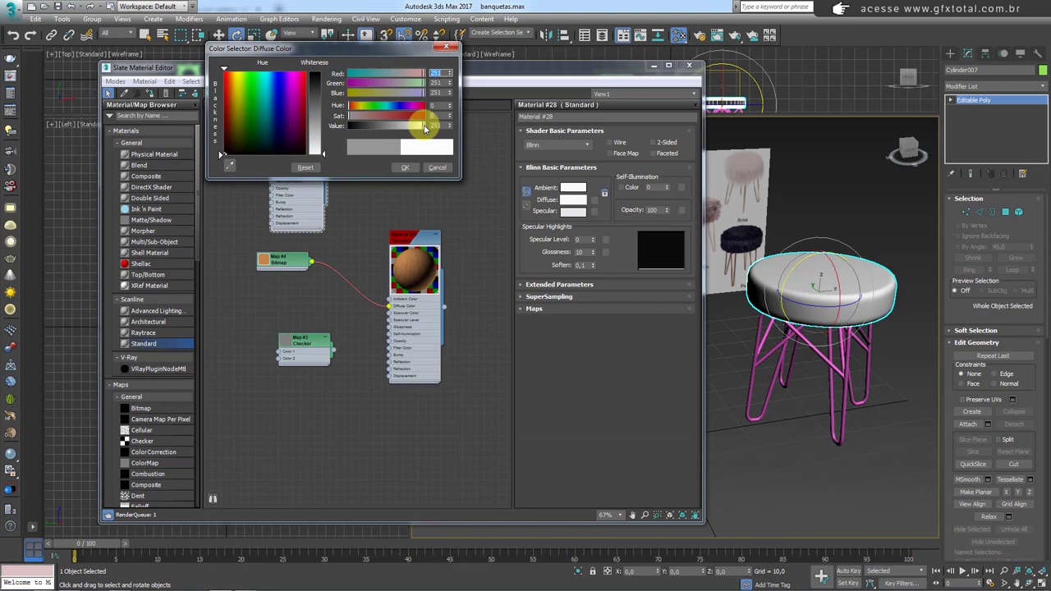
click(405, 167)
drag(594, 227, 597, 252)
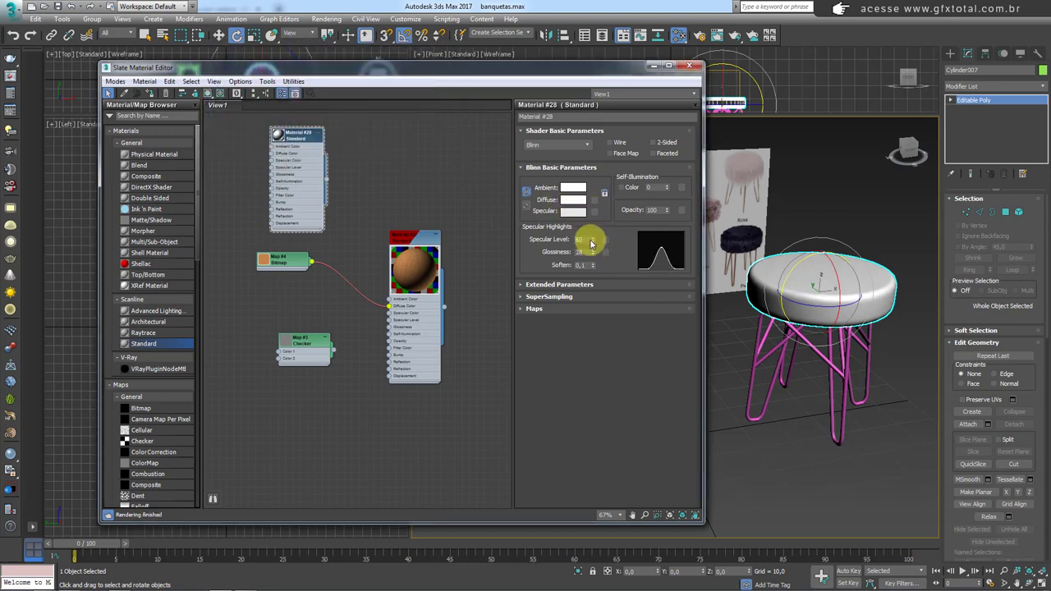
drag(597, 257, 597, 247)
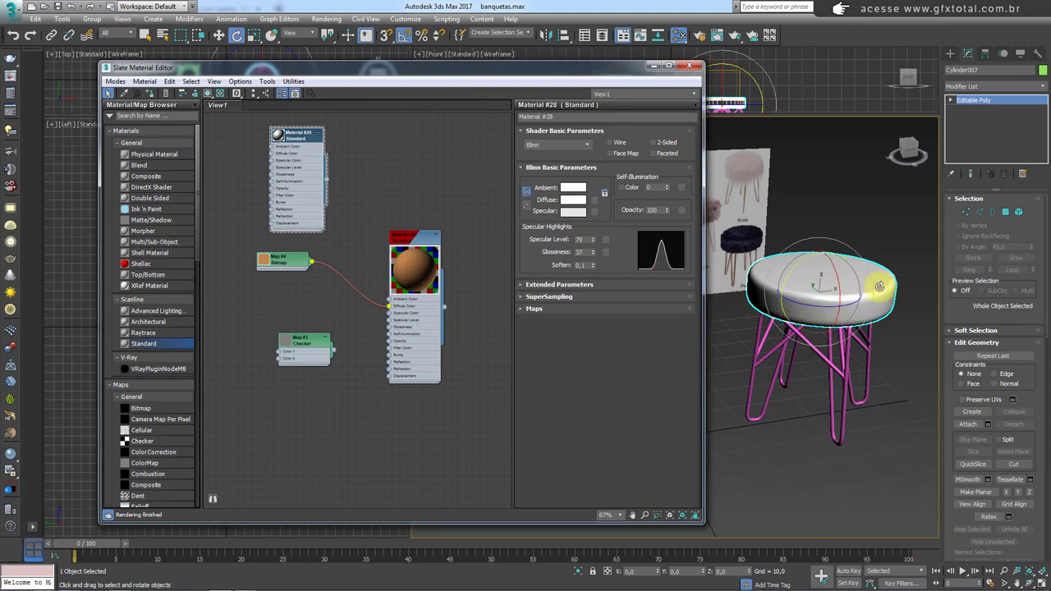
Enlarge Material #28's preview sphere, reposition its node, and select the four hairpin legs.
double_click(279, 137)
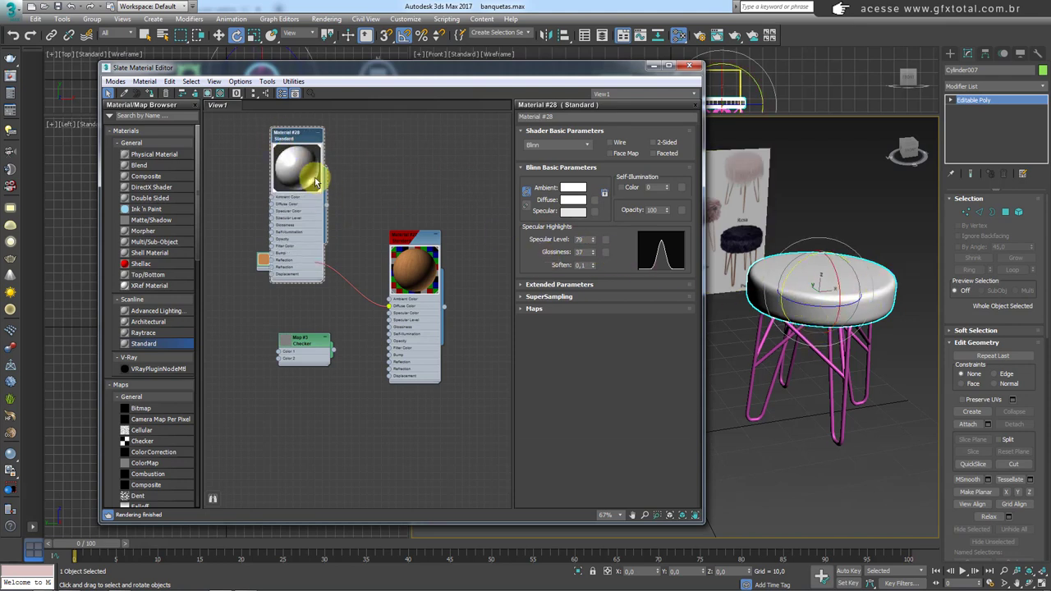
drag(322, 285, 446, 422)
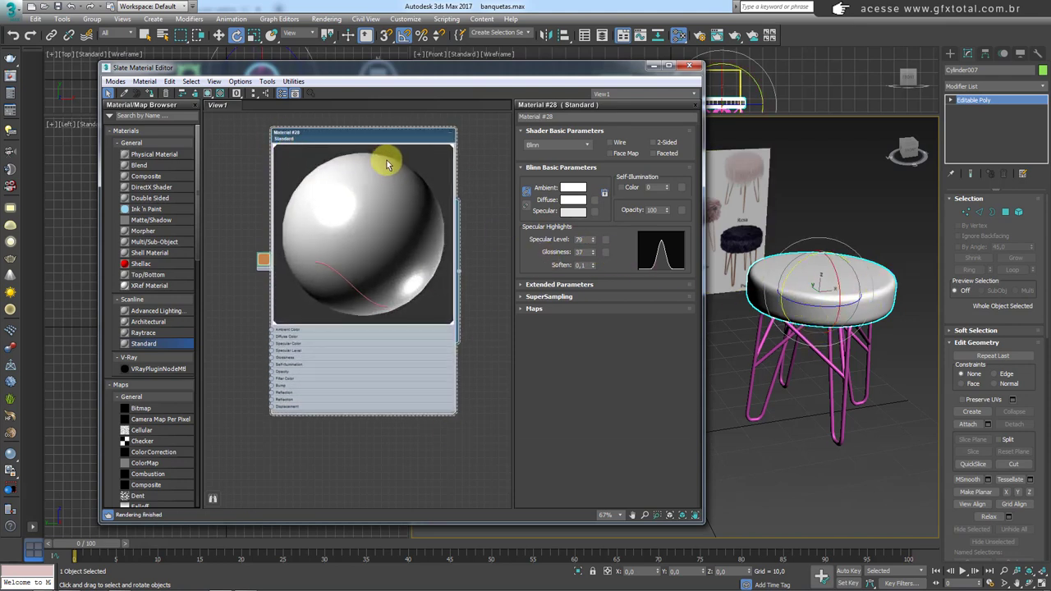
drag(386, 159, 335, 113)
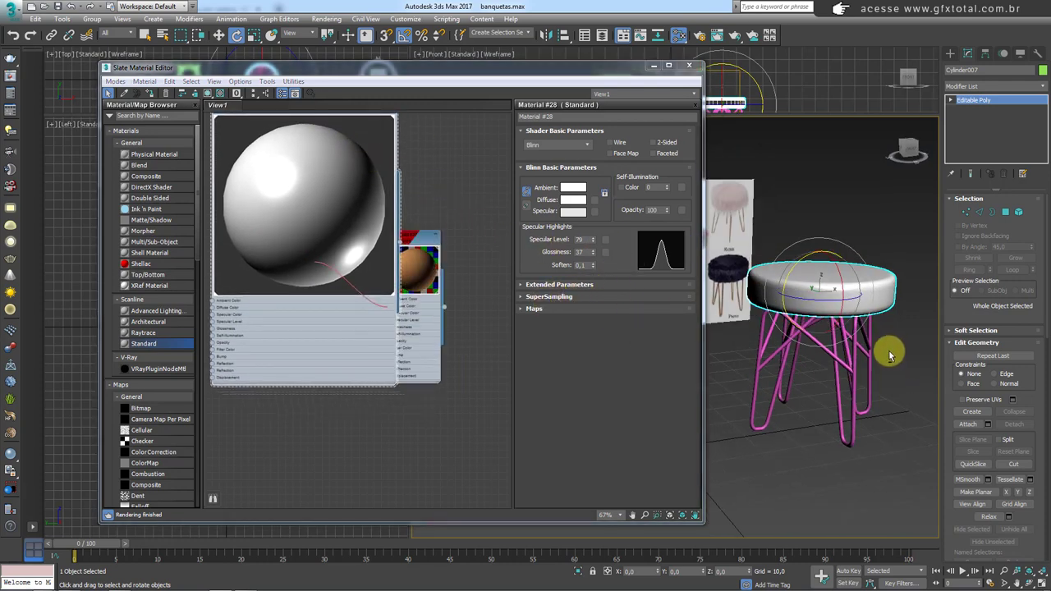
click(750, 416)
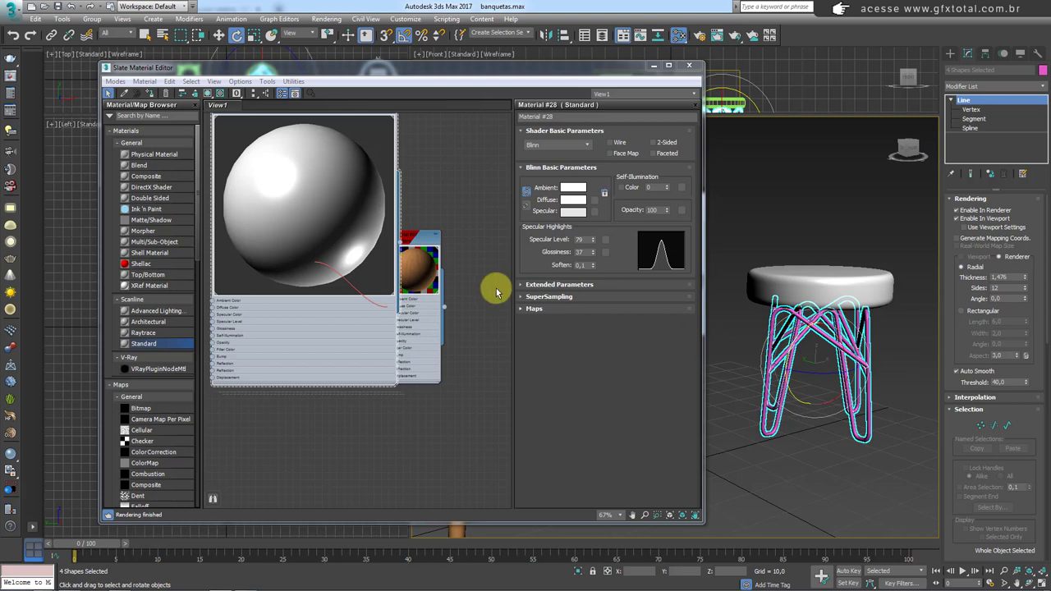
Drag a new Standard material into the Slate view and assign it to the selected hairpin legs.
scroll(240, 327, down, 2)
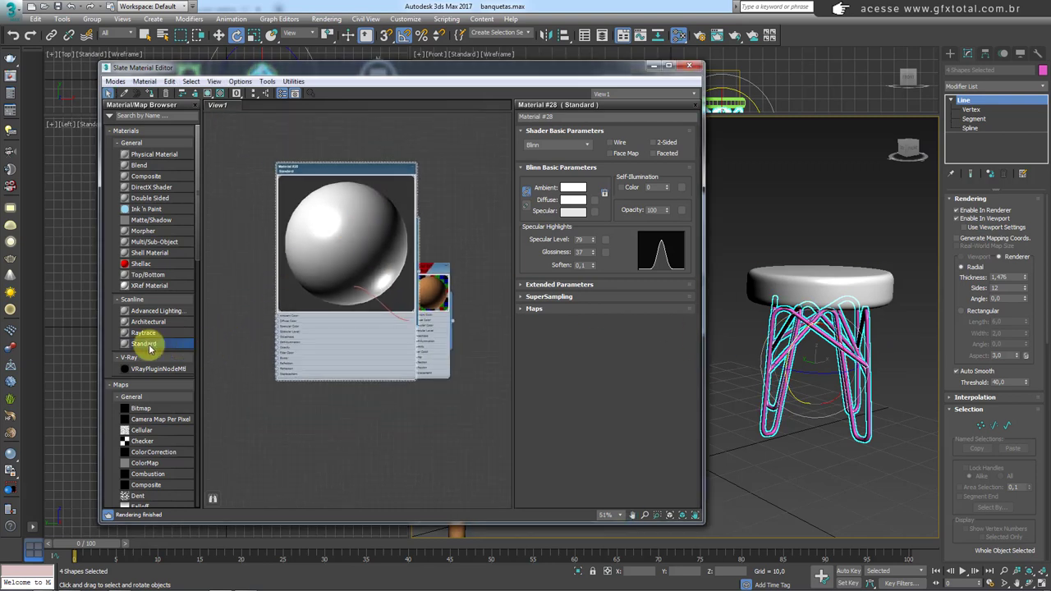
drag(265, 433, 266, 433)
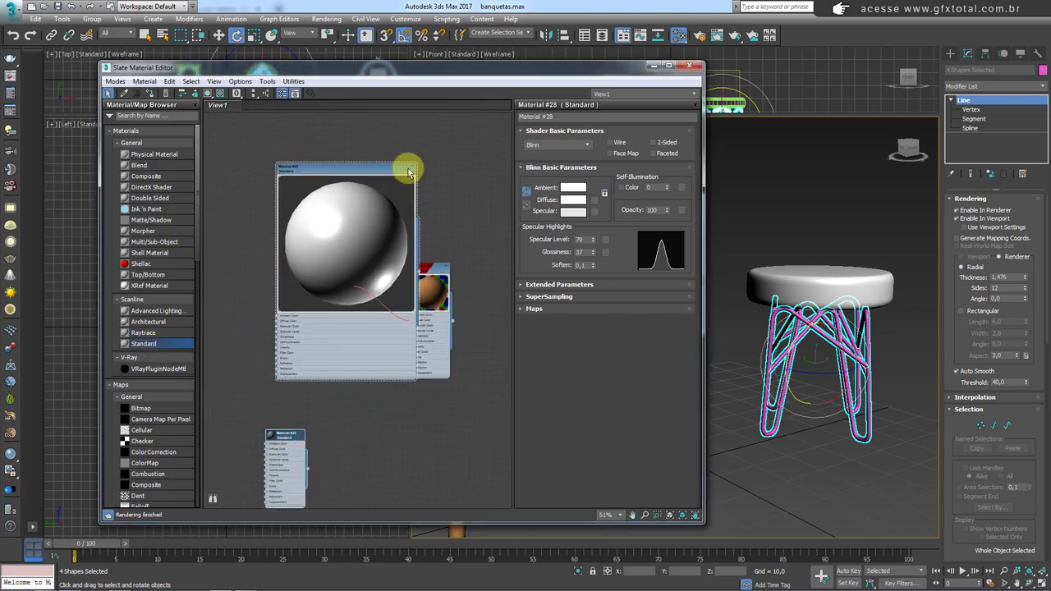
mouse_move(409, 172)
mouse_down()
mouse_move(413, 164)
mouse_move(337, 123)
mouse_up()
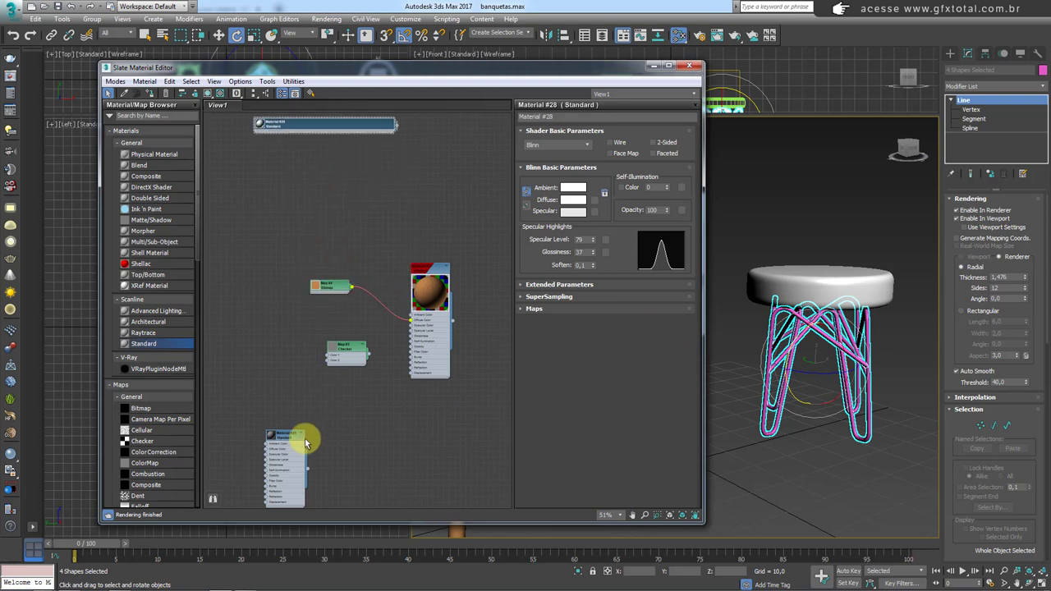
mouse_move(304, 438)
mouse_down()
mouse_move(275, 333)
mouse_move(772, 431)
mouse_move(782, 409)
mouse_up()
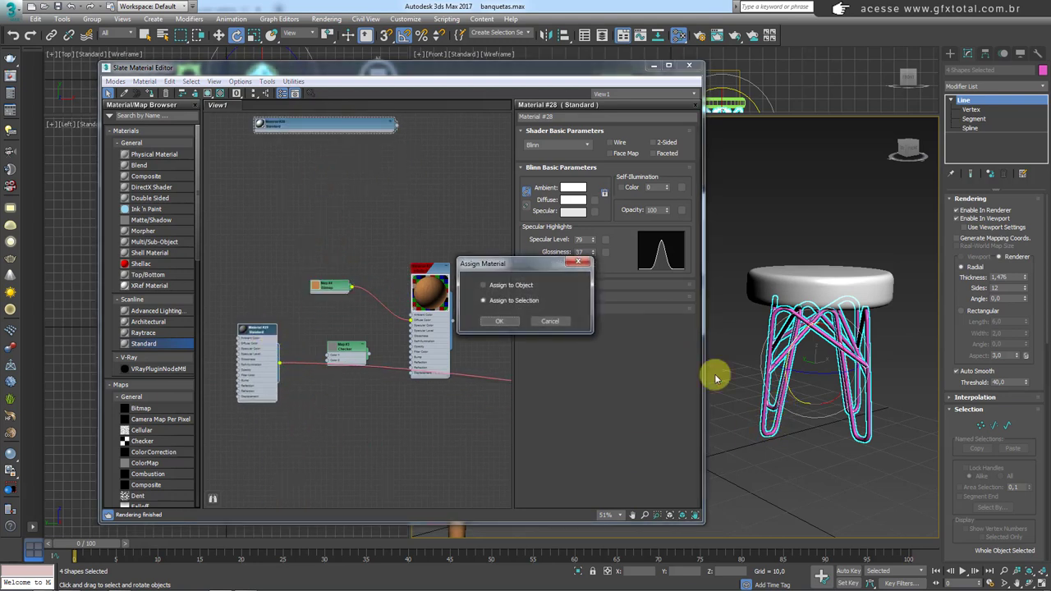
click(499, 322)
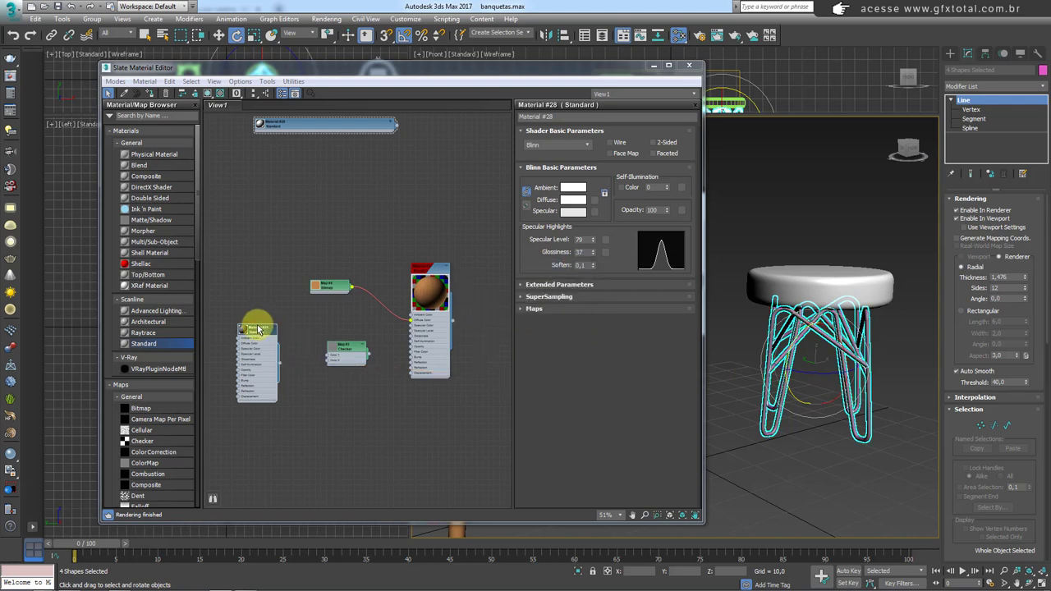
Make Material #29 black with Specular Level 101 and Glossiness 45, and expand its Maps rollout.
drag(258, 330, 273, 350)
double_click(270, 350)
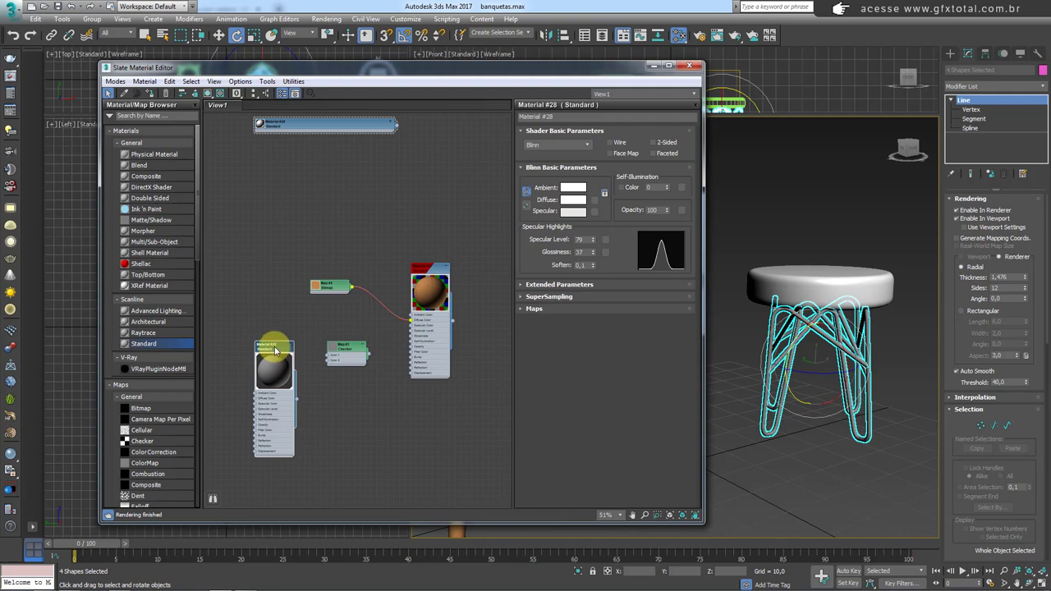
double_click(275, 346)
click(579, 200)
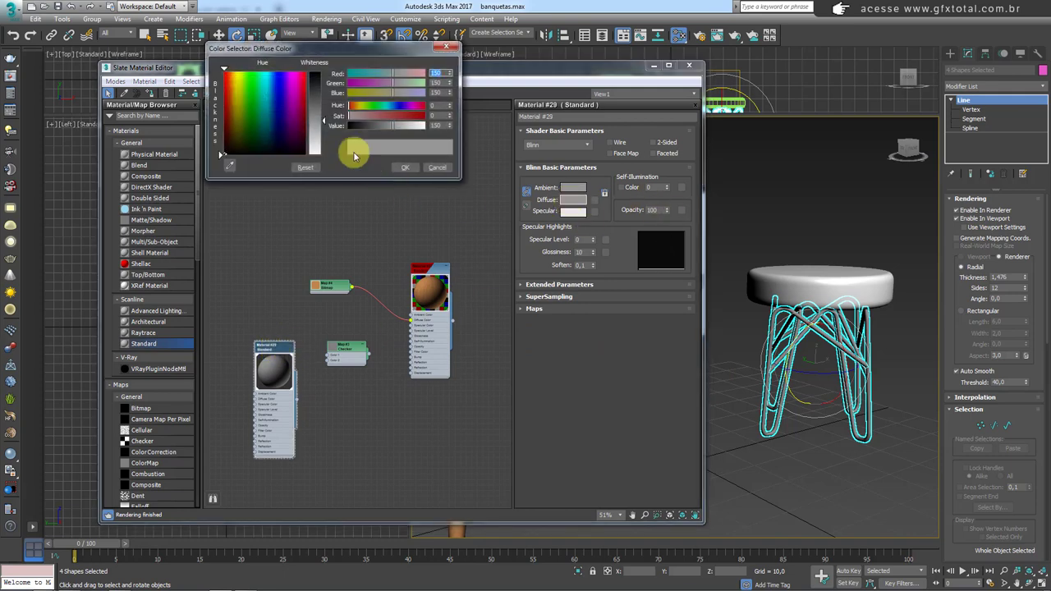
drag(322, 121, 337, 90)
click(404, 166)
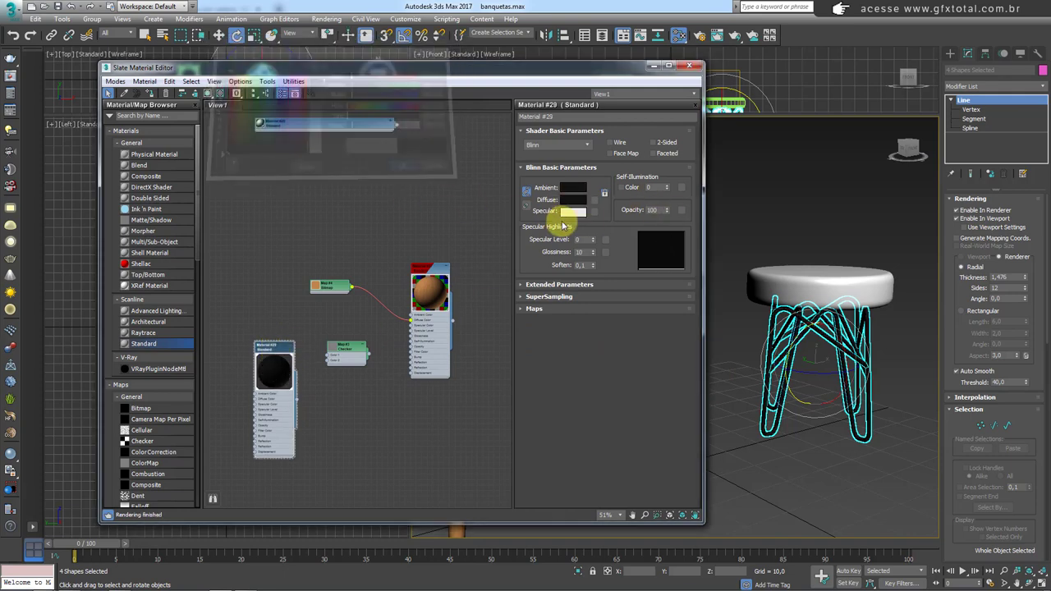
mouse_move(593, 241)
mouse_down()
mouse_move(594, 206)
mouse_move(596, 277)
mouse_move(594, 258)
mouse_up()
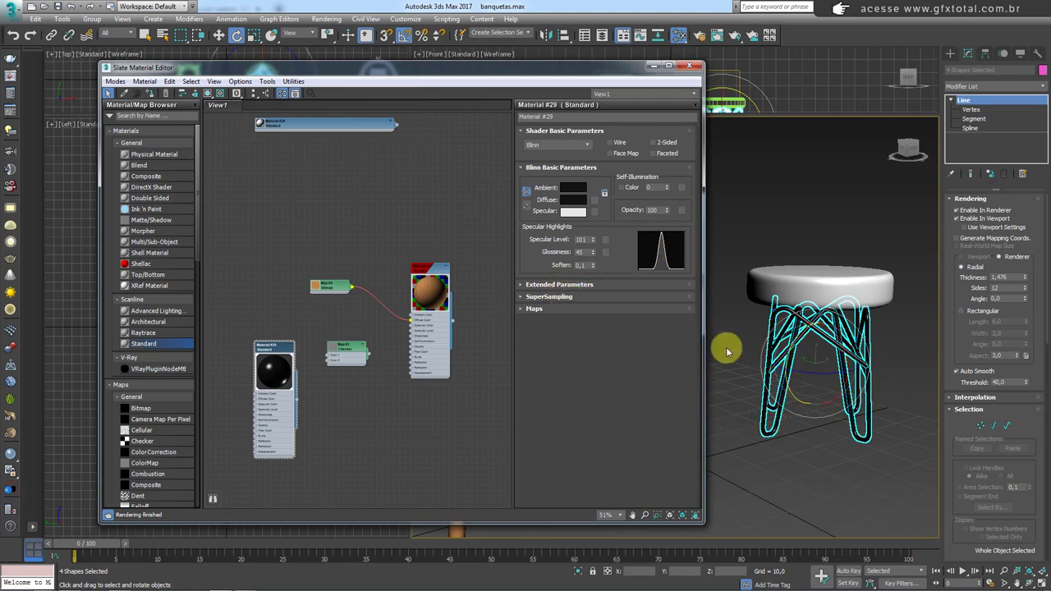
click(533, 309)
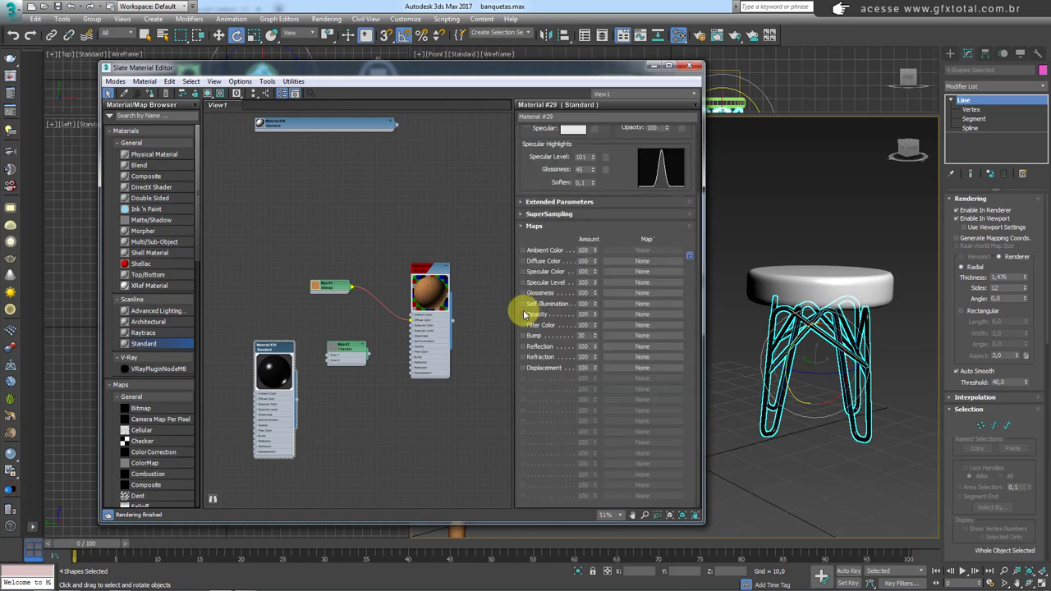
drag(599, 83, 585, 71)
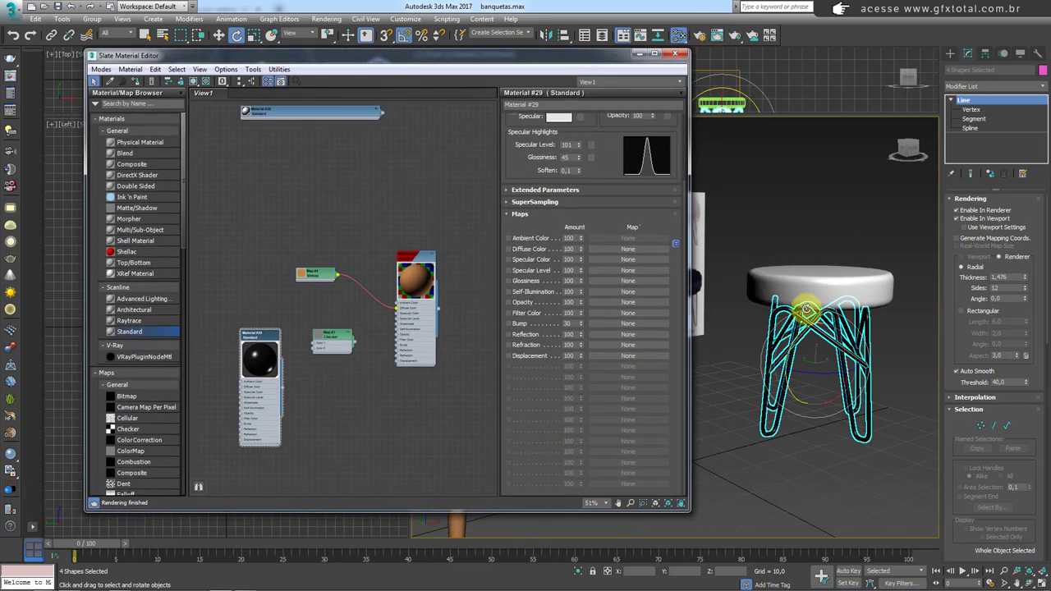
Confirm Scanline Renderer in Render Setup, then close it and the Slate Material Editor.
click(700, 35)
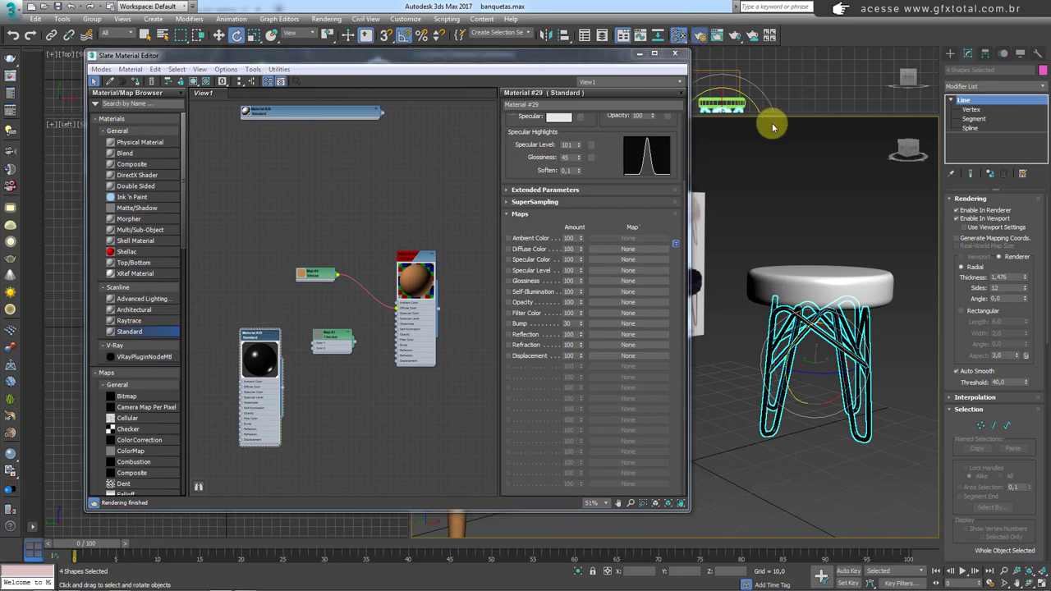
click(738, 119)
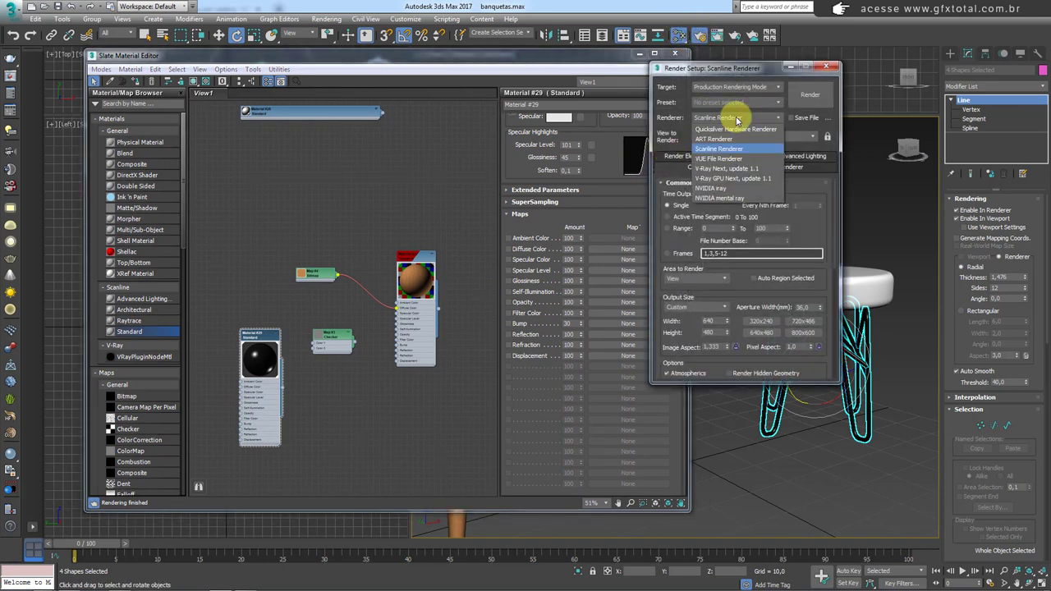
click(738, 119)
click(832, 67)
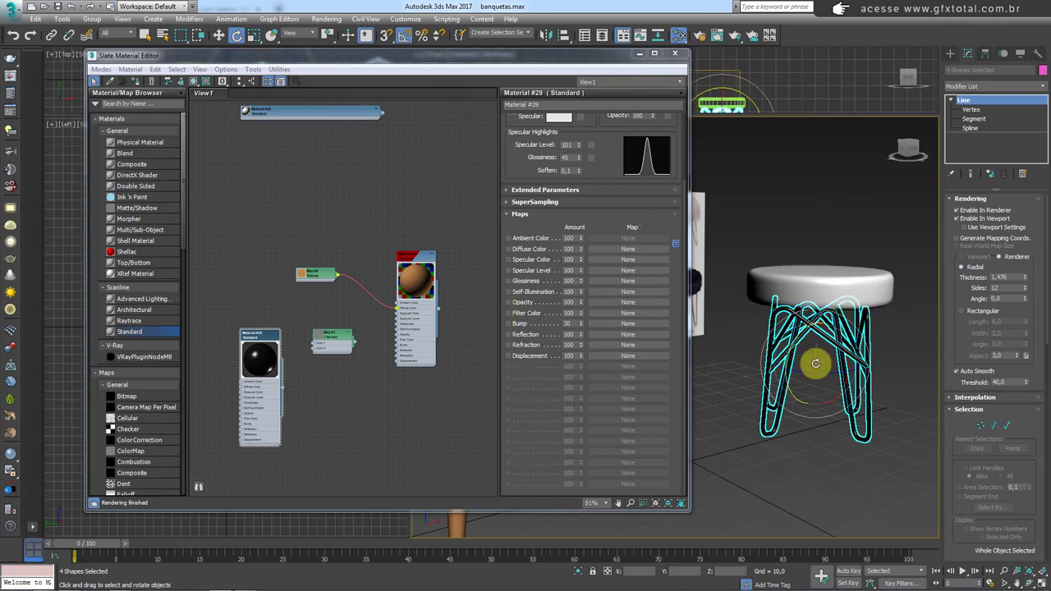
middle_drag(772, 213, 783, 224)
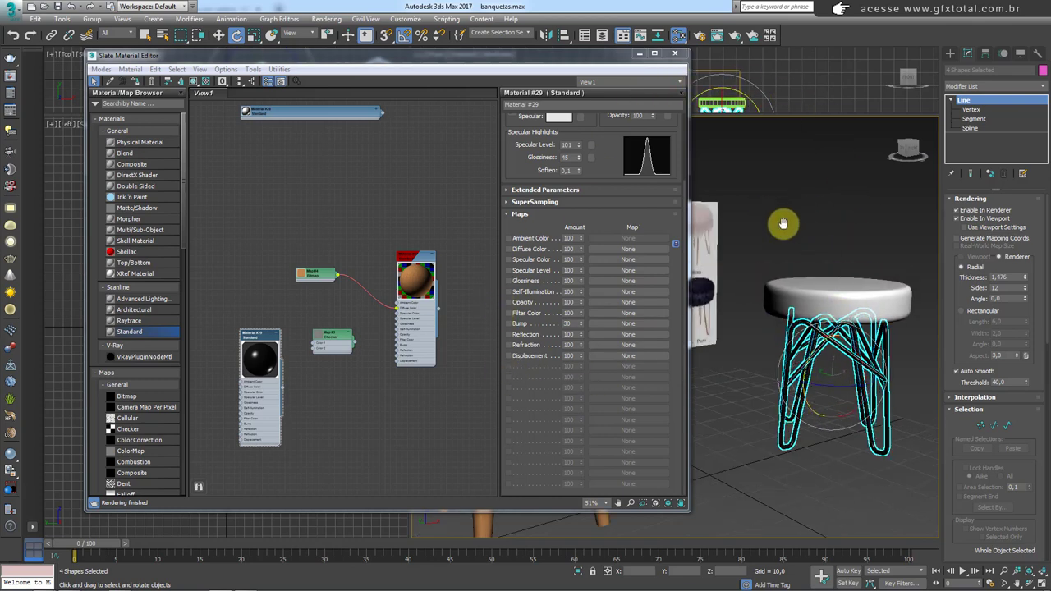
click(675, 55)
scroll(781, 265, down, 3)
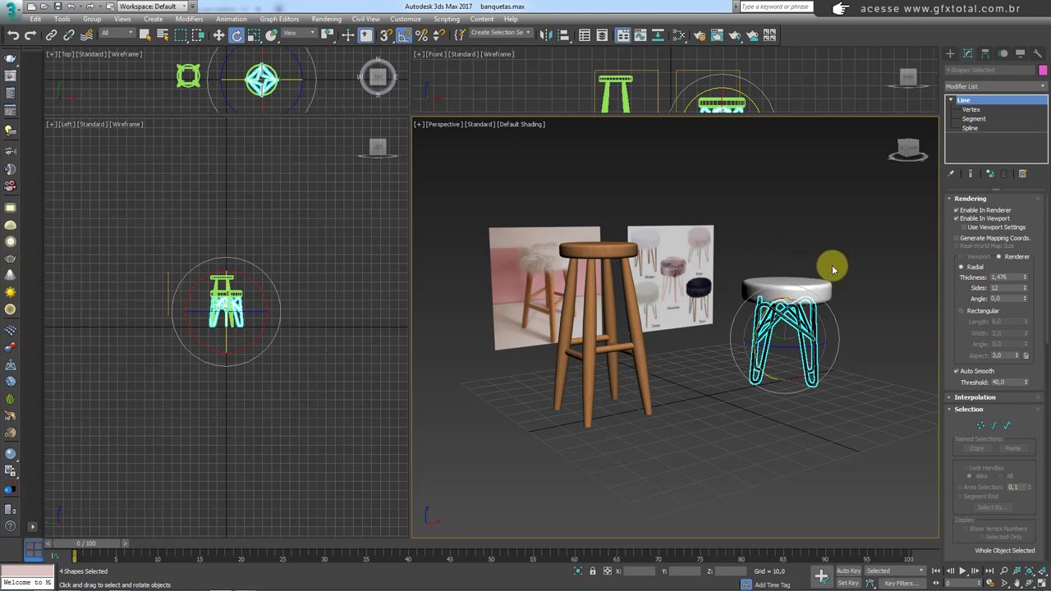
Select the hairpin stool's seat and legs and rotate them 5° about Z.
drag(896, 224, 764, 353)
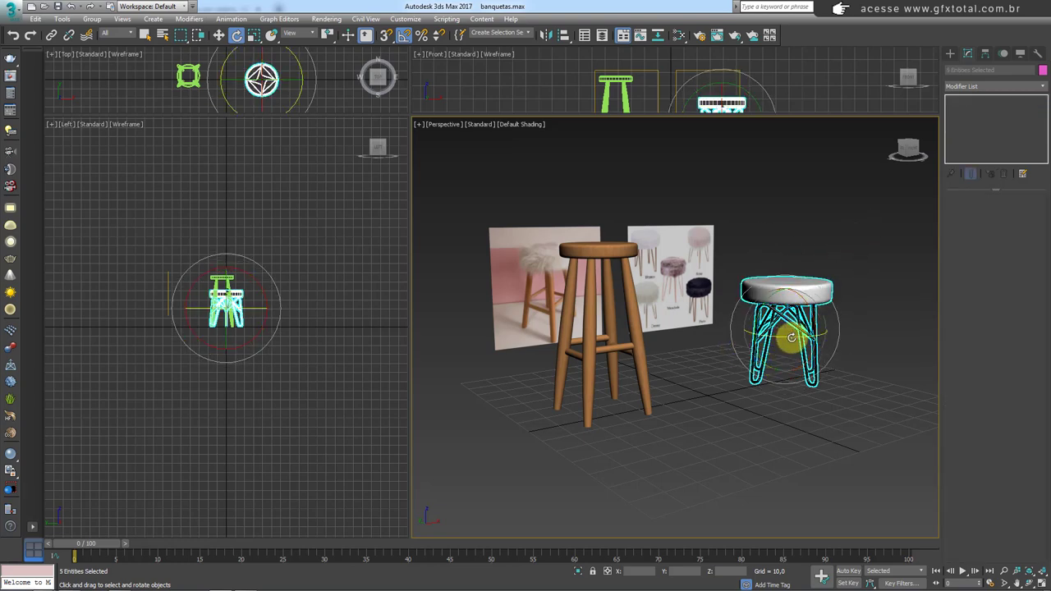
mouse_move(813, 347)
alt+middle_down()
mouse_move(778, 388)
mouse_move(783, 398)
alt+middle_up()
drag(770, 363, 774, 361)
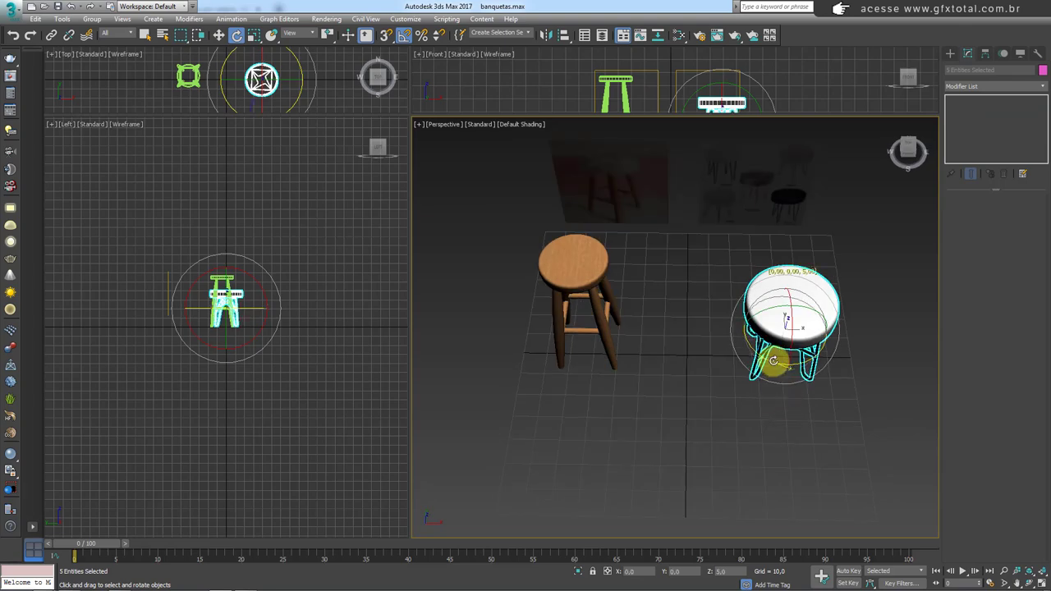
click(762, 421)
Orbit the perspective view around both stools and clear the selection.
mouse_move(765, 425)
alt+middle_down()
mouse_move(781, 383)
mouse_move(813, 370)
mouse_move(831, 433)
mouse_move(814, 406)
mouse_move(849, 400)
alt+middle_up()
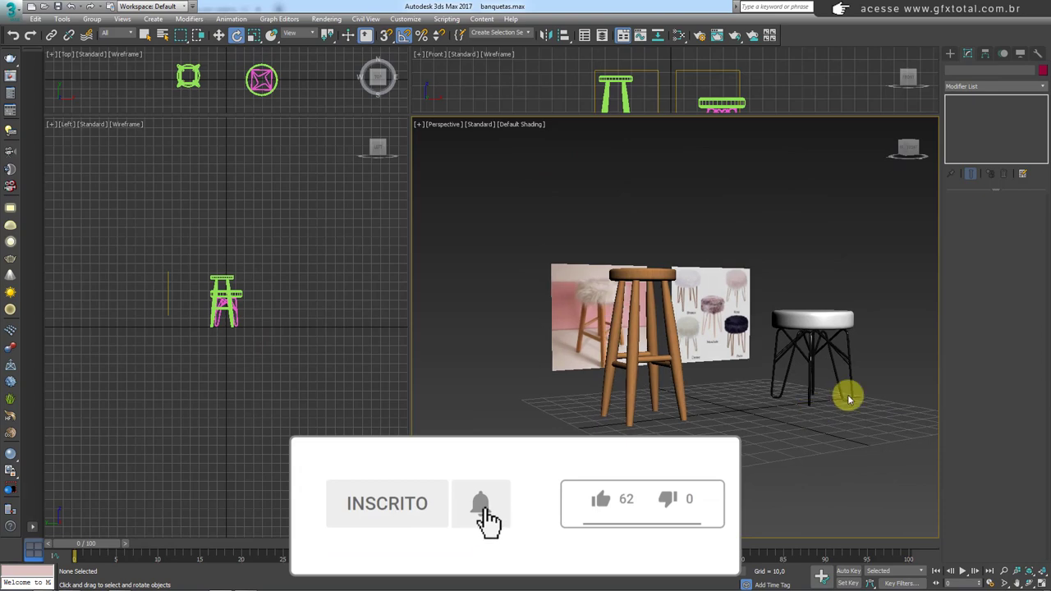
drag(880, 247, 623, 470)
click(635, 323)
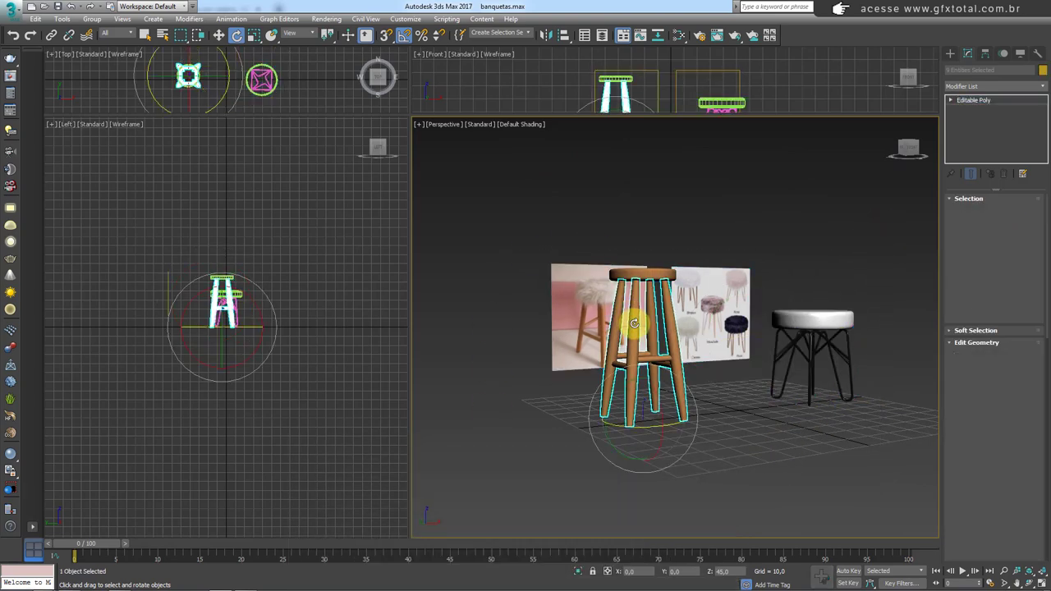
click(816, 374)
alt+middle_drag(816, 373, 852, 429)
click(797, 468)
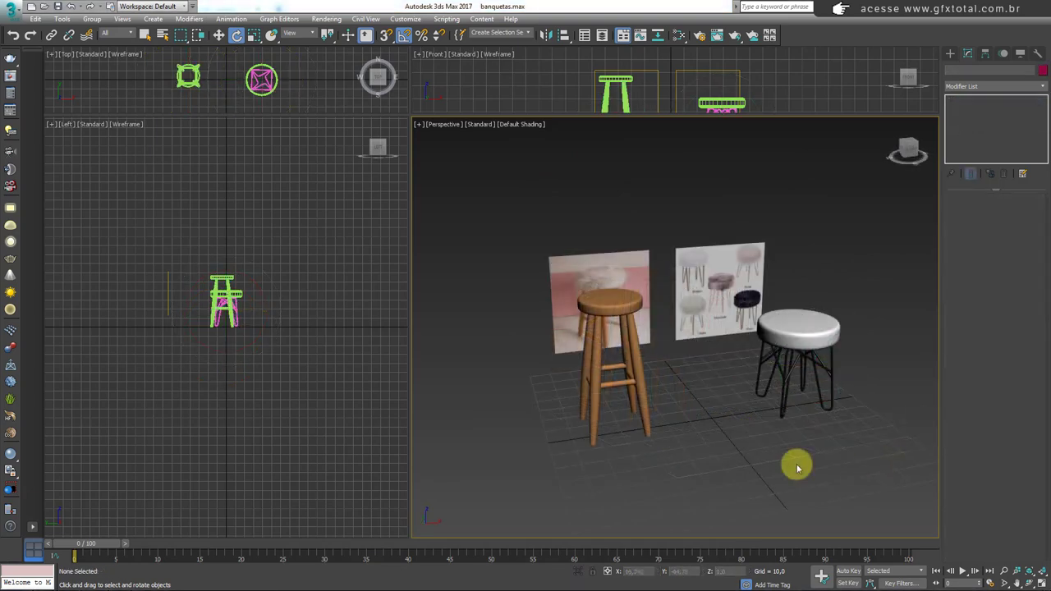